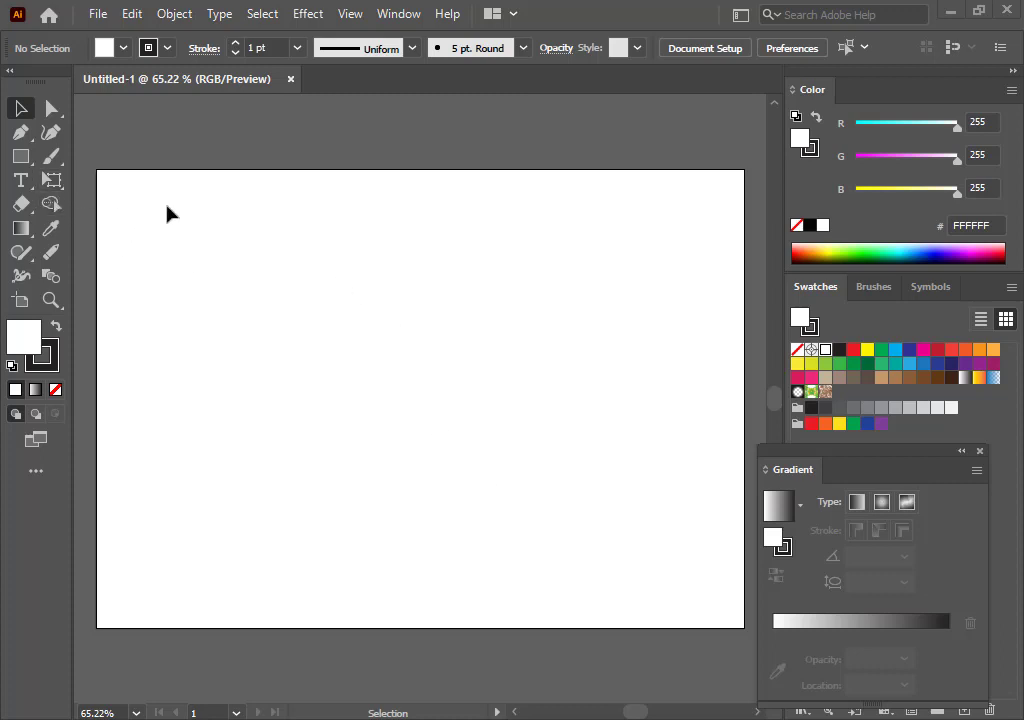
Draw a white square with a 1 pt black stroke left of the artboard's centre and deselect it
left_click(55, 181)
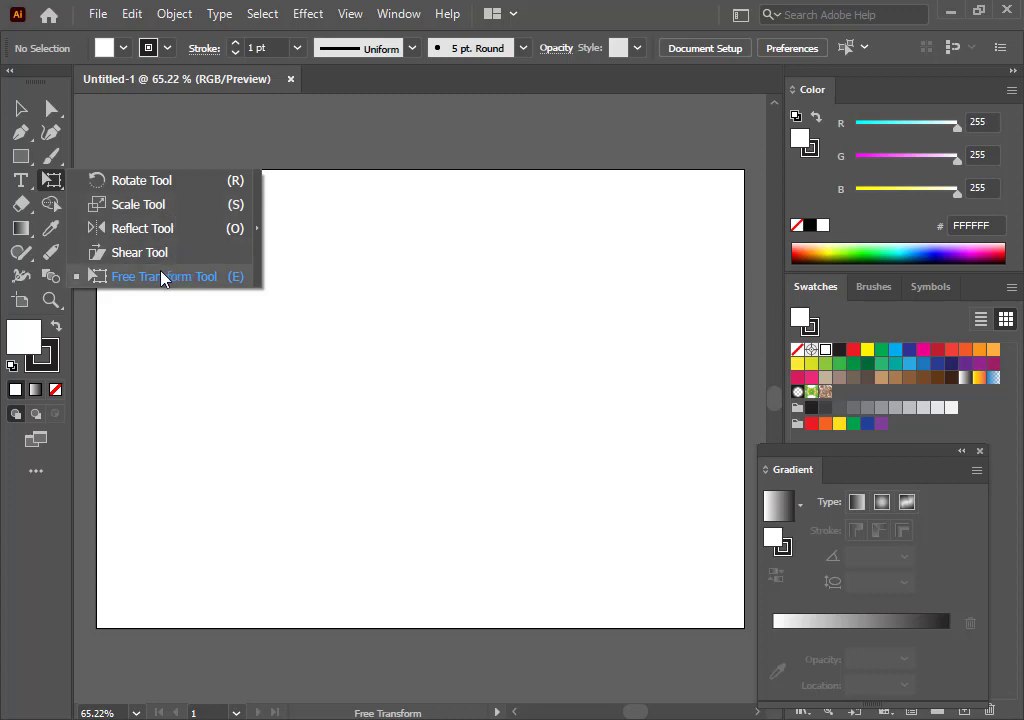
left_click(21, 107)
left_click(20, 158)
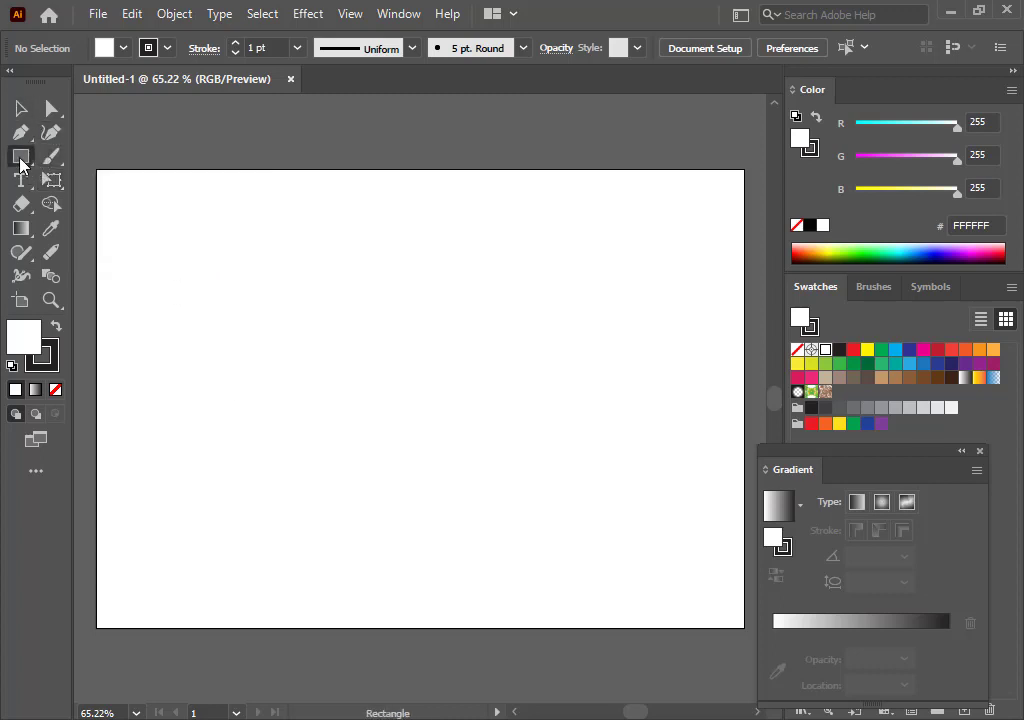
left_click(20, 158)
left_click(103, 162)
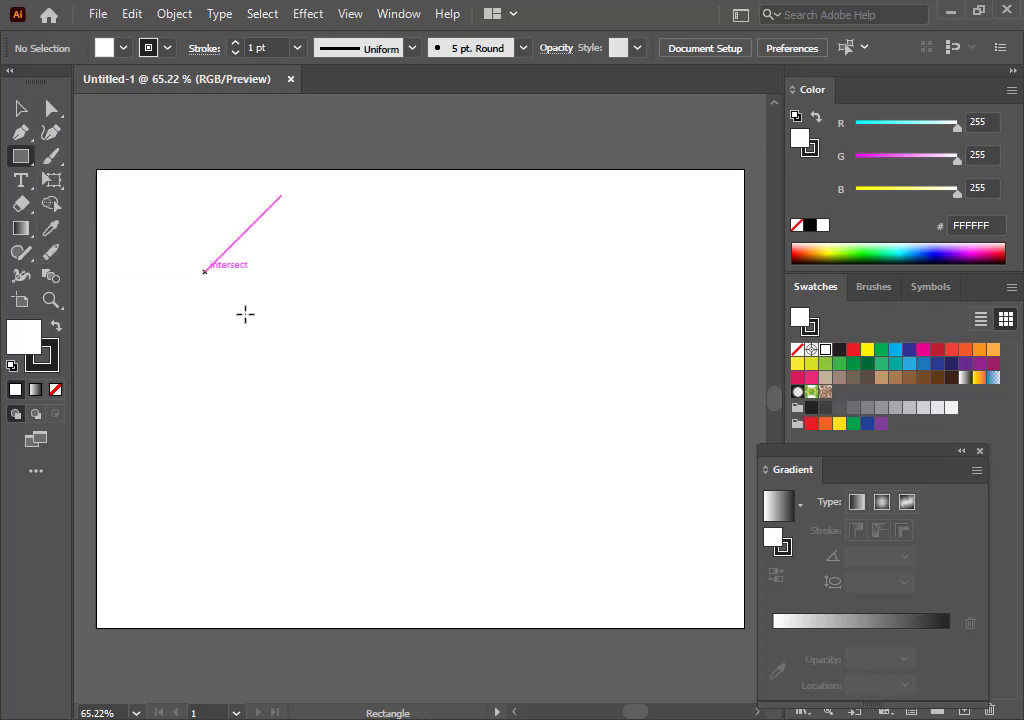
left_click_drag(205, 272, 398, 436)
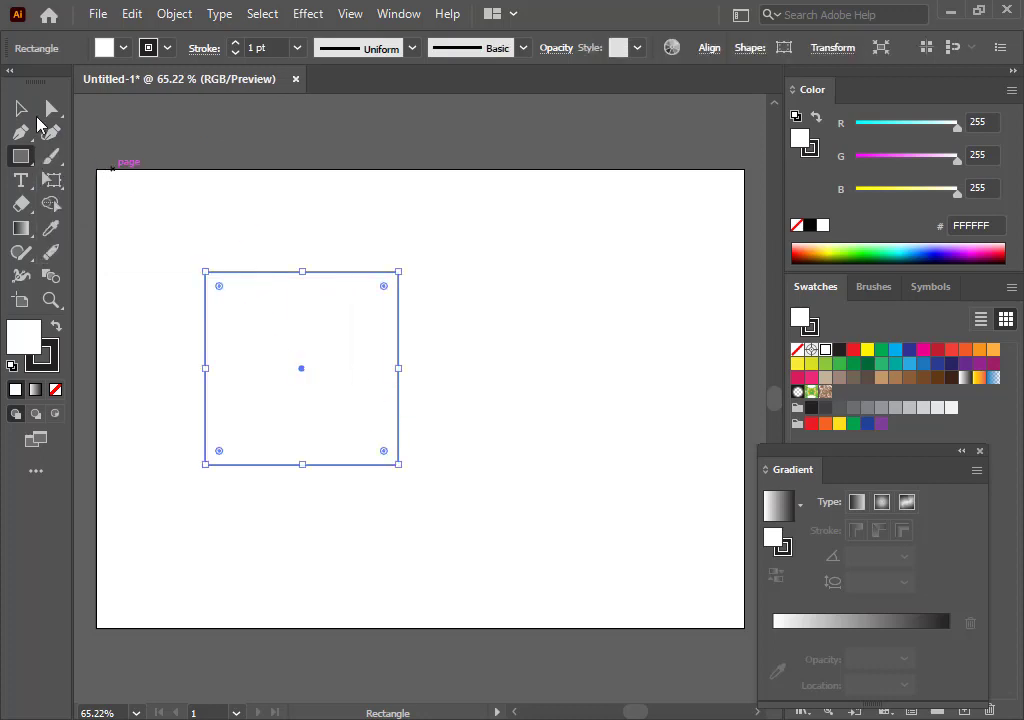
left_click(13, 108)
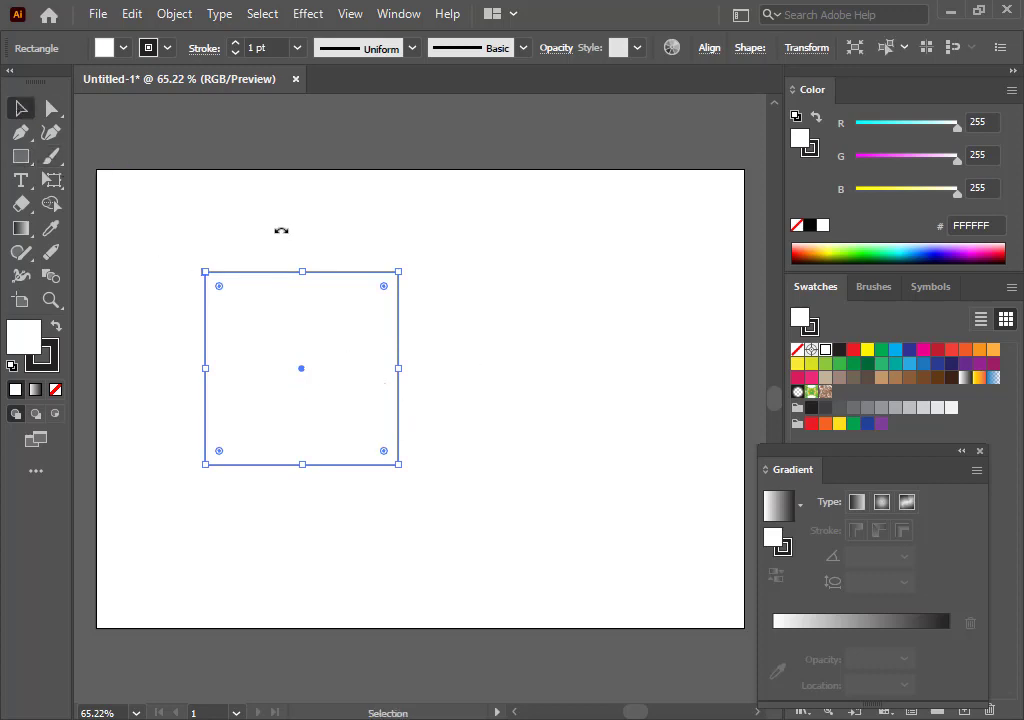
left_click(197, 229)
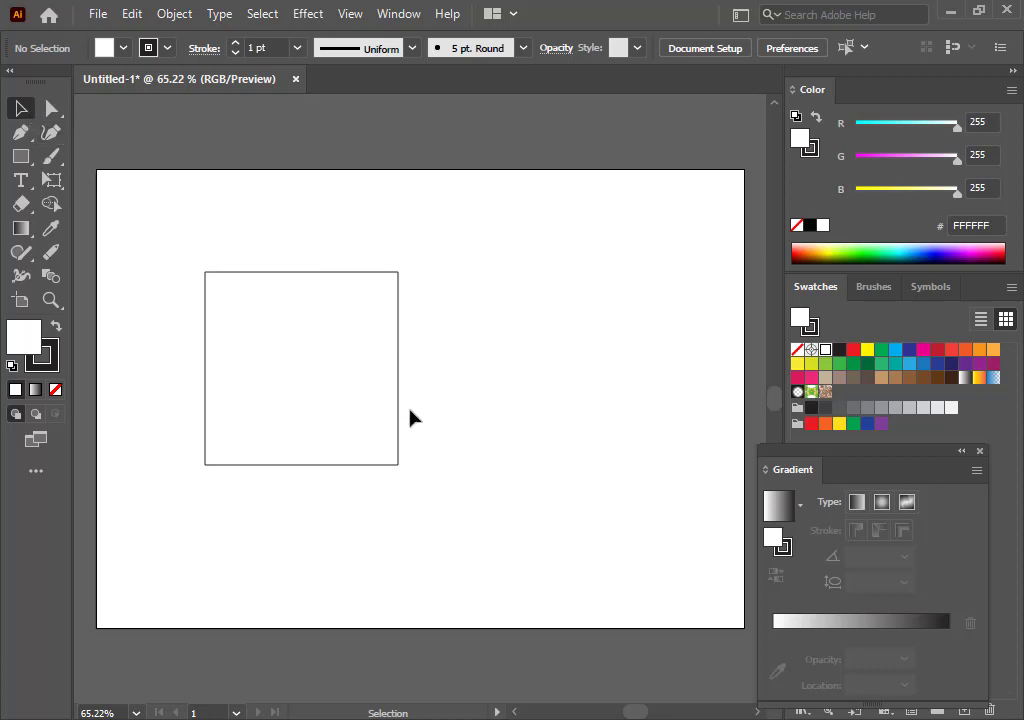
Widen the square slightly by its lower-right corner, and shrink it about its centre with the Scale tool
left_click(363, 392)
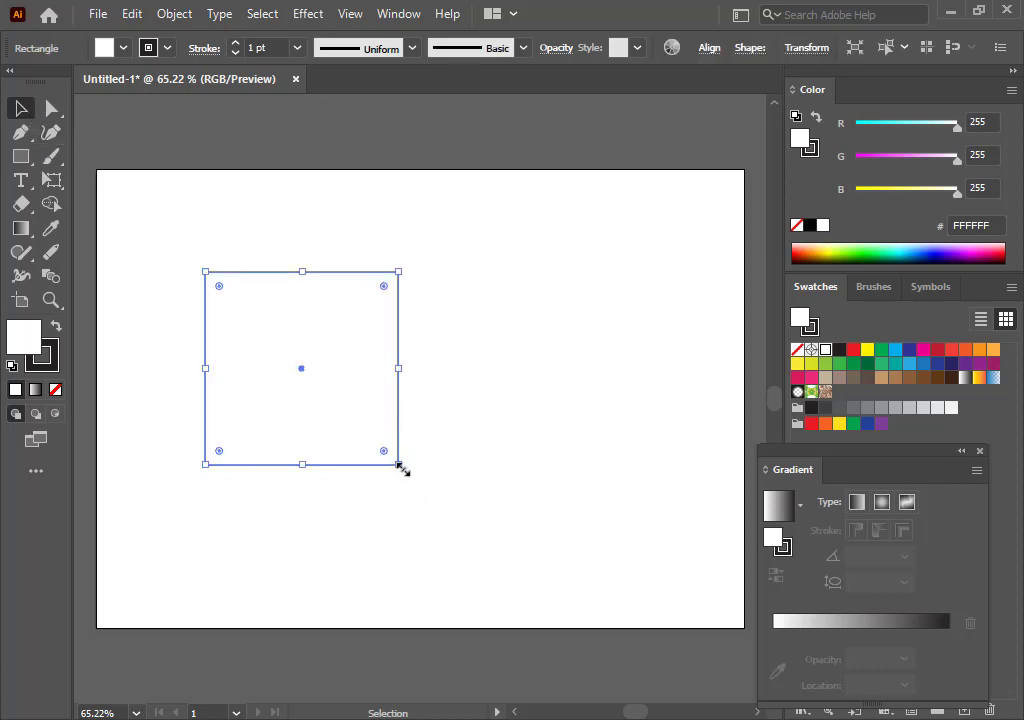
mouse_move(400, 467)
left_mouse_down()
mouse_move(297, 360)
mouse_move(359, 402)
mouse_move(253, 362)
mouse_move(598, 569)
mouse_move(470, 394)
mouse_move(300, 370)
mouse_move(546, 535)
mouse_move(302, 379)
mouse_move(464, 525)
mouse_move(349, 424)
mouse_move(320, 382)
mouse_move(531, 532)
mouse_move(279, 370)
mouse_move(459, 512)
mouse_move(335, 424)
mouse_move(446, 502)
mouse_move(359, 416)
mouse_move(306, 386)
mouse_move(503, 521)
mouse_move(281, 366)
mouse_move(411, 448)
mouse_move(327, 405)
mouse_move(427, 451)
mouse_move(290, 392)
mouse_move(419, 467)
left_mouse_up()
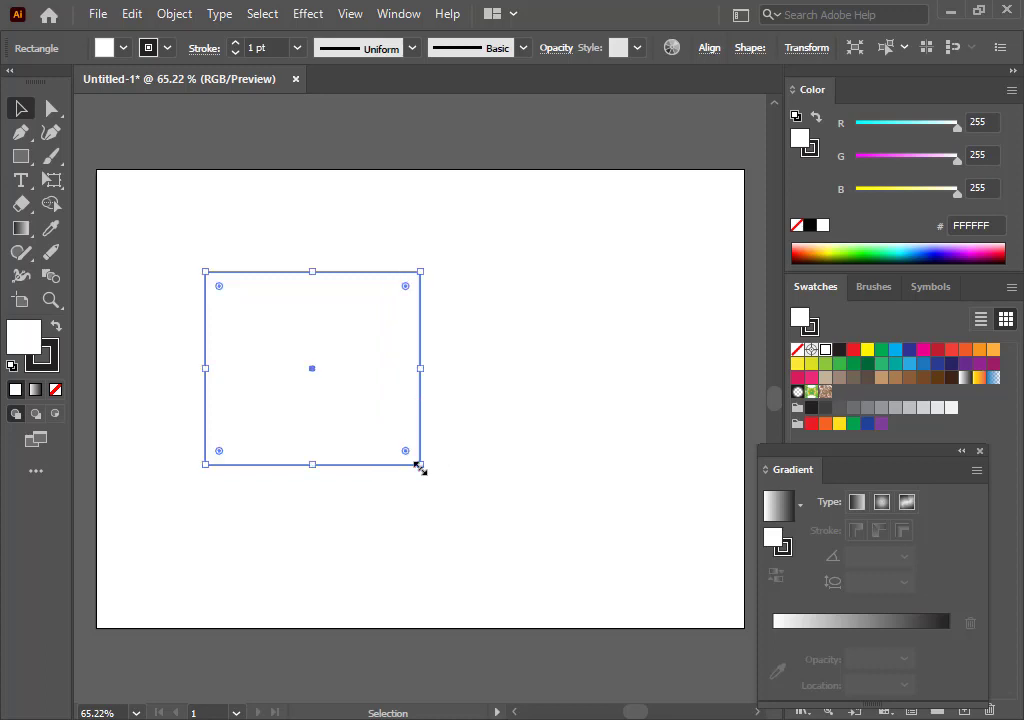
left_click(52, 181)
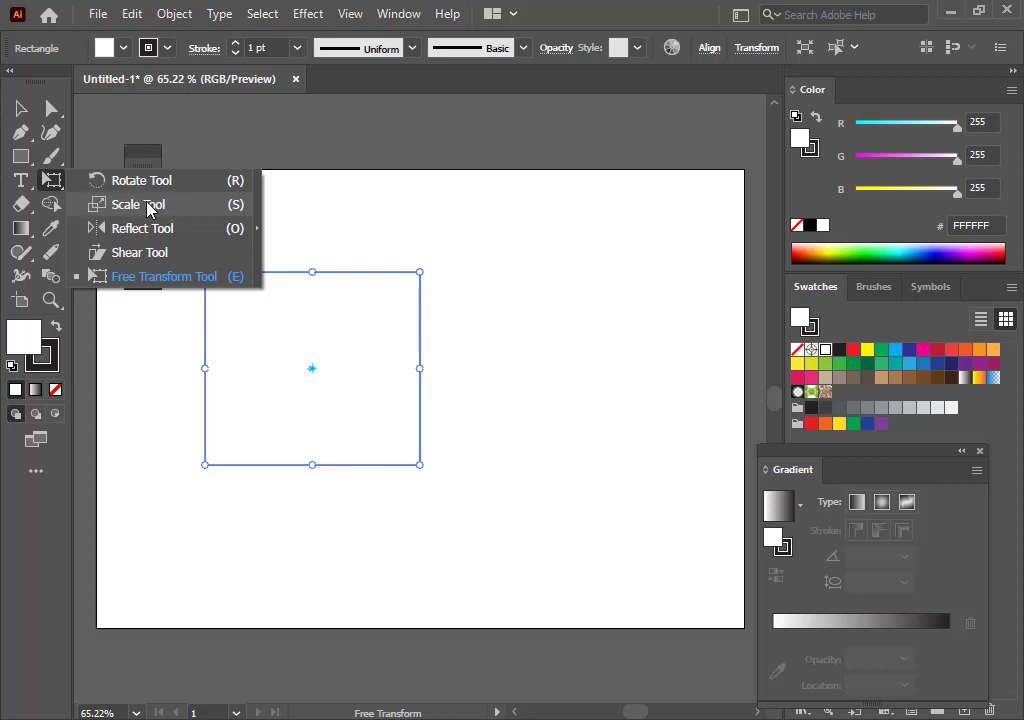
left_click(160, 206)
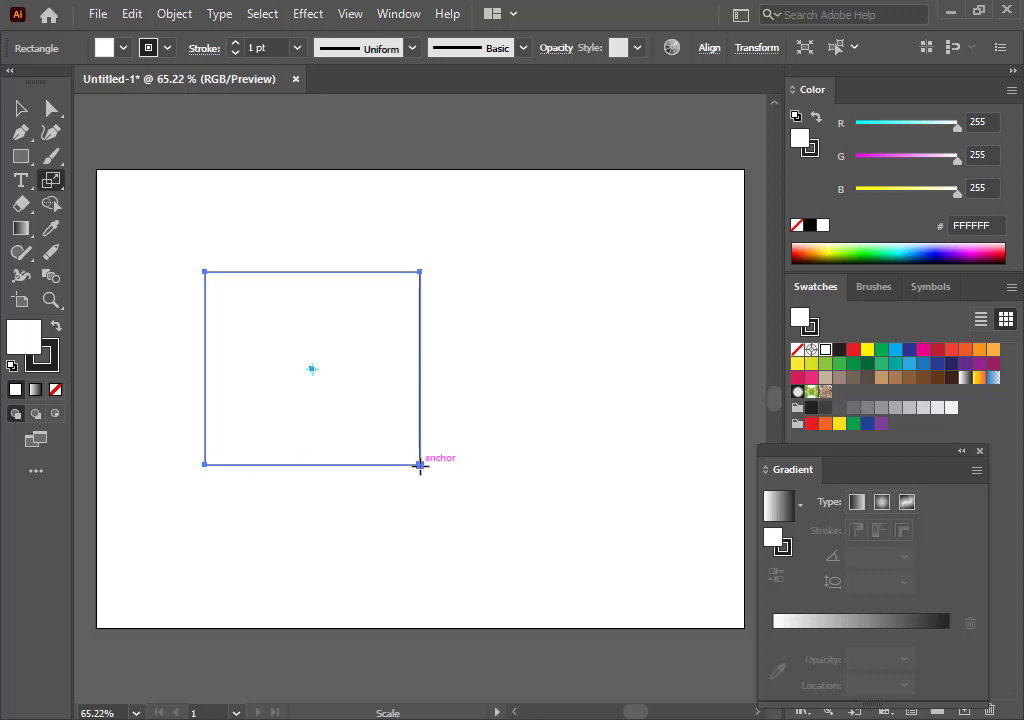
left_click_drag(420, 464, 391, 452)
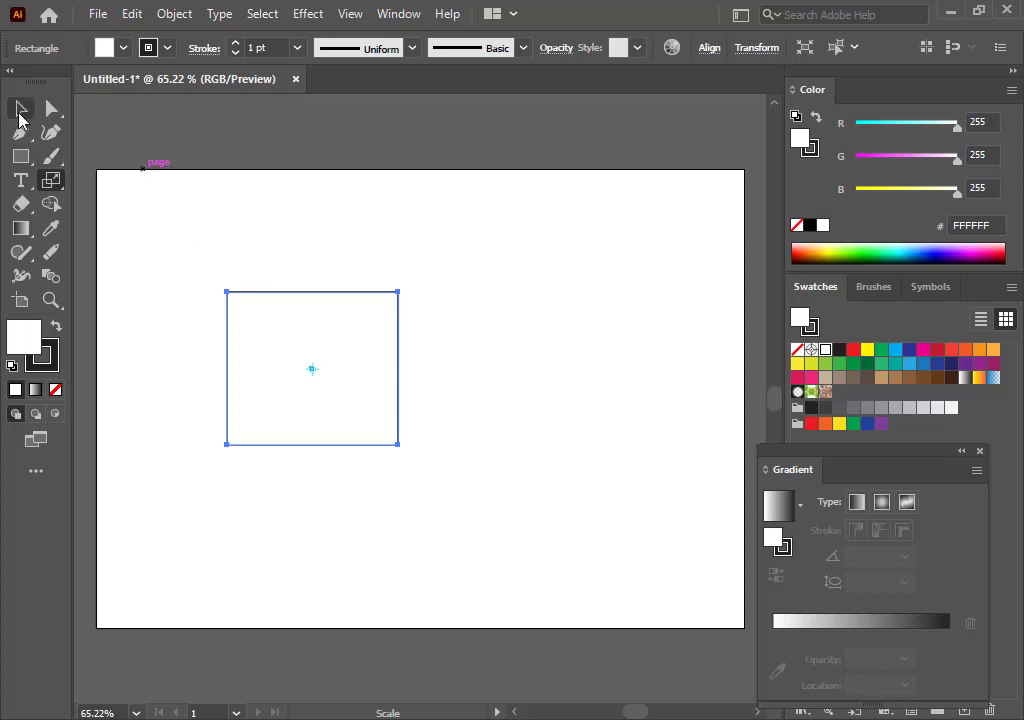
Tear off the transform tool group as a floating panel above the artboard's upper-left corner
left_click(57, 186)
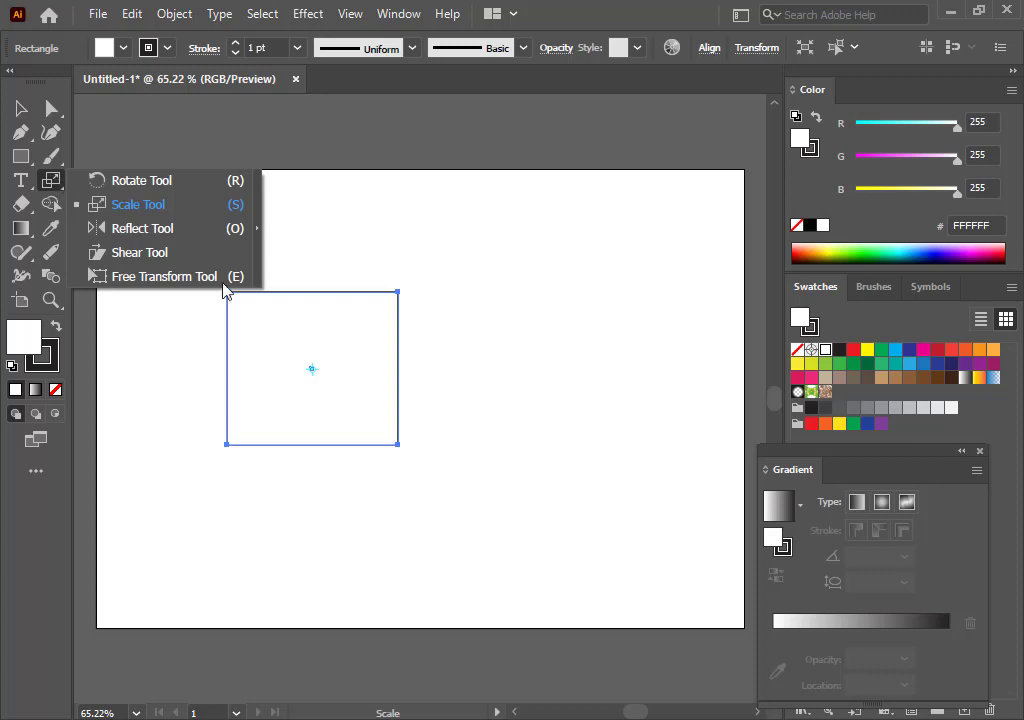
left_click(258, 230)
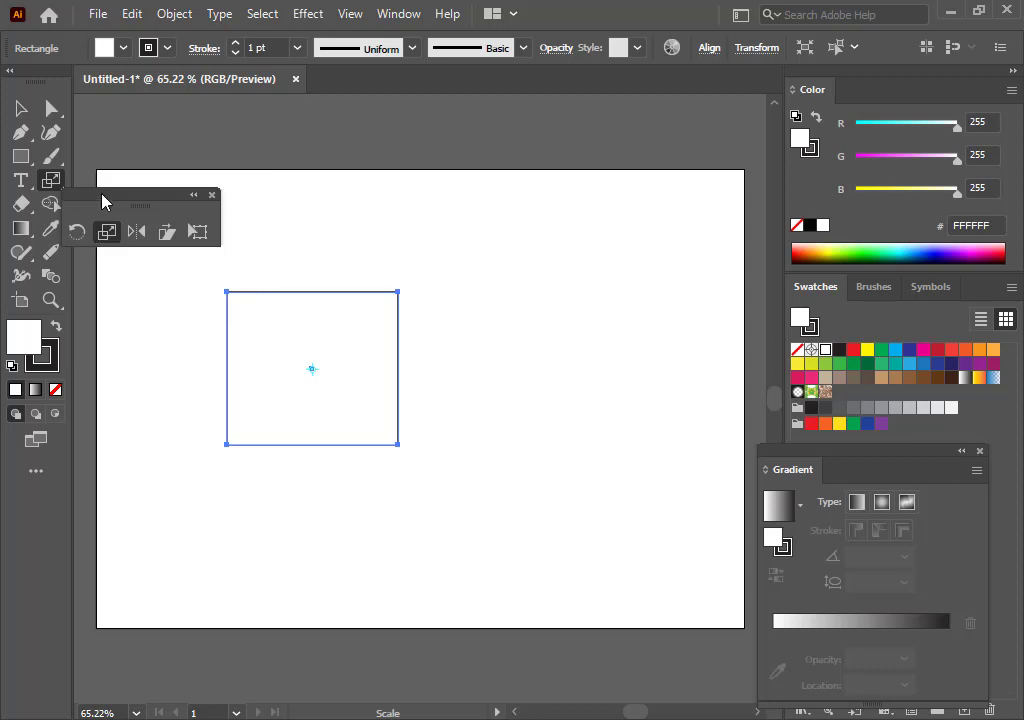
left_click_drag(100, 199, 138, 130)
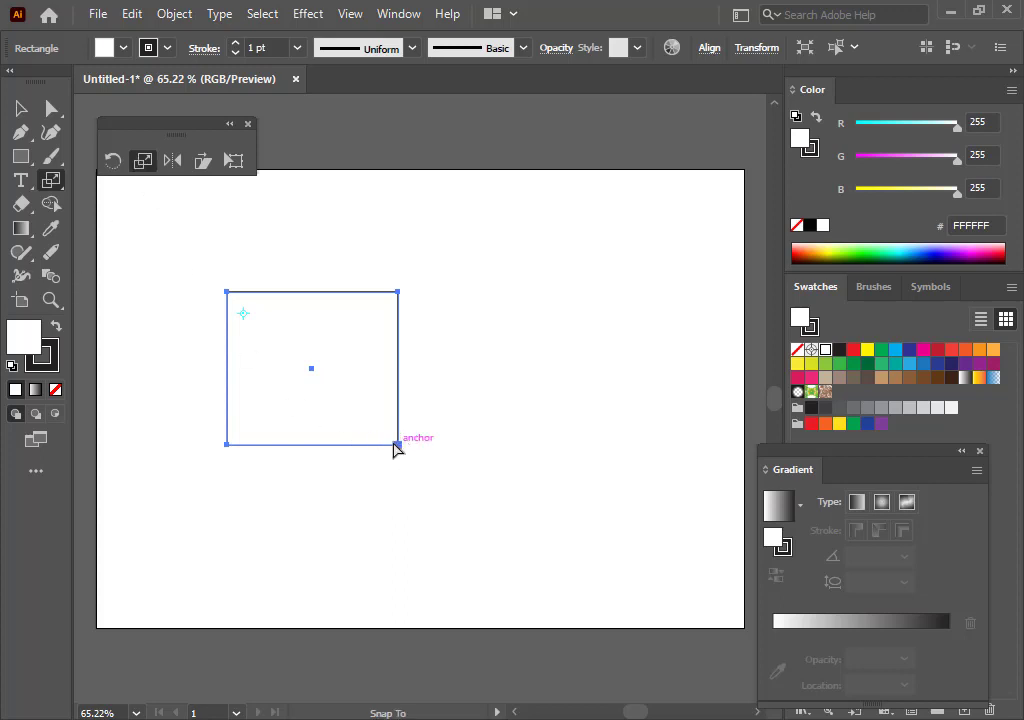
Scale the rectangle up from a reference point near its upper-left corner, and rescale it from one near its lower-right corner
left_click_drag(397, 444, 512, 528)
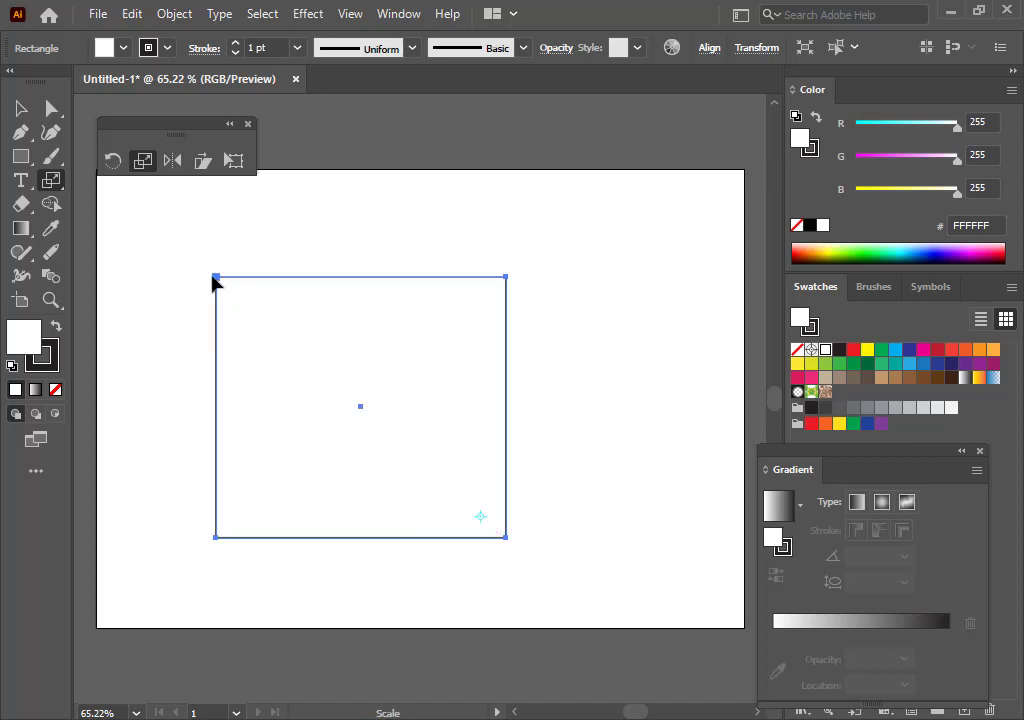
left_click_drag(216, 277, 215, 303)
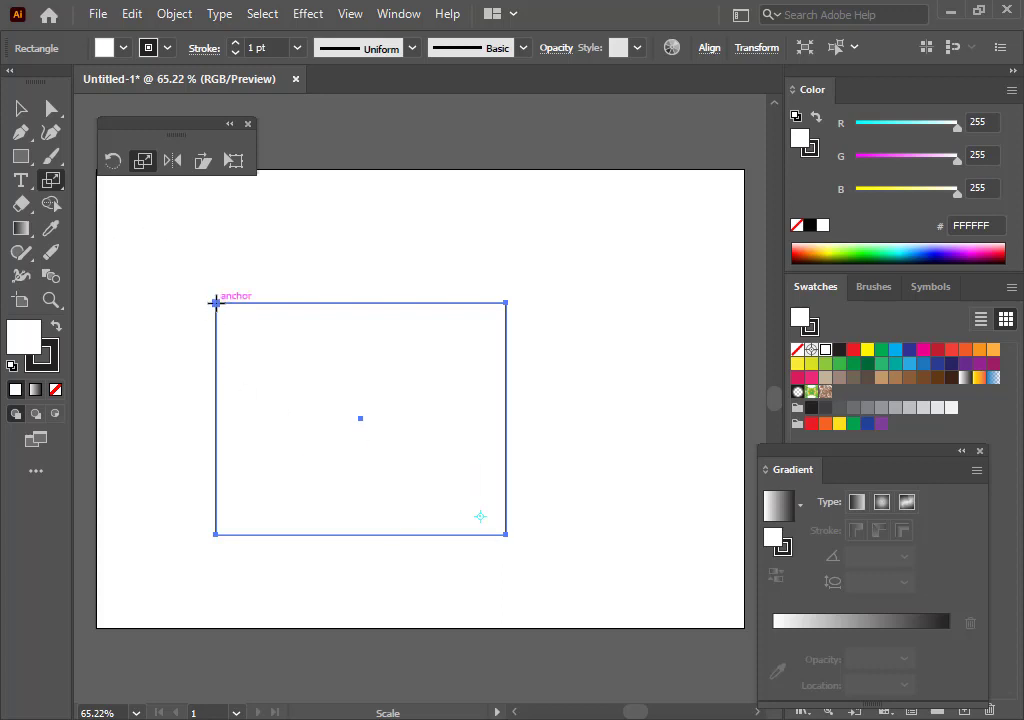
mouse_move(215, 302)
left_mouse_down()
mouse_move(405, 452)
mouse_move(377, 456)
mouse_move(254, 322)
mouse_move(391, 446)
mouse_move(241, 330)
mouse_move(331, 414)
mouse_move(197, 290)
mouse_move(207, 292)
left_mouse_up()
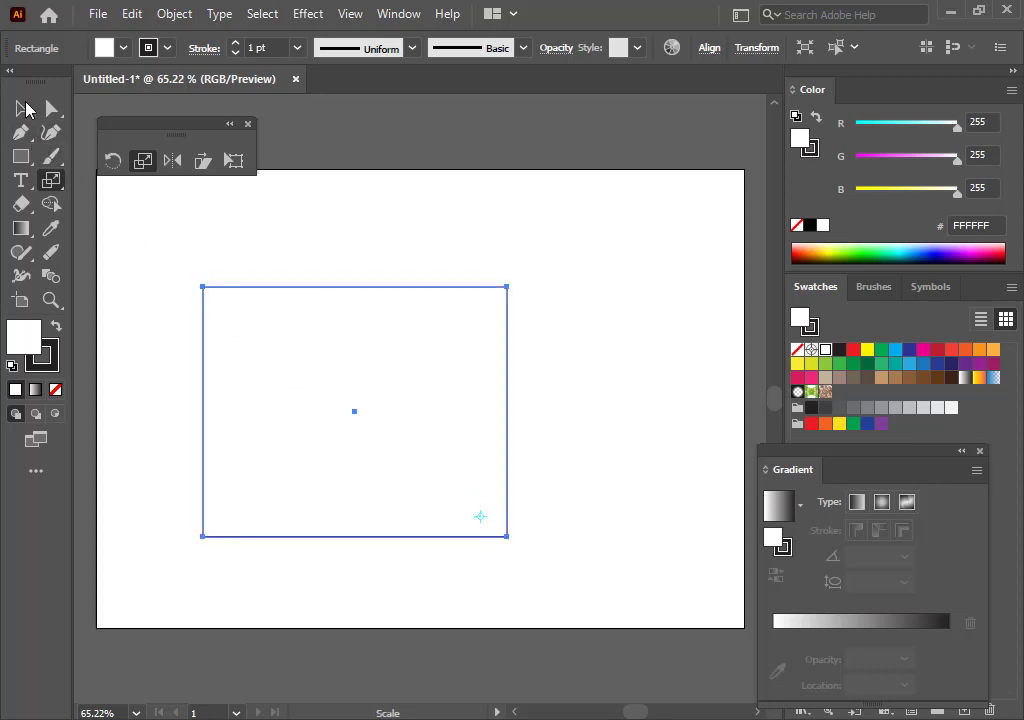
Try scaling only the rectangle's two top anchor points with the Scale tool, and undo the change
left_click(24, 107)
left_click(52, 107)
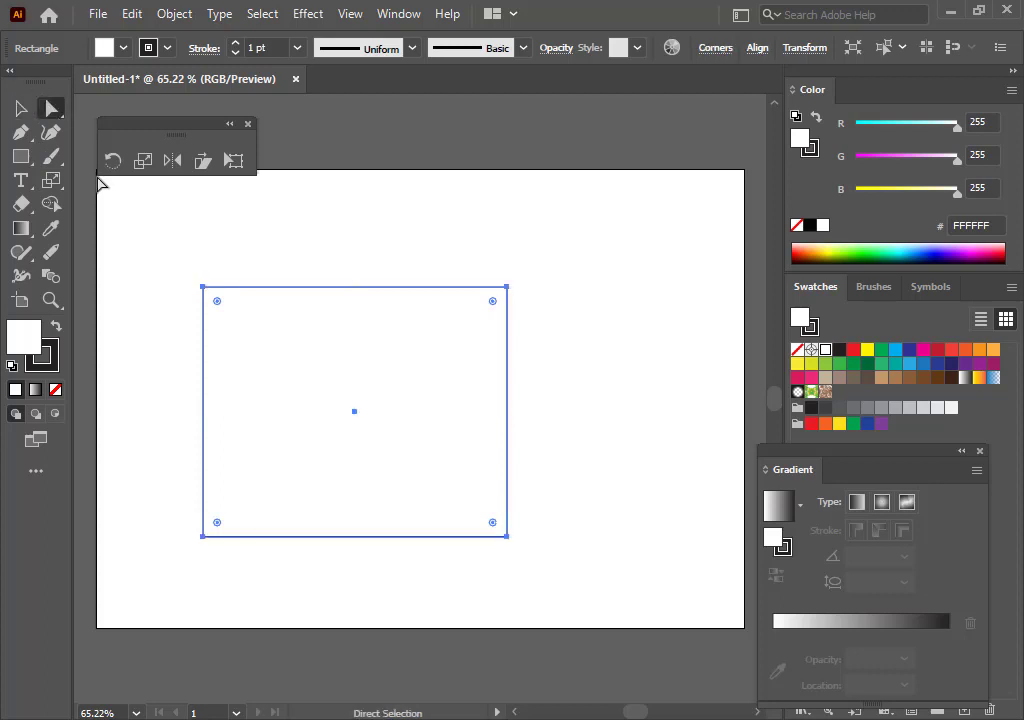
left_click_drag(175, 257, 518, 325)
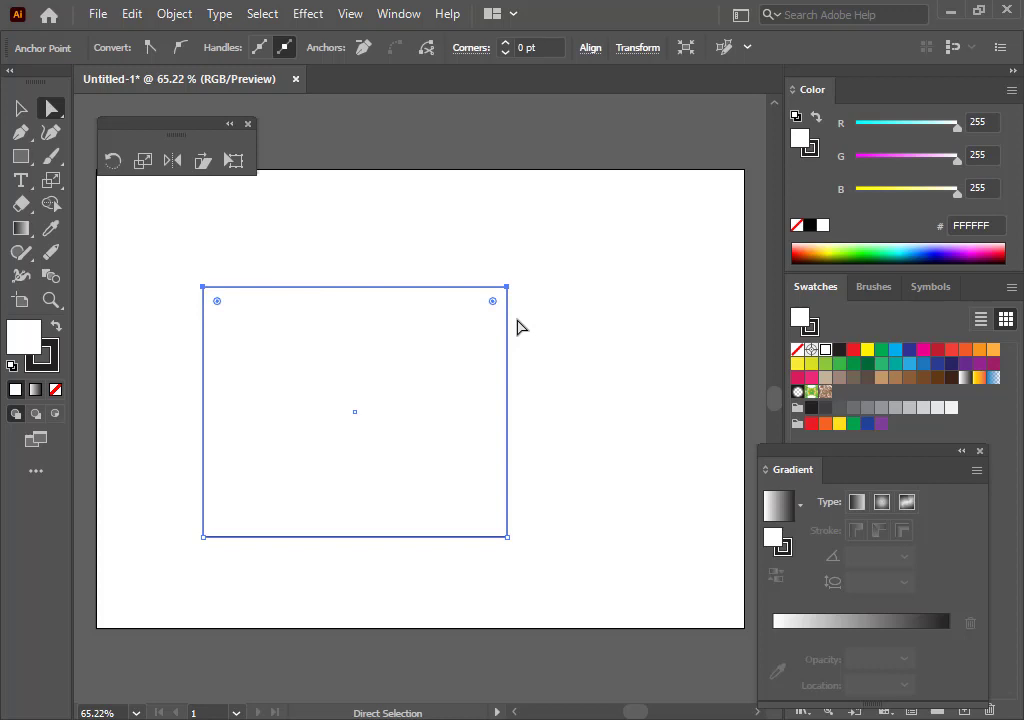
left_click(143, 161)
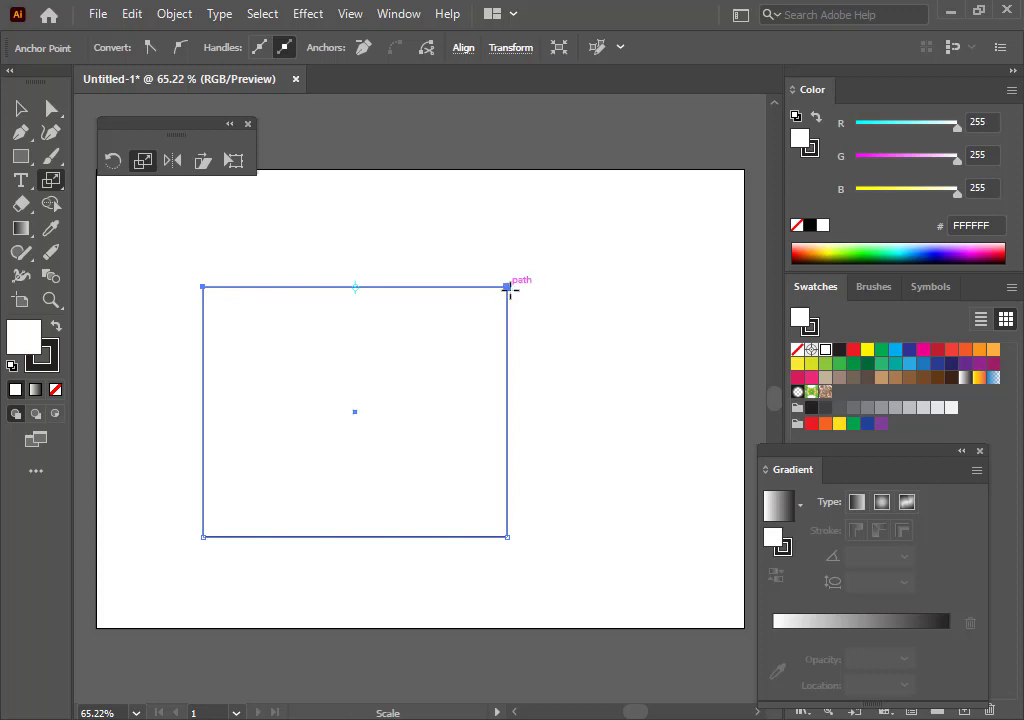
left_click_drag(507, 287, 481, 335)
key("ctrl+z")
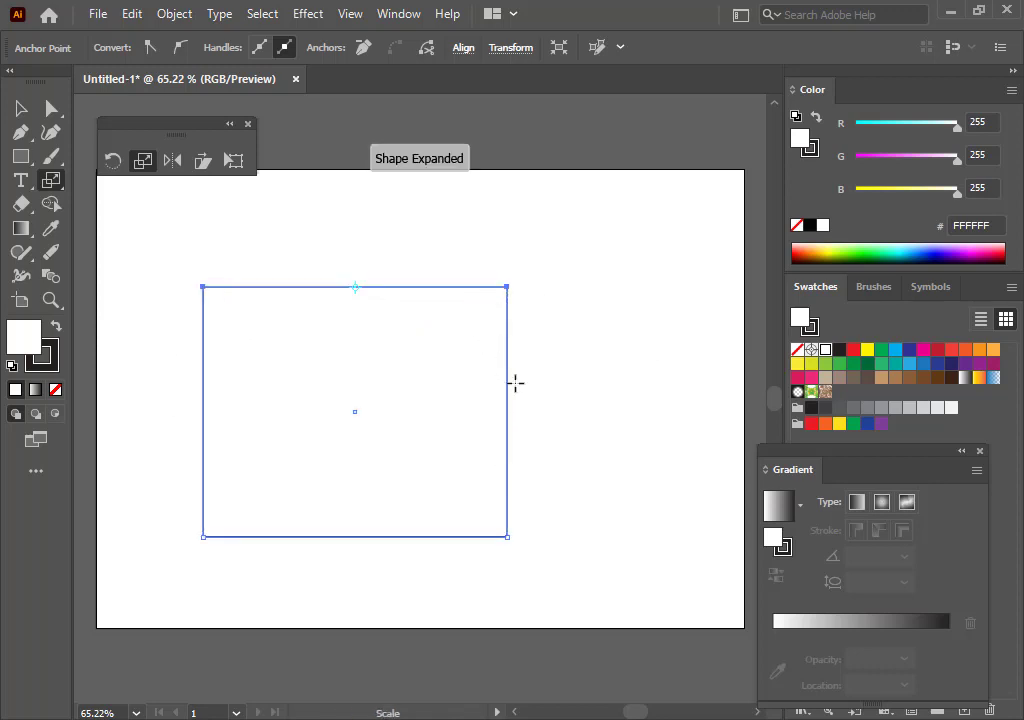
Try scaling only the rectangle's two right-hand anchor points with the Scale tool, and undo the change
left_click(51, 107)
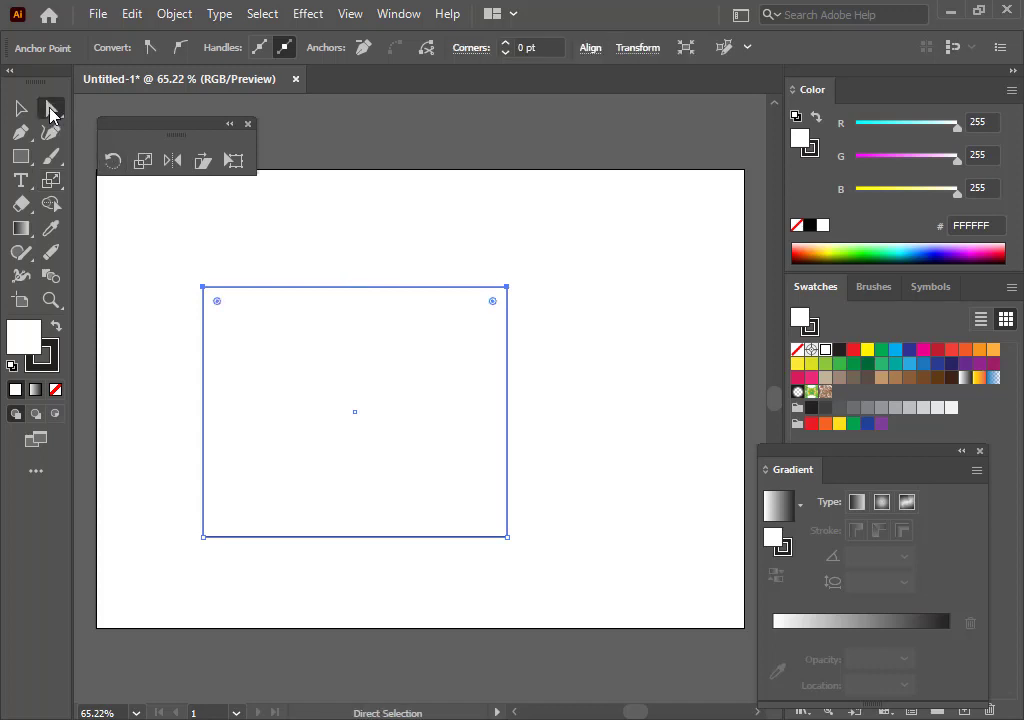
left_click(598, 339)
left_click_drag(487, 258, 560, 571)
left_click(141, 164)
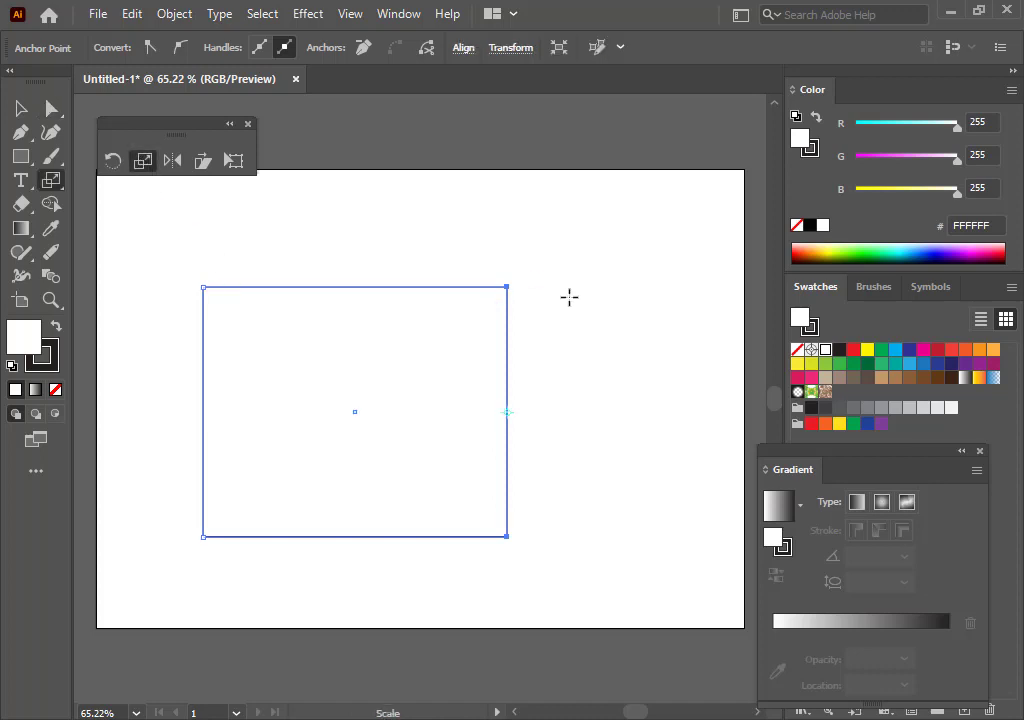
mouse_move(506, 288)
left_mouse_down()
mouse_move(502, 154)
mouse_move(522, 393)
mouse_move(507, 359)
mouse_move(495, 248)
mouse_move(499, 285)
left_mouse_up()
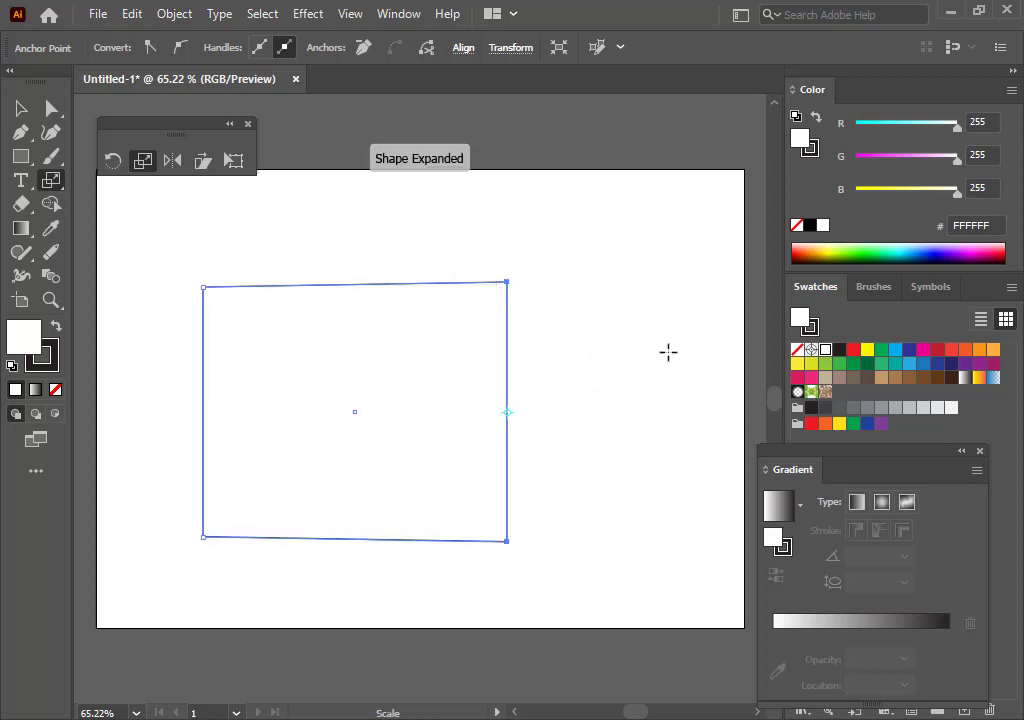
key("ctrl+z")
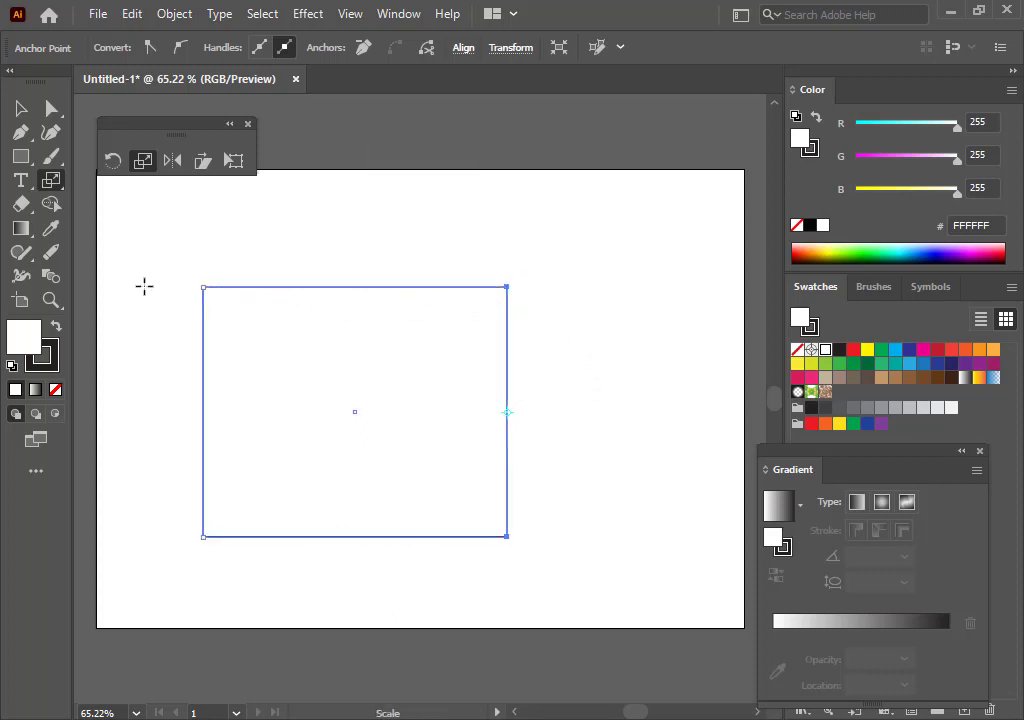
Scale the rectangle's two top anchor points inward to about a quarter of the edge's width, forming a trapezoid
key("a")
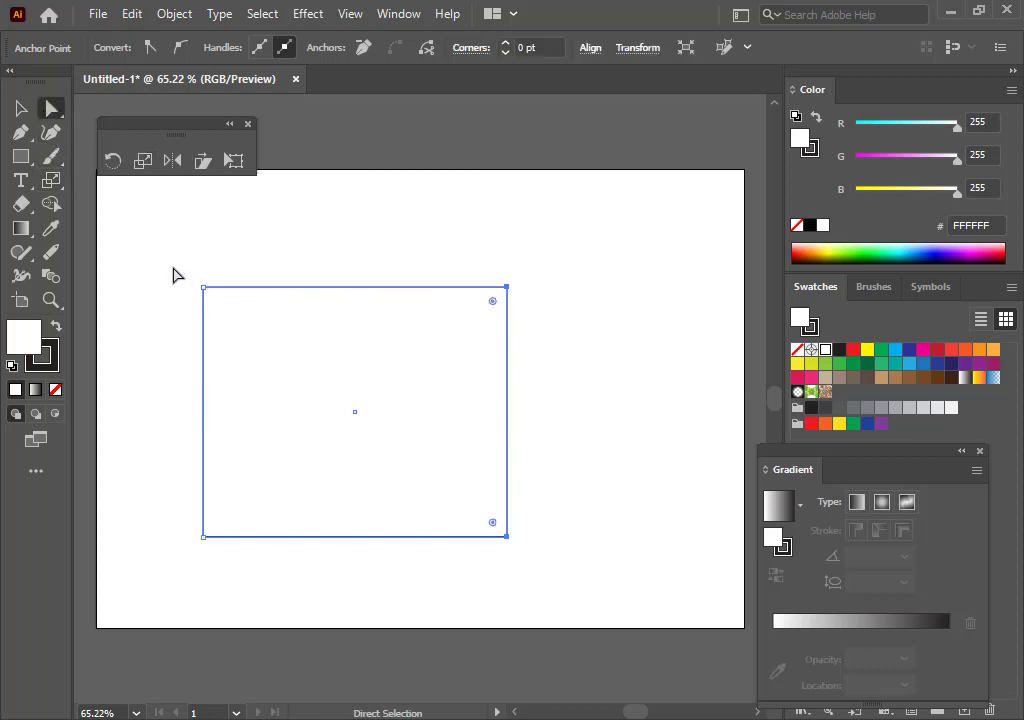
left_click_drag(172, 267, 555, 322)
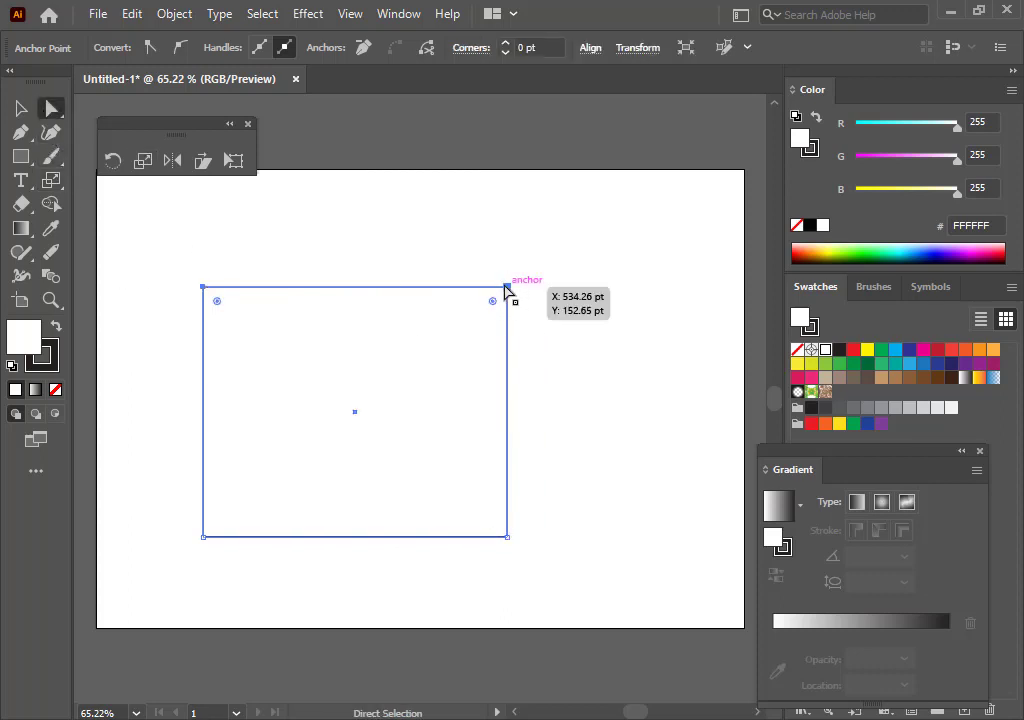
left_click(142, 160)
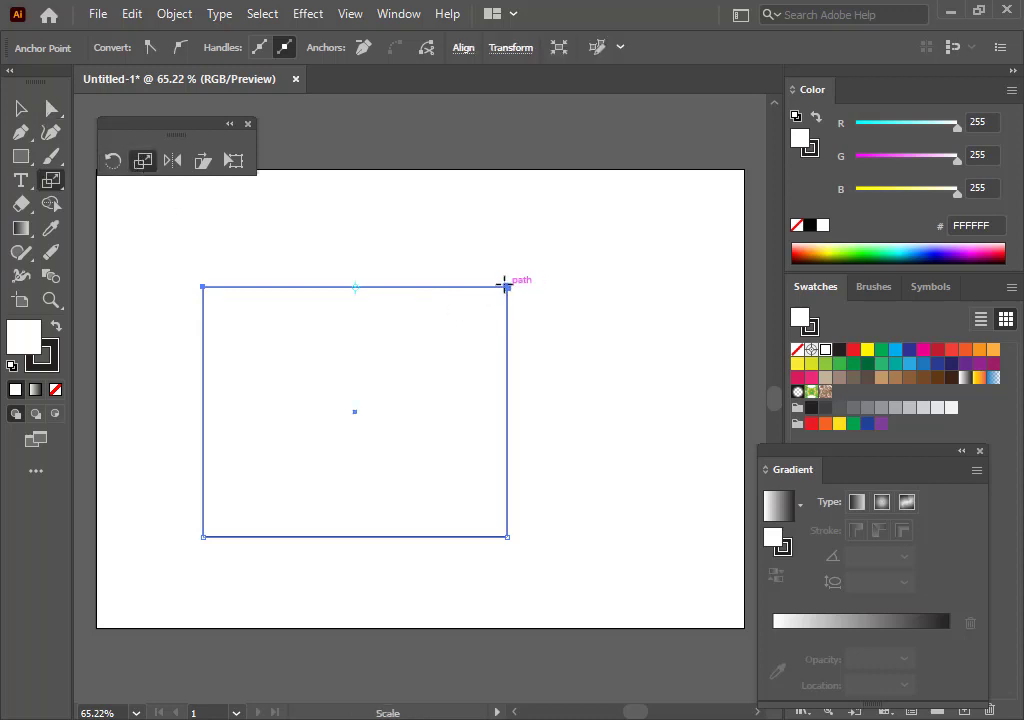
left_click_drag(506, 285, 392, 302)
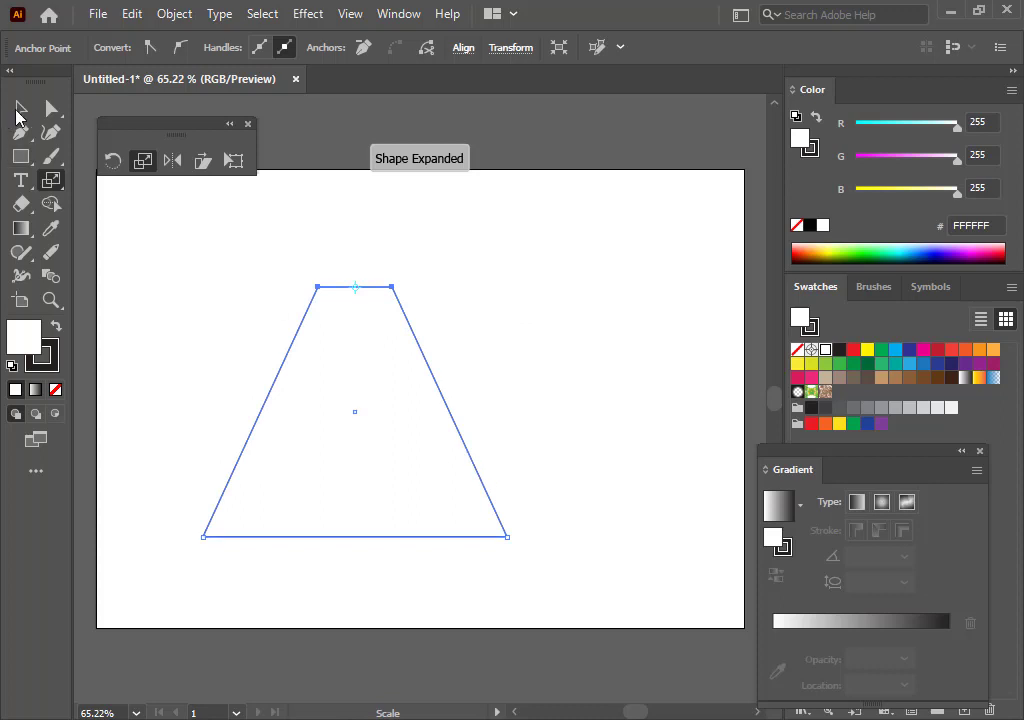
Swap the trapezoid's fill and stroke colours, move it toward the artboard's centre and deselect it
left_click(20, 108)
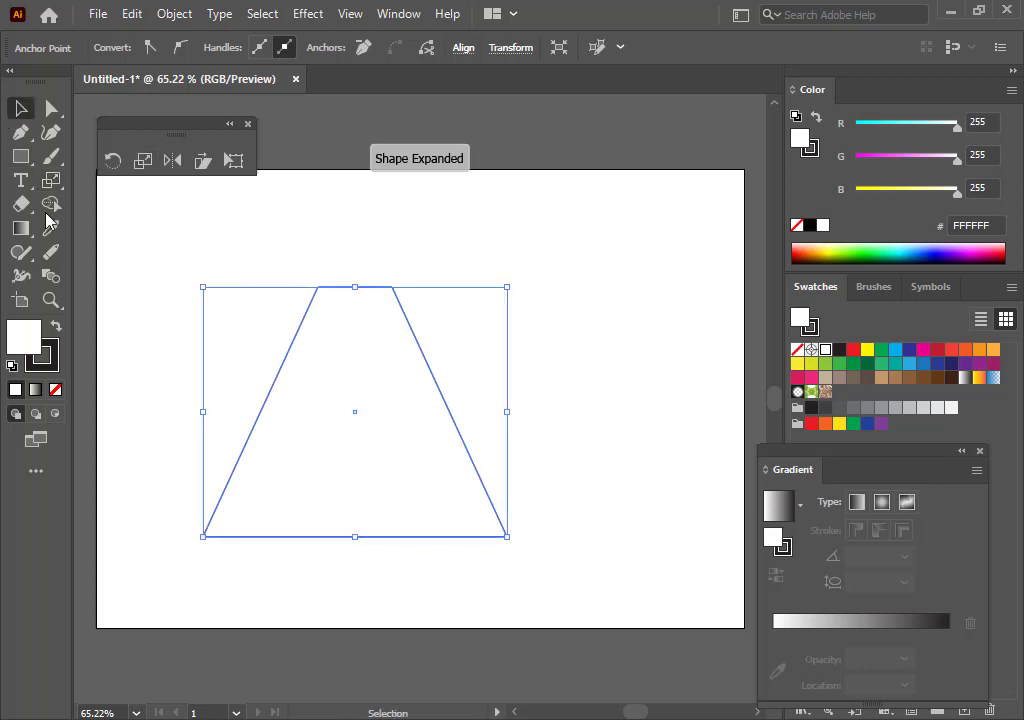
left_click(56, 326)
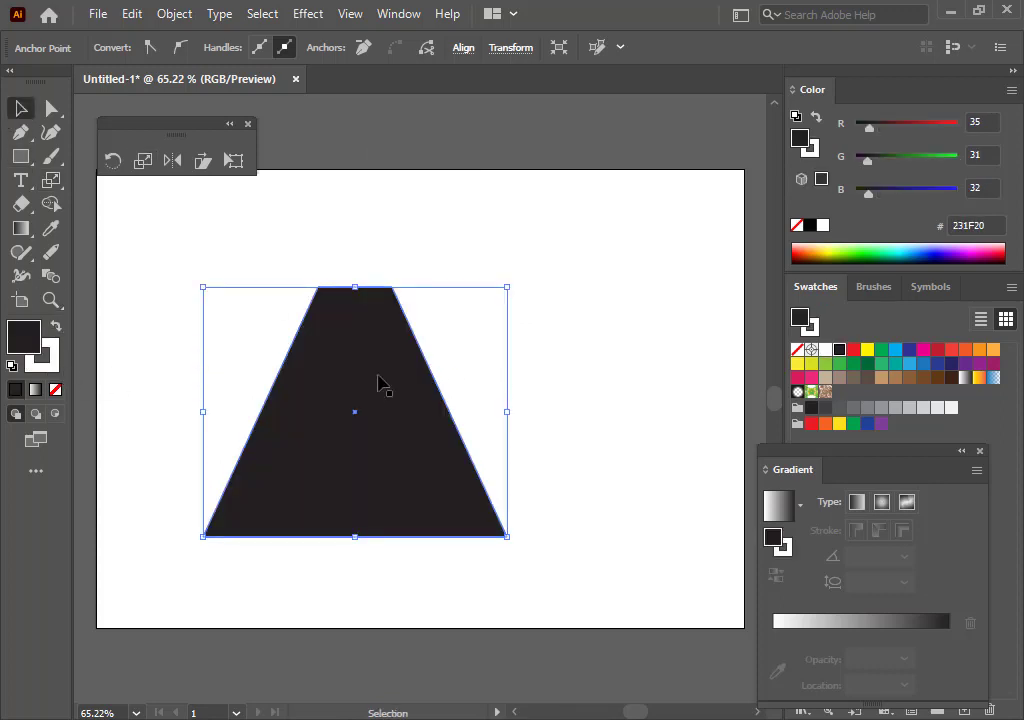
left_click_drag(379, 387, 455, 402)
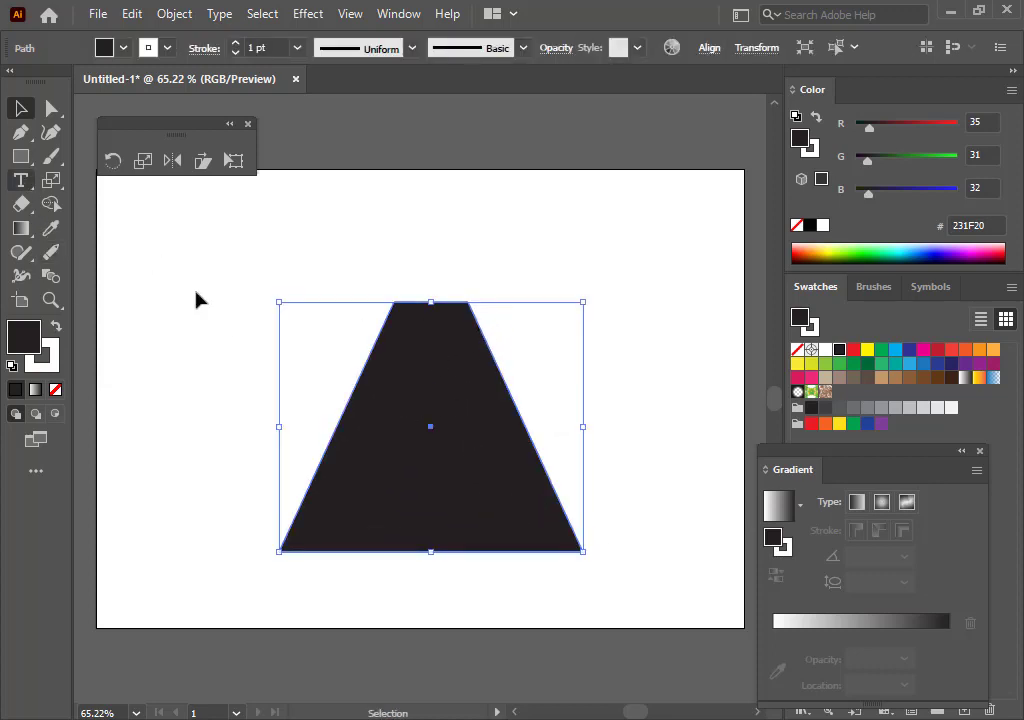
left_click(236, 342)
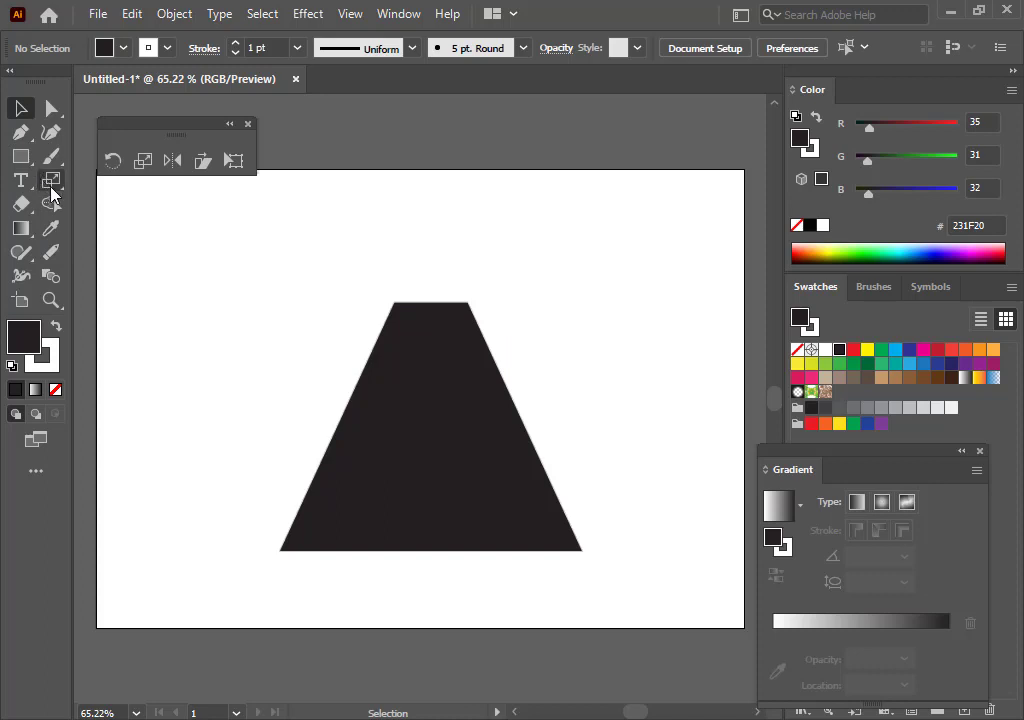
Try scaling the trapezoid's two top anchor points outward beyond the base width and back inward, and undo the inward scaling
left_click(52, 182)
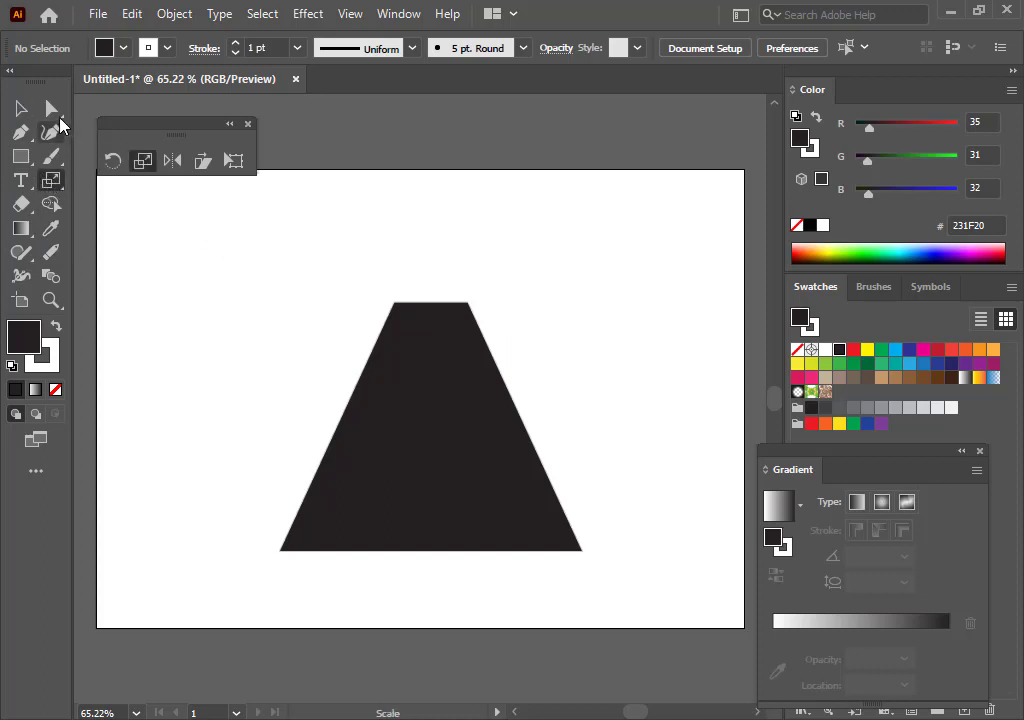
left_click(52, 108)
left_click_drag(341, 272, 498, 348)
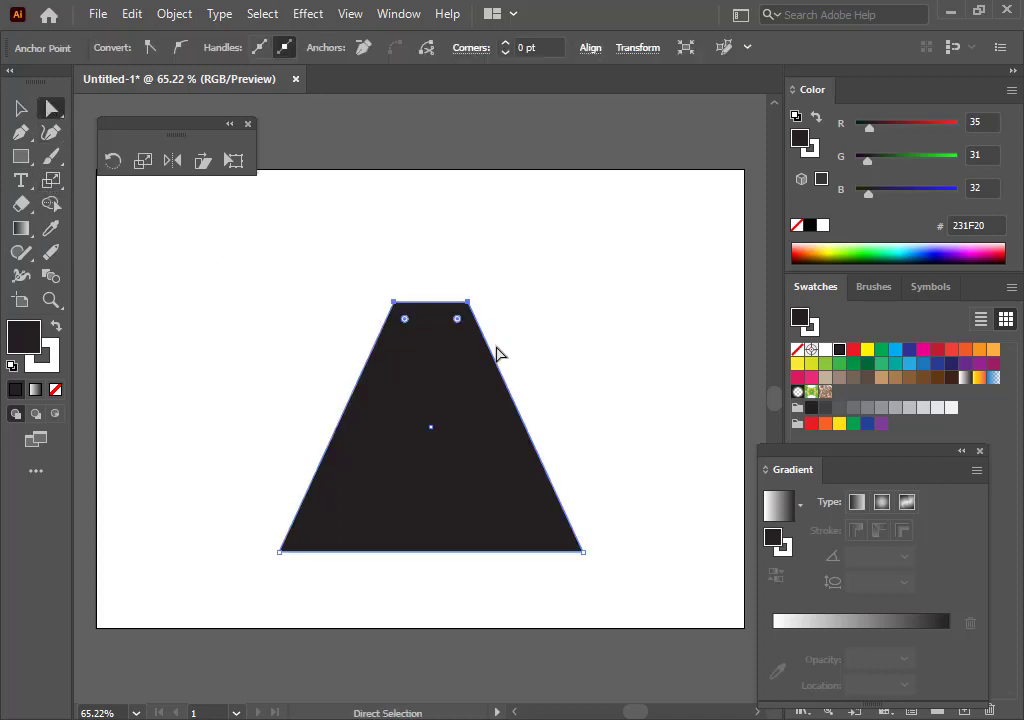
left_click(143, 161)
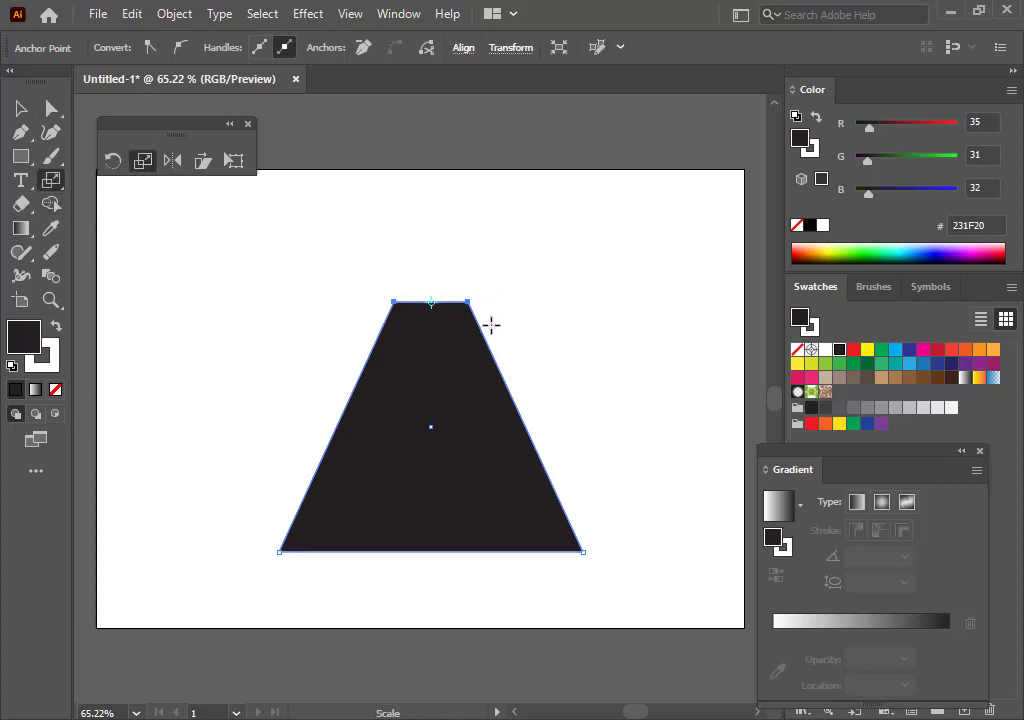
left_click_drag(469, 301, 658, 382)
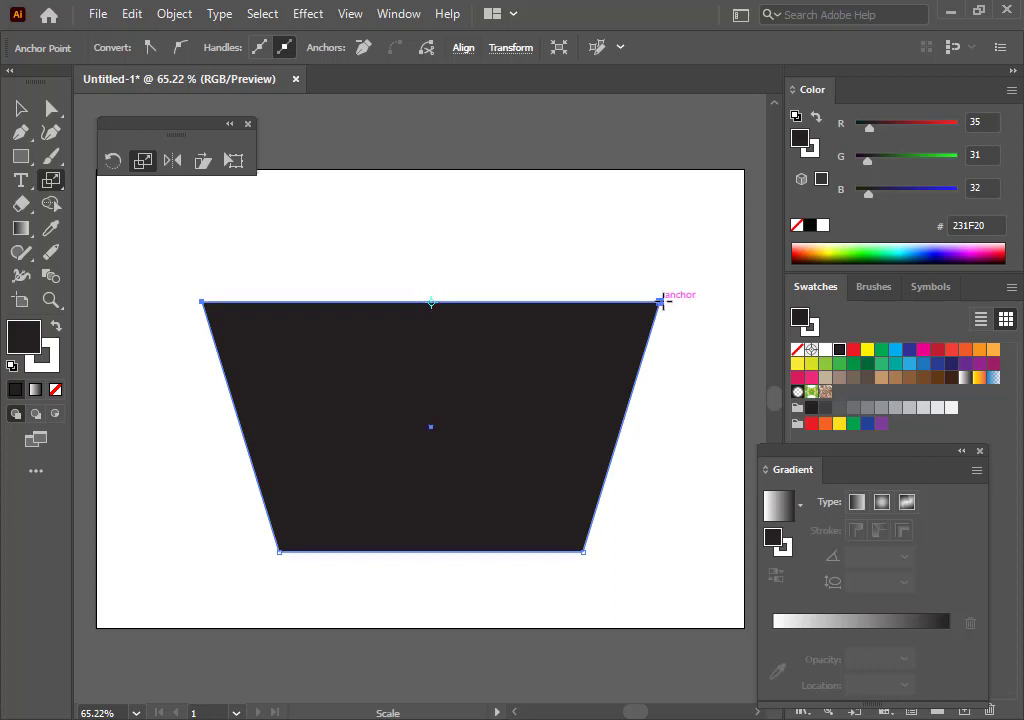
left_click_drag(662, 300, 460, 303)
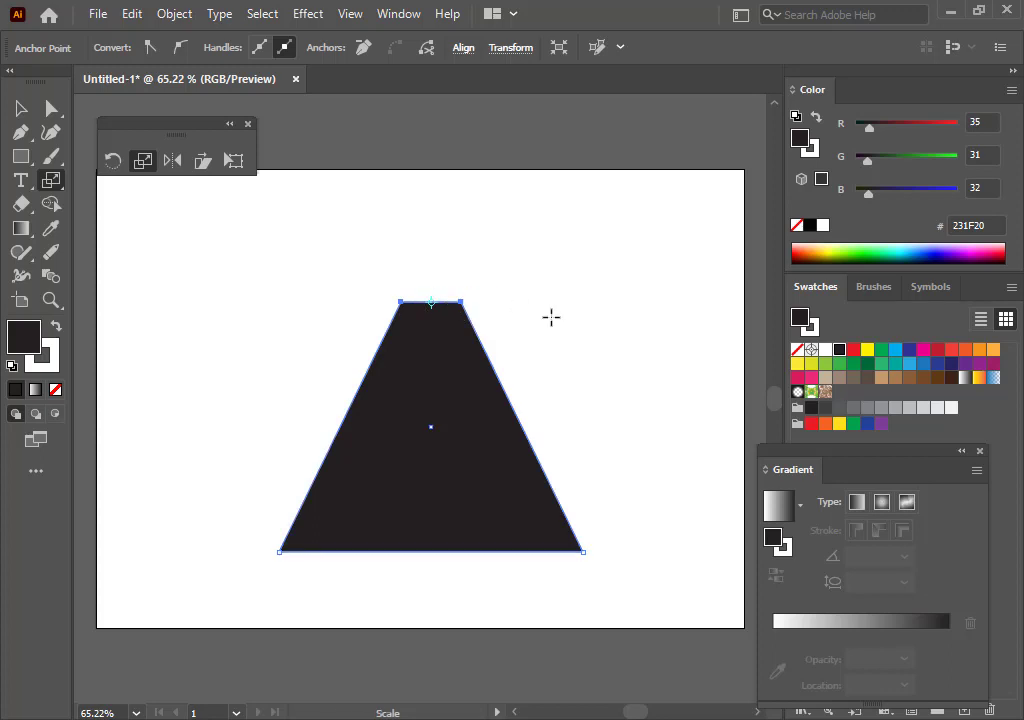
key("ctrl+z")
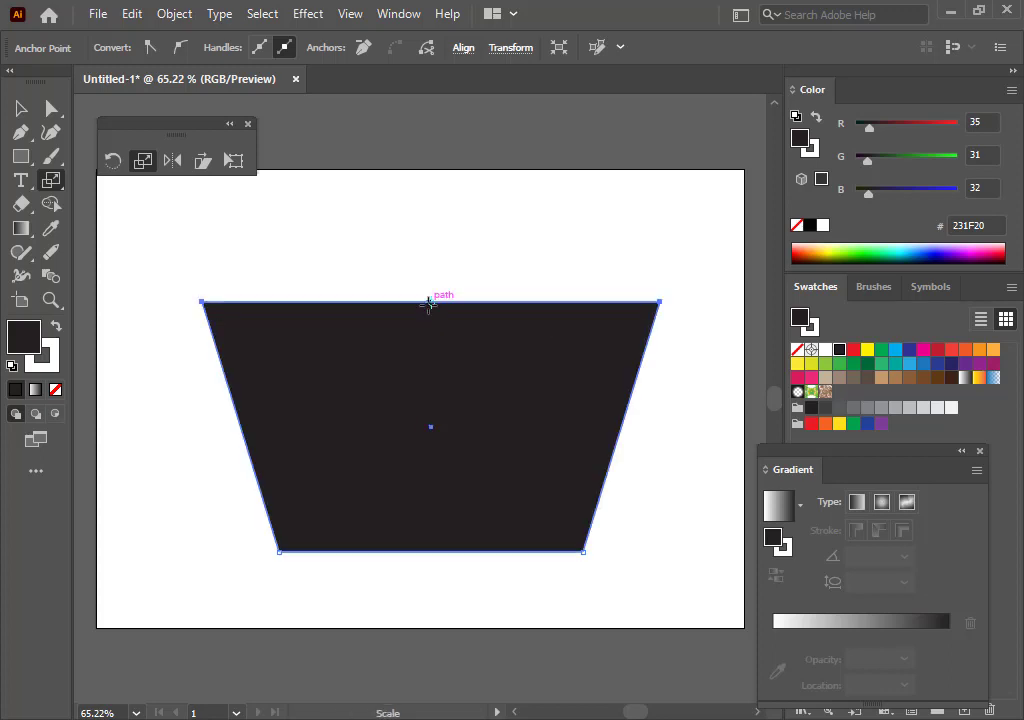
Try scaling the top anchor points from a reference point near the top-left corner, and undo back to the plain rectangle
left_click(217, 300)
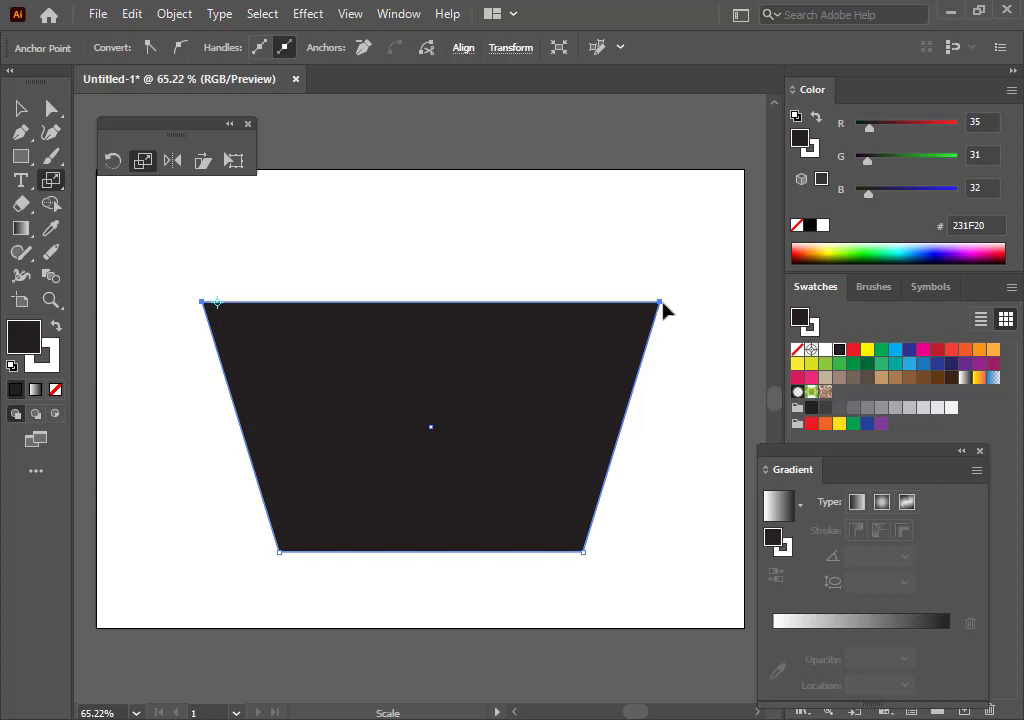
left_click_drag(661, 308, 230, 315)
key("ctrl+z")
key("ctrl+z")
key("ctrl+z")
key("ctrl+z")
key("ctrl+z")
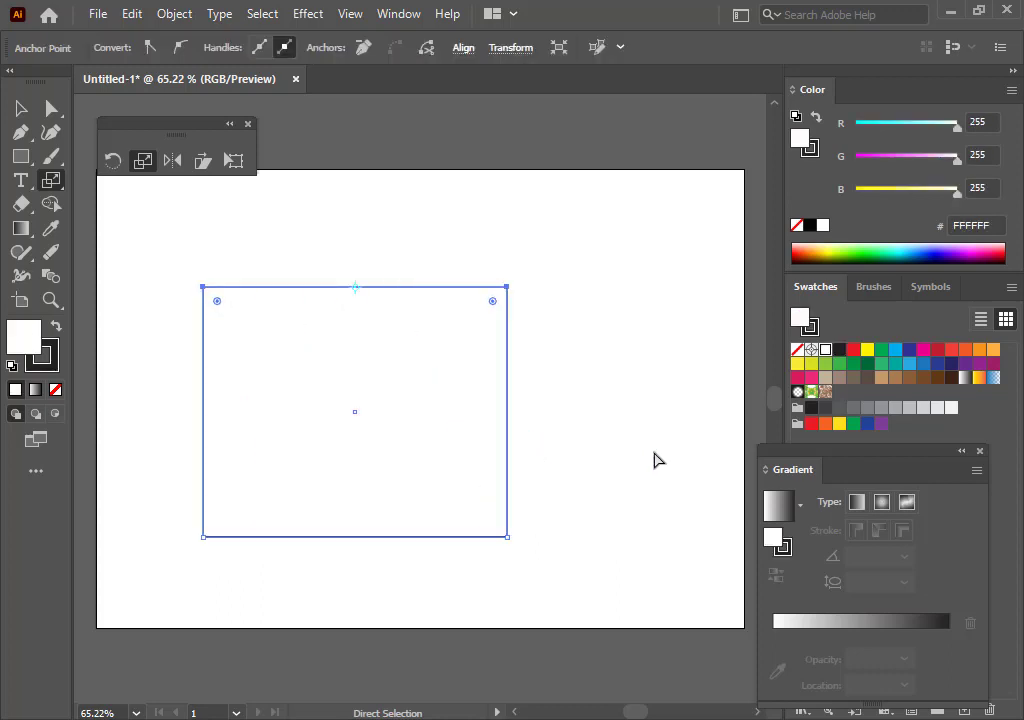
Swap the rectangle's fill and stroke colours, set its stroke to none, and make the fill active
left_click(55, 329)
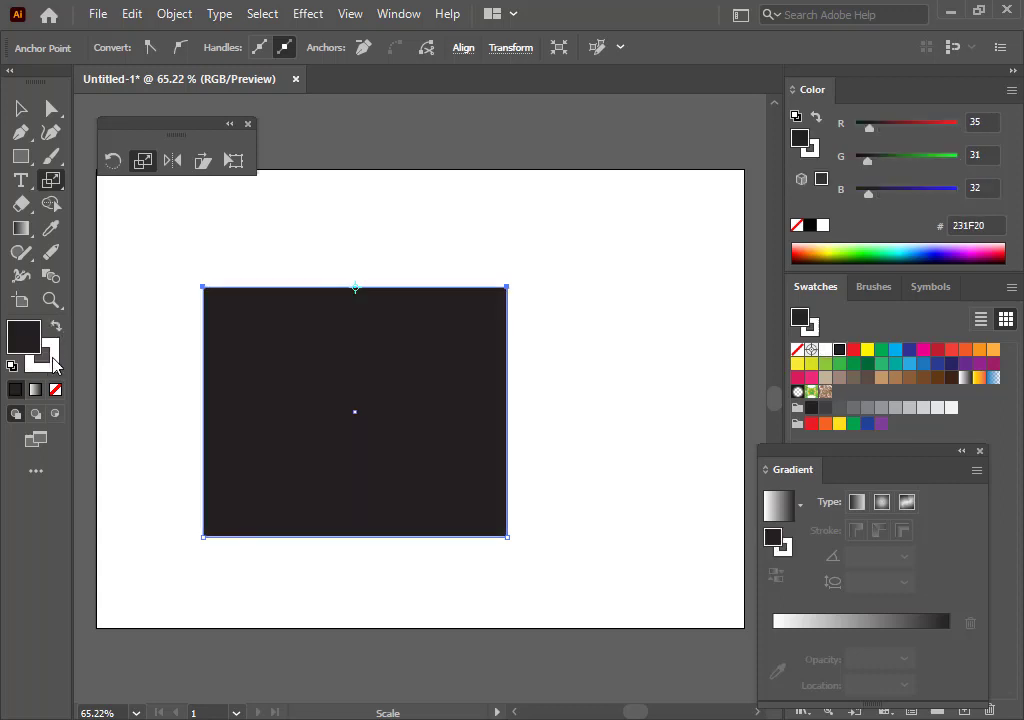
left_click(53, 360)
left_click(57, 390)
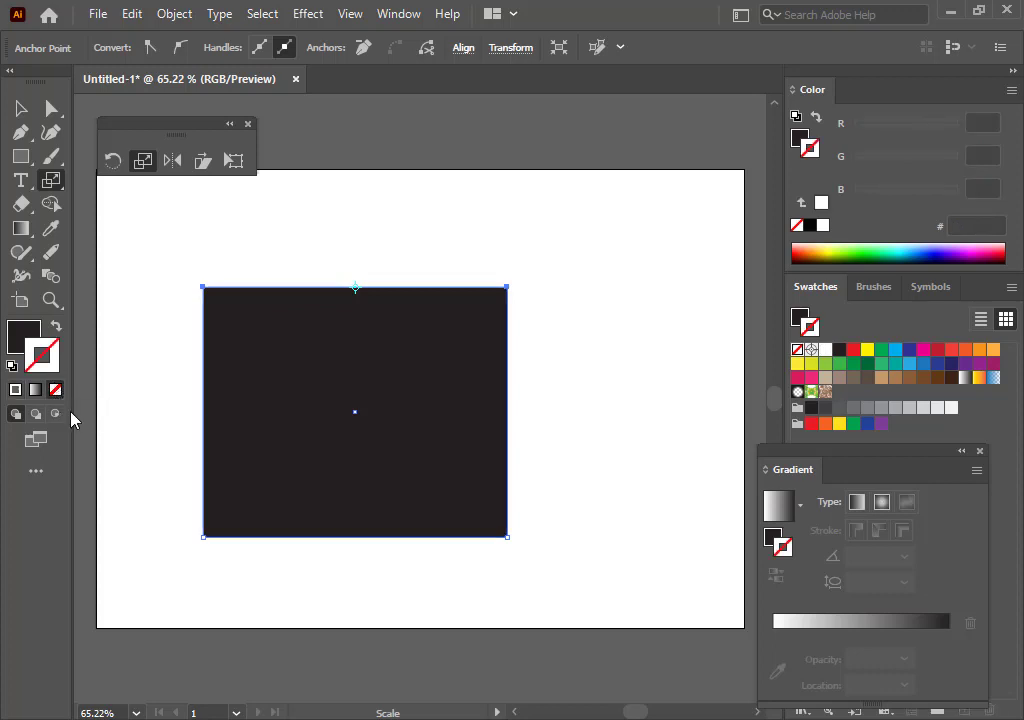
left_click(22, 333)
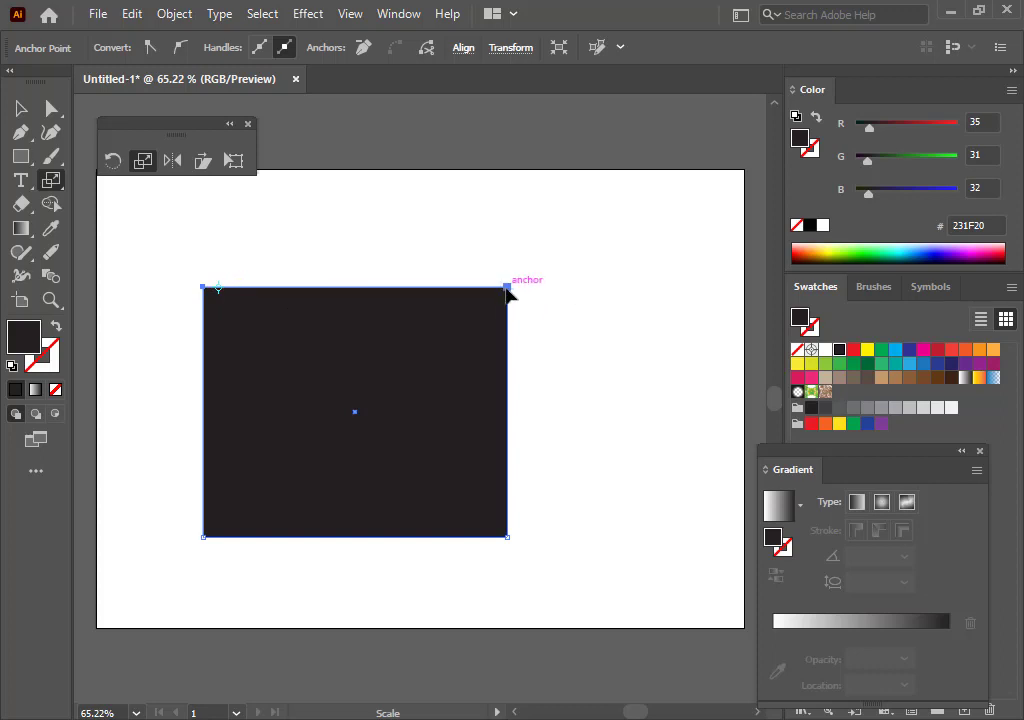
Try scaling the two top anchor points from reference points near the top-left and top-right corners, undoing each attempt
left_click_drag(508, 289, 599, 302)
key("ctrl+z")
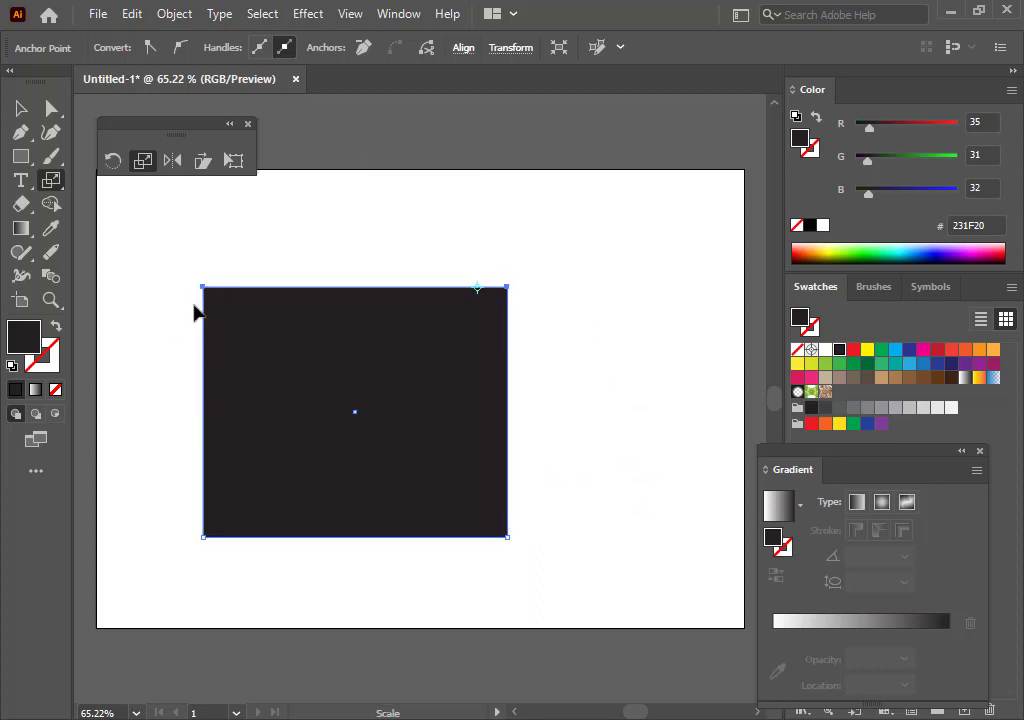
left_click_drag(203, 289, 242, 331)
key("ctrl+z")
Try scaling the top anchor points inward around the edge's midpoint into a near-triangle, move the shape, and undo back to the rectangle
left_click(348, 286)
left_click_drag(505, 289, 360, 303)
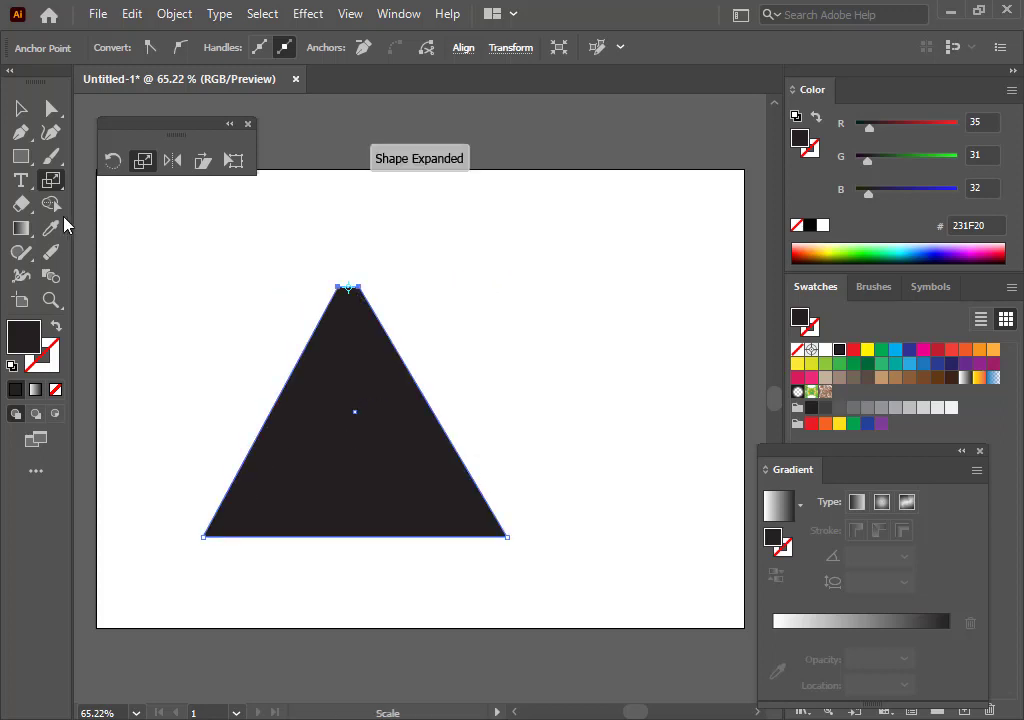
left_click(20, 107)
left_click_drag(369, 374, 350, 349)
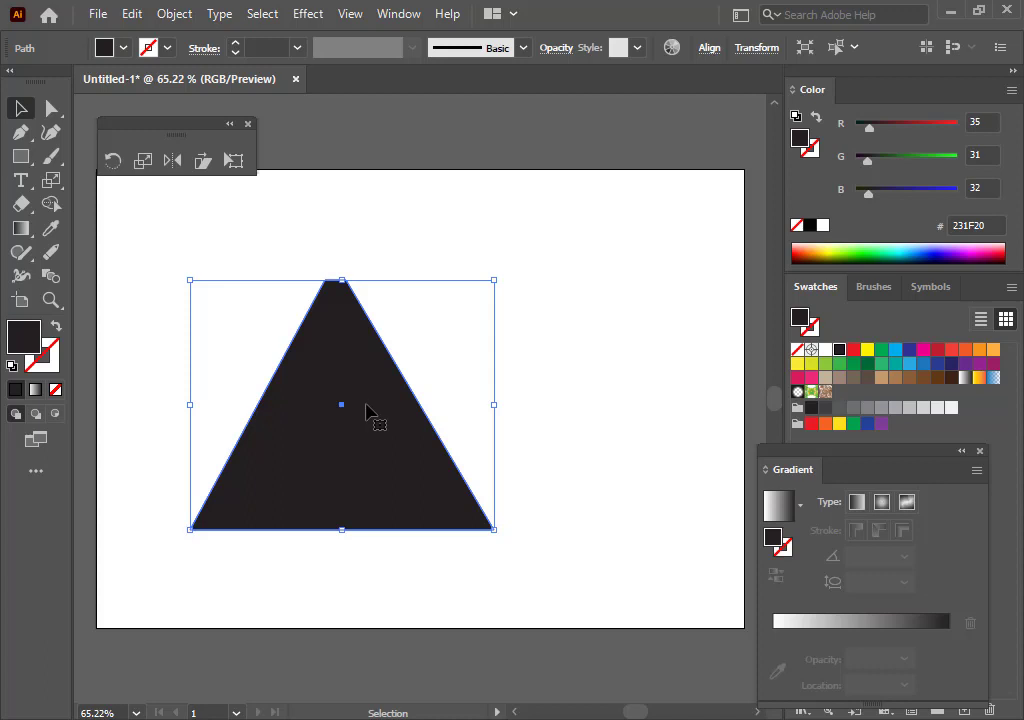
key("ctrl+z")
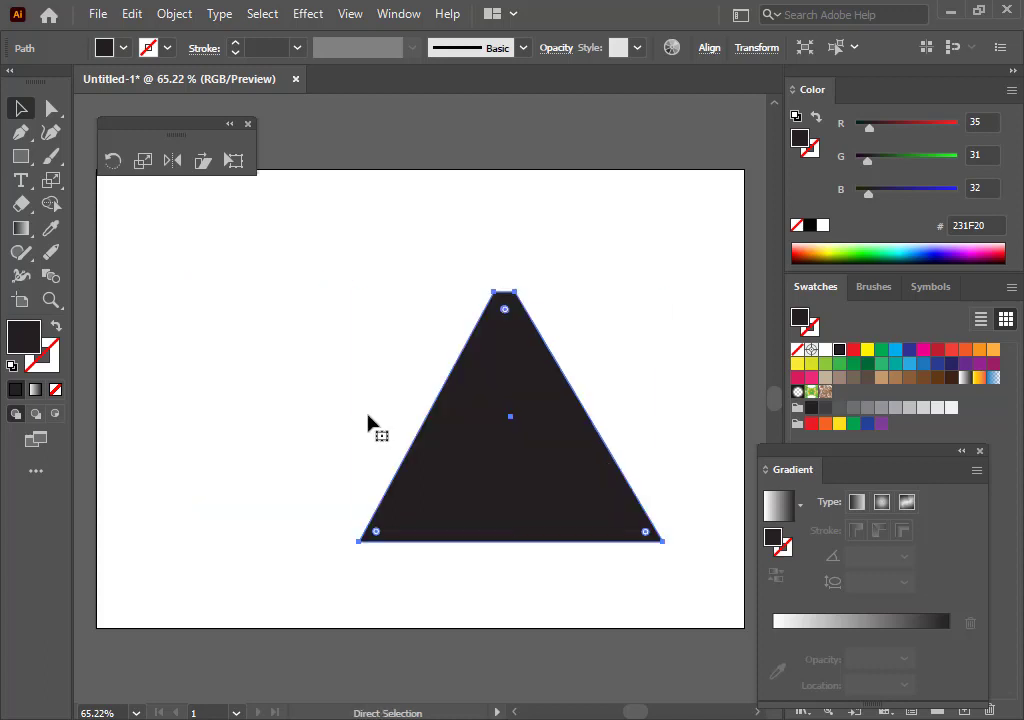
key("ctrl+shift+z")
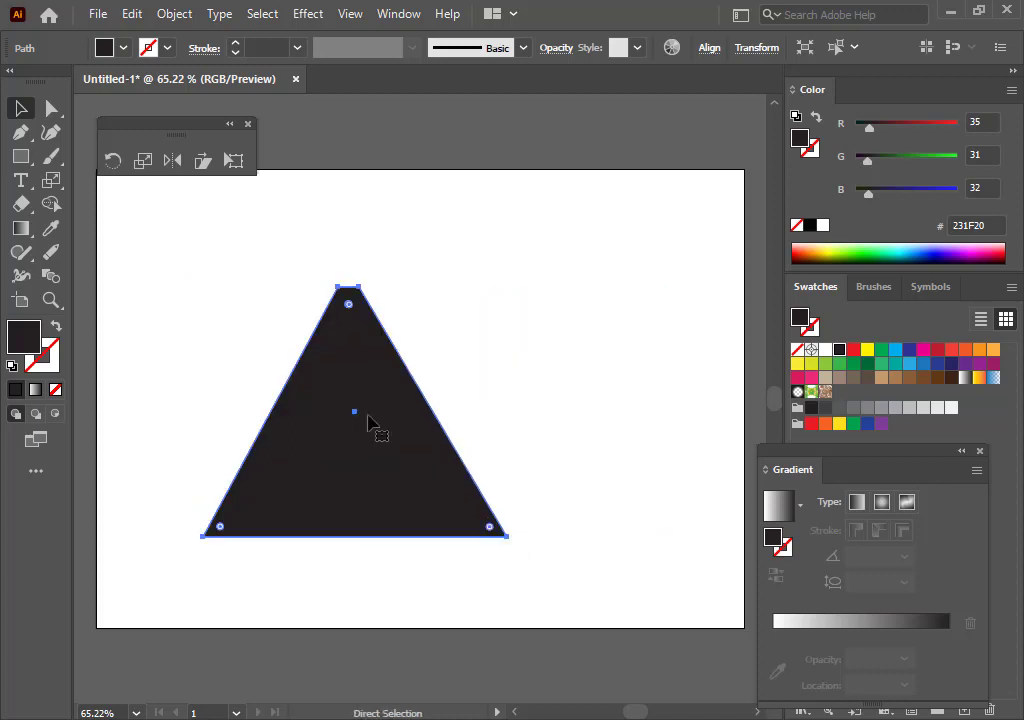
key("ctrl+z")
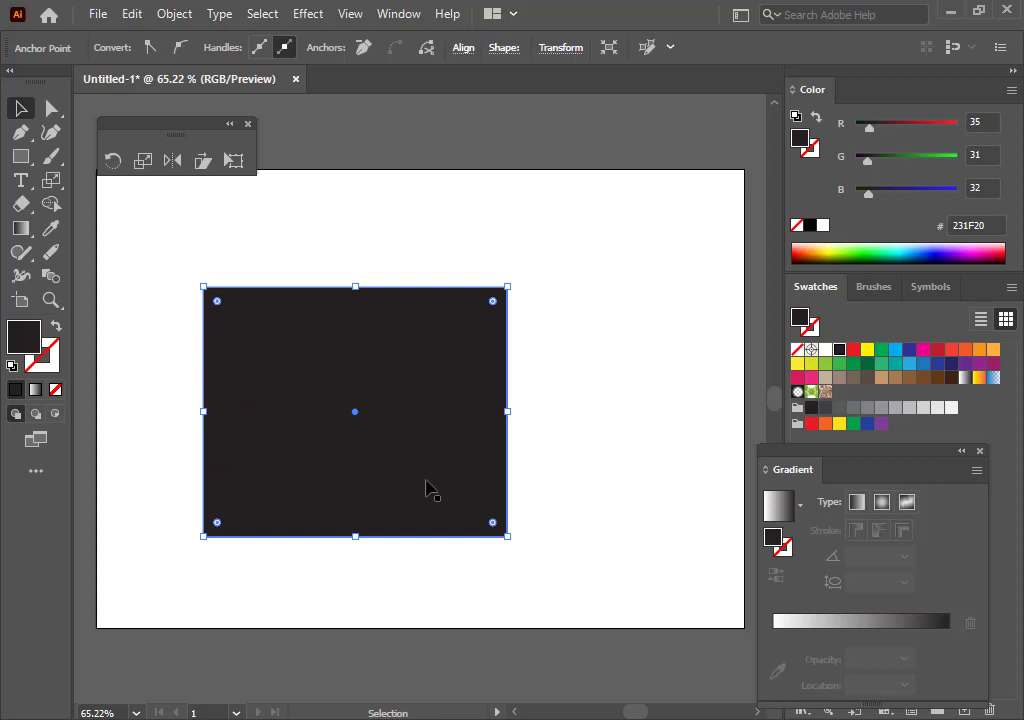
Try scaling the rectangle's two left-hand anchor points from the edge's midpoint and from a lower reference point, undoing each attempt
left_click(52, 108)
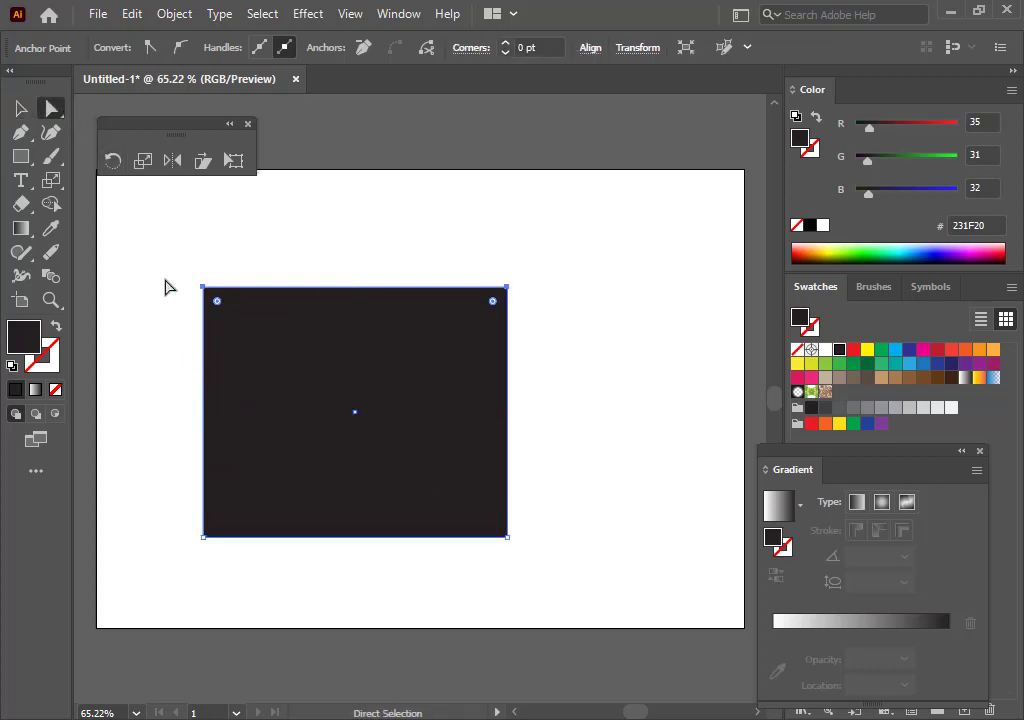
left_click_drag(186, 257, 249, 572)
left_click(143, 161)
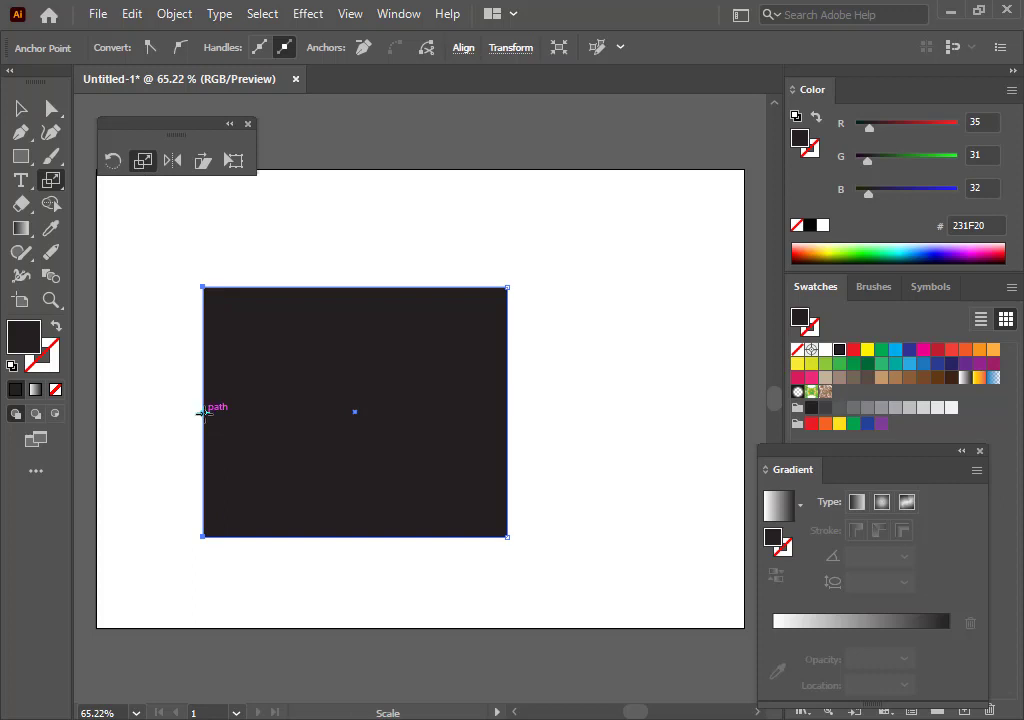
mouse_move(203, 412)
left_mouse_down()
mouse_move(210, 466)
mouse_move(207, 410)
mouse_move(209, 425)
left_mouse_up()
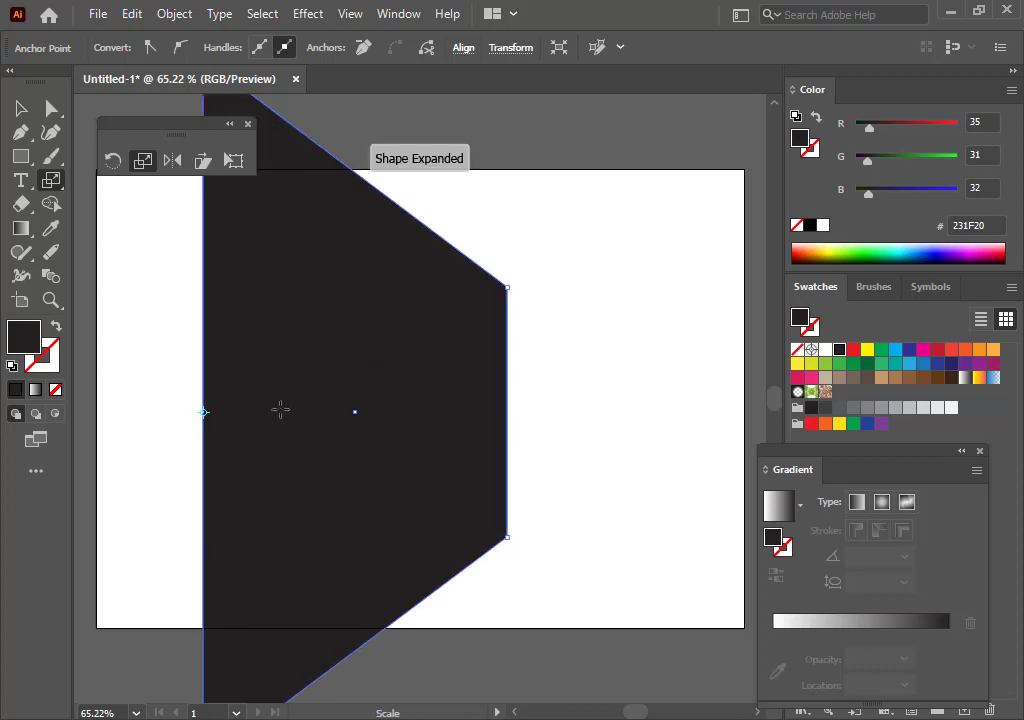
key("ctrl+z")
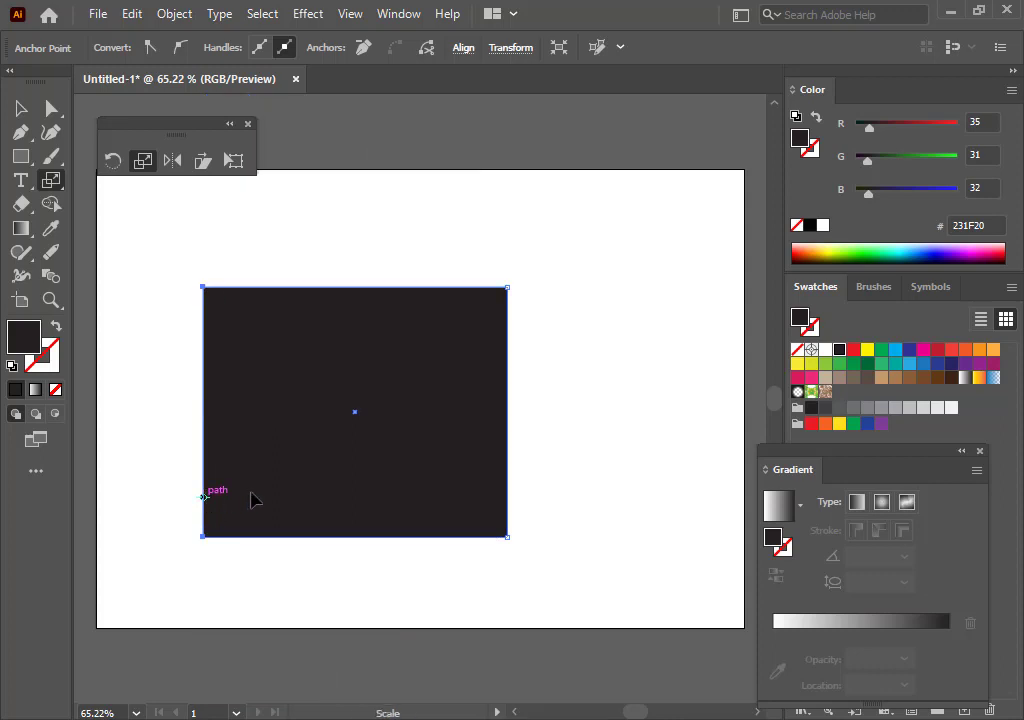
left_click_drag(205, 290, 248, 252)
key("ctrl+z")
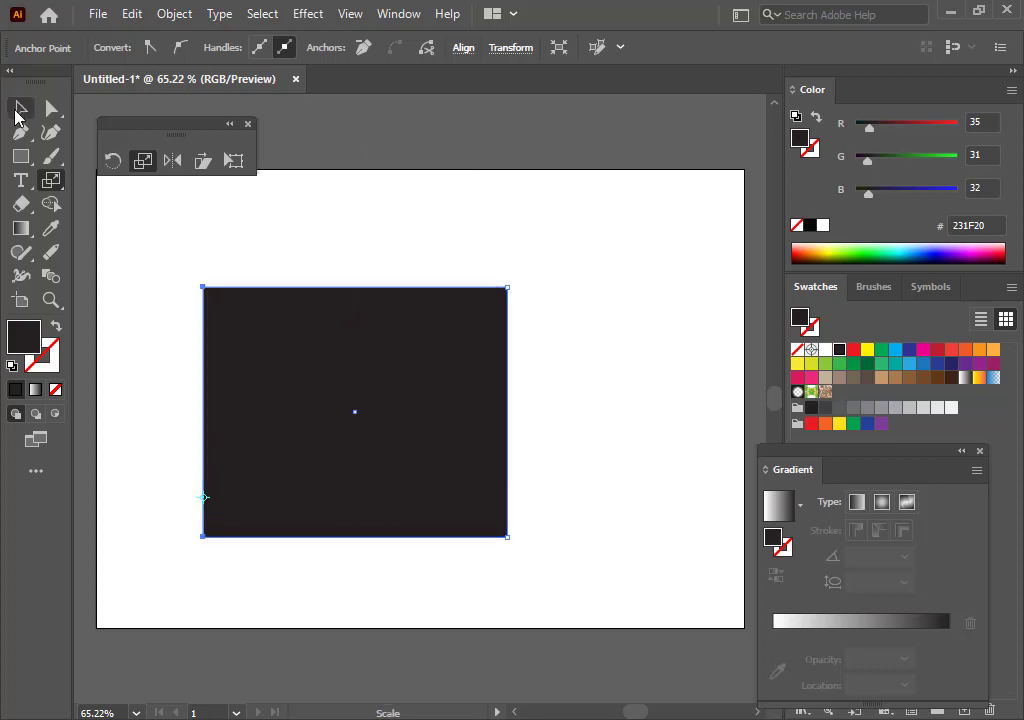
Try slanting the rectangle by moving its two top anchor points sideways with Direct Selection, and undo the move
left_click(21, 108)
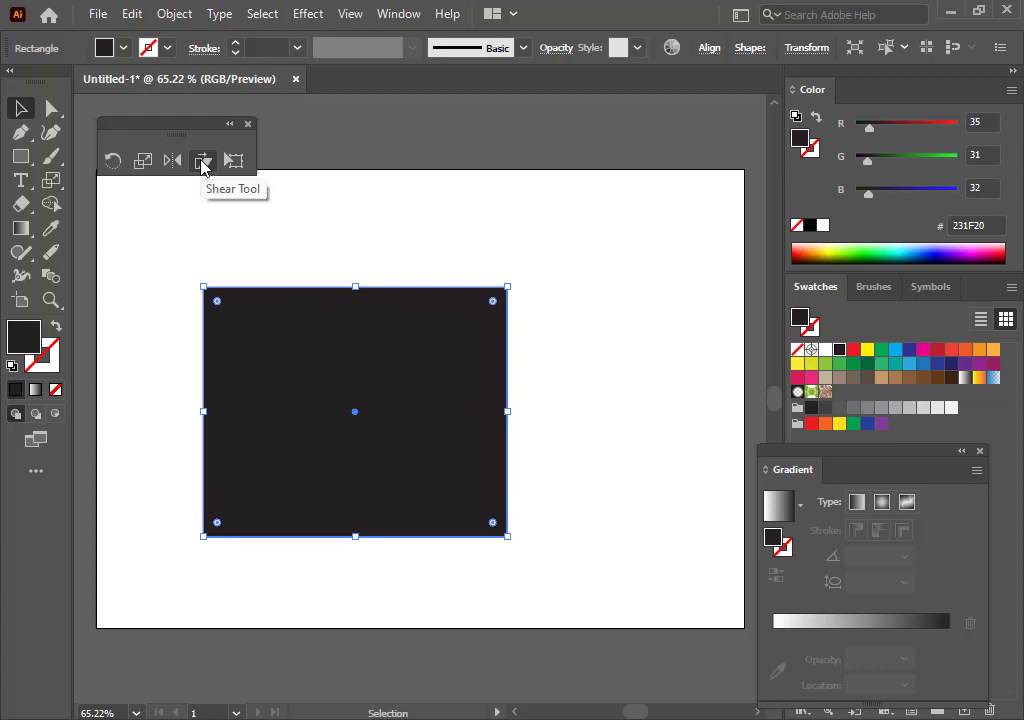
left_click(295, 260)
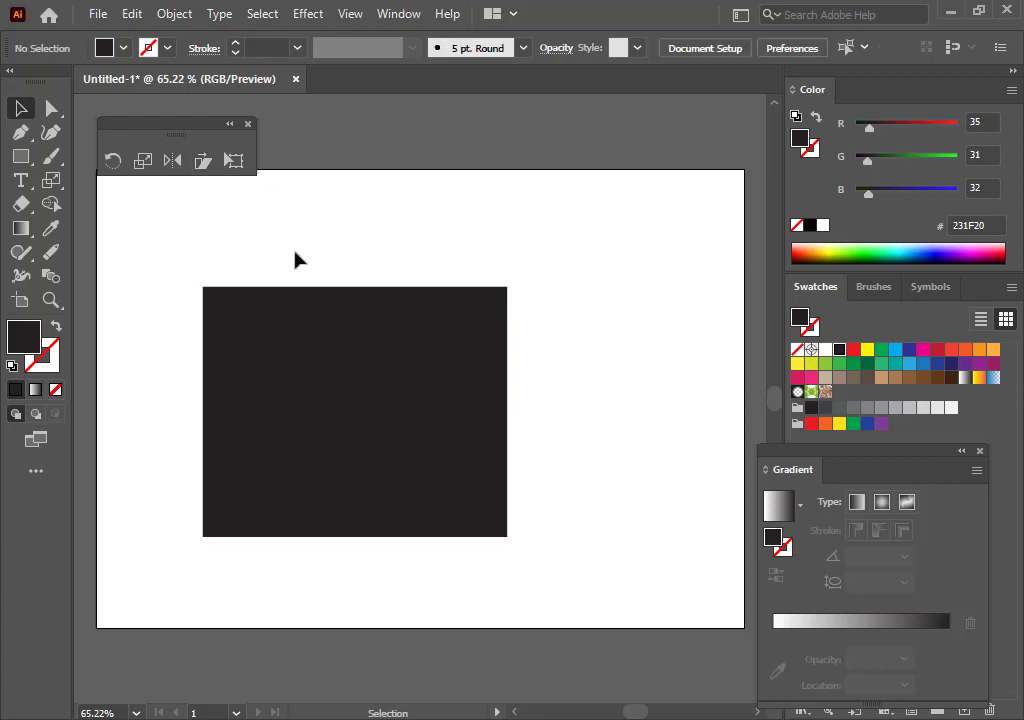
left_click(46, 112)
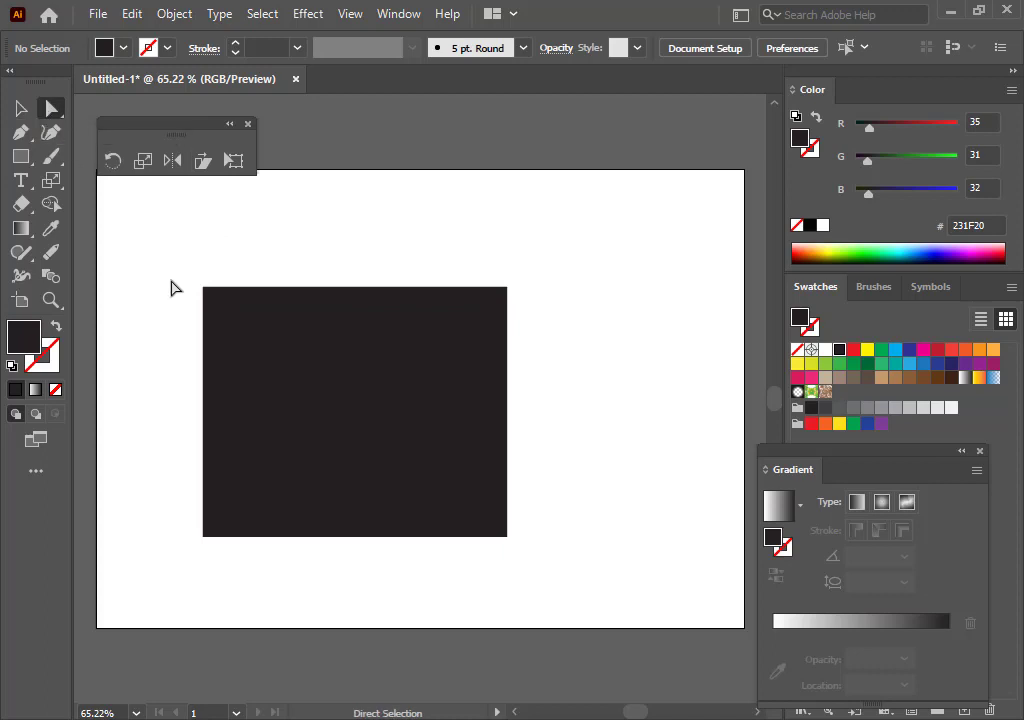
left_click_drag(174, 254, 556, 312)
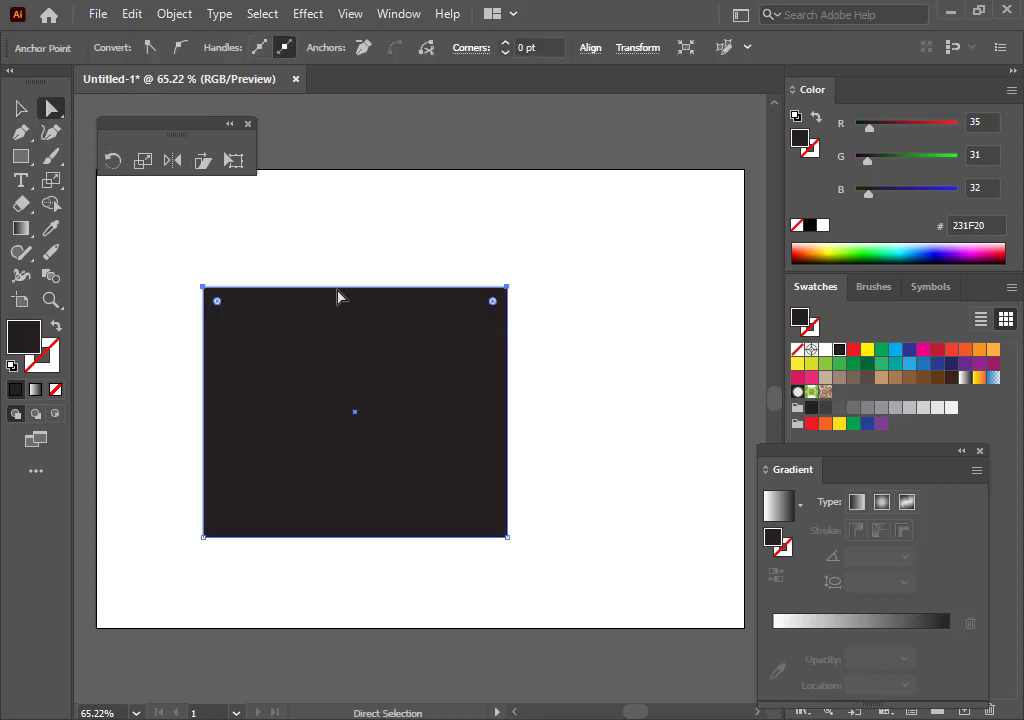
left_click_drag(338, 295, 256, 317)
left_click_drag(338, 313, 316, 313)
key("ctrl+z")
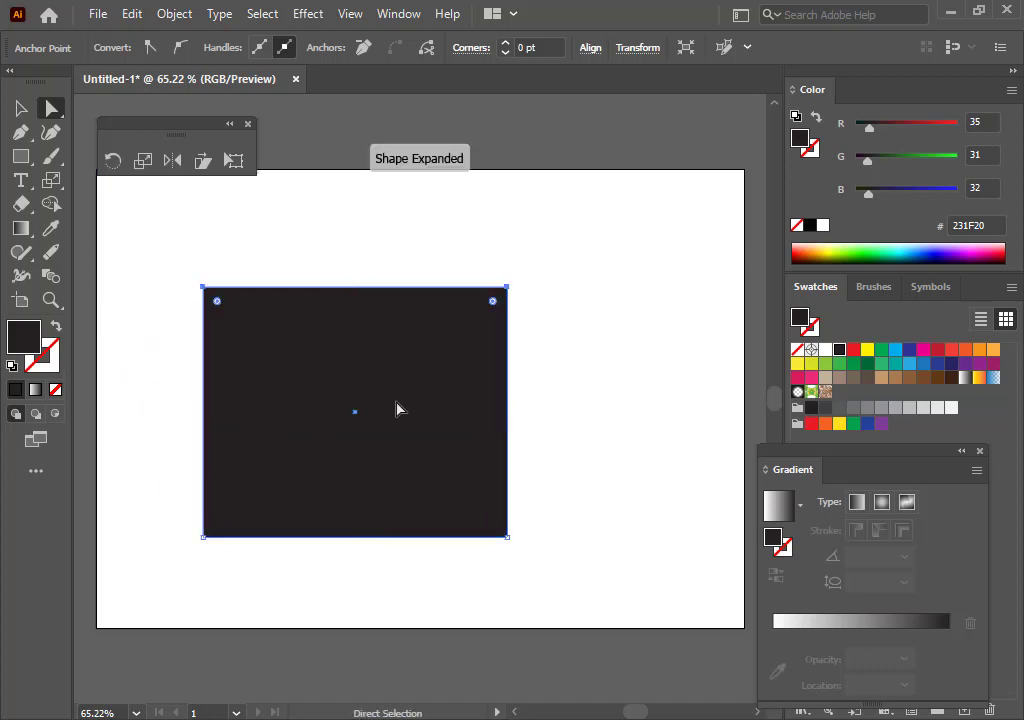
Try the Shear tool on the two top anchor points, and undo back to the black rectangle with a white stroke
left_click(203, 164)
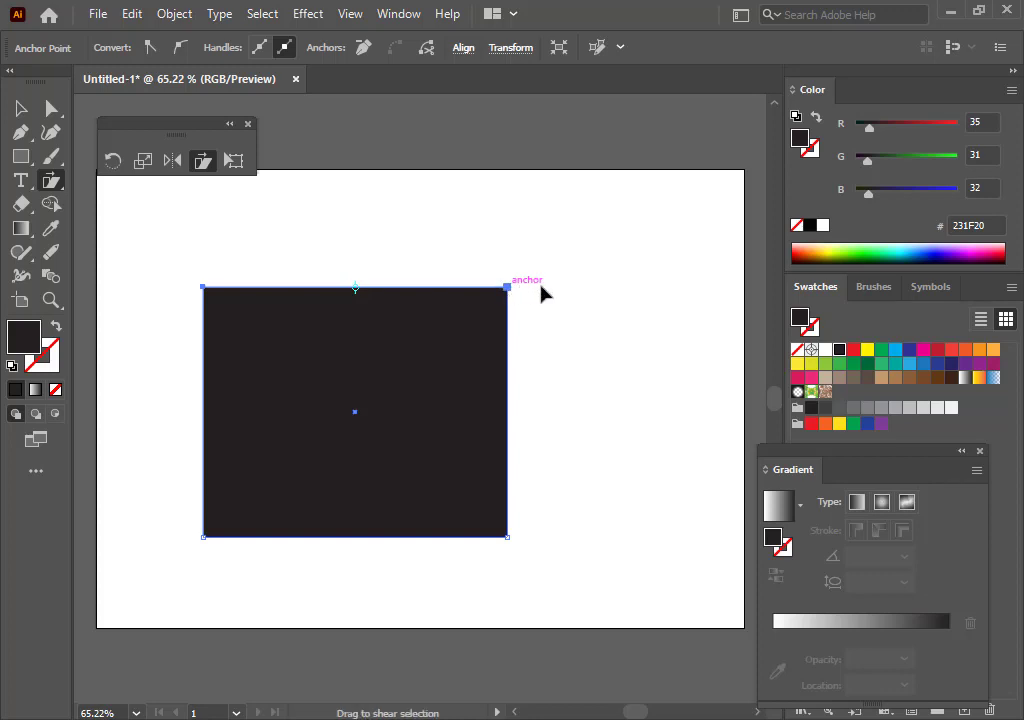
key("ctrl+z")
key("a")
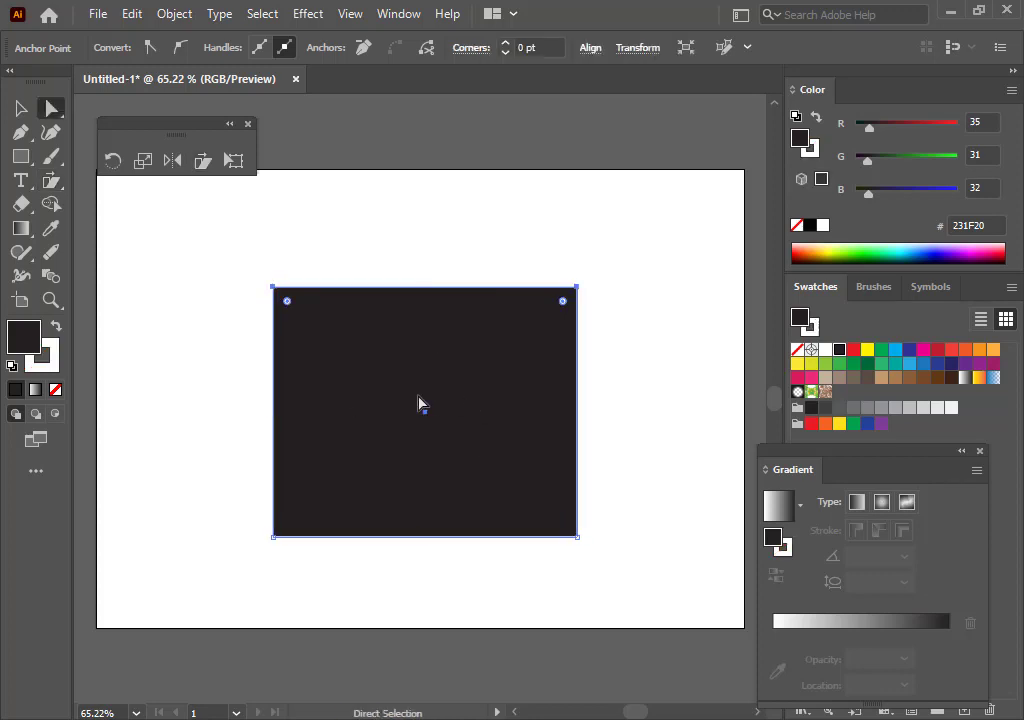
Move the whole rectangle toward the artboard's upper-left corner and shrink it proportionally to a little over a third of its size
left_click(21, 108)
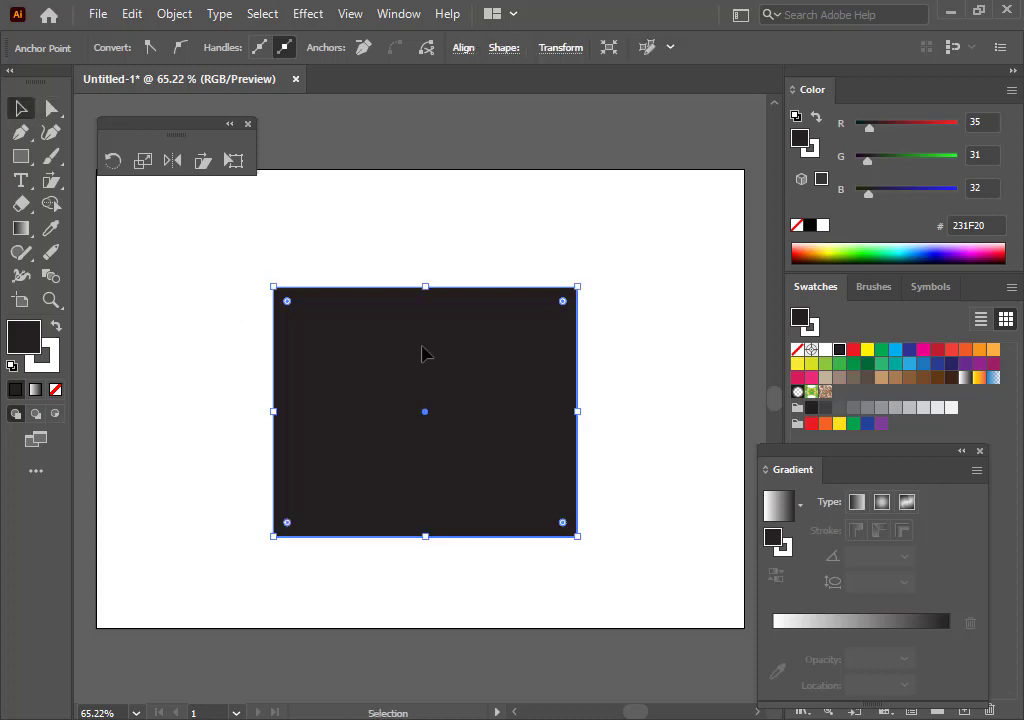
left_click_drag(425, 352, 312, 305)
left_click_drag(464, 489, 276, 358)
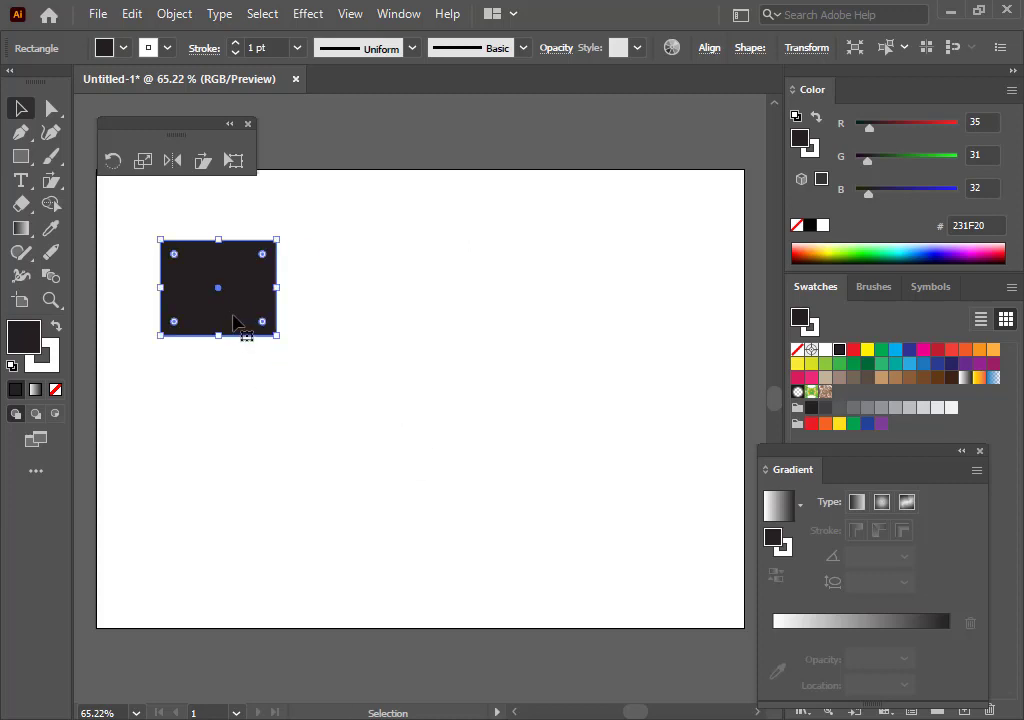
Duplicate the small rectangle into an aligned grid of four columns and three rows across the artboard, and deselect it
left_click_drag(235, 322, 368, 321)
left_click(370, 323, "shift")
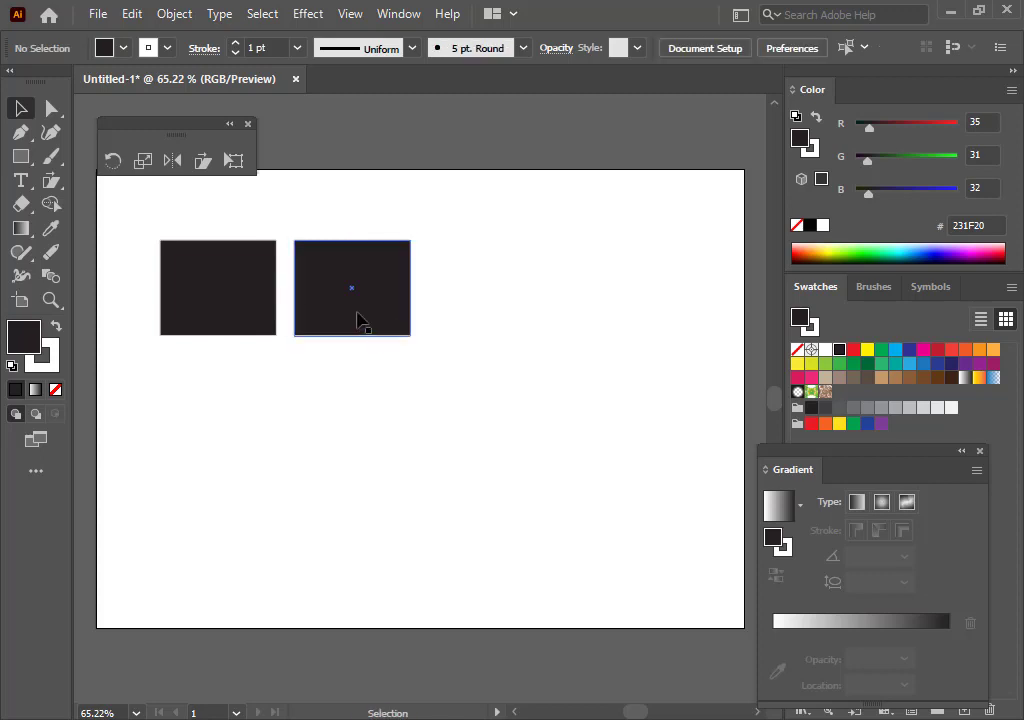
left_click(366, 322, "shift")
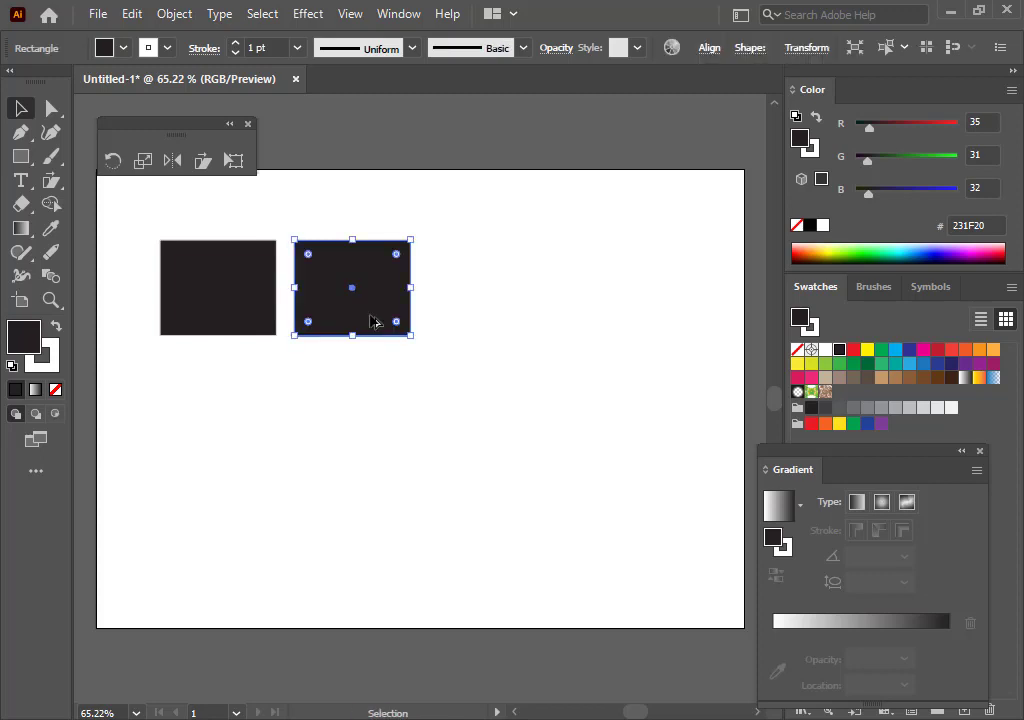
left_click_drag(370, 322, 641, 323)
left_click_drag(688, 385, 268, 538)
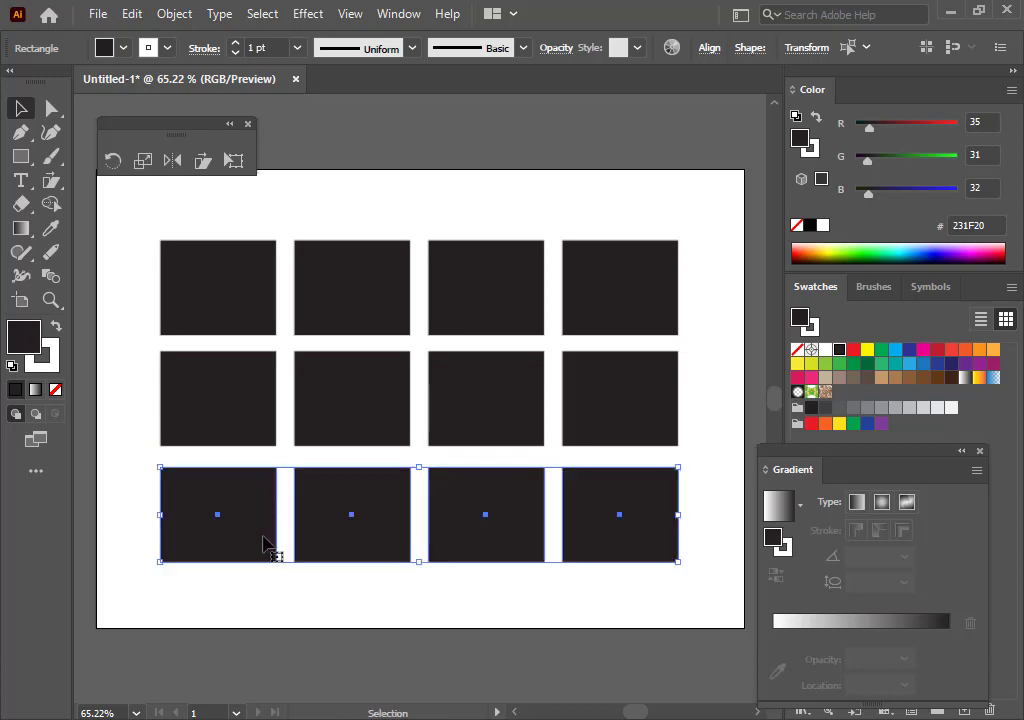
left_click(165, 224)
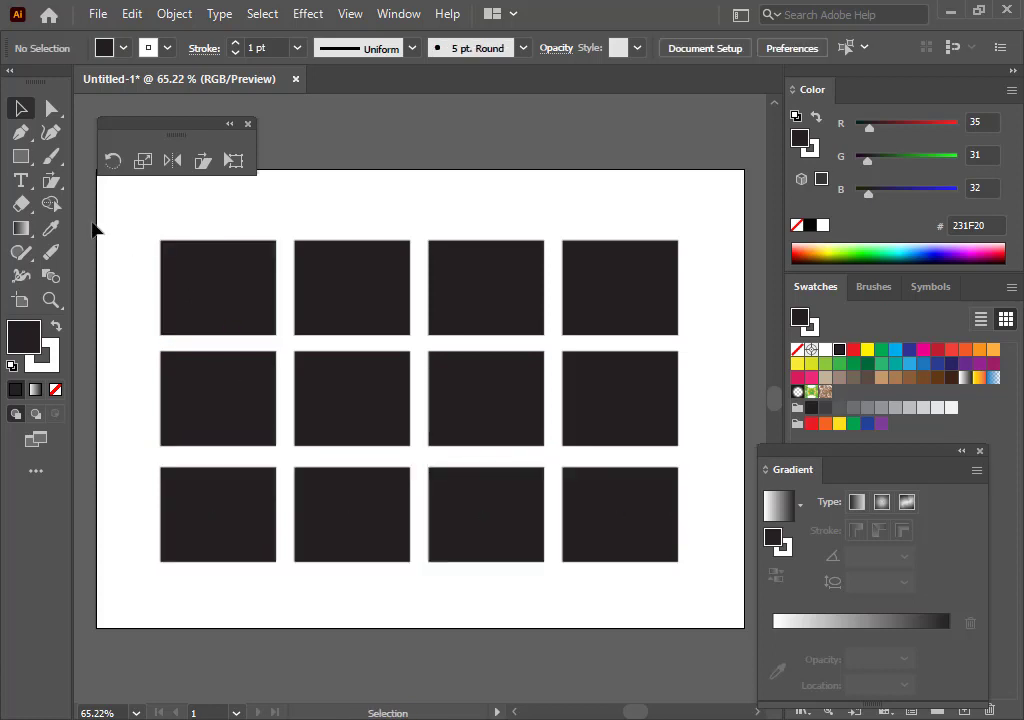
Try selecting and moving the top anchor points of the four top-row rectangles with Direct Selection, undo the changes, and deselect
left_click(51, 107)
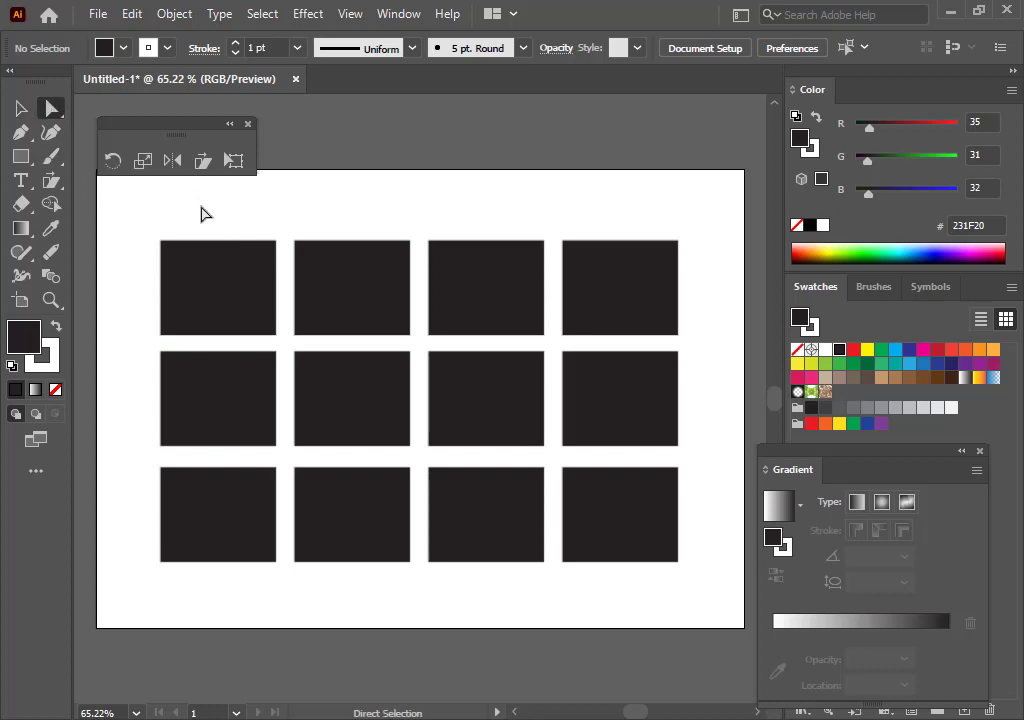
left_click_drag(143, 222, 697, 263)
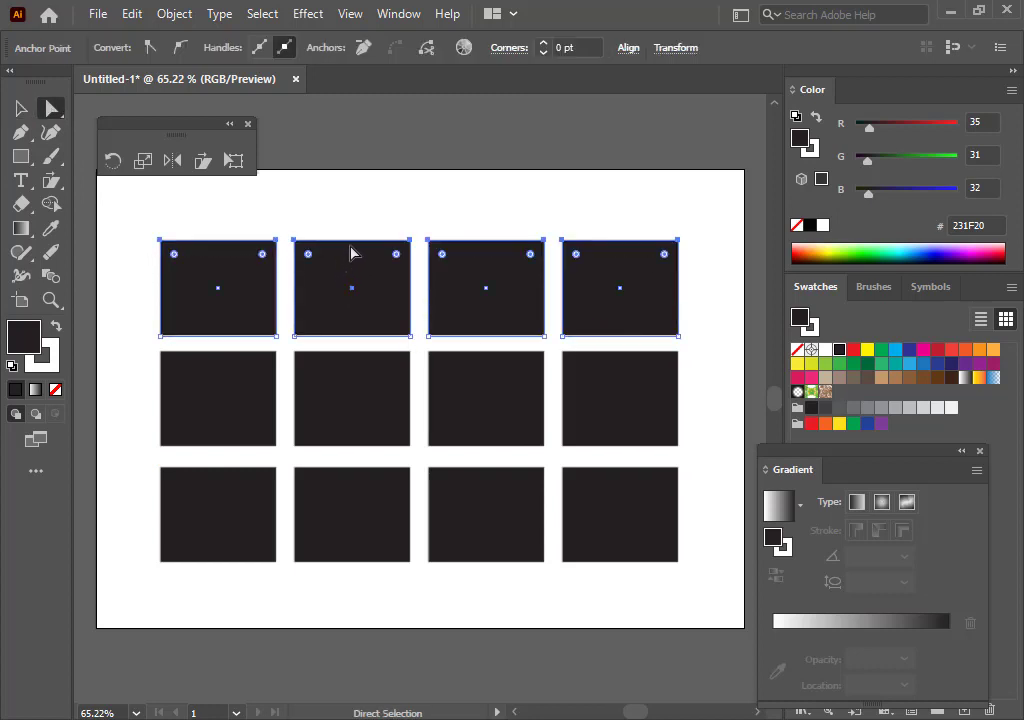
mouse_move(352, 252)
left_mouse_down()
mouse_move(405, 254)
mouse_move(361, 258)
left_mouse_up()
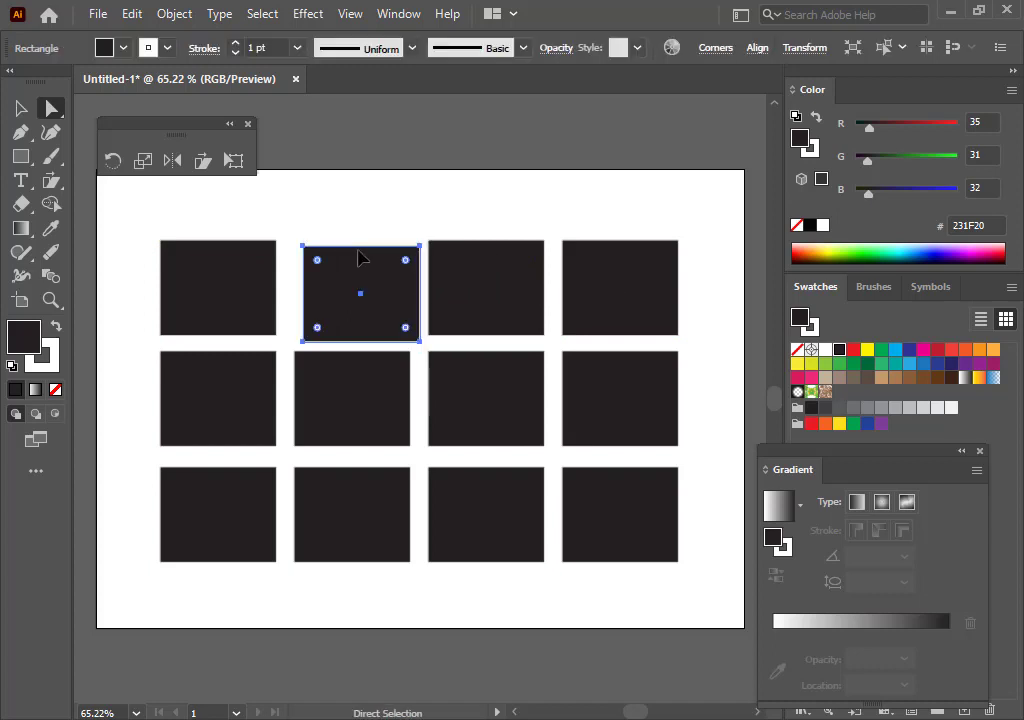
key("ctrl")
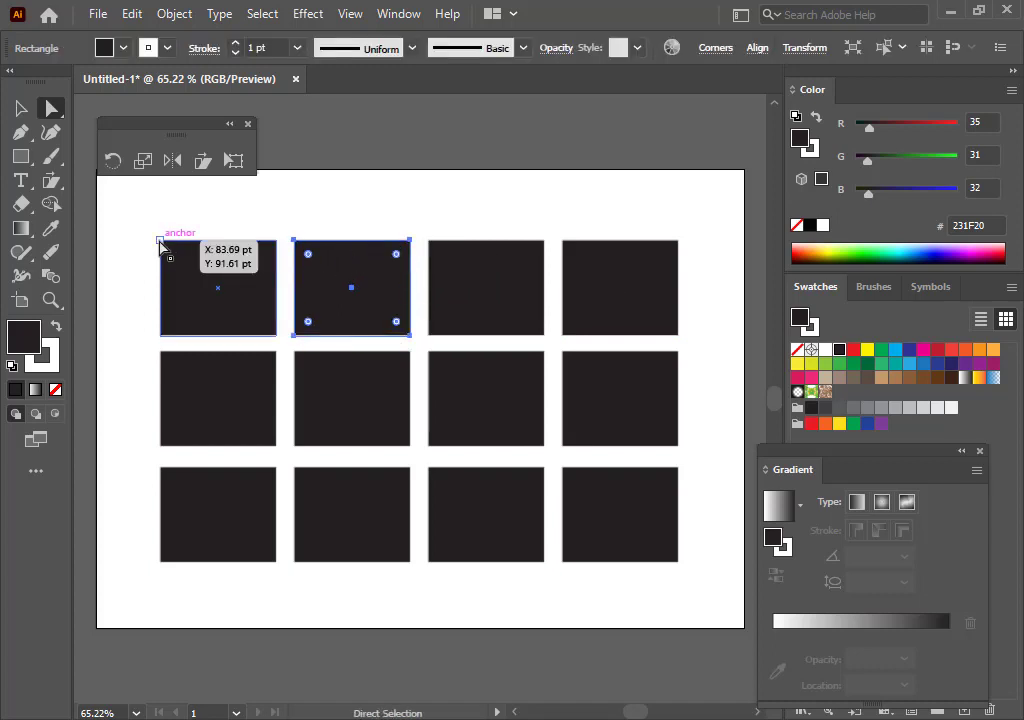
left_click_drag(136, 217, 660, 270)
key("ctrl+z")
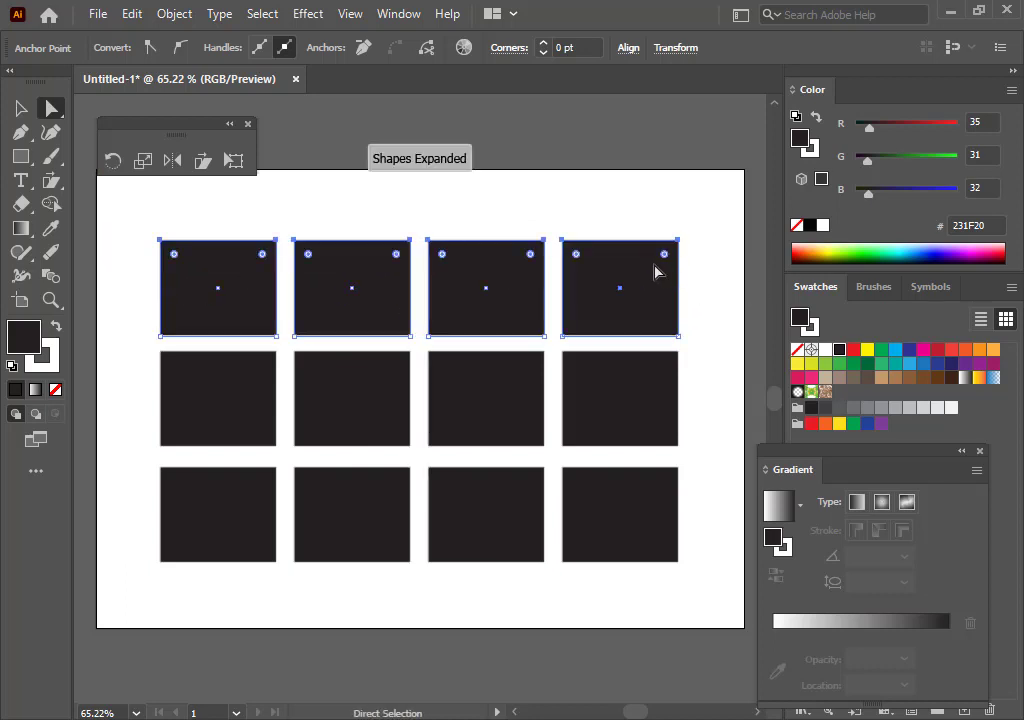
left_click(129, 209)
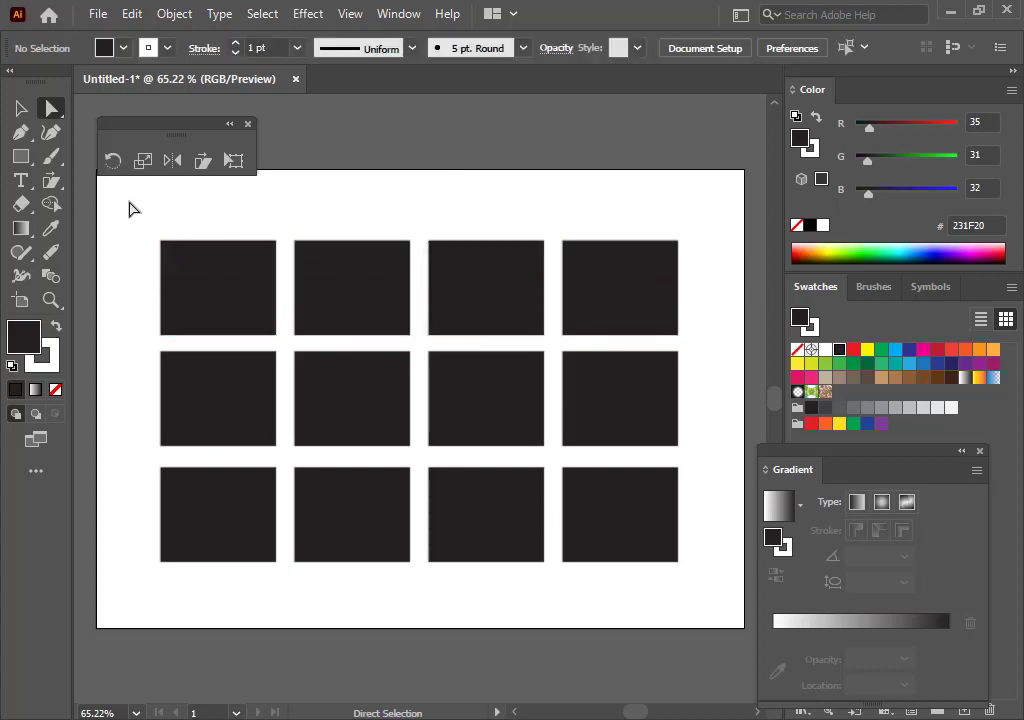
Try slanting the top row of the five-column square grid by moving its top anchor points sideways, and undo the move
left_click(203, 160)
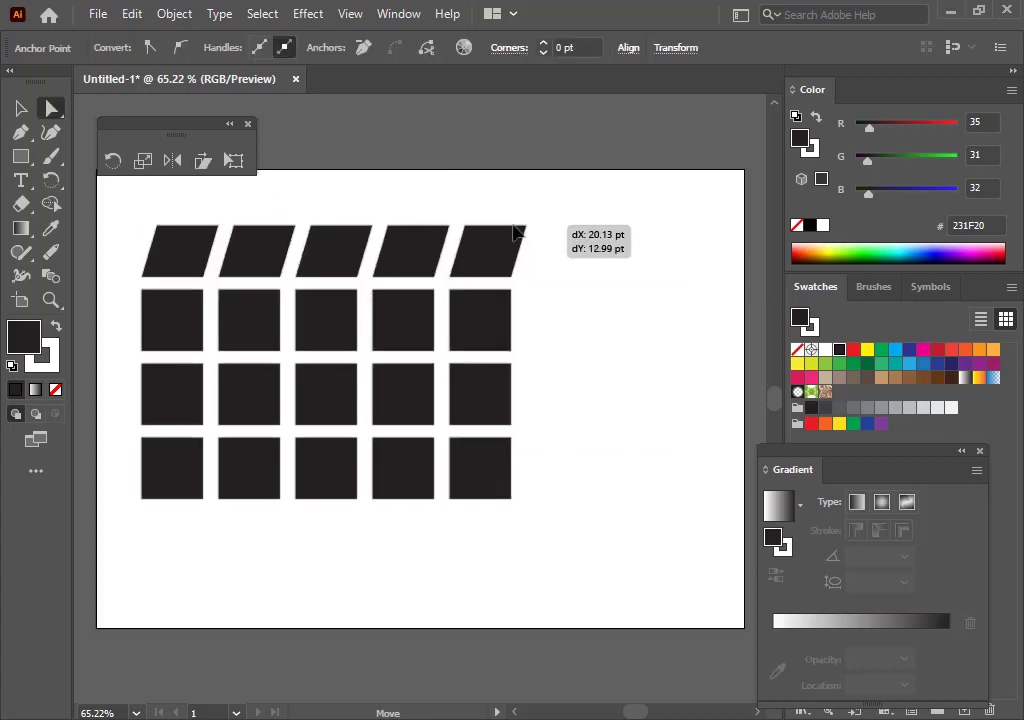
mouse_move(513, 232)
left_mouse_down()
mouse_move(533, 229)
mouse_move(521, 224)
left_mouse_up()
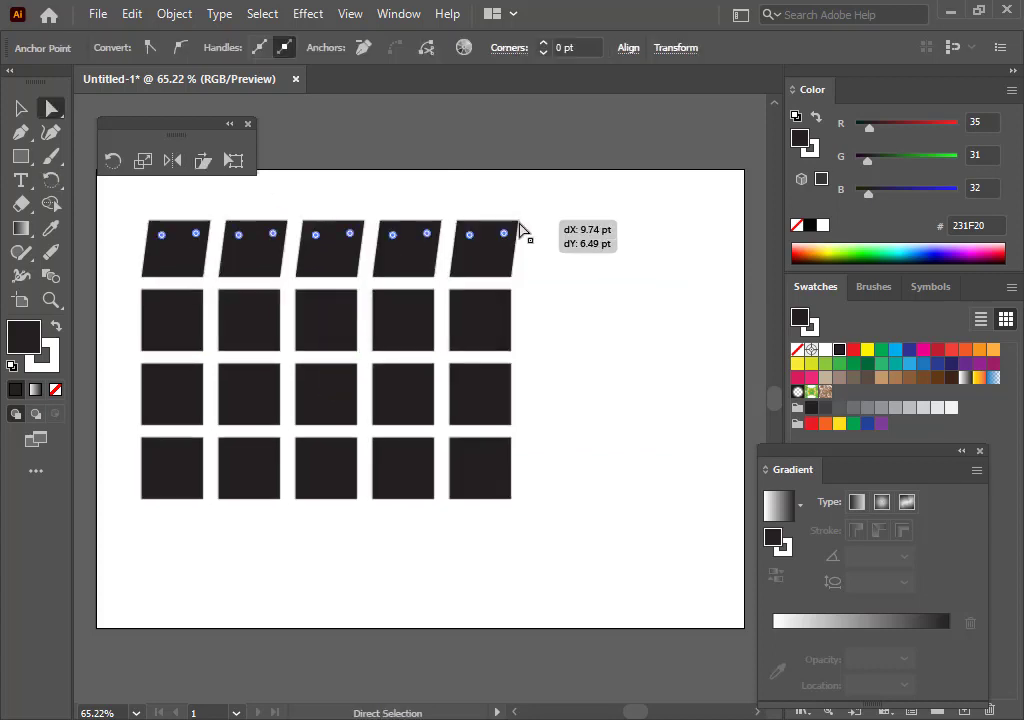
key("ctrl+z")
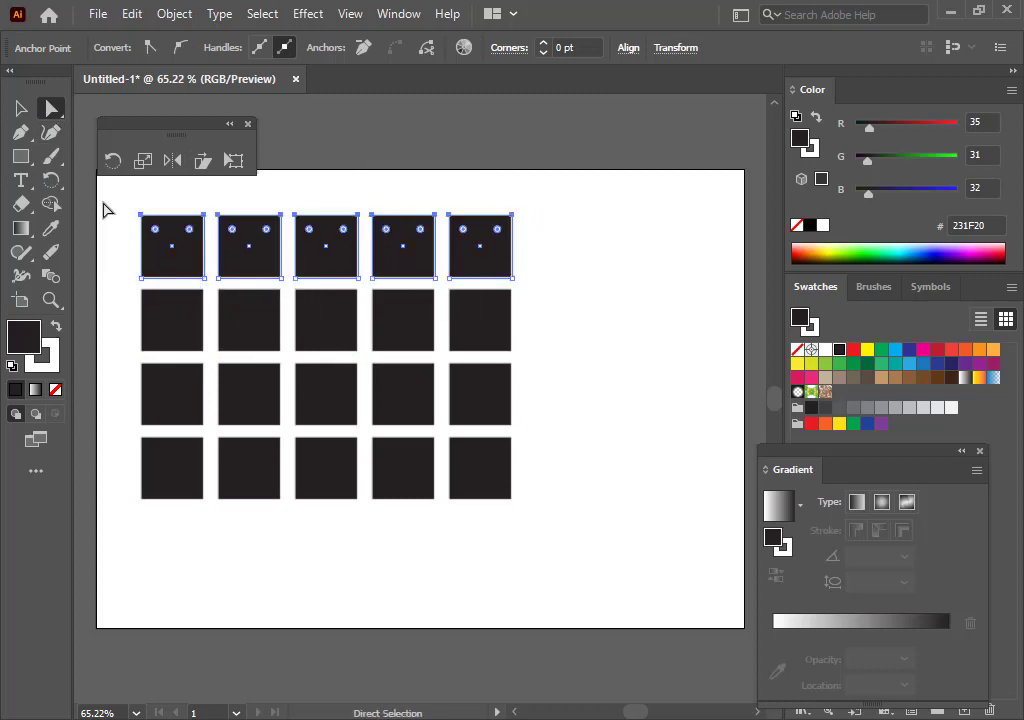
Select the whole grid of squares and slant it slightly with the Shear tool
key("v")
left_click_drag(122, 192, 318, 355)
left_click_drag(202, 236, 198, 170)
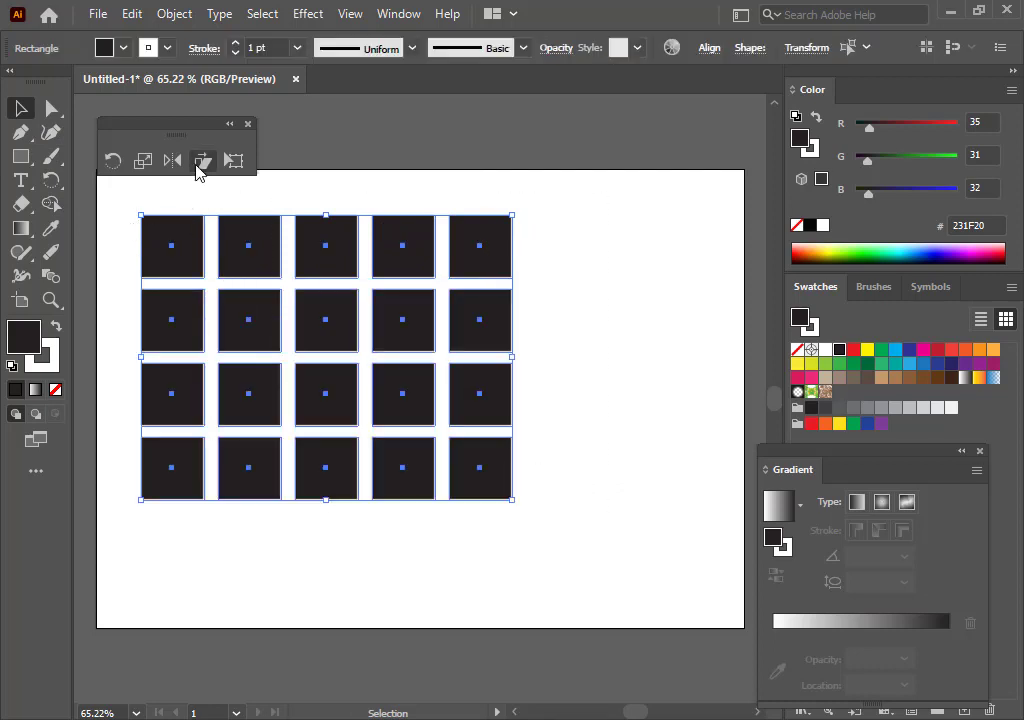
left_click(200, 163)
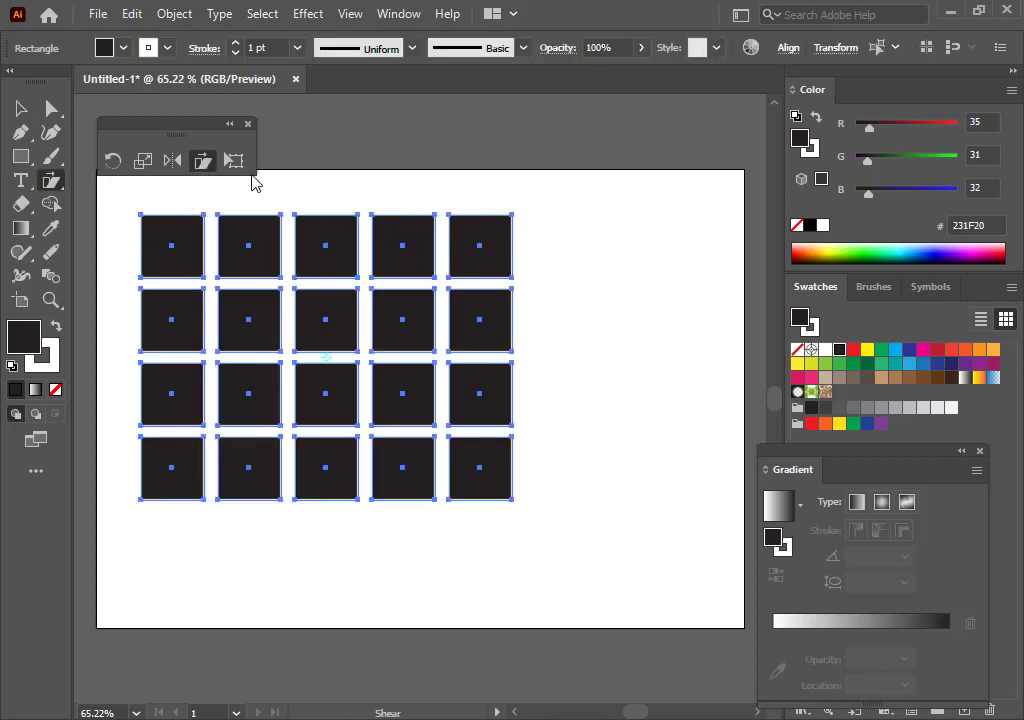
left_click_drag(336, 195, 295, 201)
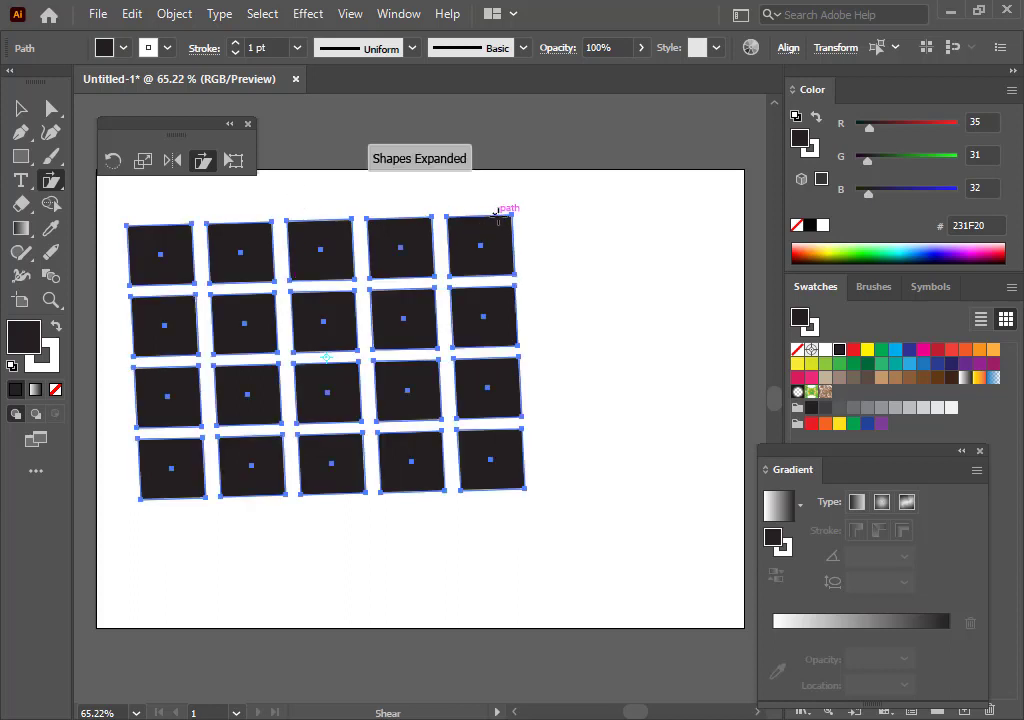
Scale the sheared grid narrower, first about its centre and again to about 47% width about a reference point on its top edge
left_click(142, 163)
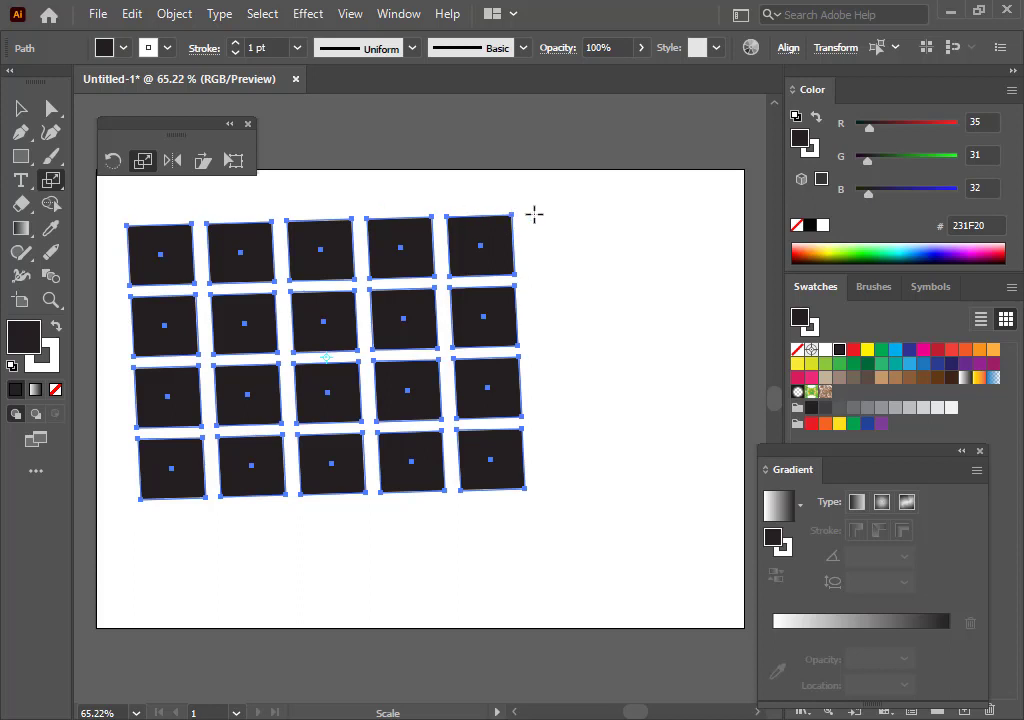
left_click_drag(513, 214, 479, 210)
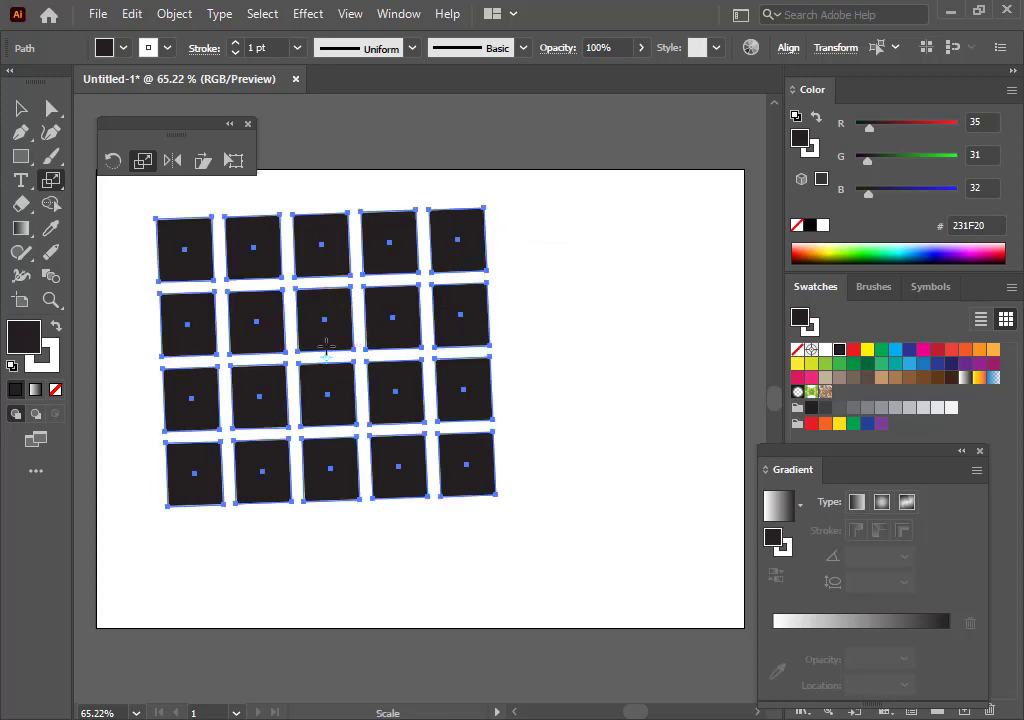
left_click(313, 214)
left_click_drag(483, 210, 393, 212)
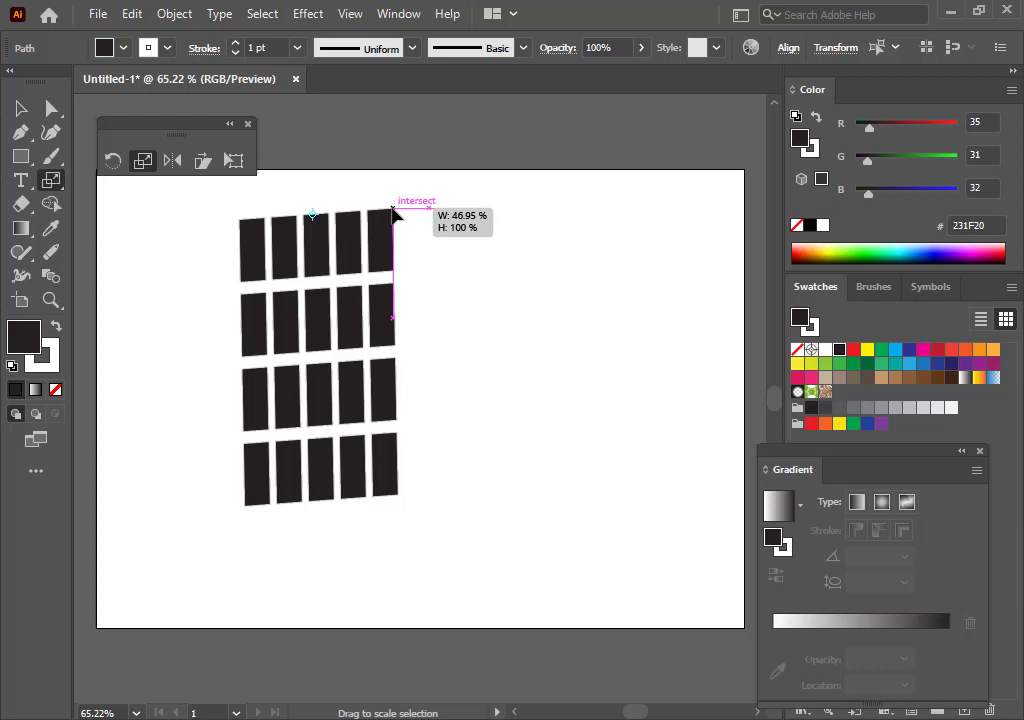
left_click_drag(393, 212, 393, 210)
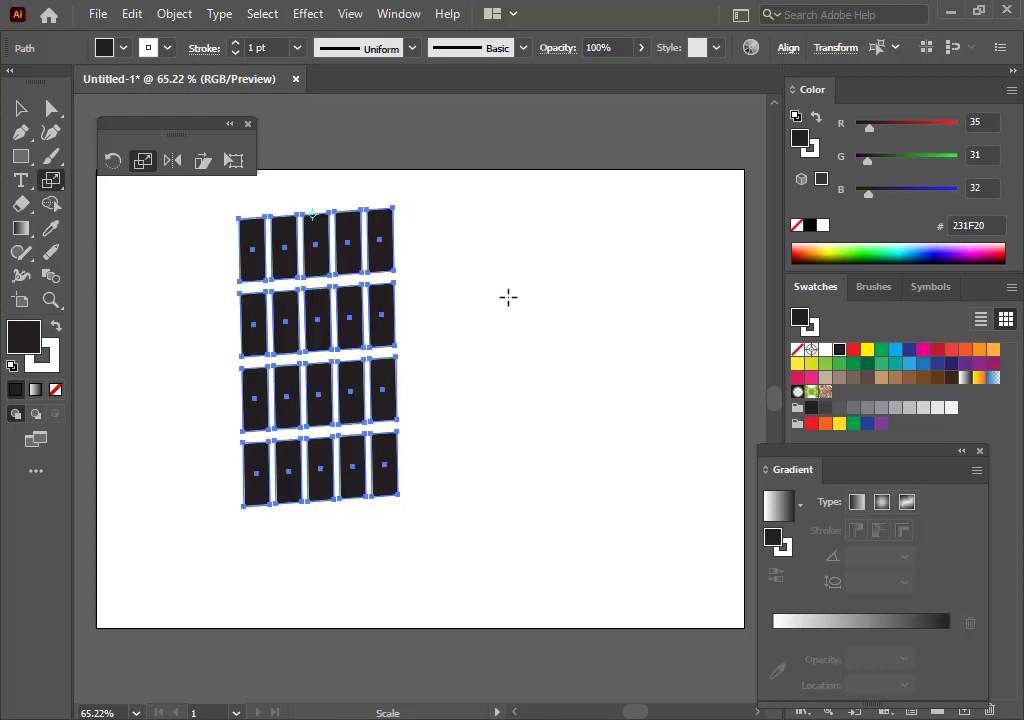
Undo the scaling and shearing back to the straight grid of squares, and deselect it
key("ctrl+z")
key("ctrl+z")
key("ctrl+z")
key("ctrl+z")
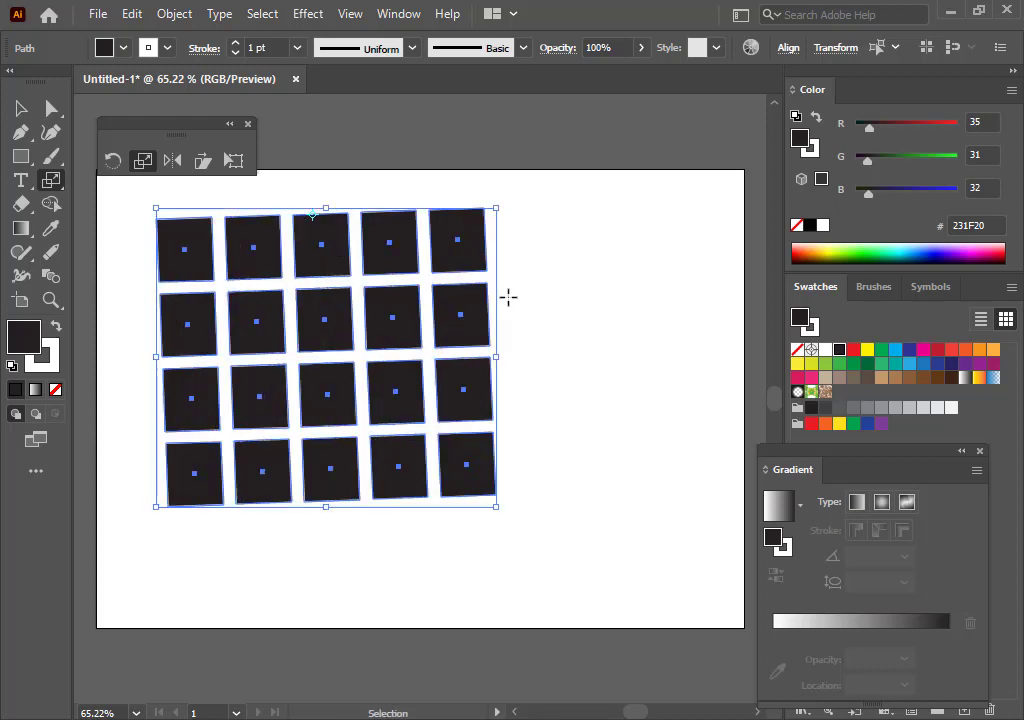
key("s")
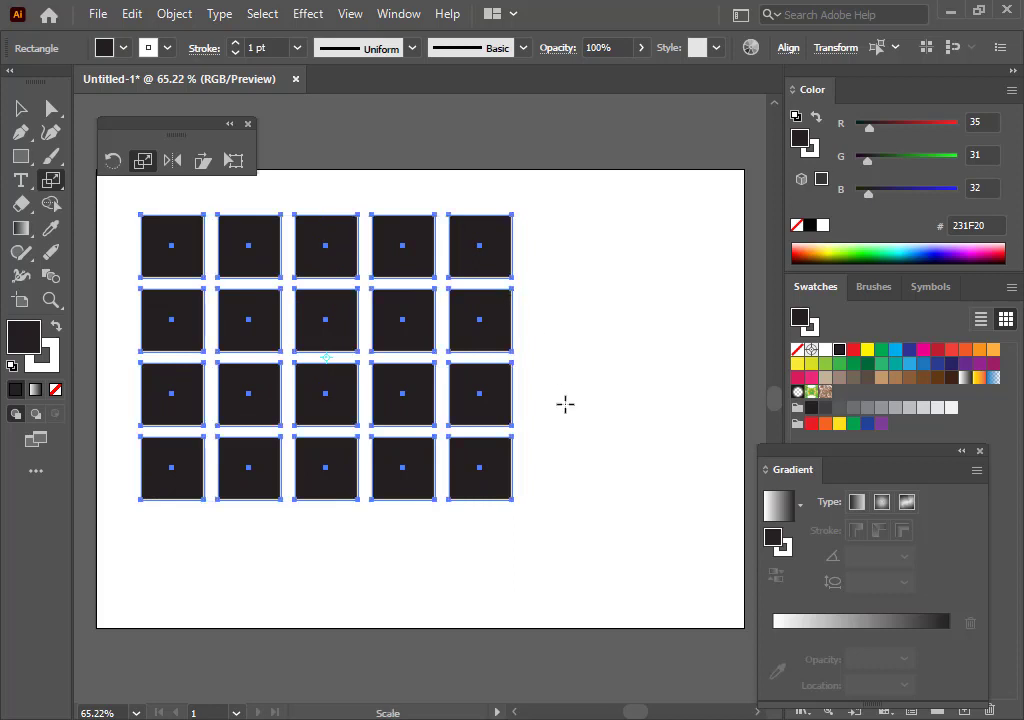
left_click(20, 108)
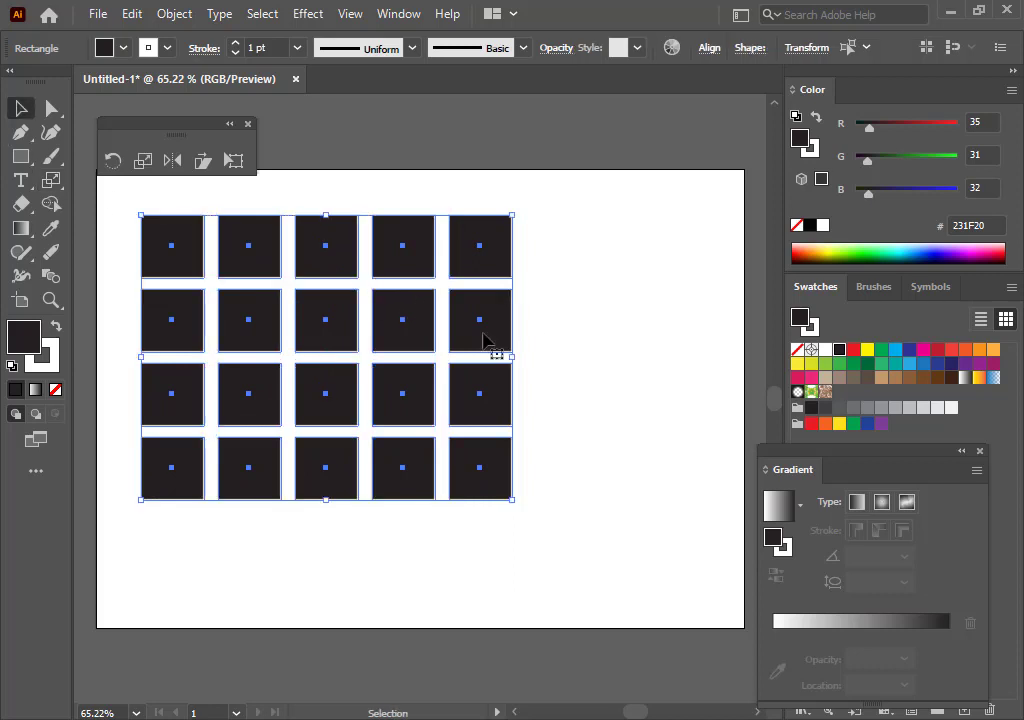
left_click(605, 334)
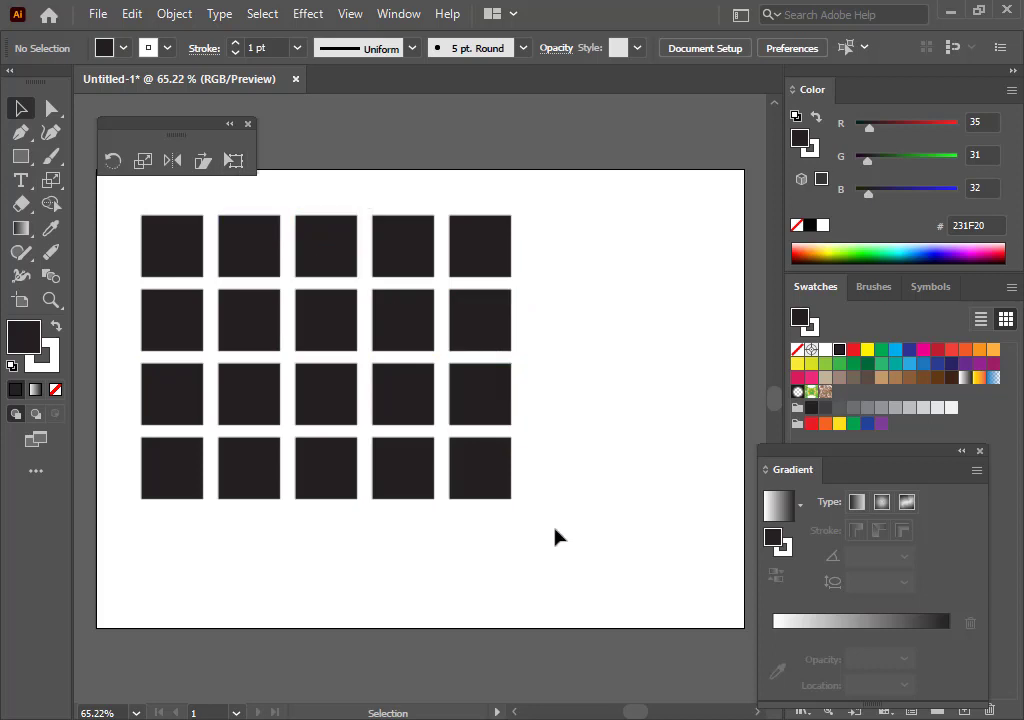
Delete all squares except the one in the grid's upper-left corner, and move that square near the middle of the artboard
left_click_drag(562, 523, 114, 263)
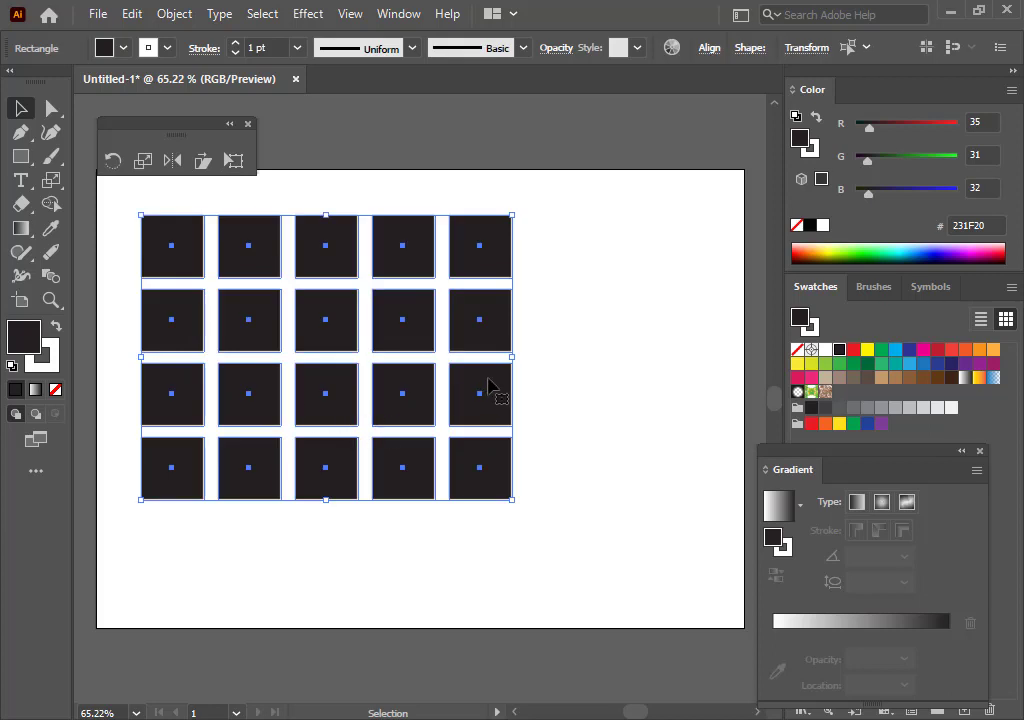
left_click(583, 427)
left_click_drag(549, 503, 160, 313)
key("Delete")
left_click_drag(628, 325, 270, 280)
key("Delete")
left_click_drag(167, 270, 348, 369)
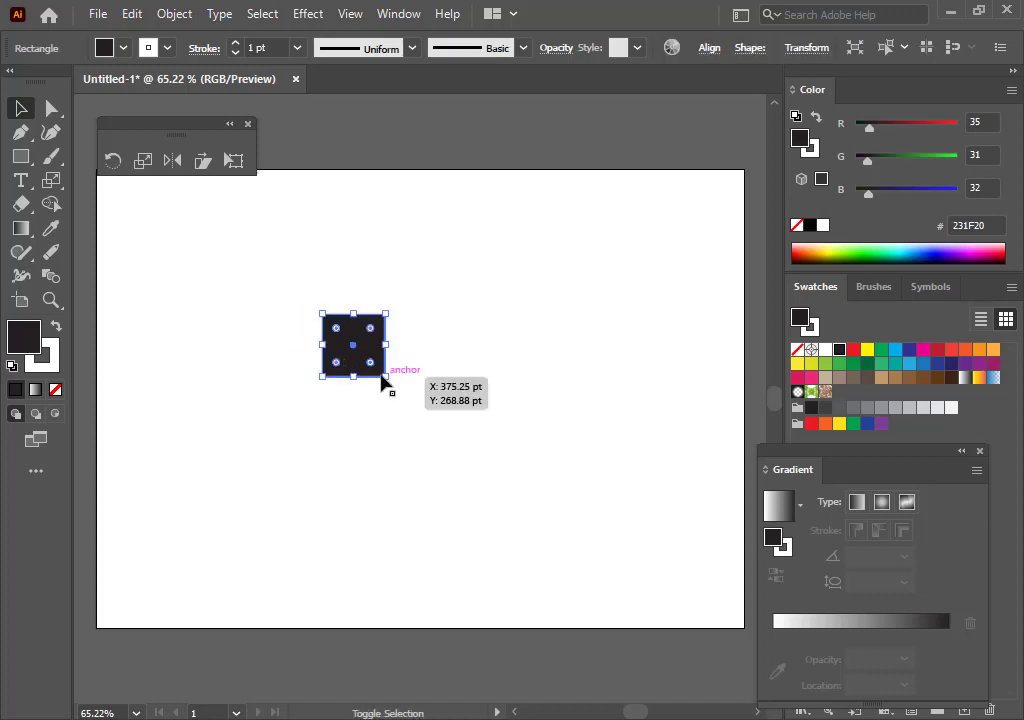
Enlarge the remaining square proportionally with the Scale tool to a little over half the artboard's height
mouse_move(388, 376)
left_mouse_down()
mouse_move(544, 482)
mouse_move(437, 386)
mouse_move(396, 386)
left_mouse_up()
left_click(143, 160)
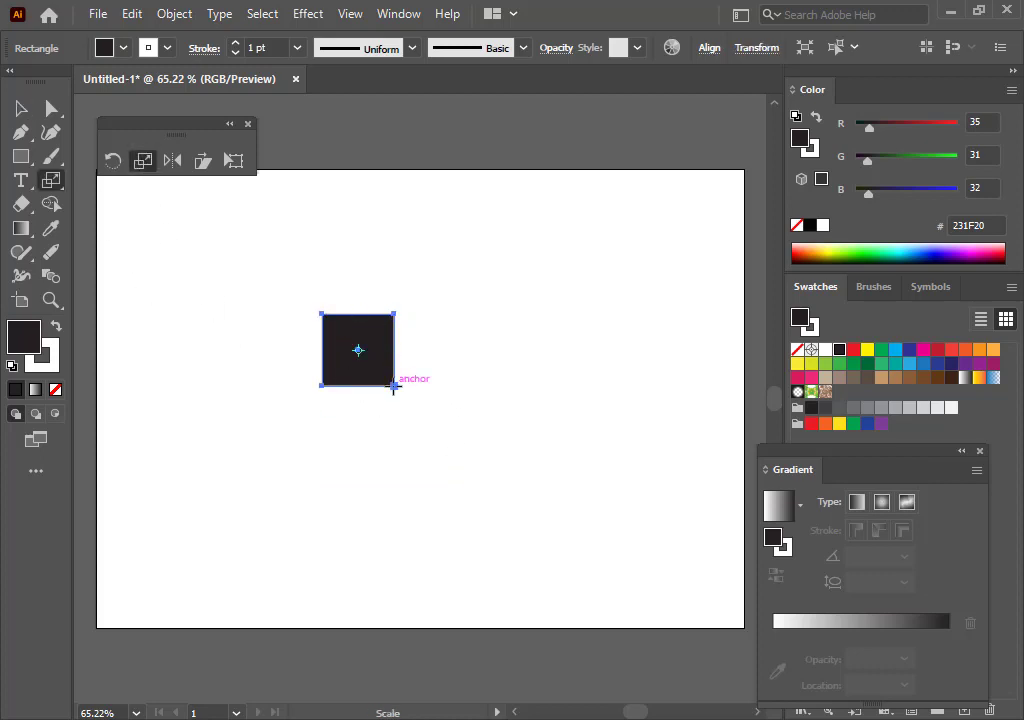
left_click_drag(394, 386, 499, 466)
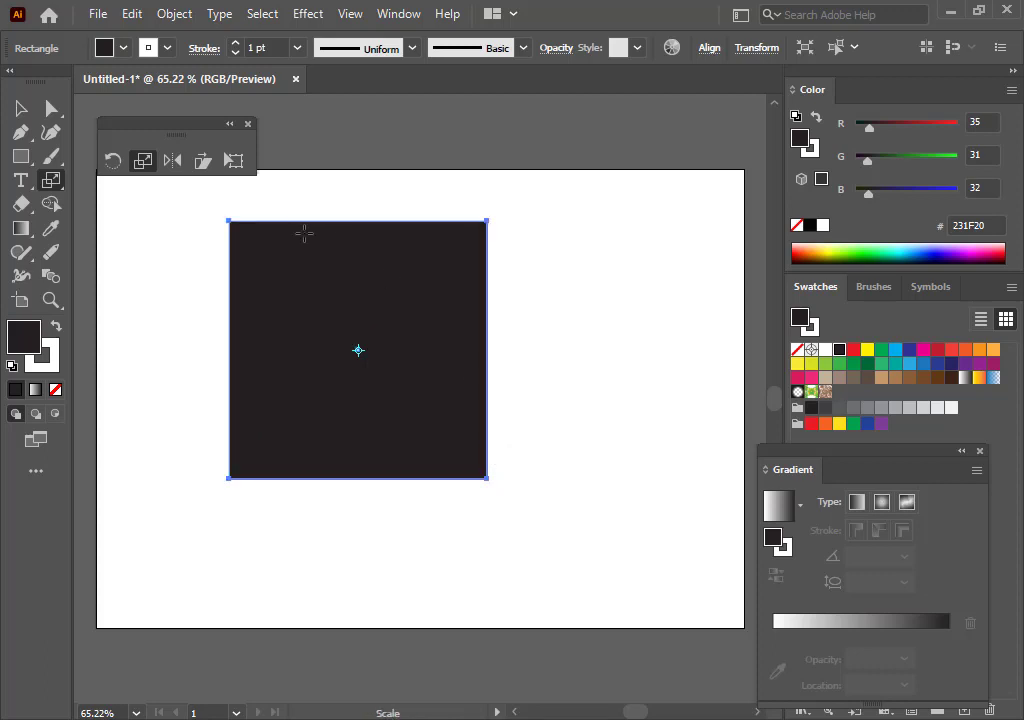
Using Free Transform with Constrain on, enlarge the square slightly in proportion and shift it toward the artboard's horizontal centre
left_click(21, 107)
left_click(233, 161)
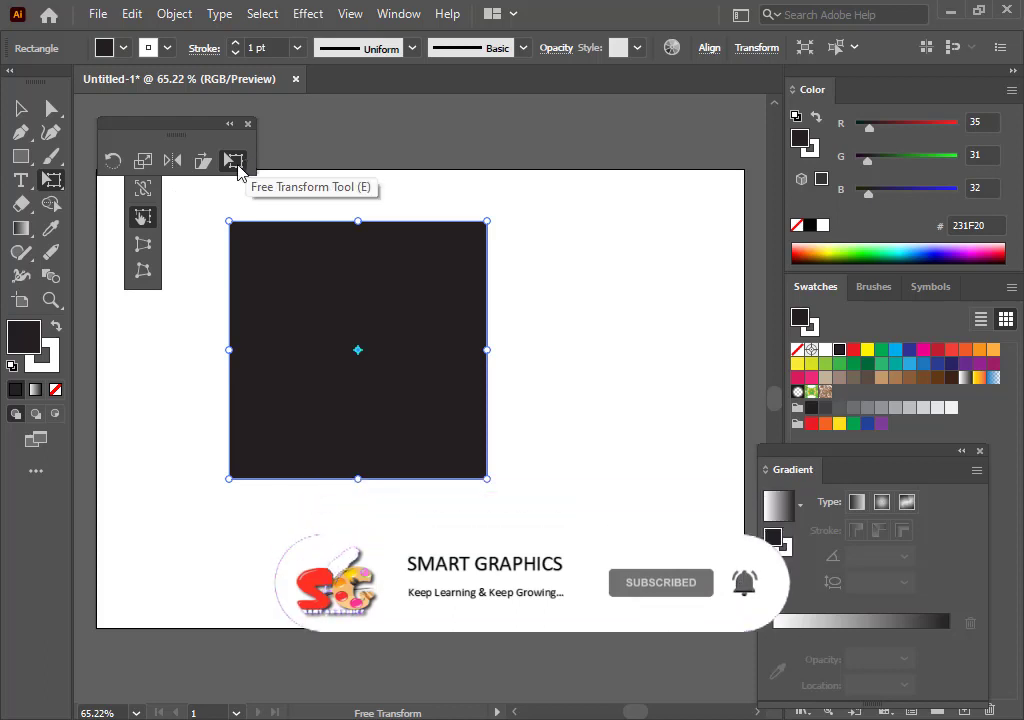
left_click(140, 219)
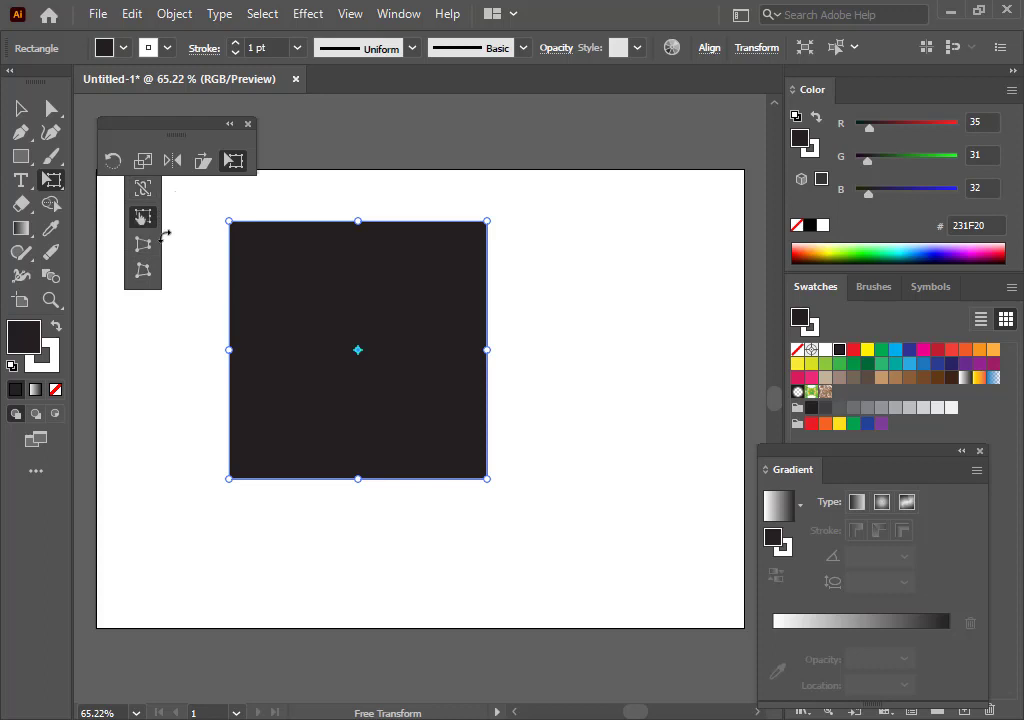
left_click(143, 190)
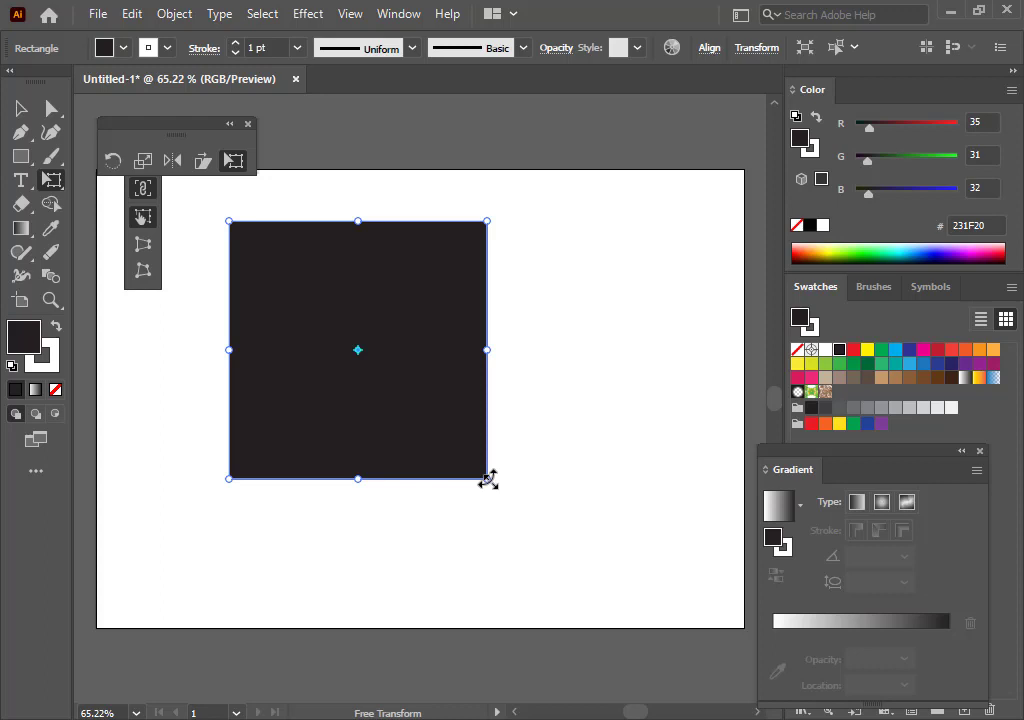
left_click_drag(488, 480, 457, 463)
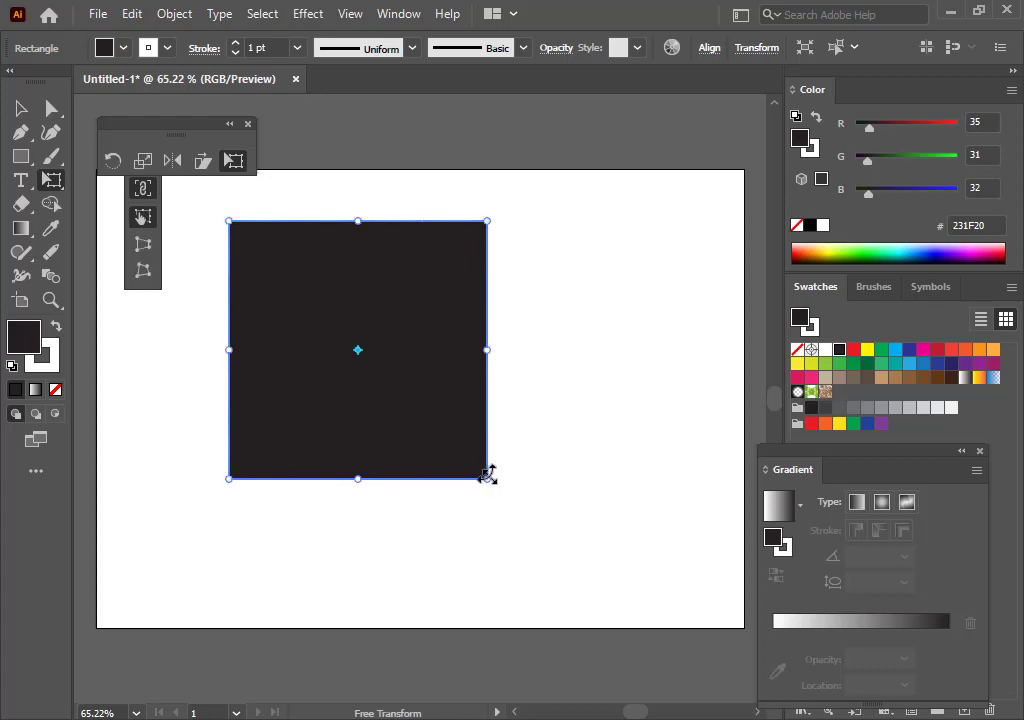
mouse_move(488, 476)
left_mouse_down()
mouse_move(459, 448)
mouse_move(556, 512)
mouse_move(545, 515)
mouse_move(446, 423)
mouse_move(549, 480)
mouse_move(265, 277)
mouse_move(510, 484)
mouse_move(585, 528)
mouse_move(408, 393)
mouse_move(578, 519)
mouse_move(539, 498)
mouse_move(578, 530)
mouse_move(549, 505)
mouse_move(558, 517)
mouse_move(471, 439)
mouse_move(600, 506)
mouse_move(495, 495)
mouse_move(432, 432)
mouse_move(530, 535)
mouse_move(315, 350)
mouse_move(265, 292)
mouse_move(519, 455)
mouse_move(379, 407)
mouse_move(425, 434)
mouse_move(413, 428)
mouse_move(466, 490)
mouse_move(521, 507)
mouse_move(556, 552)
mouse_move(416, 404)
mouse_move(506, 470)
left_mouse_up()
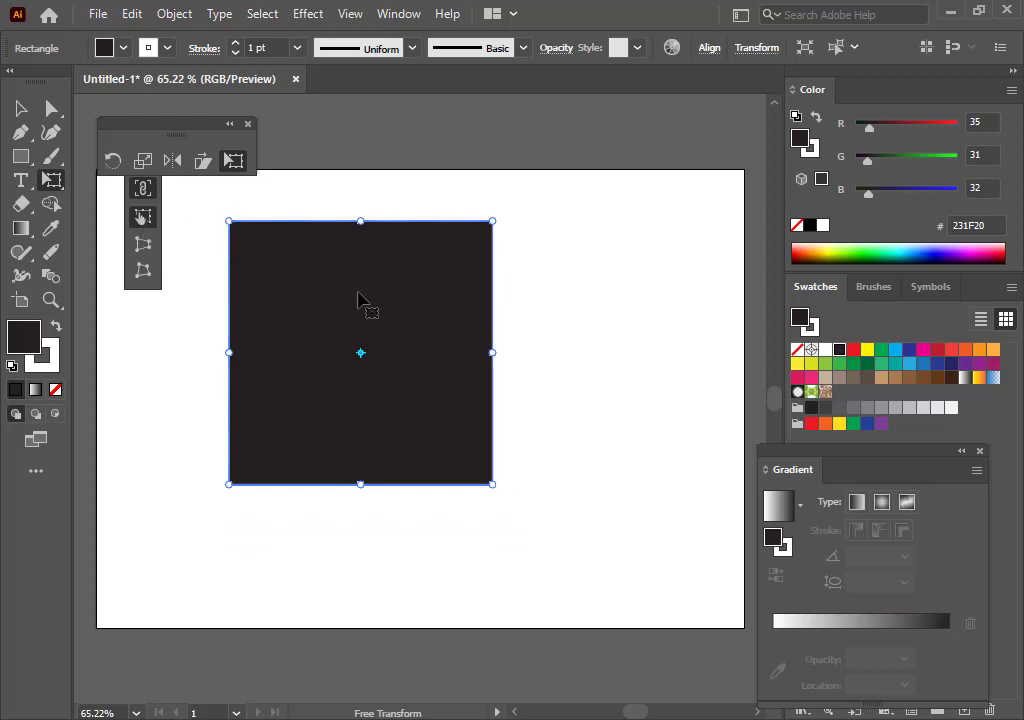
left_click_drag(358, 298, 422, 318)
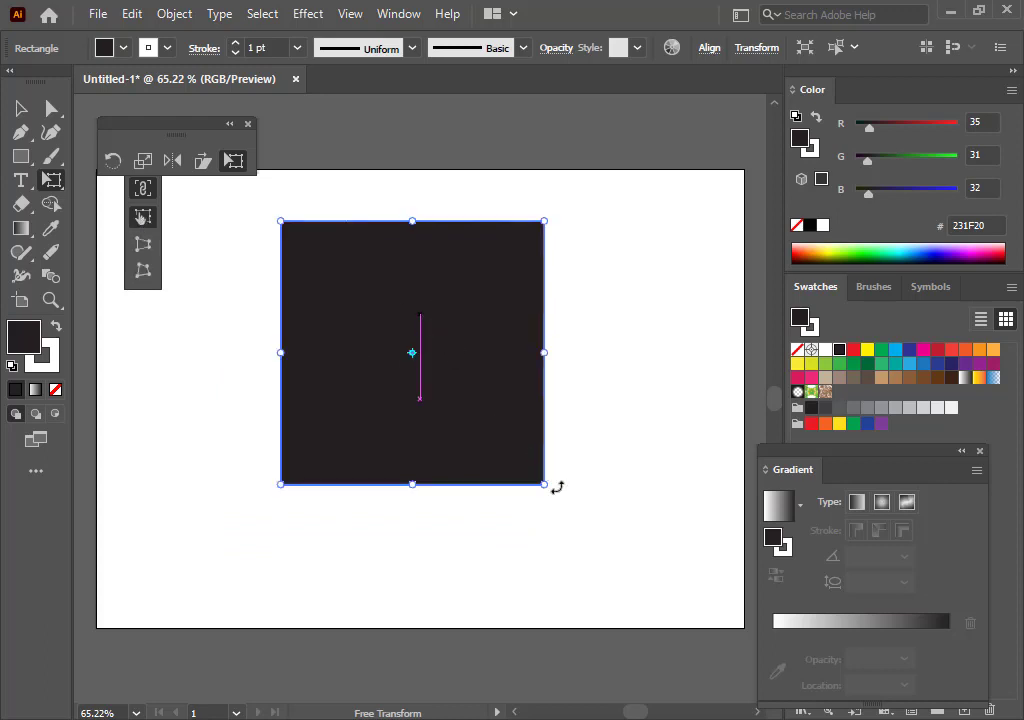
left_click_drag(528, 459, 581, 491)
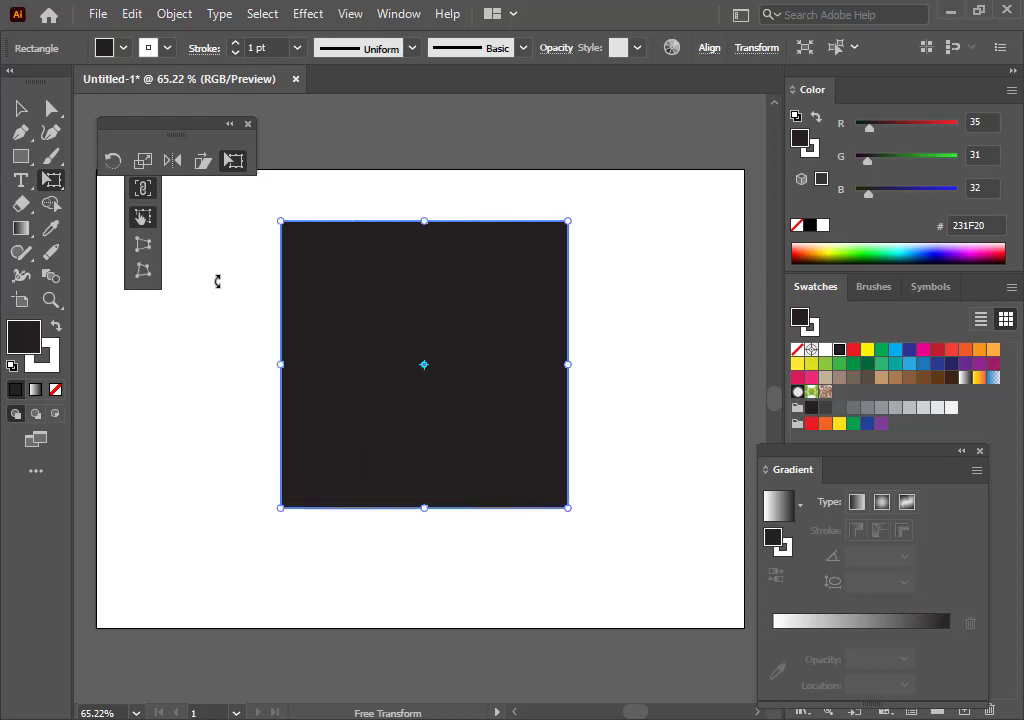
Try Perspective Distort on the square, tapering it toward its top and toward its right side, and undo the distortion
left_click(145, 246)
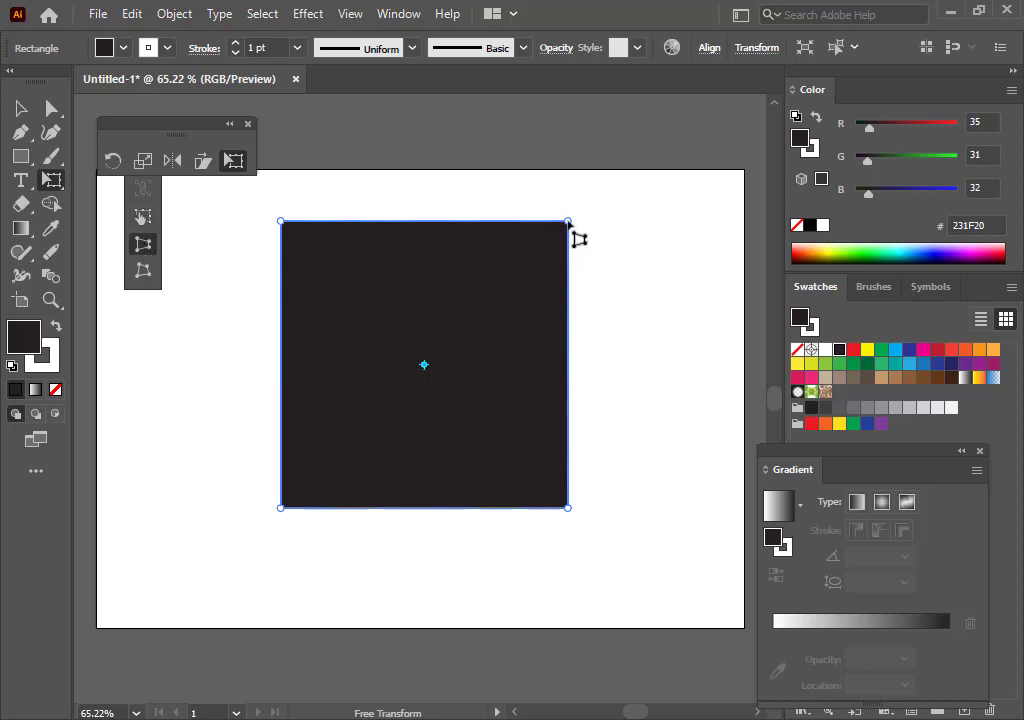
left_click_drag(568, 222, 534, 226)
mouse_move(503, 236)
left_mouse_down()
mouse_move(480, 268)
mouse_move(478, 242)
mouse_move(500, 238)
mouse_move(648, 240)
mouse_move(504, 240)
left_mouse_up()
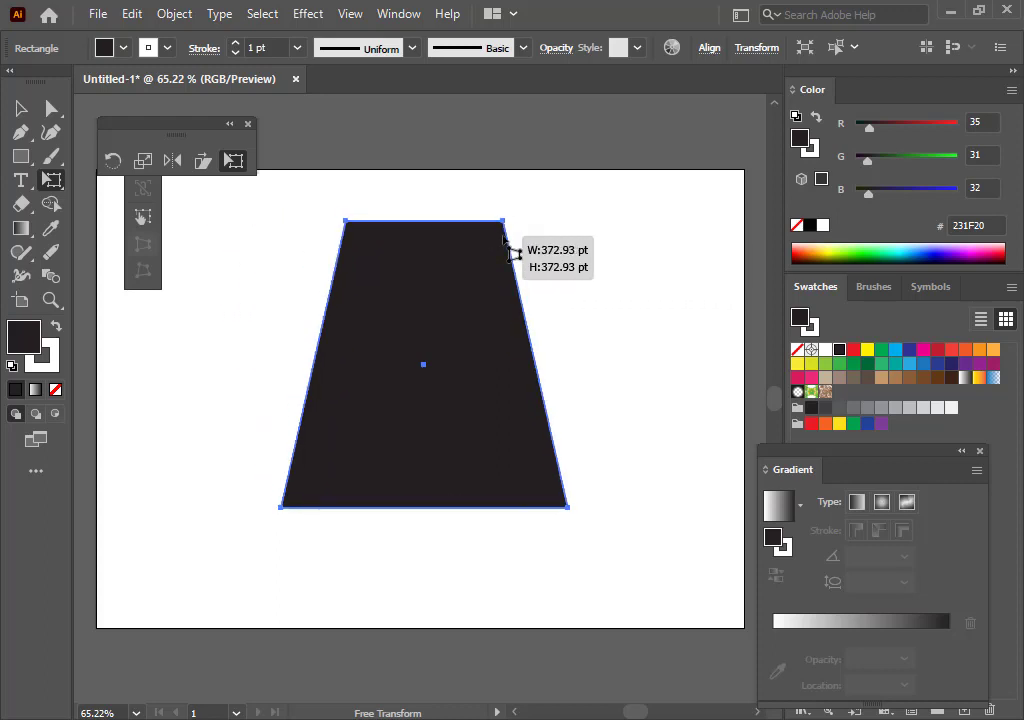
left_click_drag(571, 248, 579, 334)
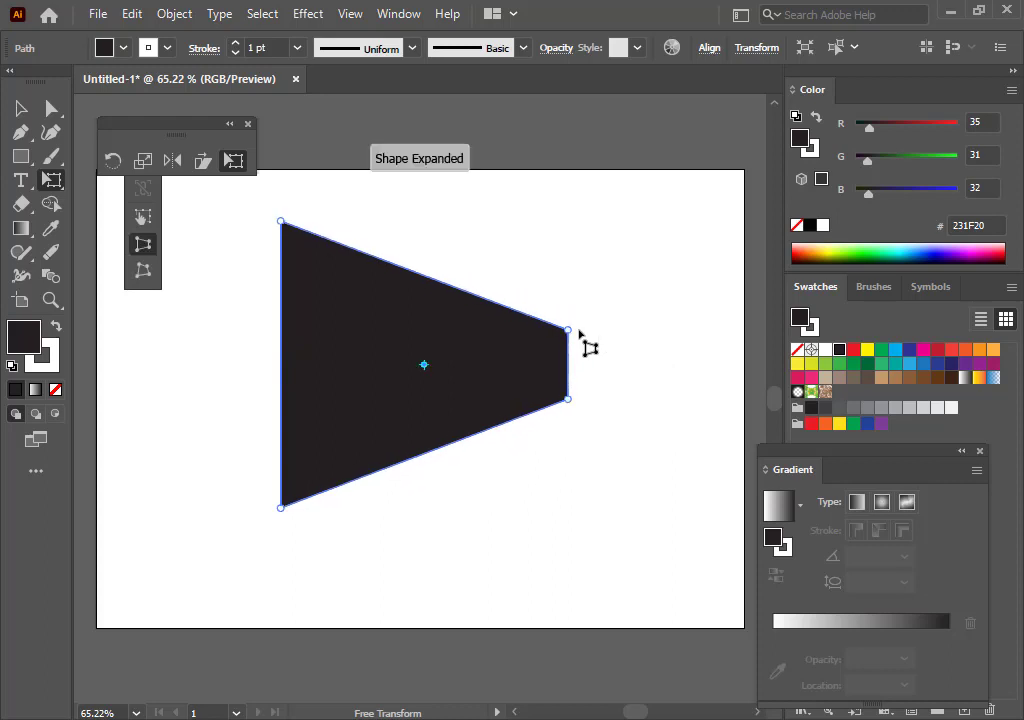
key("ctrl+z")
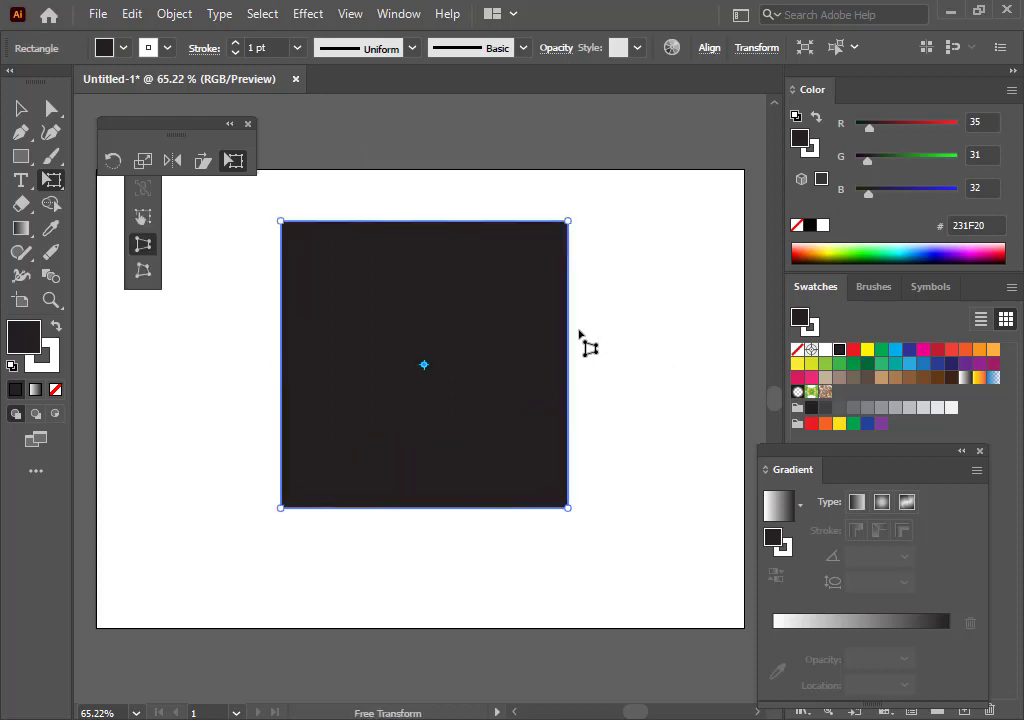
Shrink the large square proportionally to roughly a quarter of the artboard's height and place it in the artboard's upper-left area
left_click(20, 107)
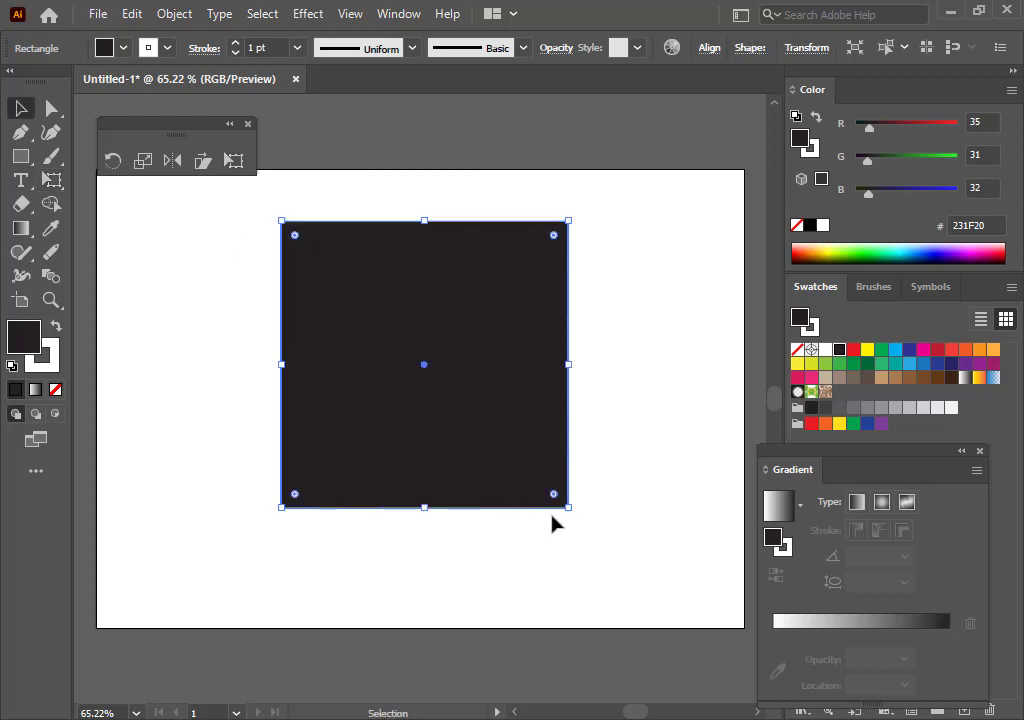
left_click_drag(570, 511, 266, 306)
left_click(354, 311)
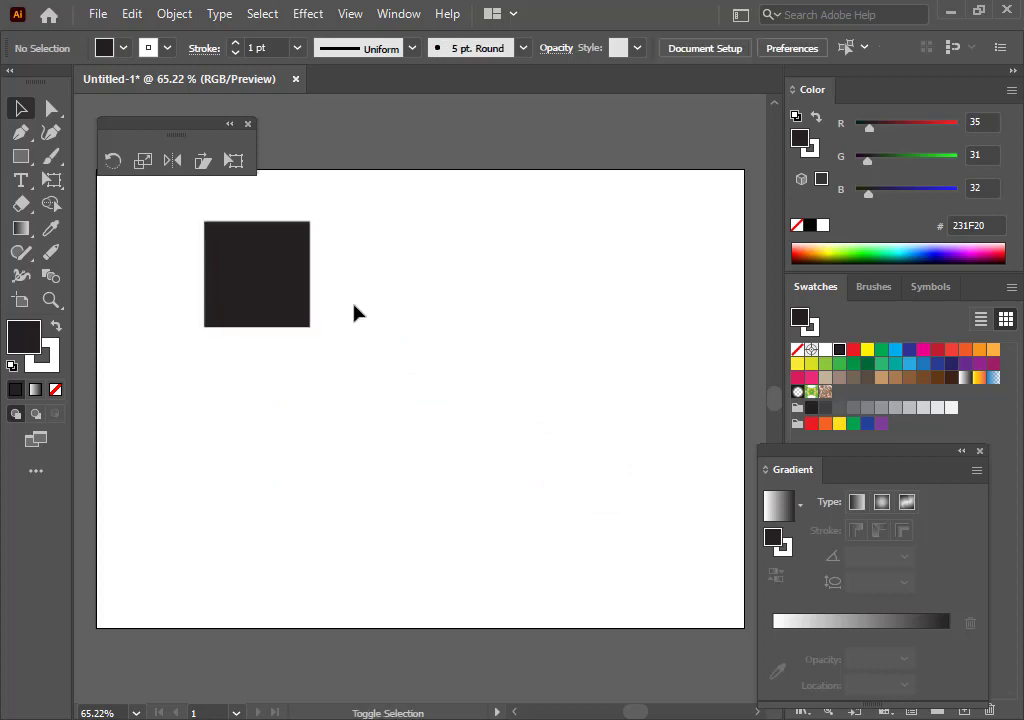
left_click(287, 313)
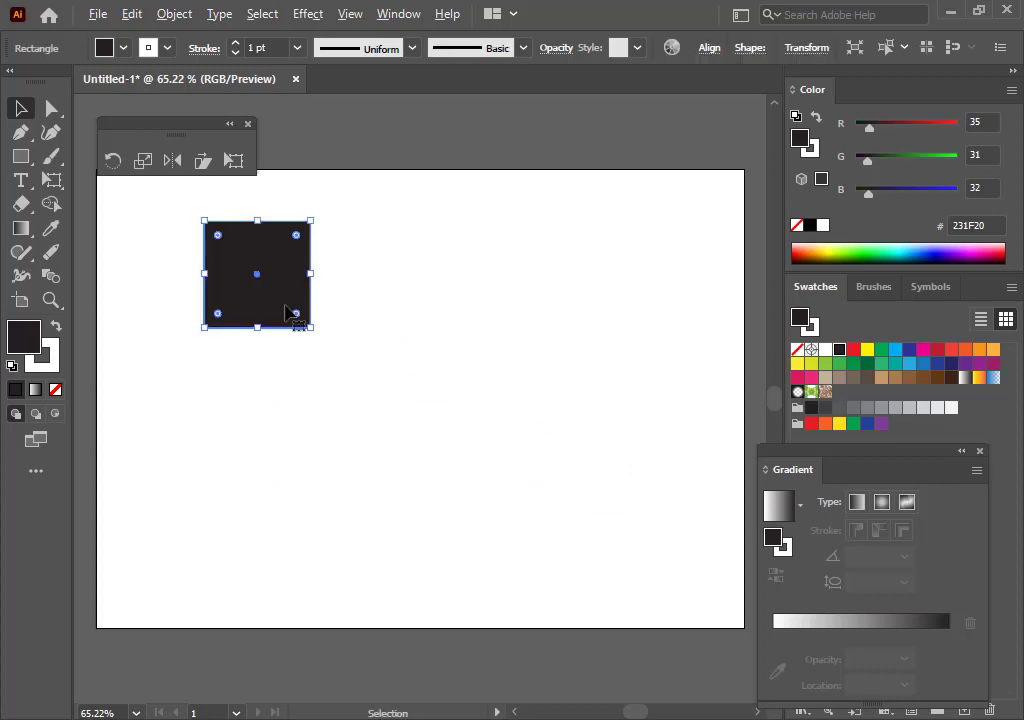
Duplicate the square horizontally into an evenly spaced row of four, and copy that row directly below it
left_click_drag(287, 313, 407, 306)
key("ctrl+d")
key("ctrl+d")
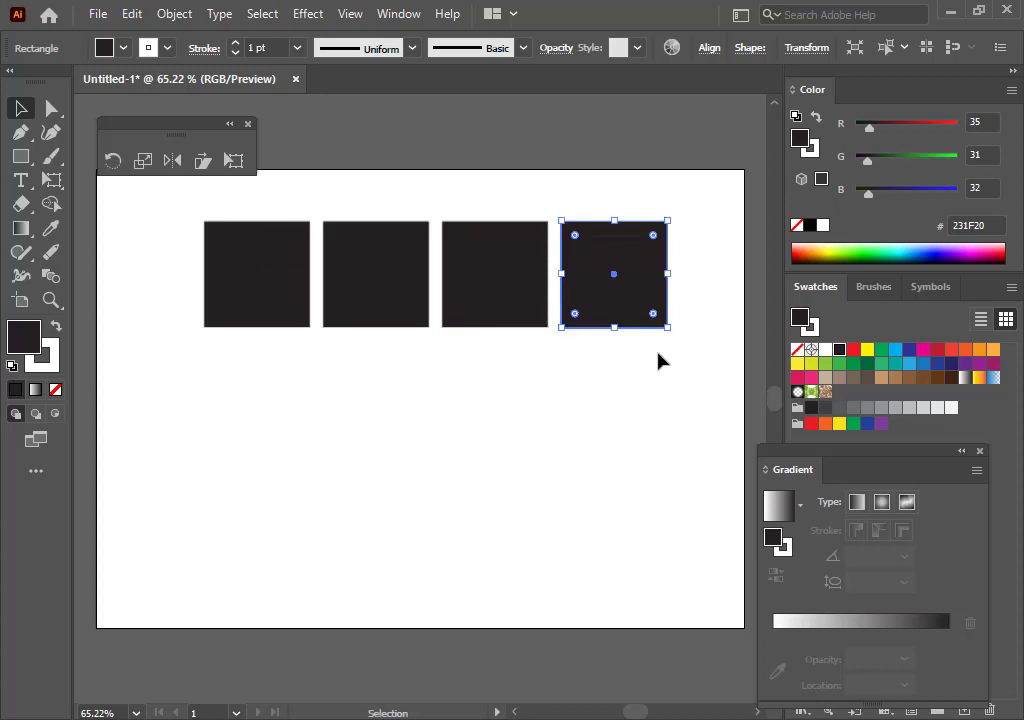
left_click_drag(690, 362, 208, 300)
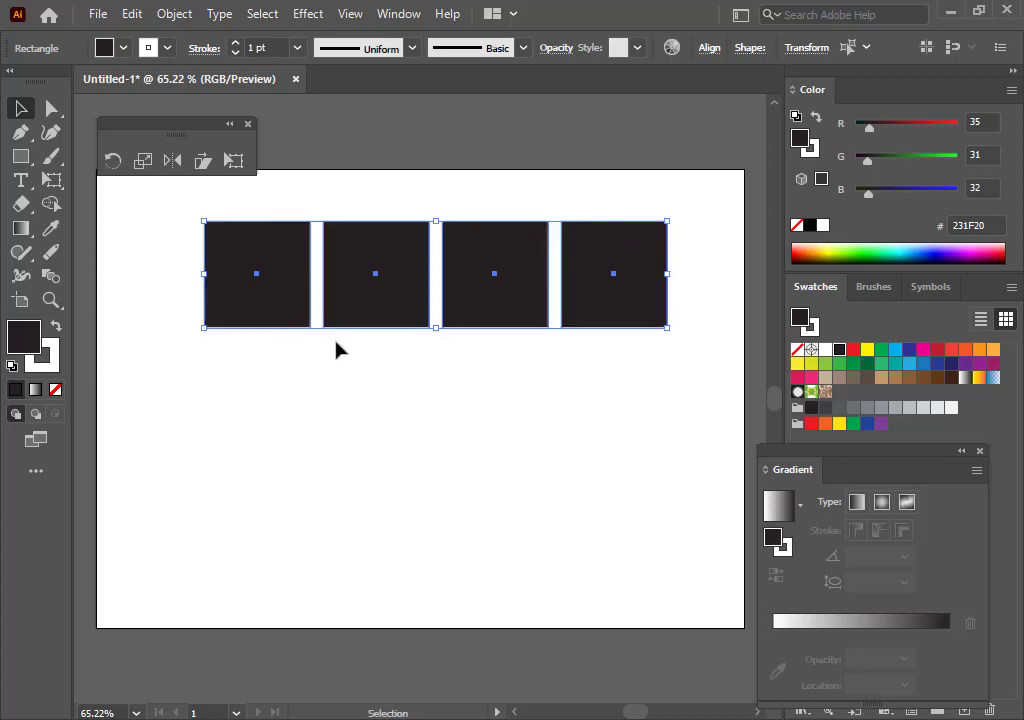
left_click_drag(371, 312, 368, 423)
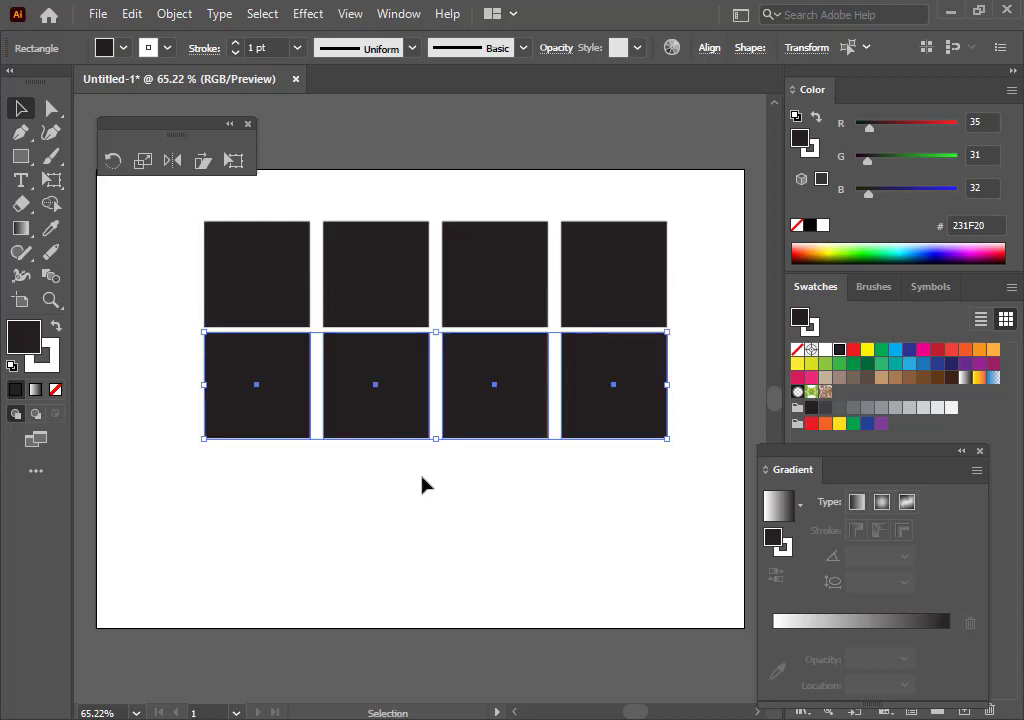
Try Perspective Distort on the whole eight-square grid, narrowing it strongly toward the top, and move the distorted grid lower on the artboard
left_click_drag(686, 481, 185, 236)
left_click(239, 166)
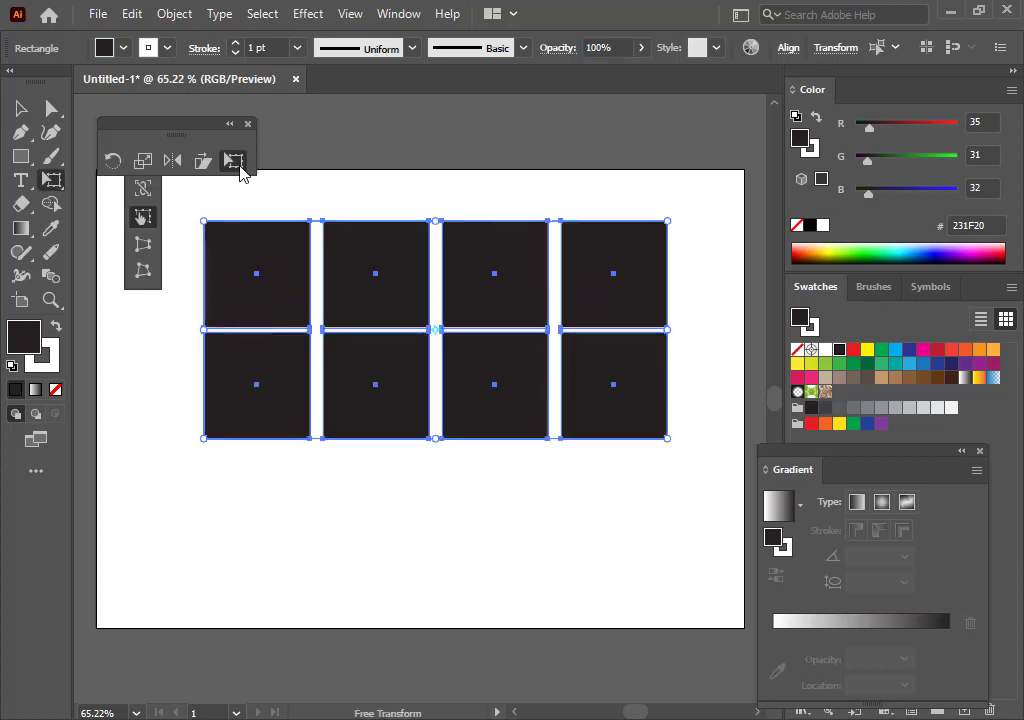
left_click(143, 245)
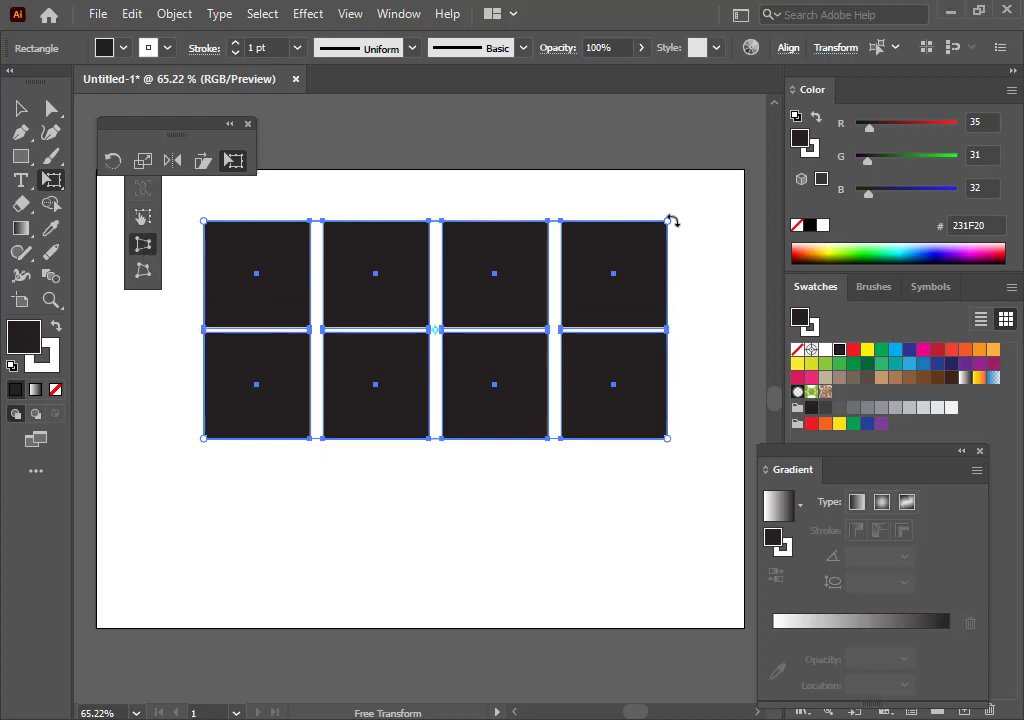
left_click_drag(669, 224, 470, 222)
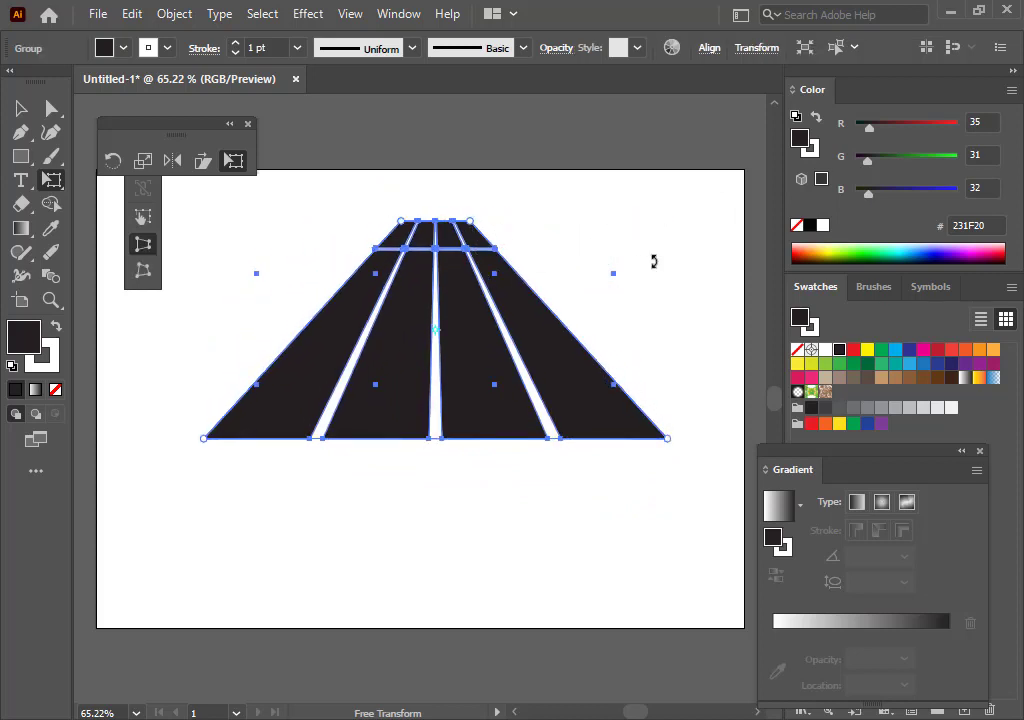
left_click(21, 106)
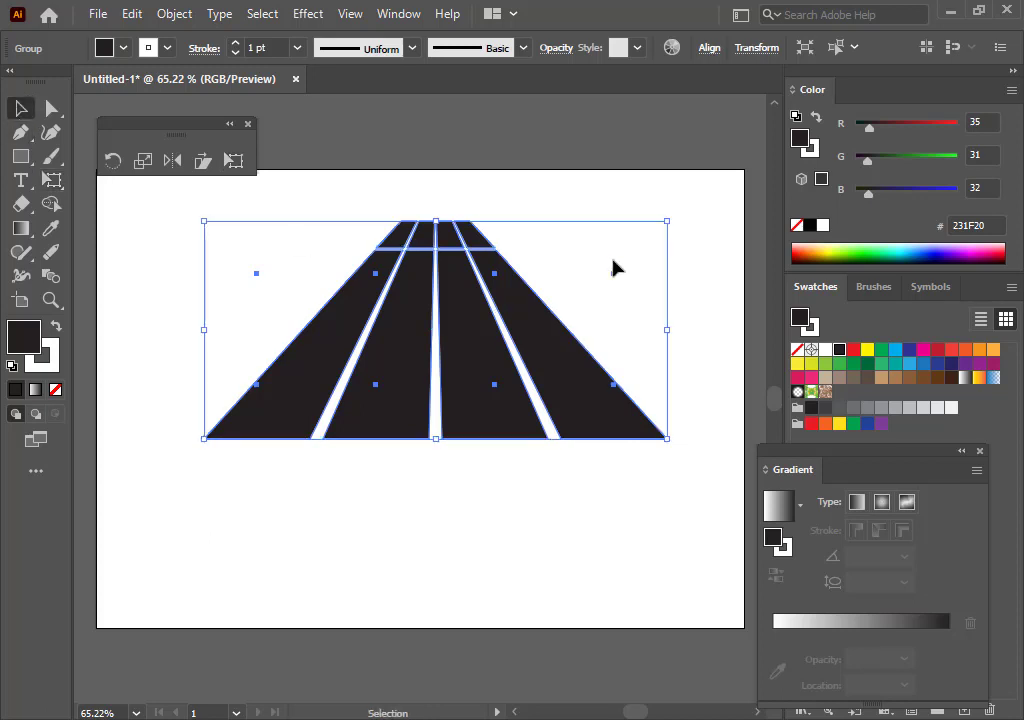
left_click(605, 204)
left_click_drag(477, 330, 573, 447)
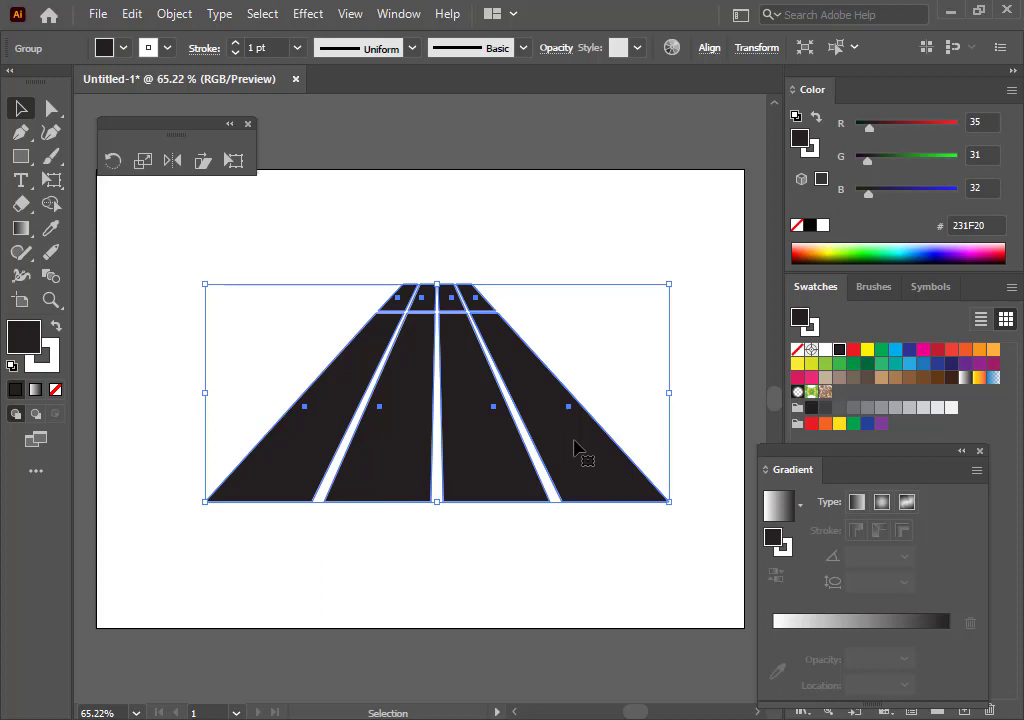
Undo the moves and the perspective distortion of the square grid
key("ctrl+z")
key("ctrl+z")
key("ctrl+z")
key("ctrl+z")
key("ctrl+z")
key("ctrl+z")
key("ctrl+z")
key("ctrl+z")
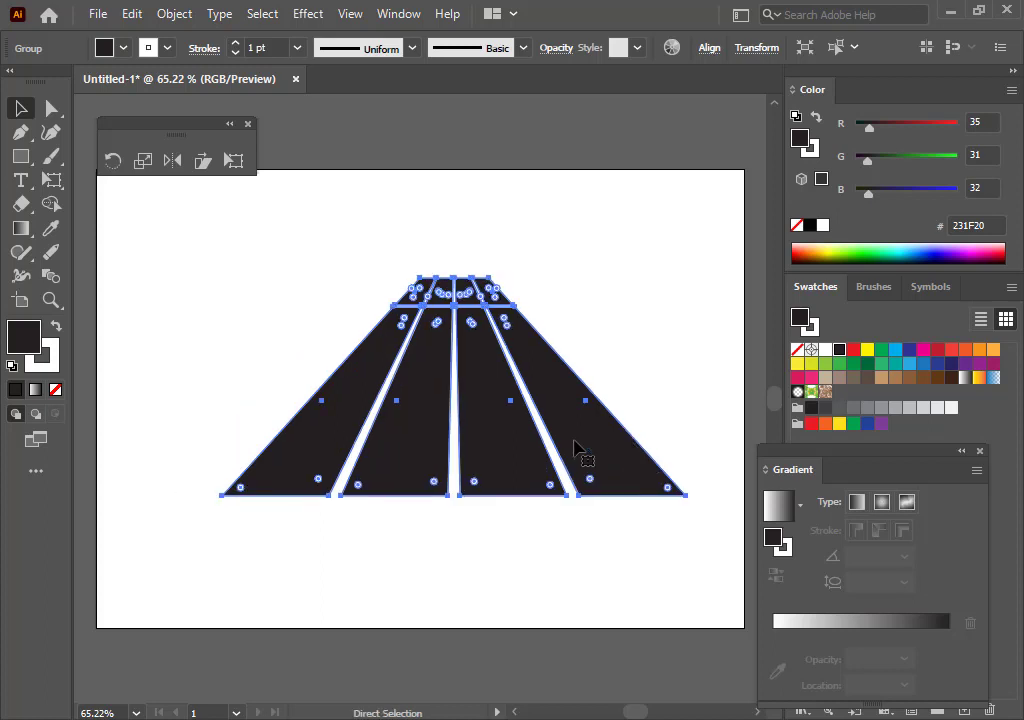
key("ctrl+z")
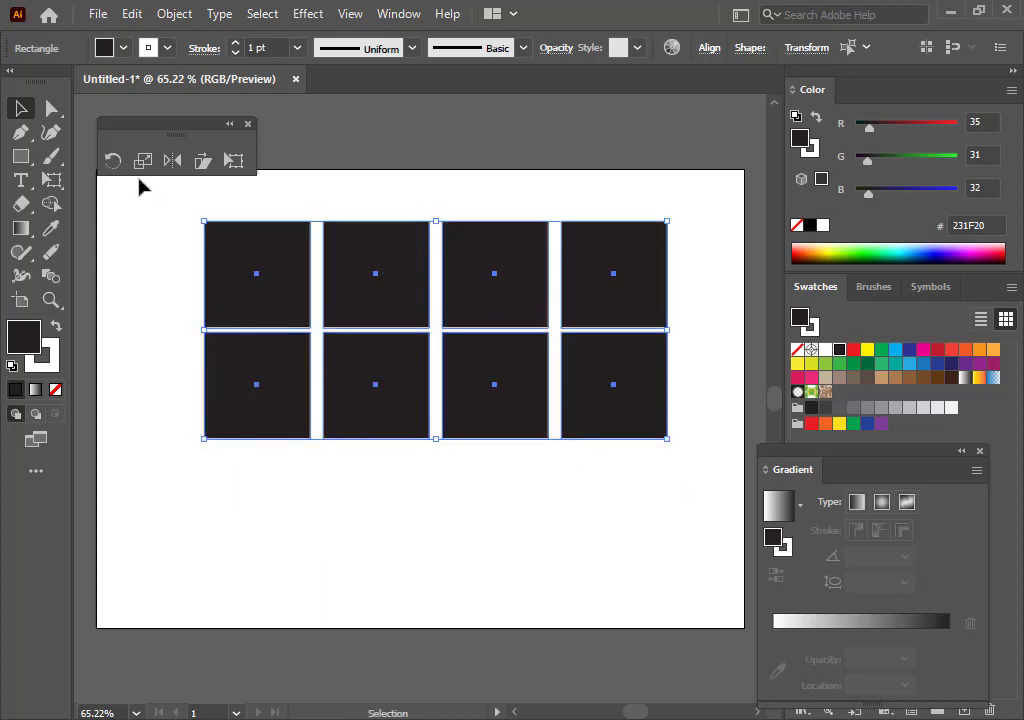
Try Free Distort on the whole grid, pulling its four corners independently into a slanted quadrilateral stretching toward the artboard's lower-right corner
left_click(233, 160)
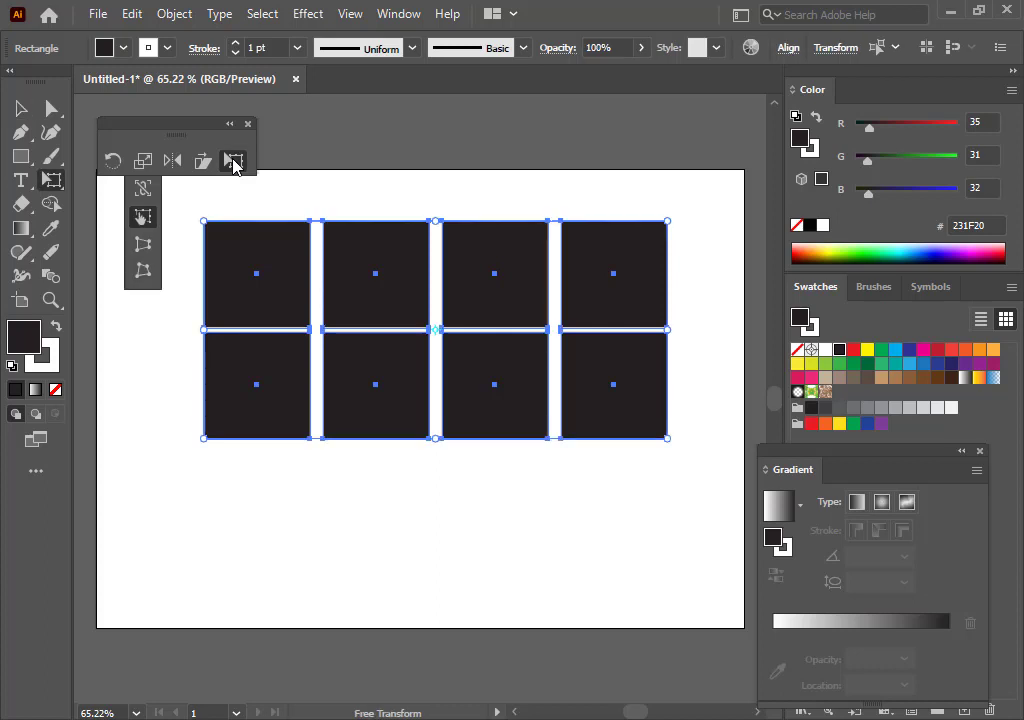
left_click(147, 279)
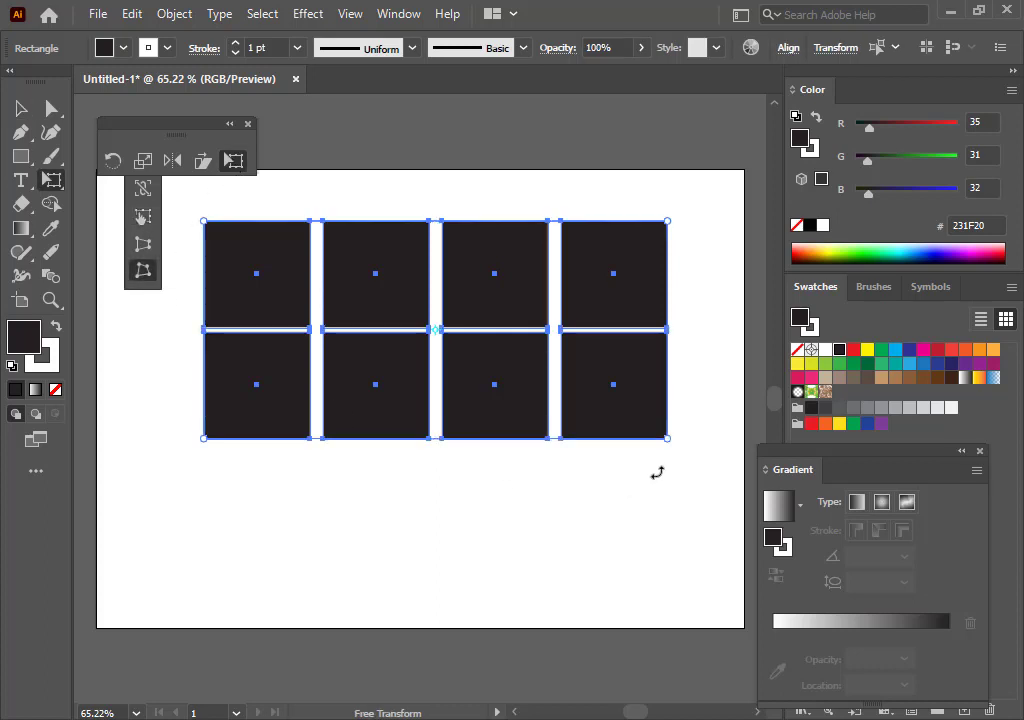
left_click_drag(667, 437, 735, 618)
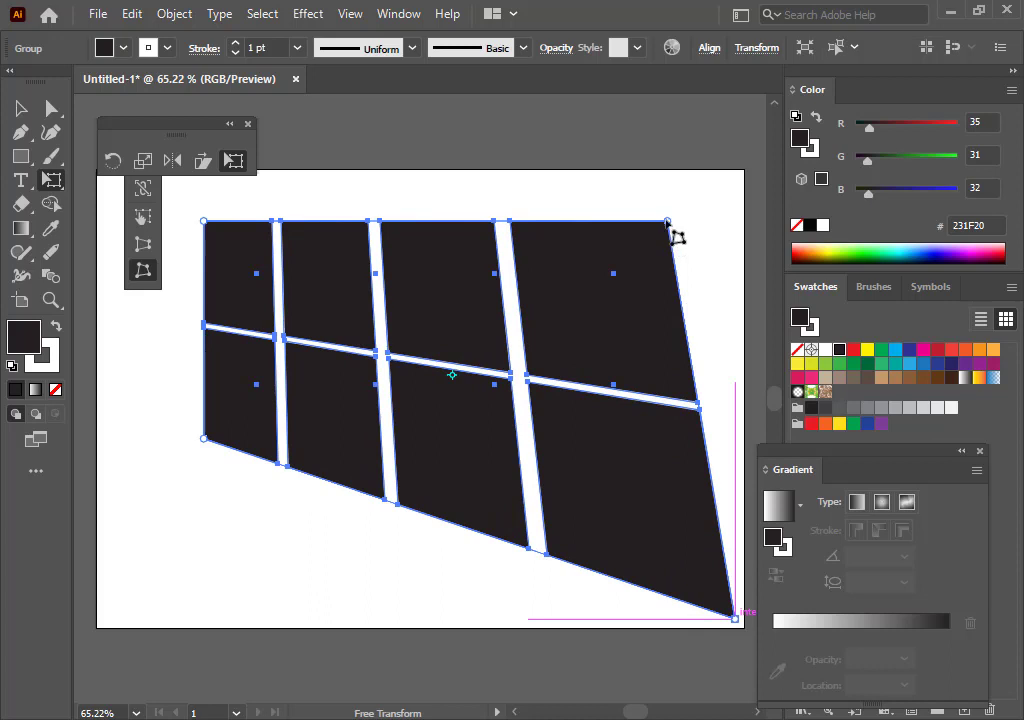
left_click_drag(668, 221, 569, 286)
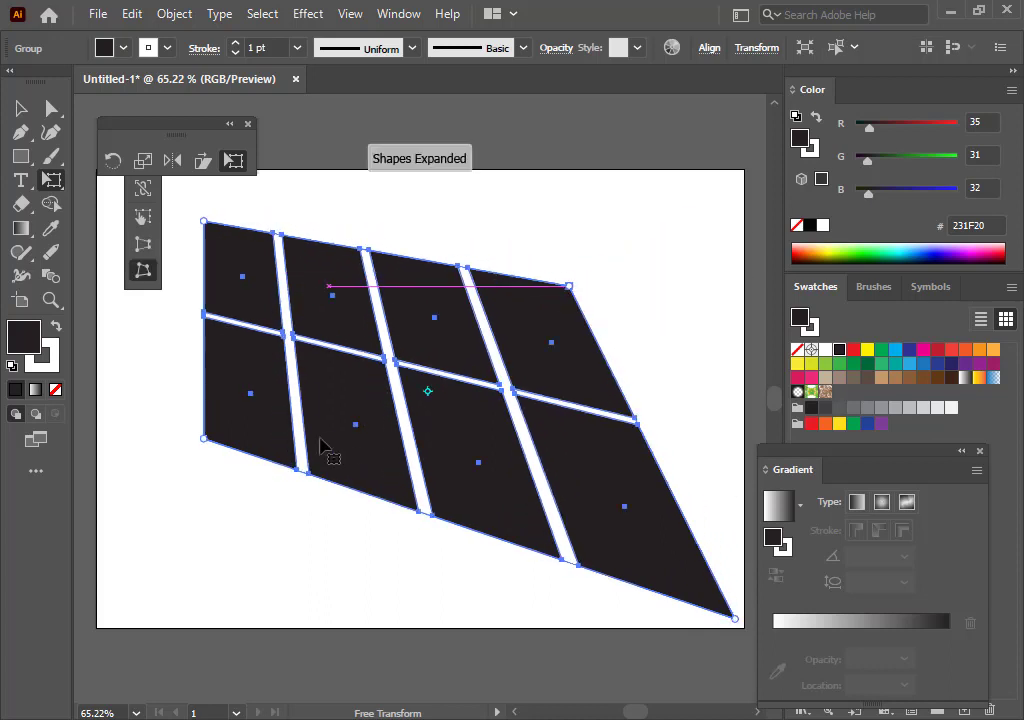
left_click_drag(204, 440, 338, 494)
mouse_move(205, 222)
left_mouse_down()
mouse_move(283, 256)
mouse_move(304, 178)
mouse_move(195, 270)
mouse_move(258, 213)
mouse_move(366, 247)
mouse_move(373, 293)
mouse_move(368, 259)
mouse_move(233, 274)
mouse_move(213, 221)
left_mouse_up()
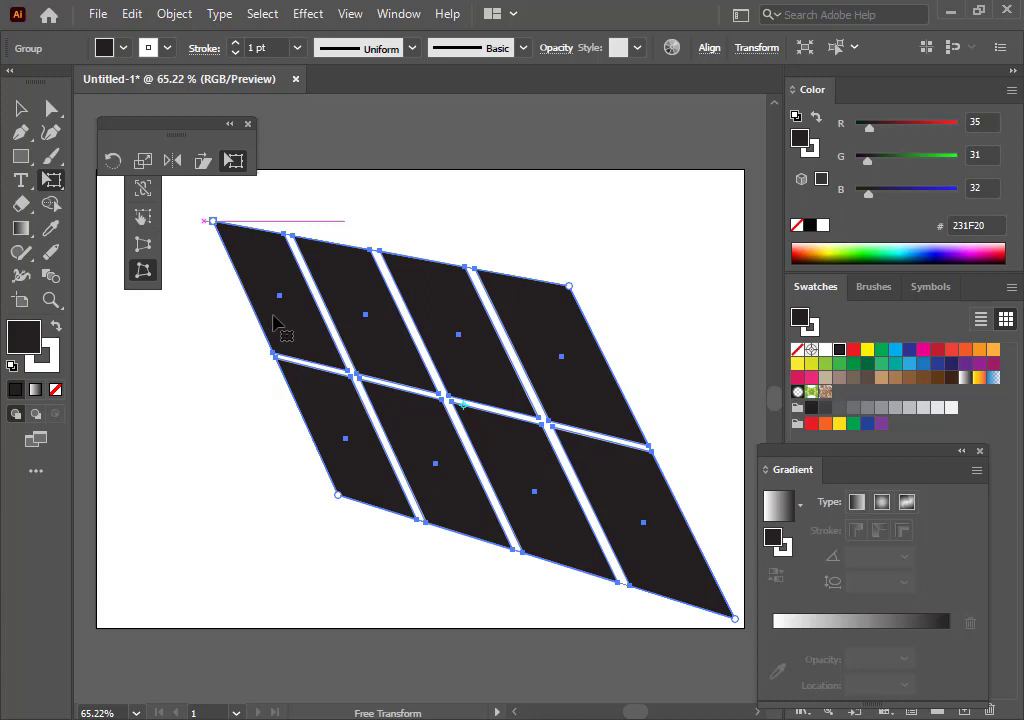
Undo the free distortion of the grid and the copying of the lower row of squares
key("ctrl+z")
key("ctrl+z")
key("ctrl+z")
key("ctrl+z")
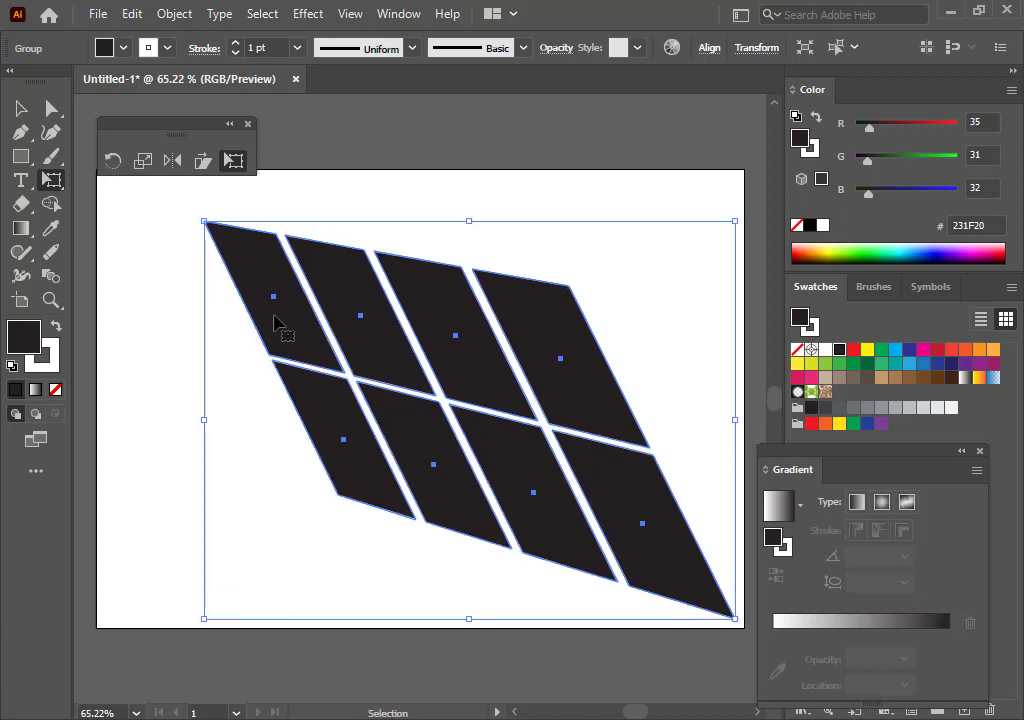
key("ctrl+z")
key("e")
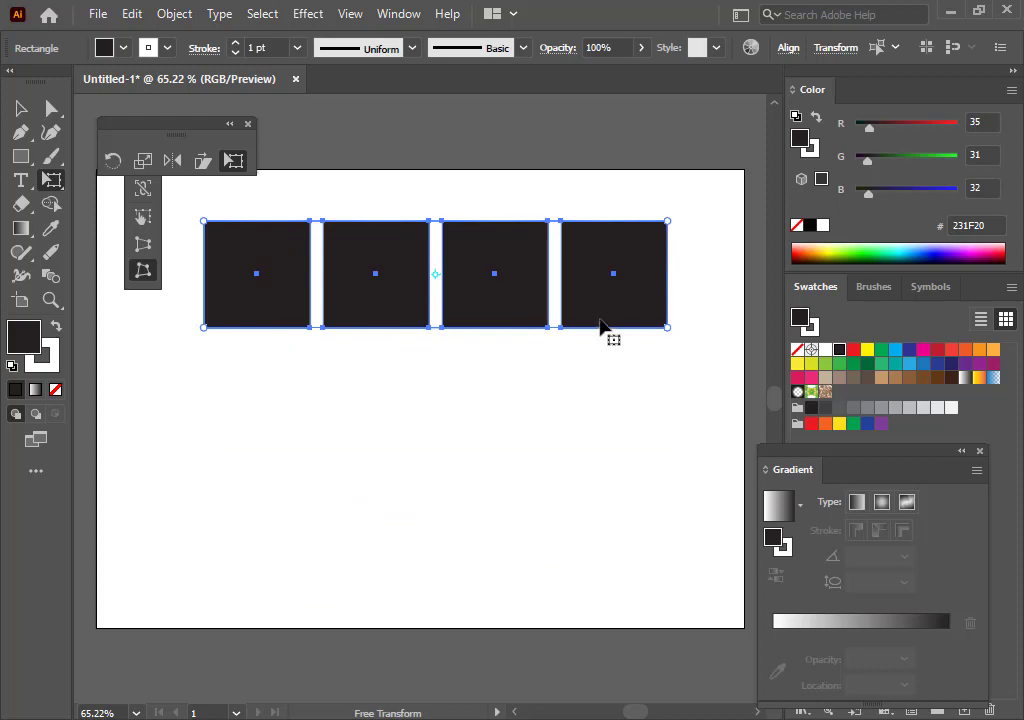
Delete the three rightmost squares of the row, and move the remaining square down toward the artboard's middle
left_click(23, 112)
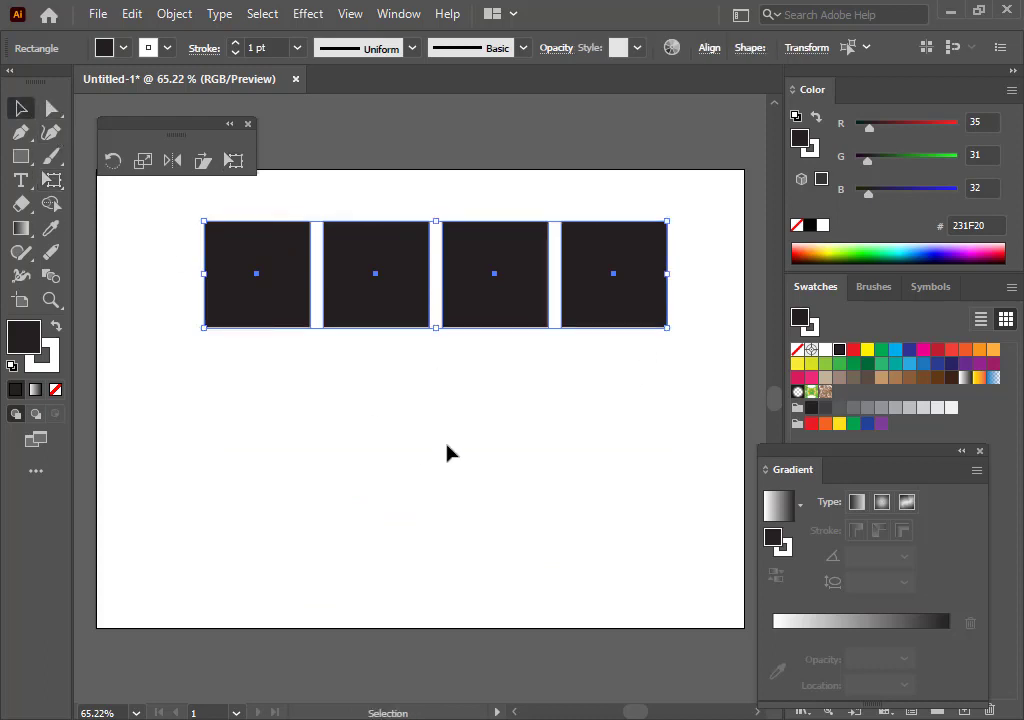
left_click(664, 392)
left_click_drag(663, 389, 355, 315)
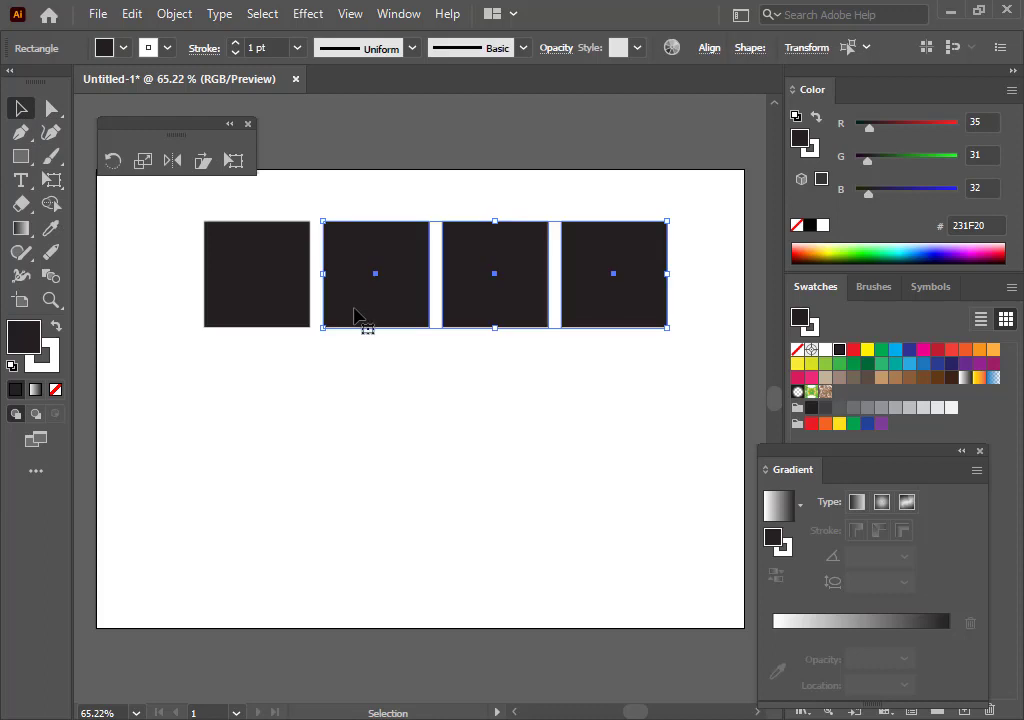
key("Delete")
left_click(268, 290)
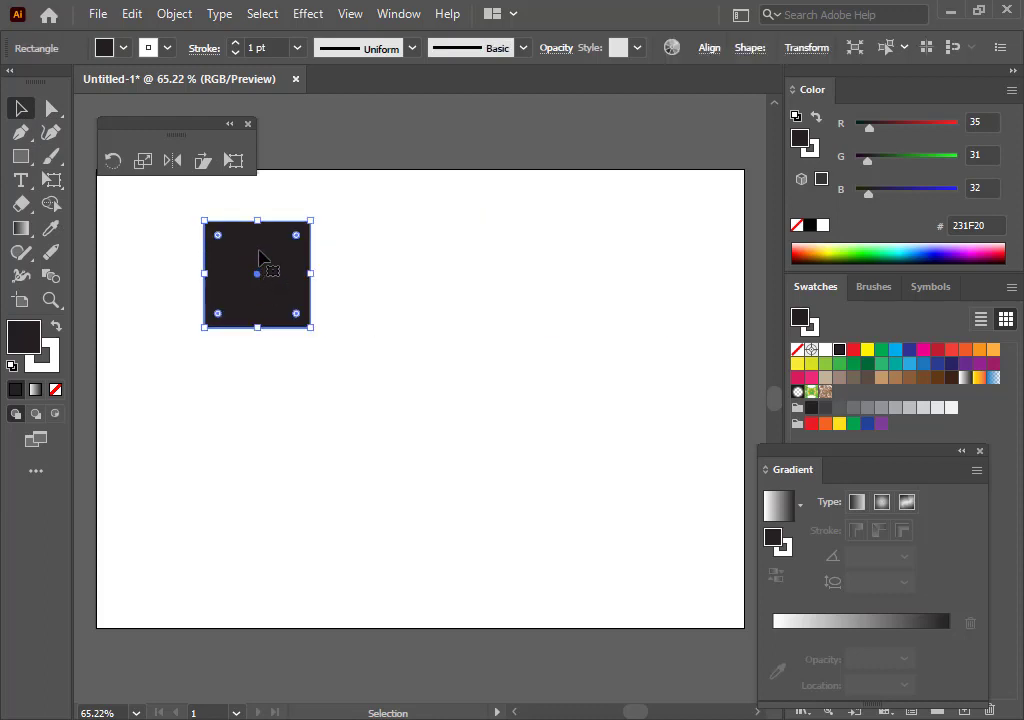
left_click_drag(257, 260, 310, 395)
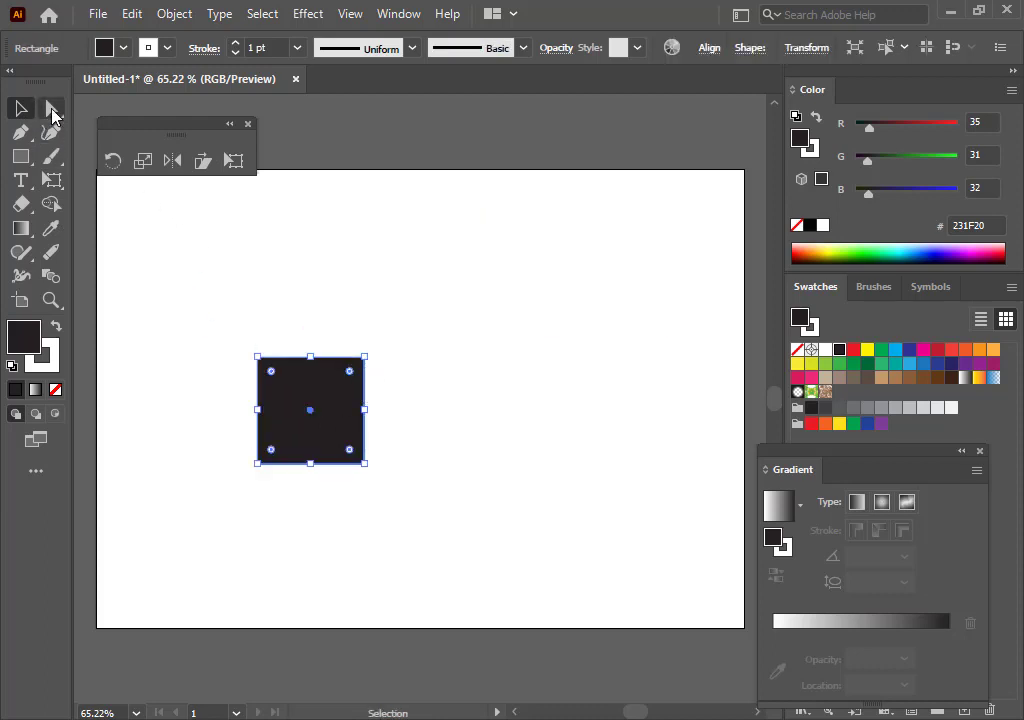
Taper the square toward its right side with Free Transform's Perspective Distort, shortening that side to under half its height
left_click(233, 161)
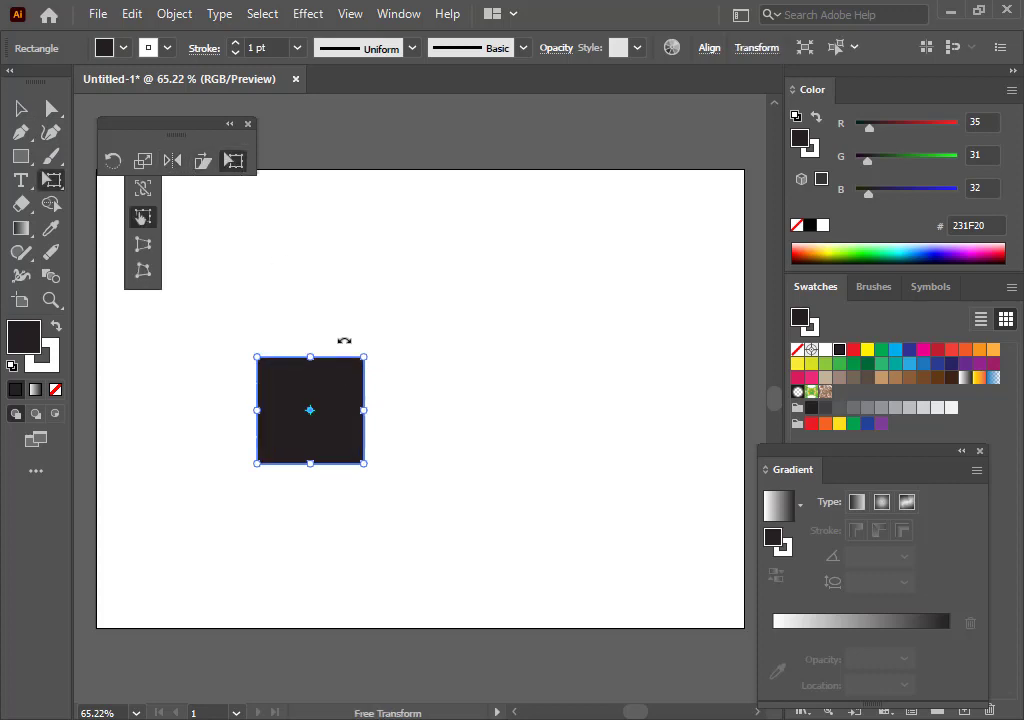
left_click(141, 244)
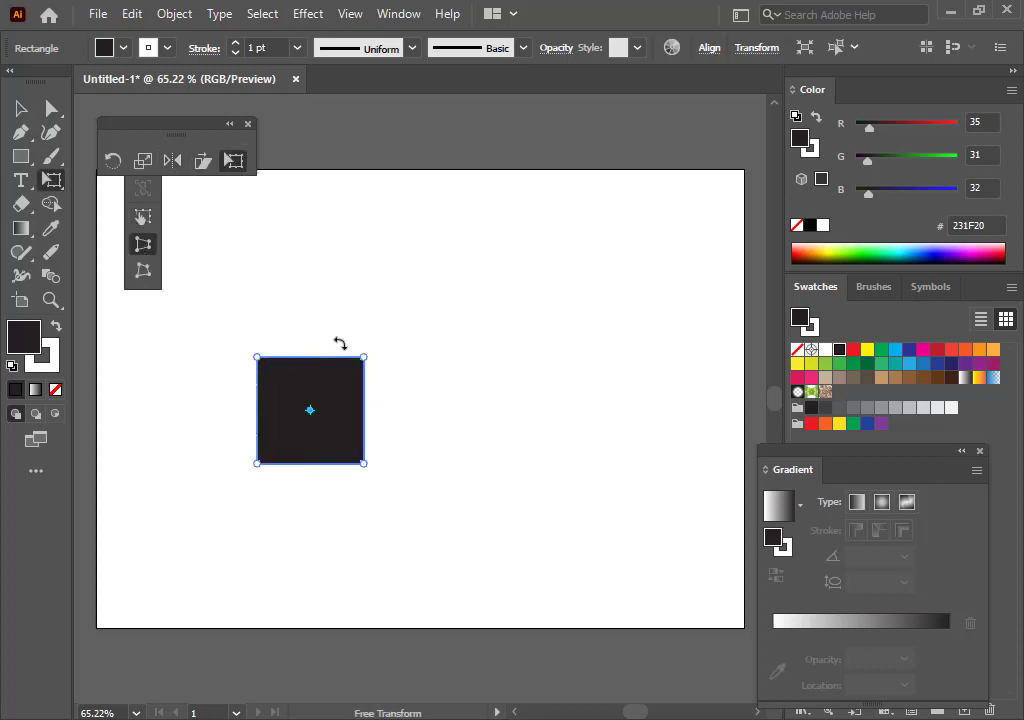
left_click_drag(362, 361, 362, 390)
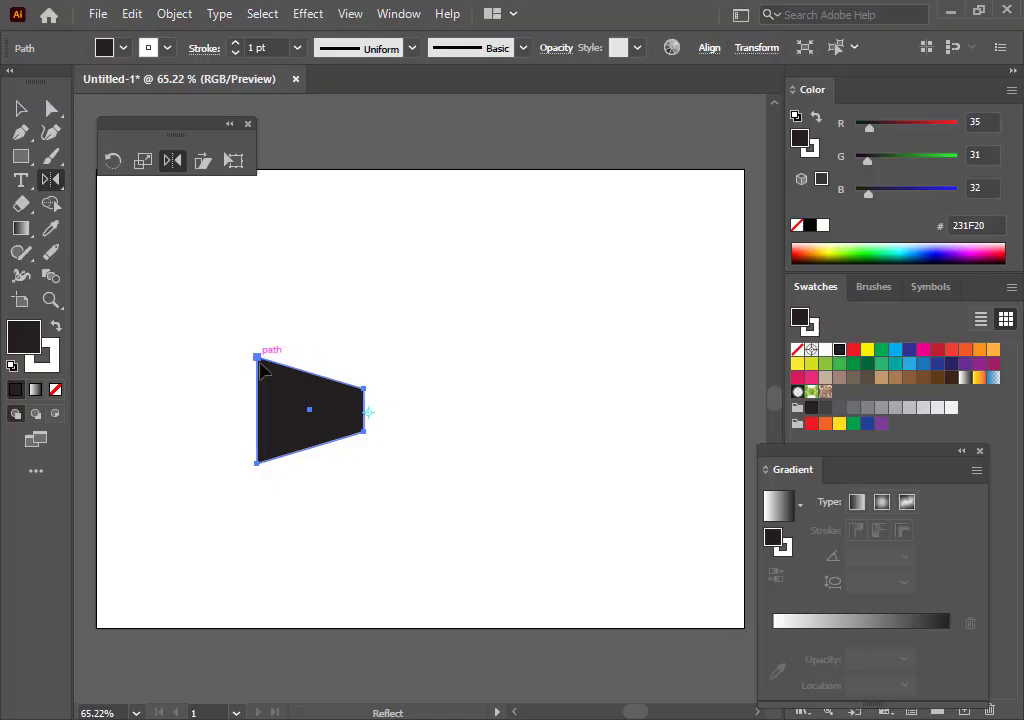
Try the Reflect tool on the tapered shape about a point just beyond its narrow side, flipping it at several angles and back
left_click_drag(270, 365, 334, 347)
left_click_drag(277, 368, 256, 398)
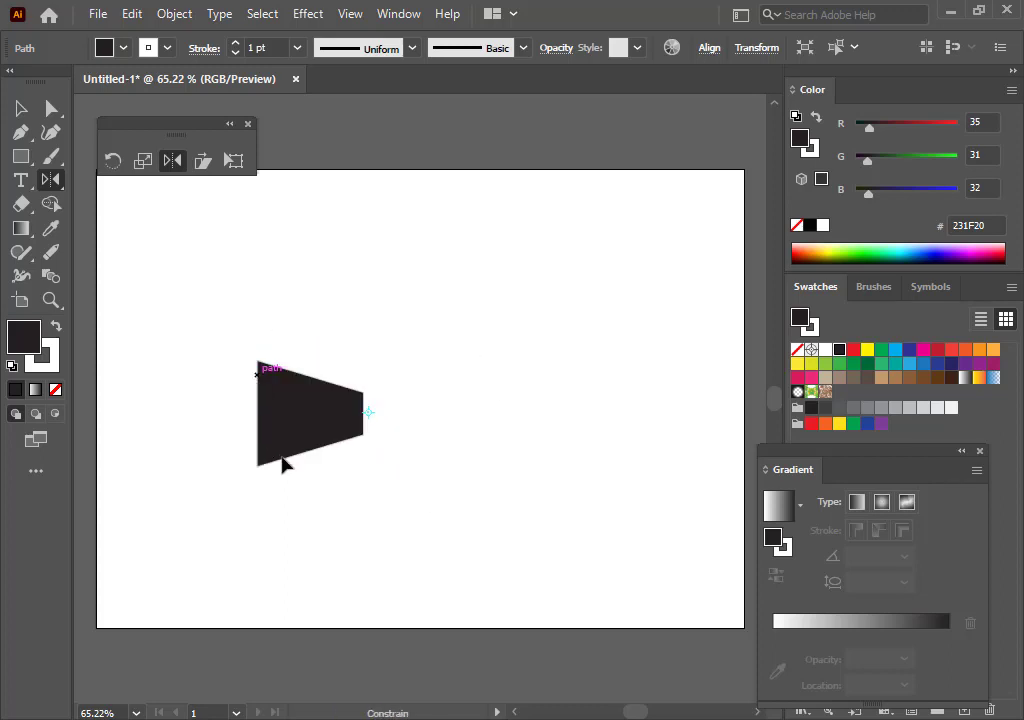
left_click_drag(283, 463, 380, 499)
left_click_drag(479, 483, 393, 334)
left_click_drag(289, 369, 247, 436)
left_click_drag(406, 430, 481, 422)
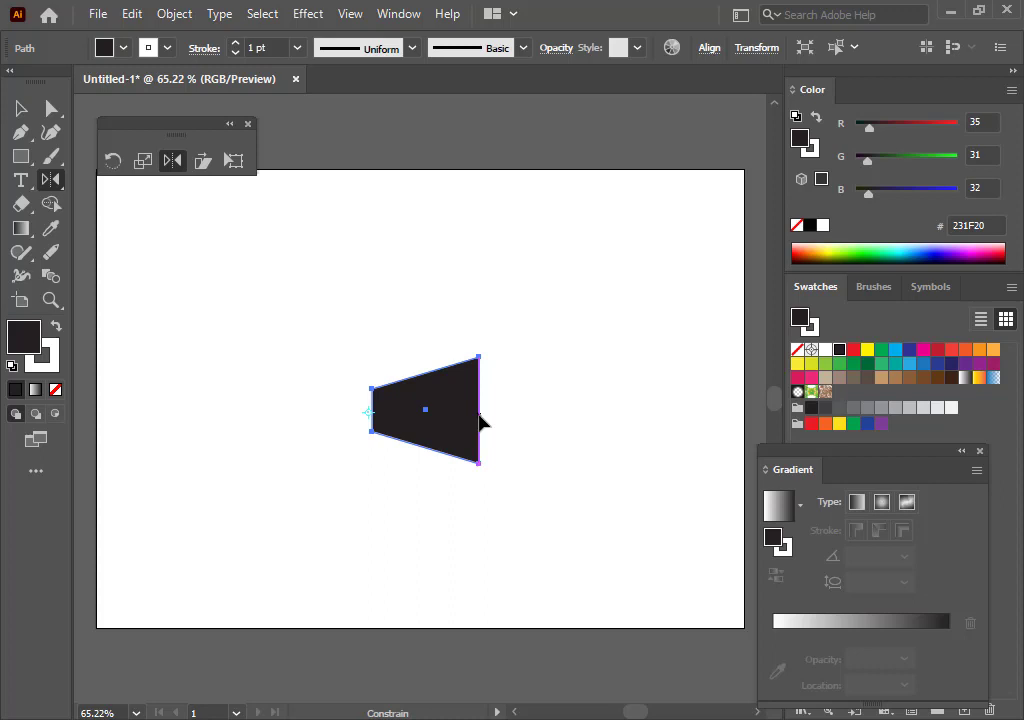
left_click_drag(478, 413, 345, 418)
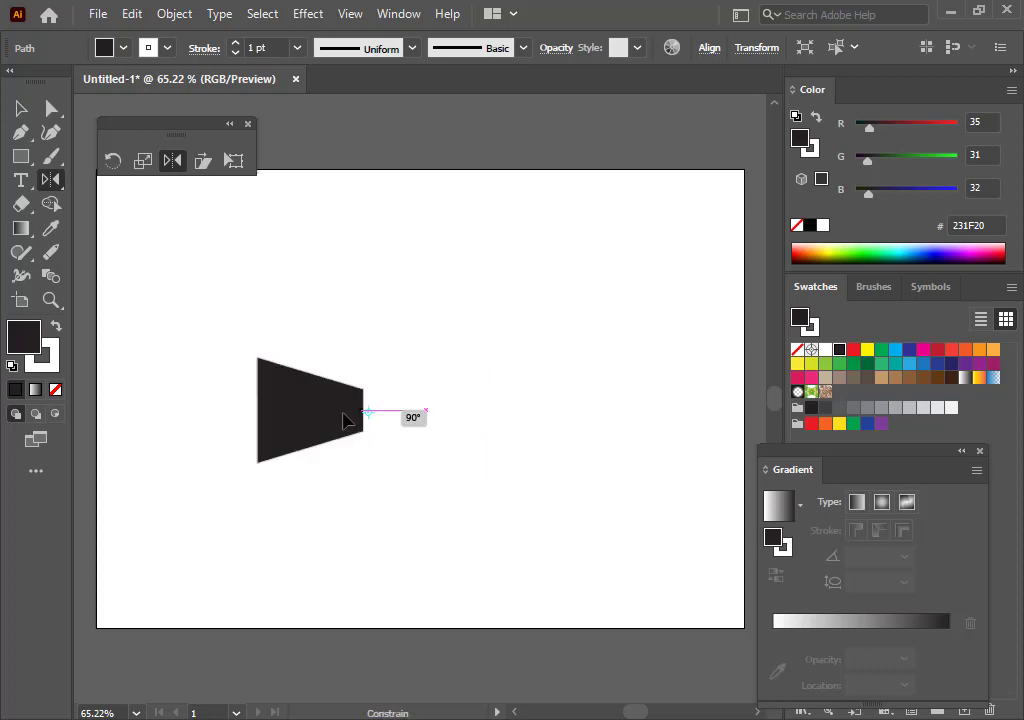
left_click_drag(344, 419, 344, 419)
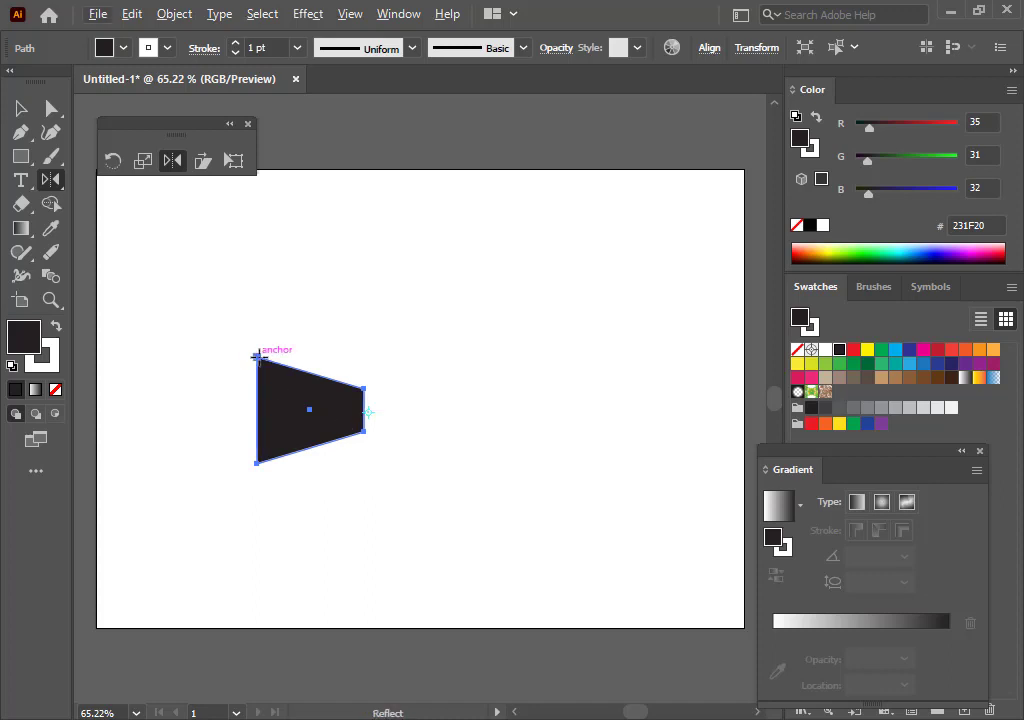
Reflect a copy of the tapered shape across the vertical axis just beyond its narrow side, forming a bow-tie pair
left_click_drag(258, 356, 296, 423)
left_click_drag(400, 430, 432, 427)
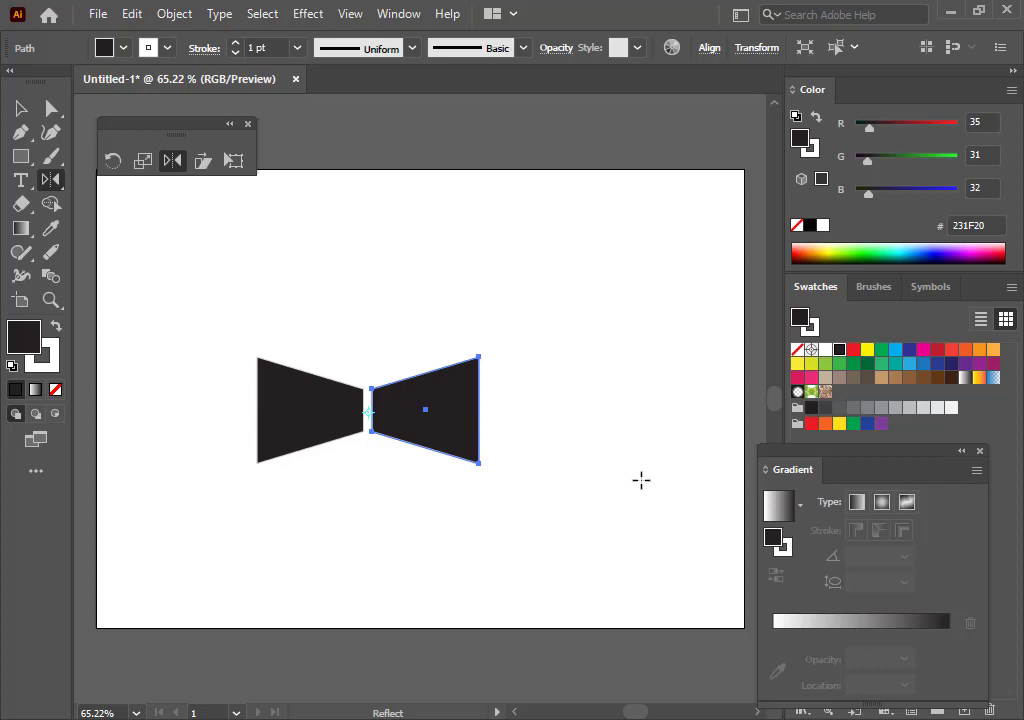
Delete both mirrored tapered shapes from the artboard
left_click(21, 108)
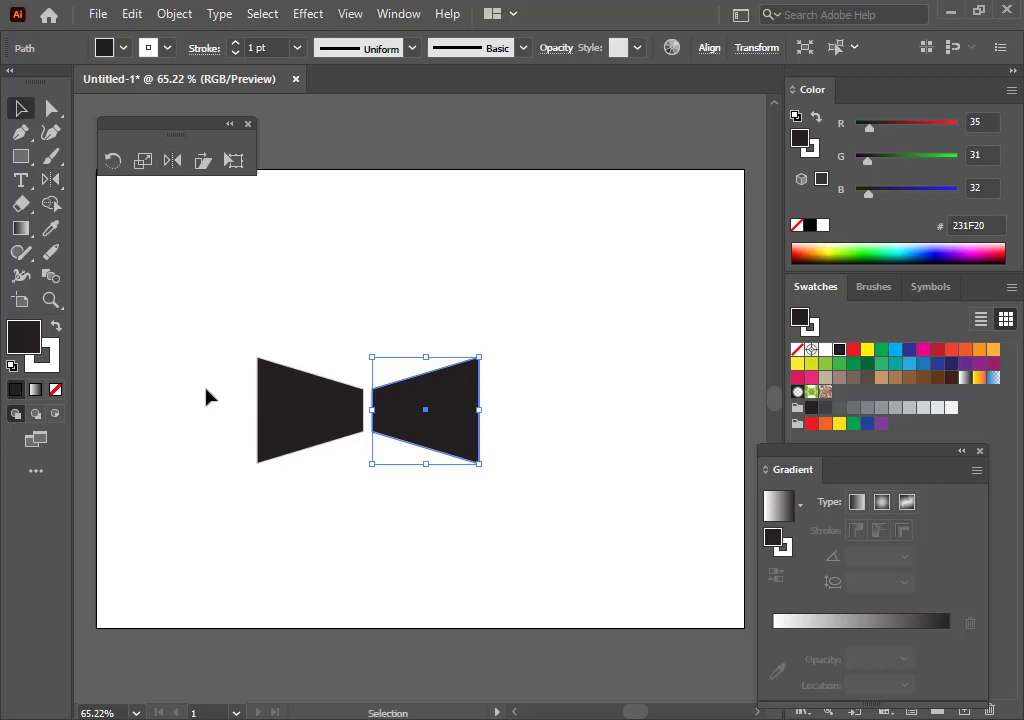
left_click_drag(195, 313, 549, 497)
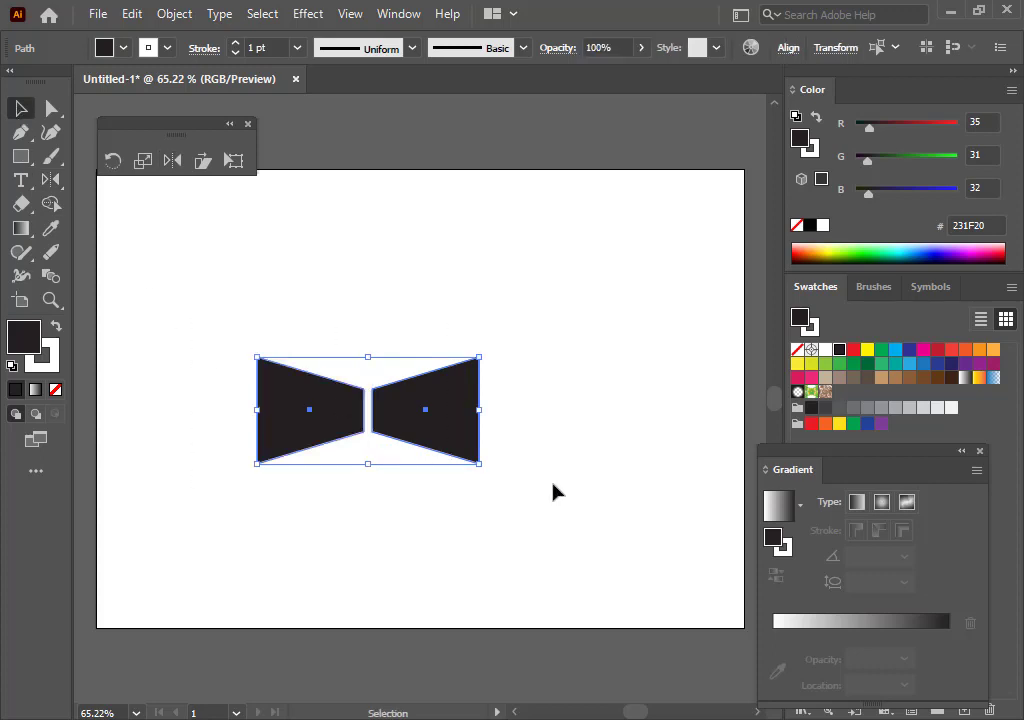
key("Delete")
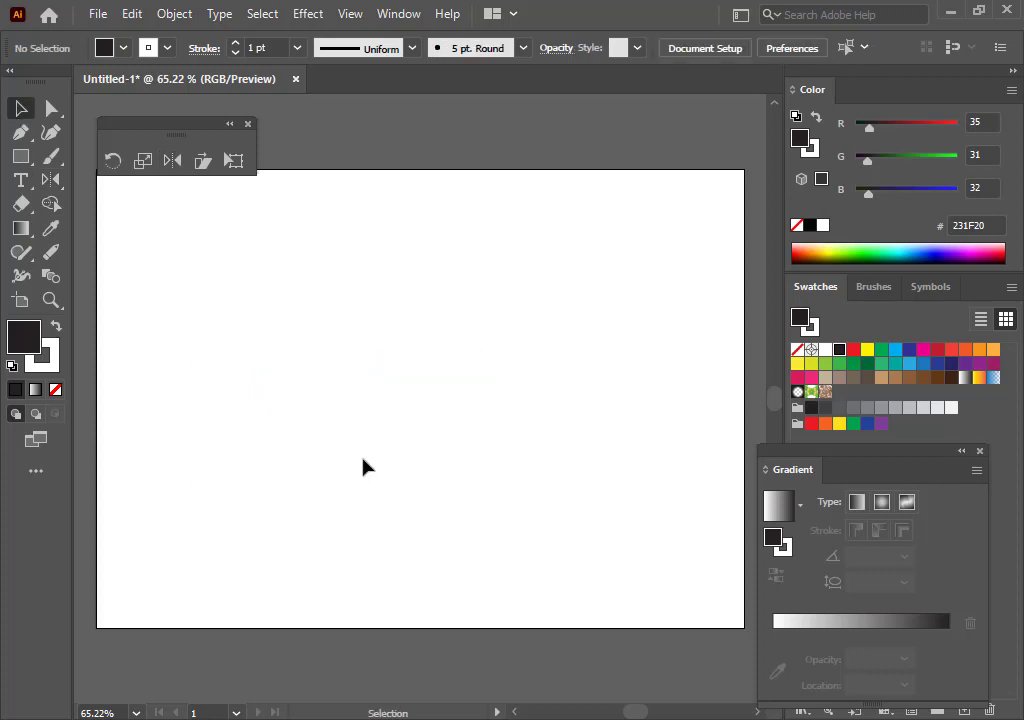
Draw a large black circle near the artboard's centre with the Ellipse tool, and move it toward the upper-left part of the artboard
left_click(24, 155)
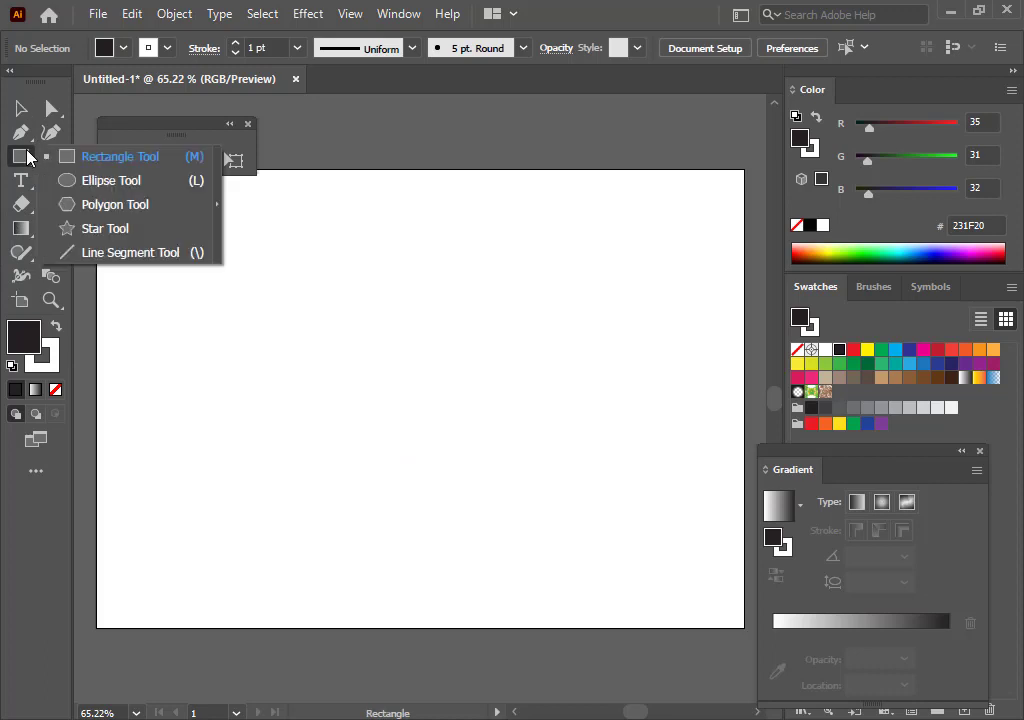
left_click(100, 180)
left_click_drag(270, 276, 510, 524)
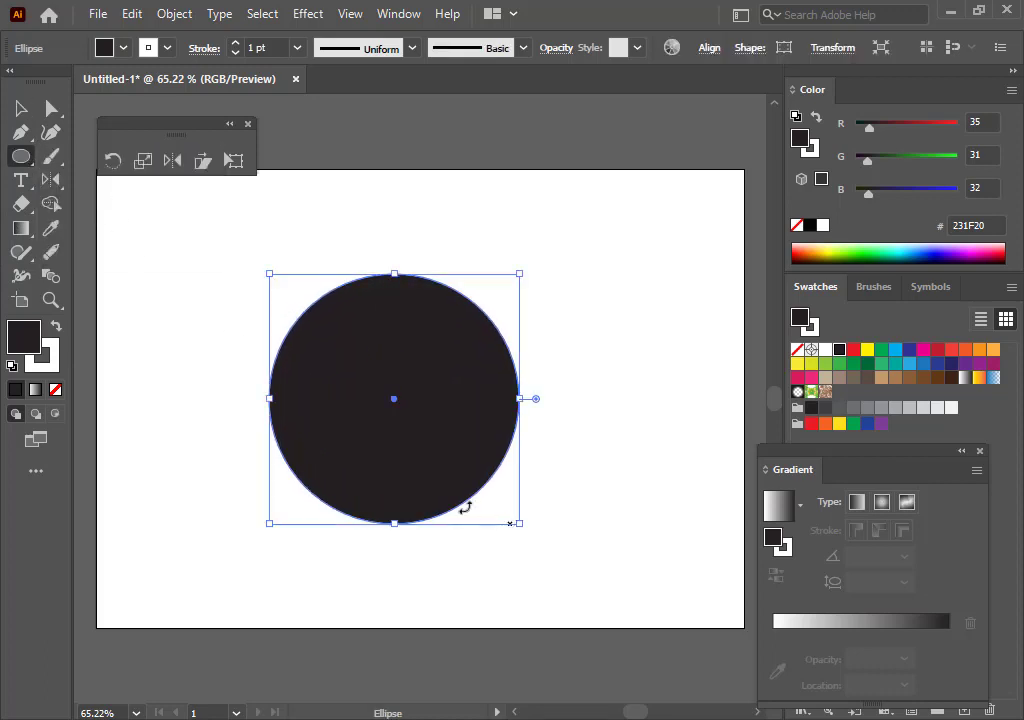
left_click(21, 108)
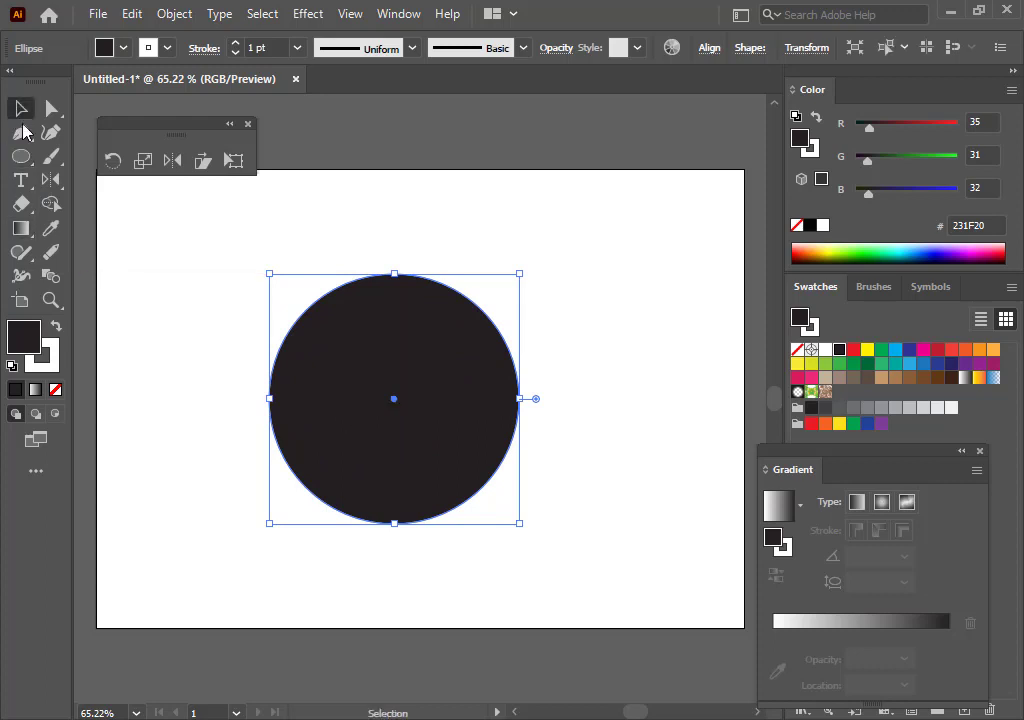
left_click_drag(337, 355, 235, 324)
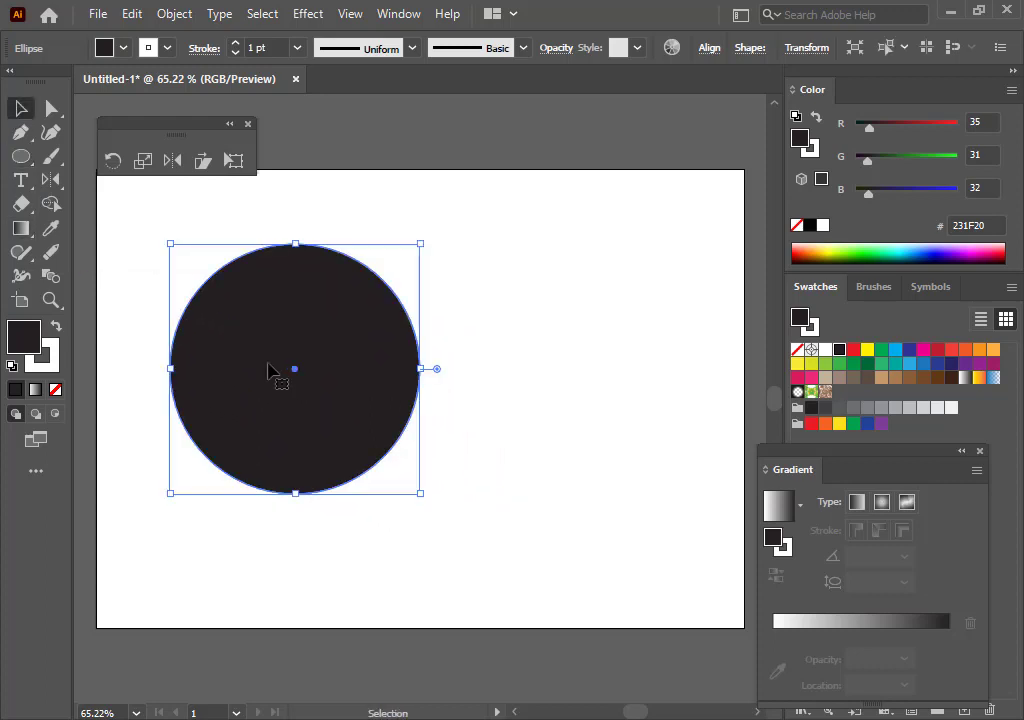
Try deleting the circle's top anchor point to leave only the lower half, and undo the deletion
left_click(51, 108)
left_click_drag(213, 222, 423, 290)
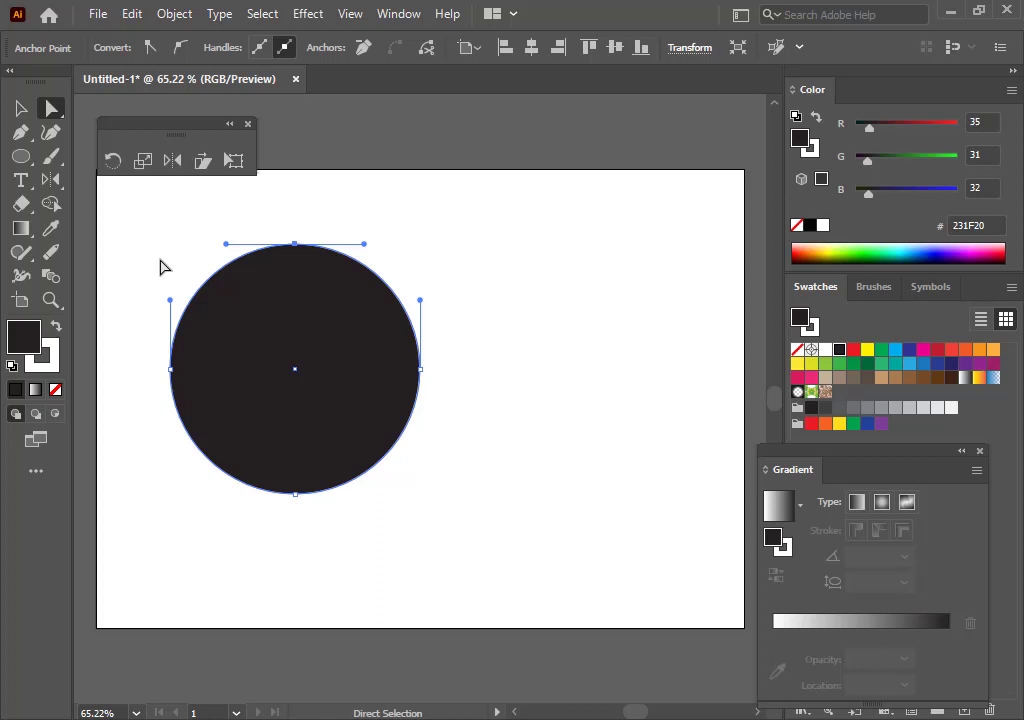
key("Delete")
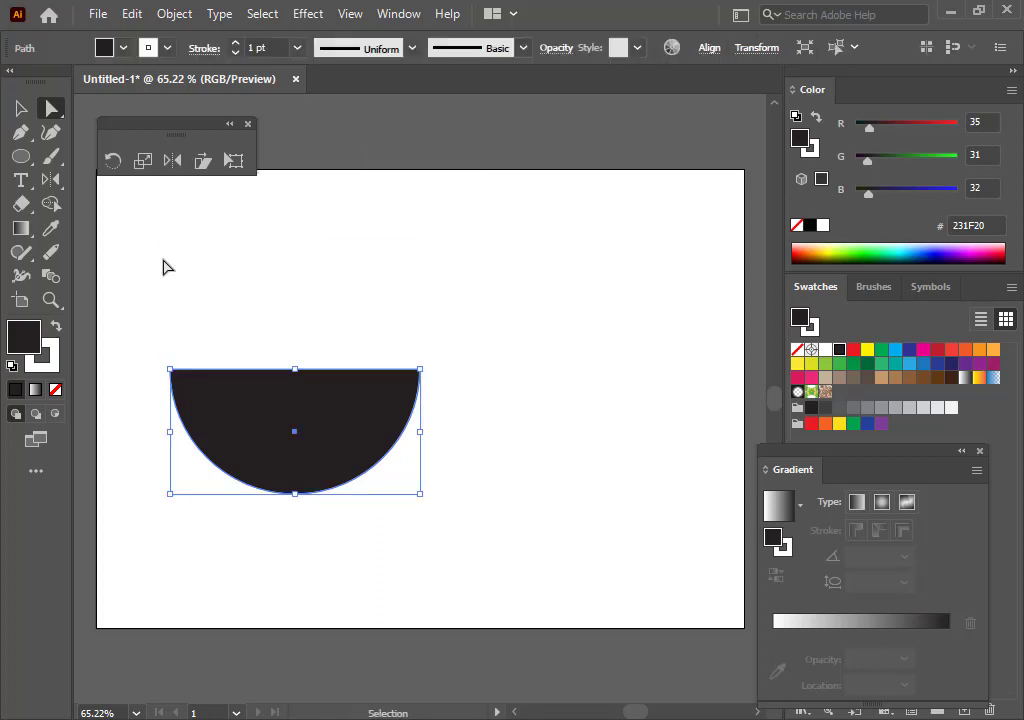
key("ctrl+z")
Delete the circle's right anchor point with Direct Selection, leaving only its left half
left_click(475, 343)
left_click_drag(430, 304, 408, 449)
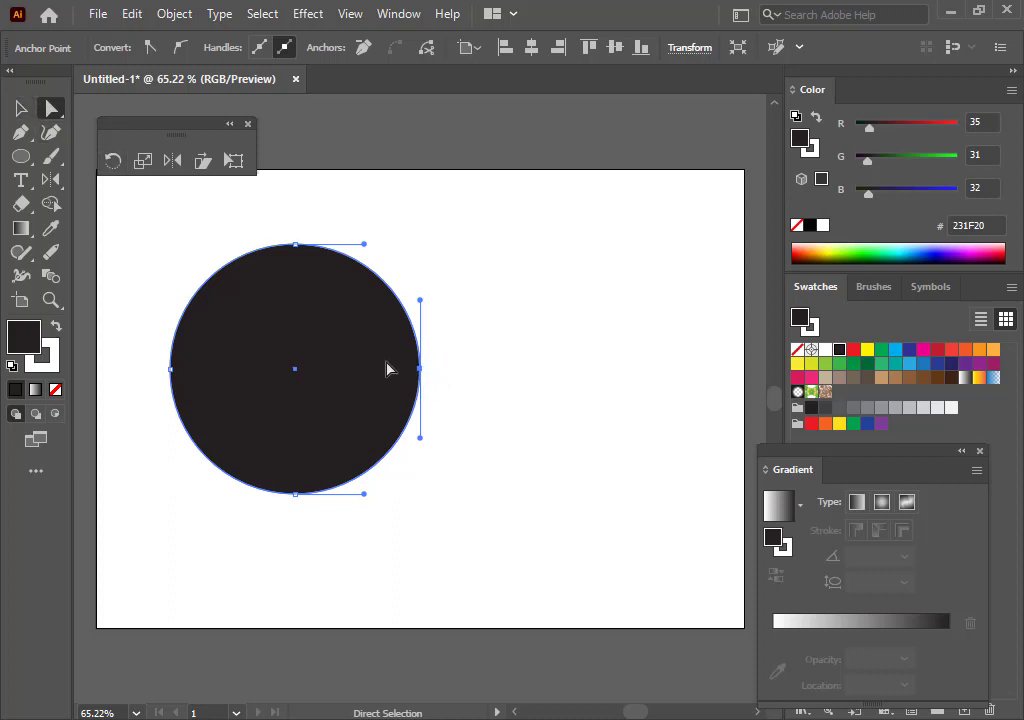
key("Delete")
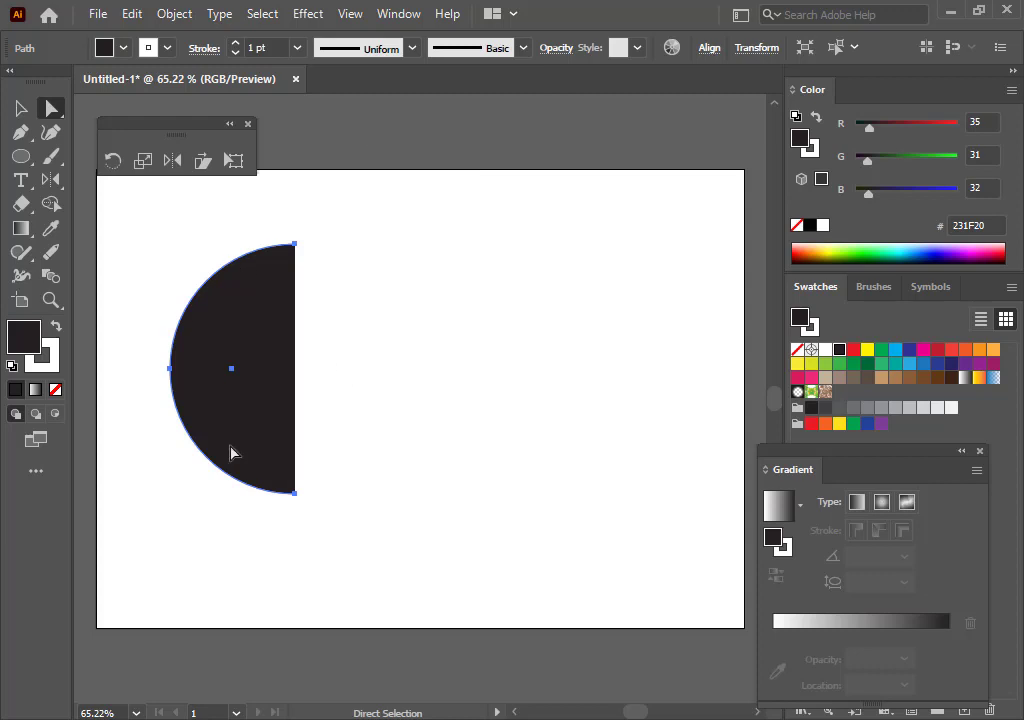
left_click(21, 108)
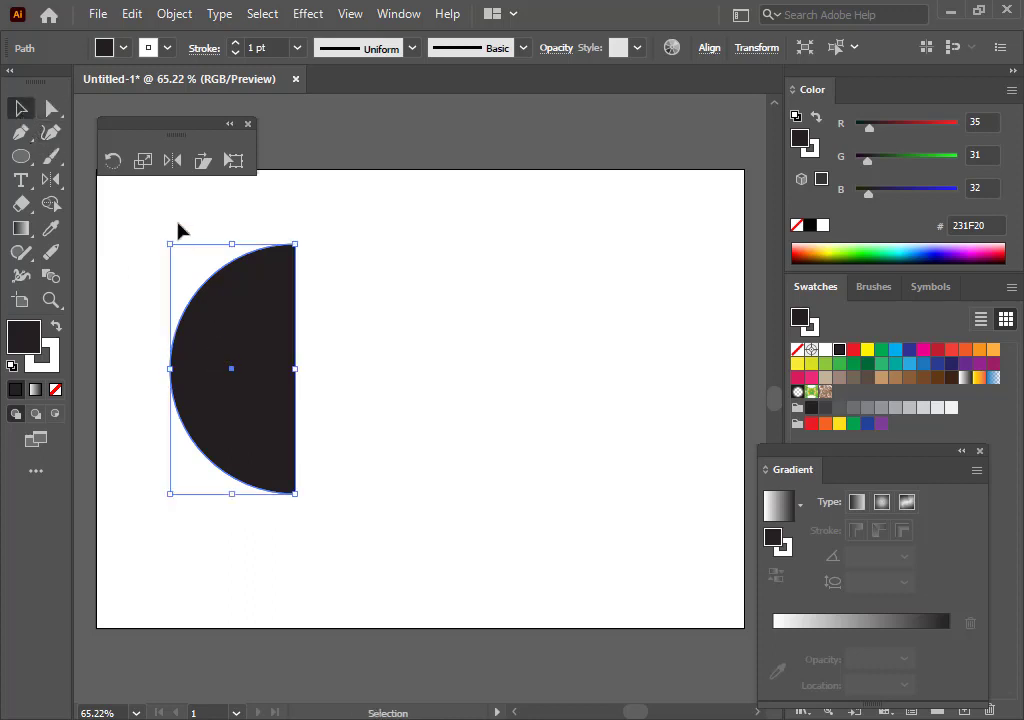
Reflect a copy of the half circle across the vertical axis through the middle of its straight edge, completing the circle
left_click(172, 161)
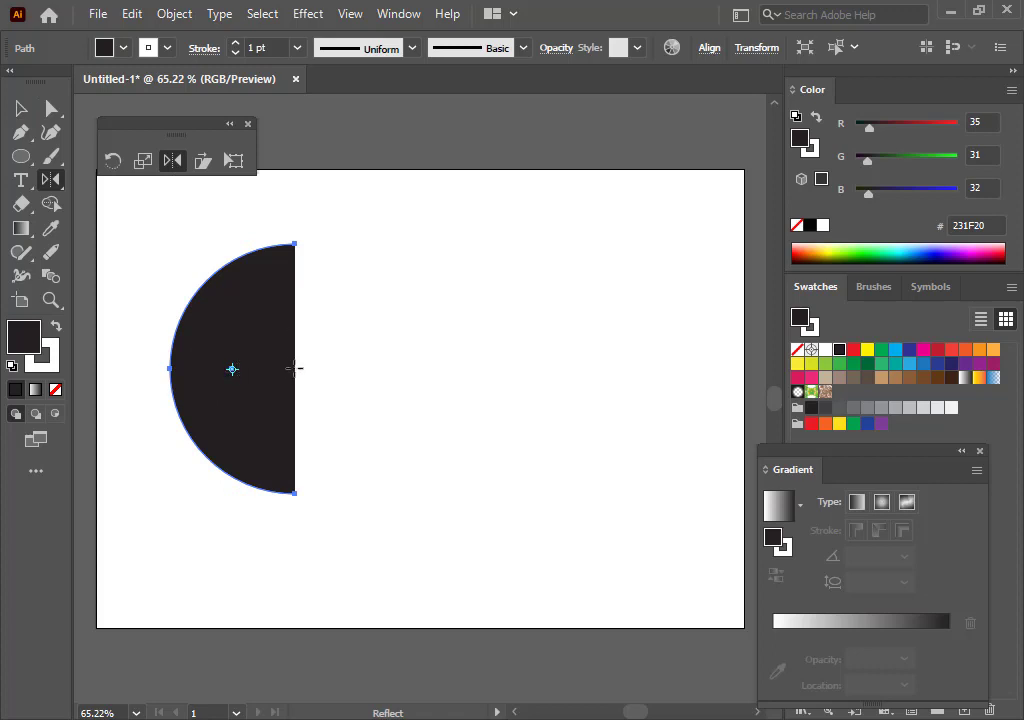
left_click(294, 368)
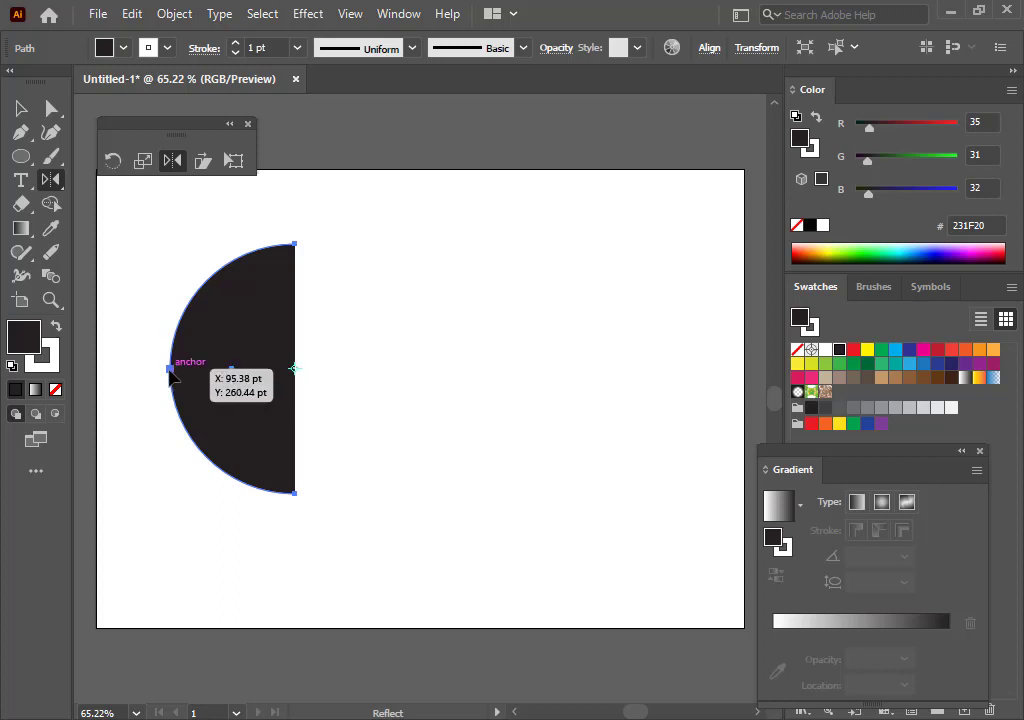
left_click_drag(170, 372, 317, 372)
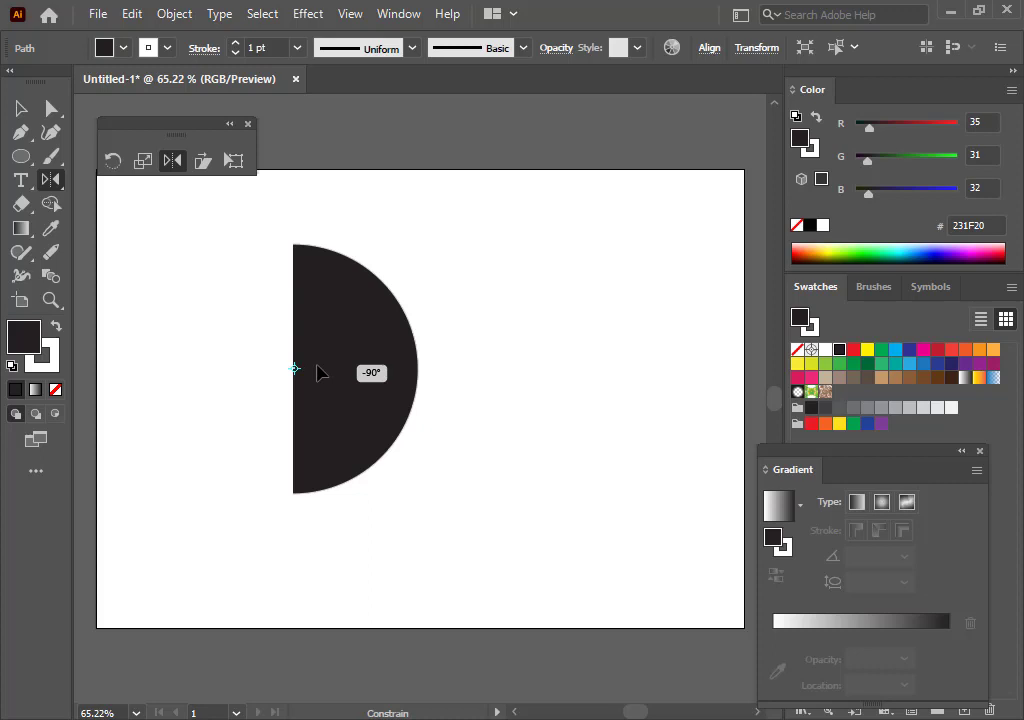
key("alt")
left_click_drag(317, 372, 321, 369)
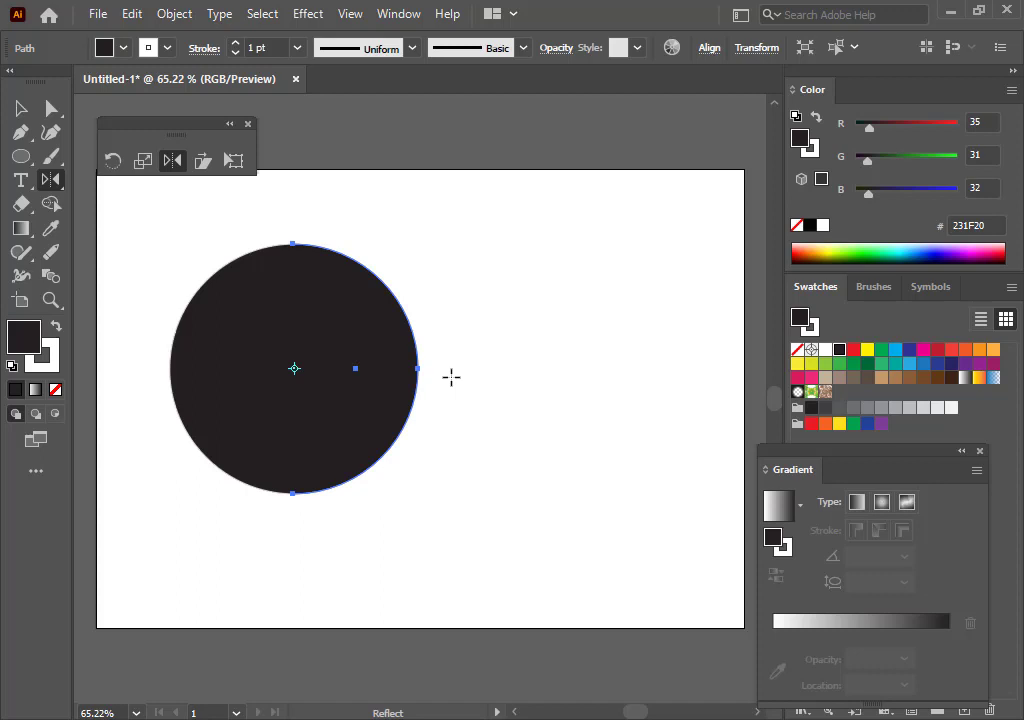
Pull the two half circles apart horizontally, and delete both of them from the artboard
left_click(21, 108)
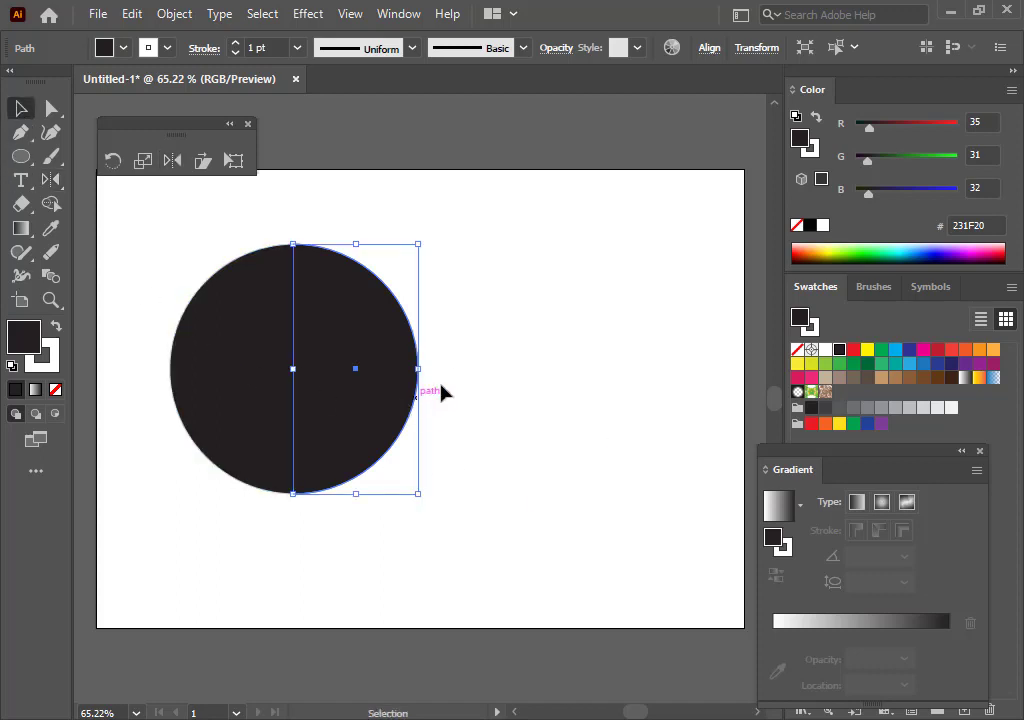
left_click_drag(357, 354, 403, 354)
left_click_drag(233, 361, 224, 361)
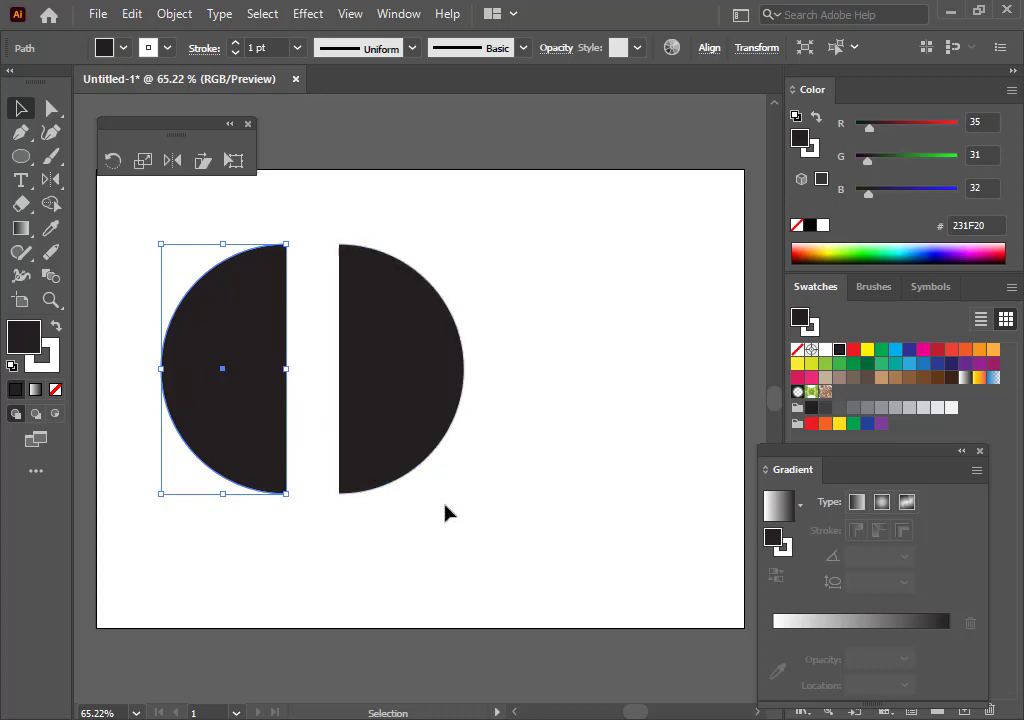
left_click_drag(477, 500, 185, 300)
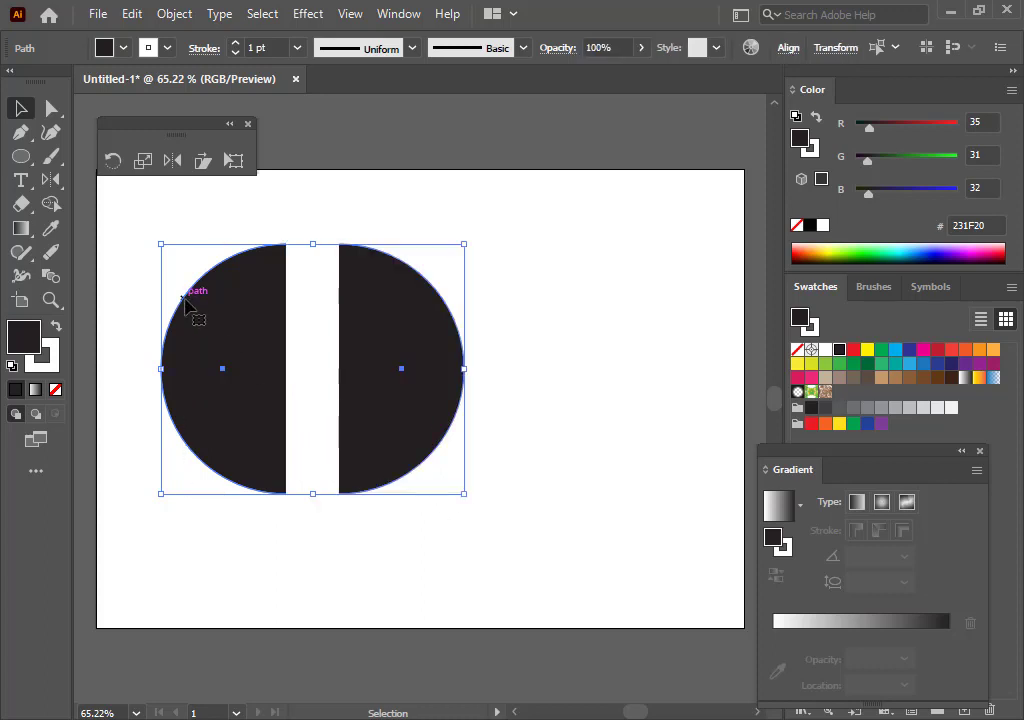
key("Delete")
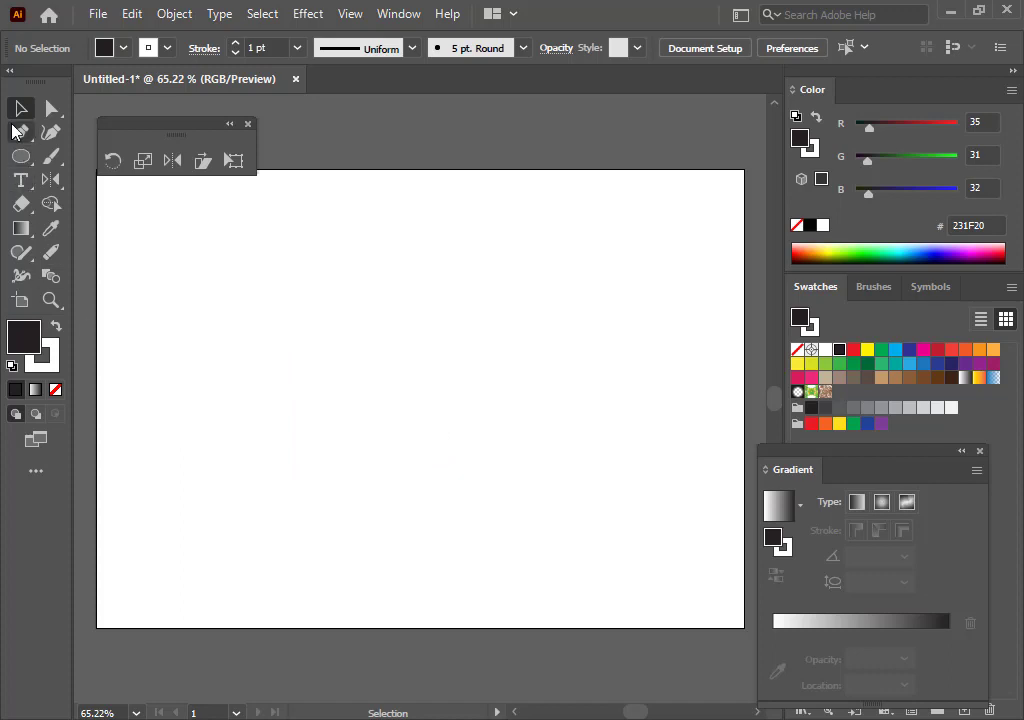
Draw a tall, narrow black rectangle as a pole near the artboard's right edge, and move it slightly upward
left_click_drag(24, 157, 110, 156)
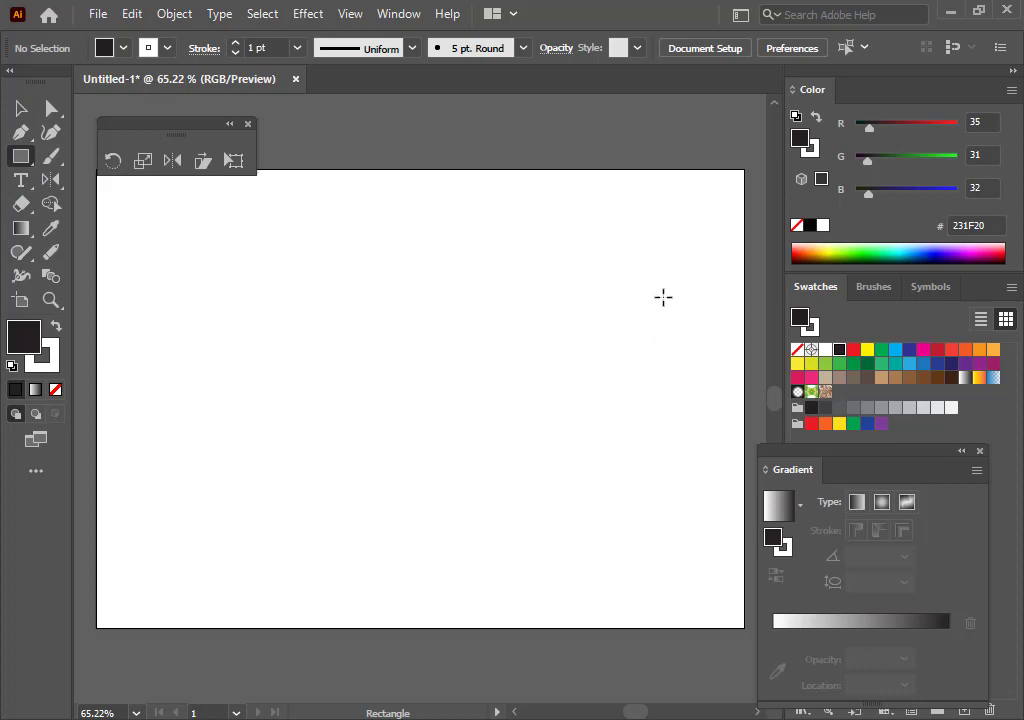
mouse_move(661, 263)
left_mouse_down()
mouse_move(686, 490)
mouse_move(682, 607)
left_mouse_up()
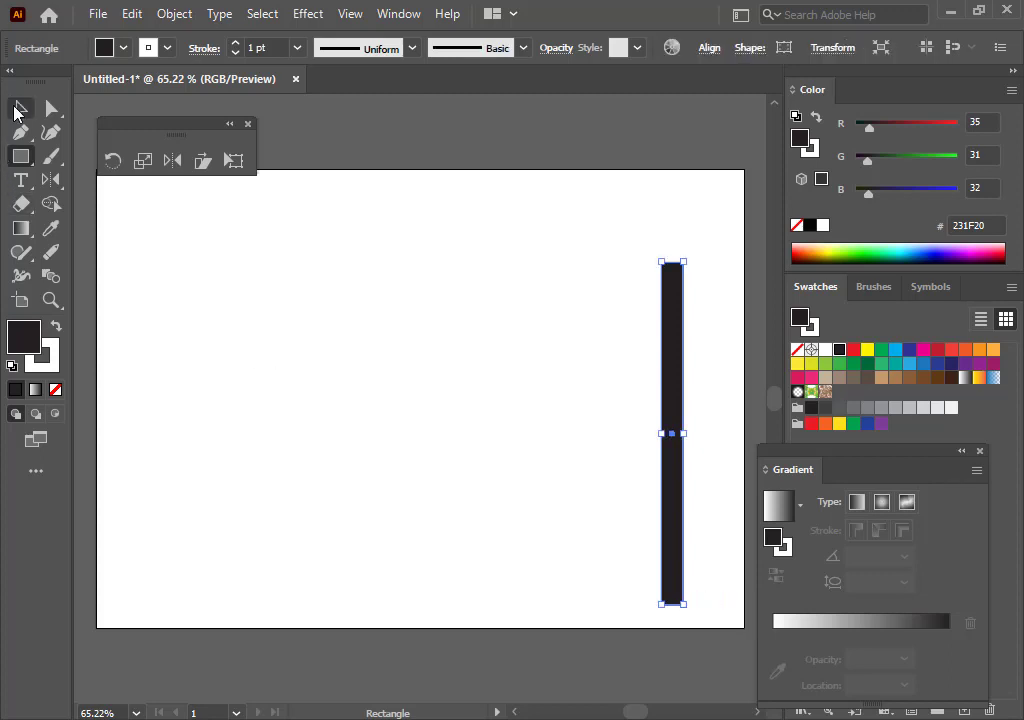
left_click(18, 109)
mouse_move(674, 379)
left_mouse_down()
mouse_move(664, 362)
mouse_move(677, 400)
left_mouse_up()
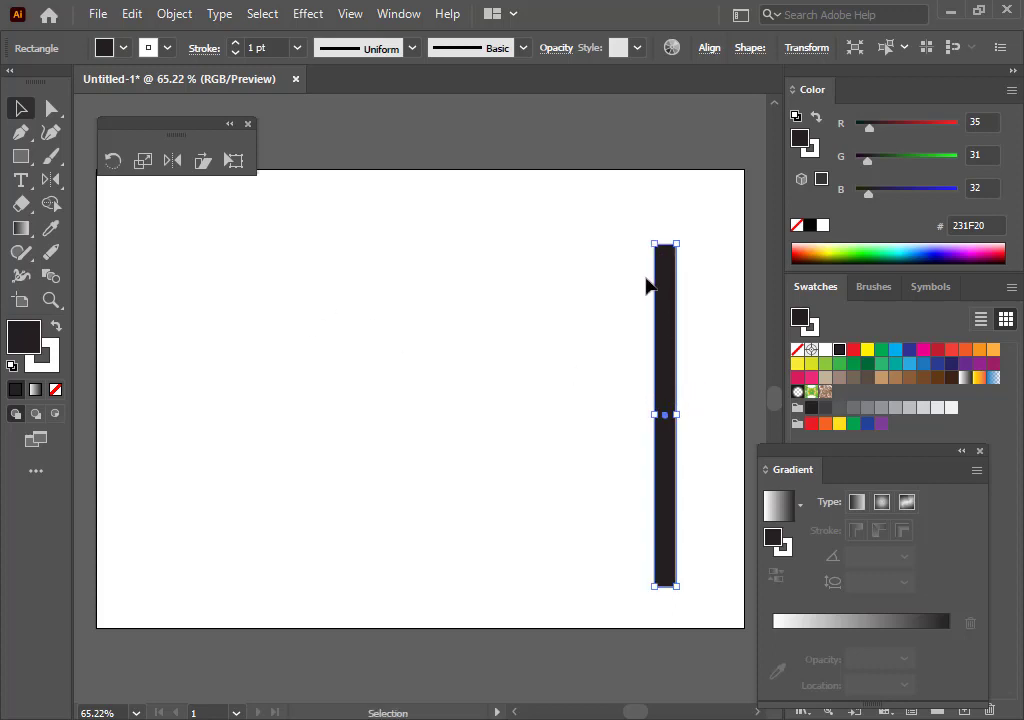
mouse_move(670, 318)
left_mouse_down()
mouse_move(672, 290)
mouse_move(680, 310)
left_mouse_up()
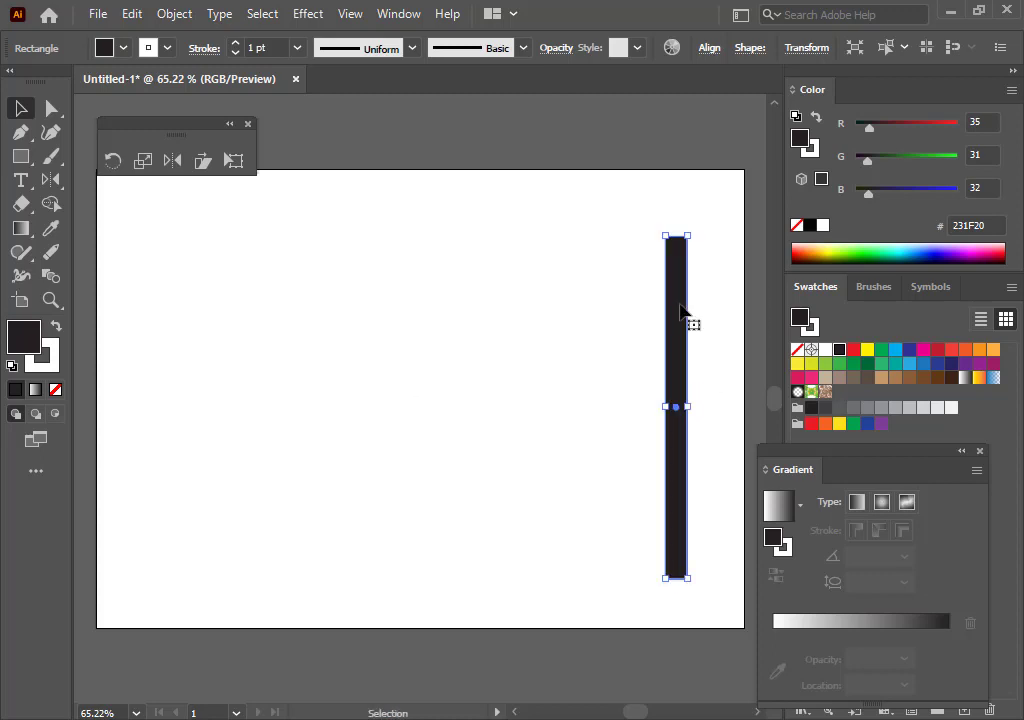
Draw a thin horizontal bar across the pole just below its top, and lengthen the bar toward the left
left_click(20, 157)
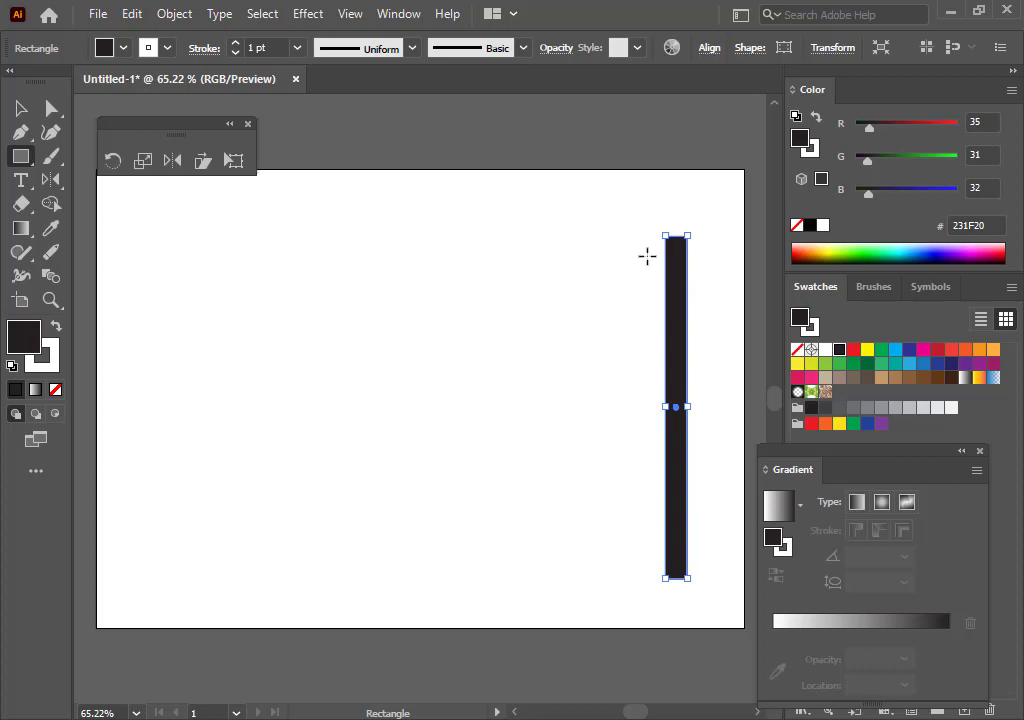
left_click_drag(618, 249, 698, 262)
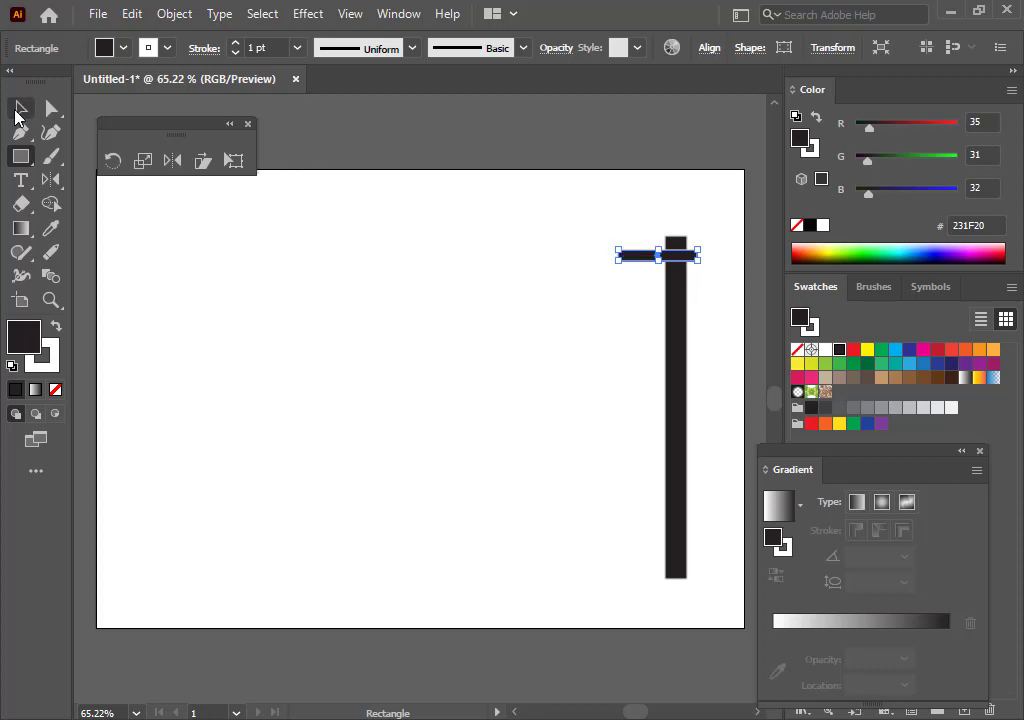
left_click(19, 112)
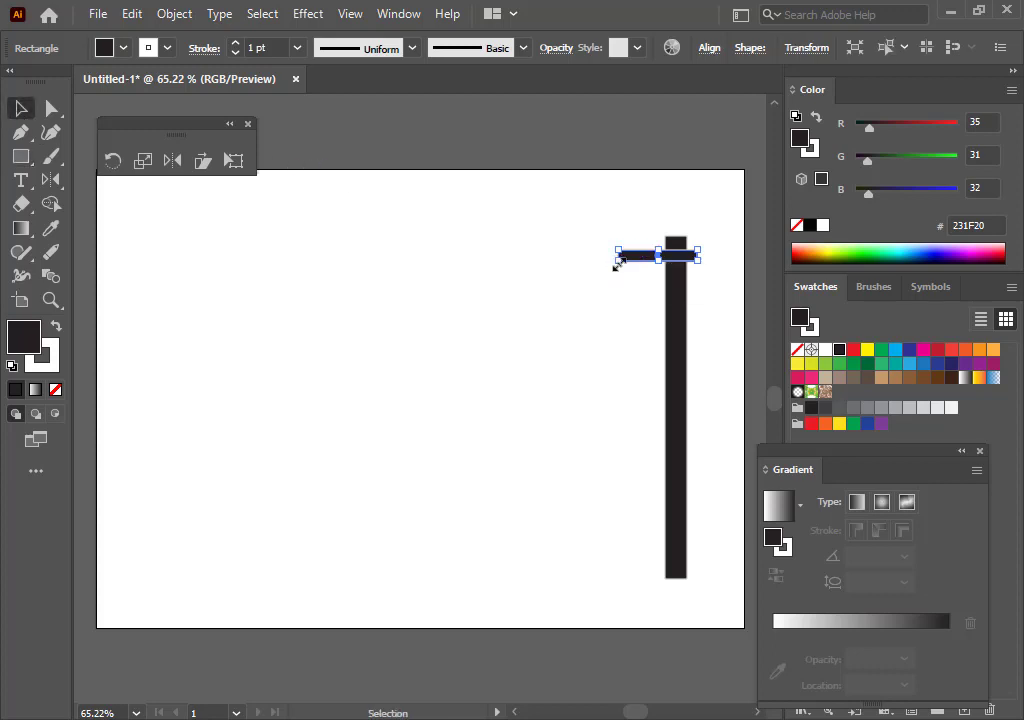
left_click_drag(617, 260, 577, 262)
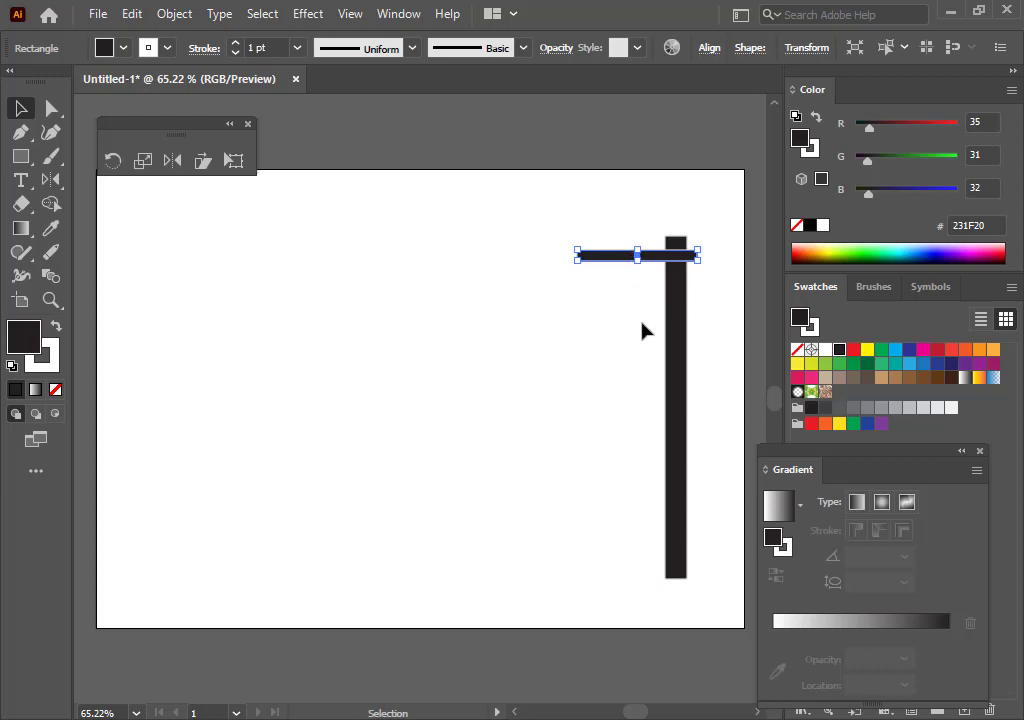
left_click_drag(642, 345, 494, 341)
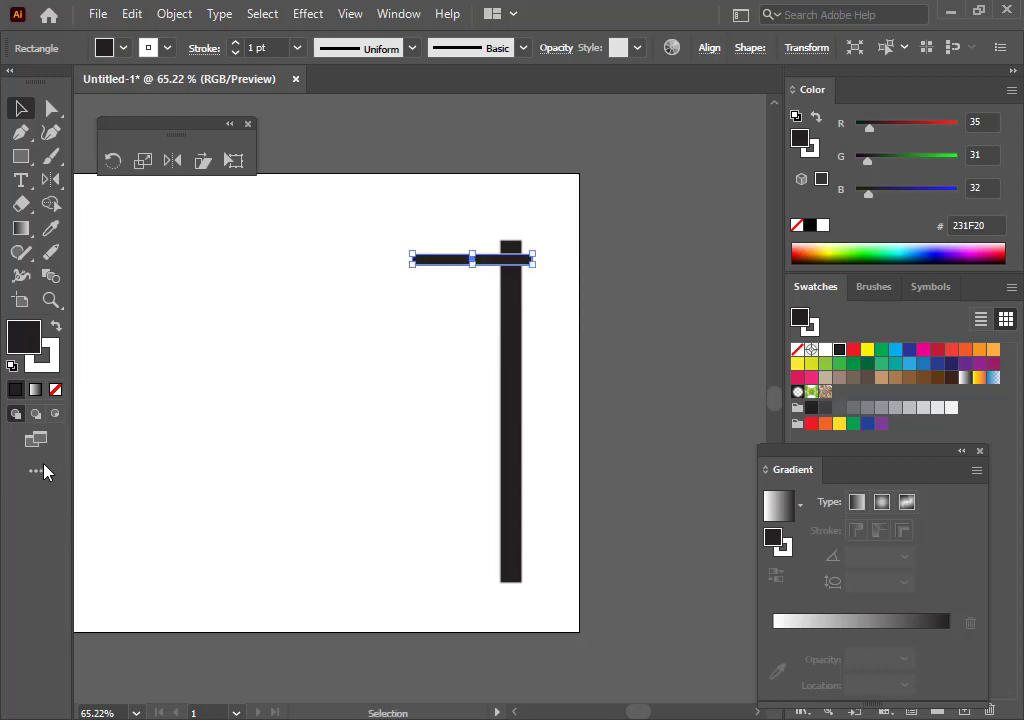
left_click(51, 300)
left_click_drag(498, 267, 644, 394)
left_click(465, 262, "ctrl")
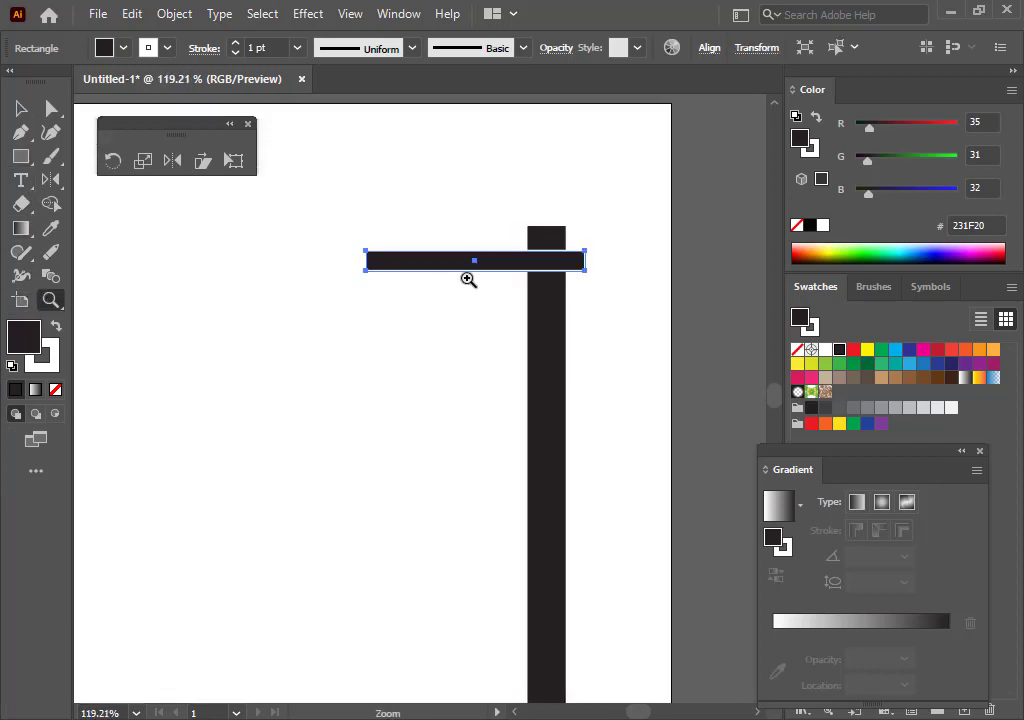
left_click_drag(469, 277, 553, 370)
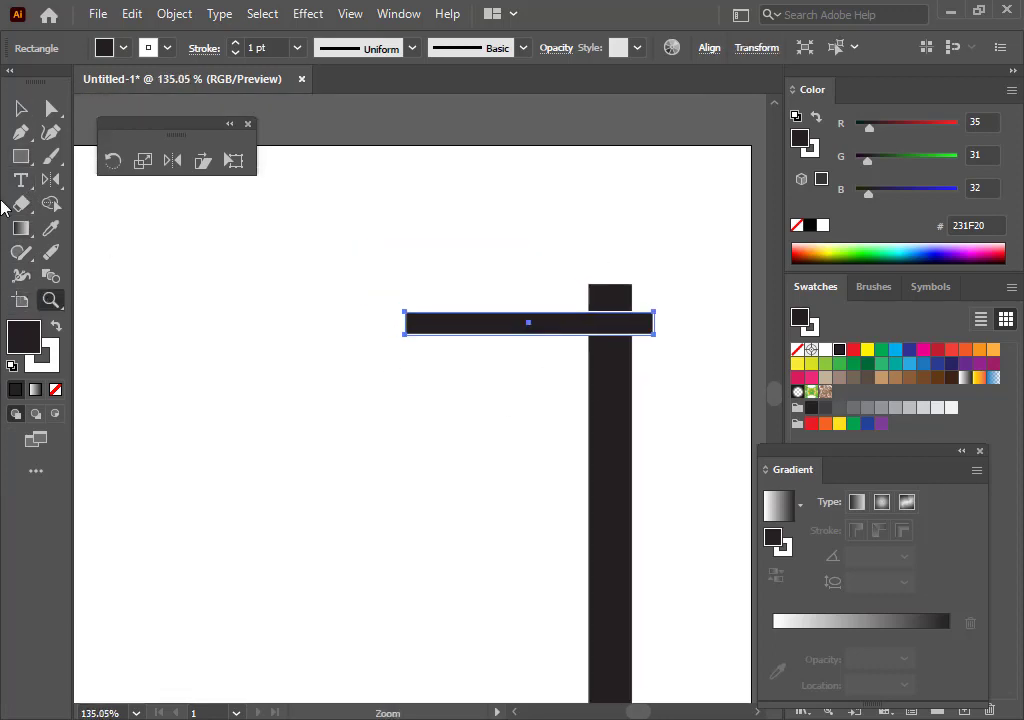
left_click(19, 160)
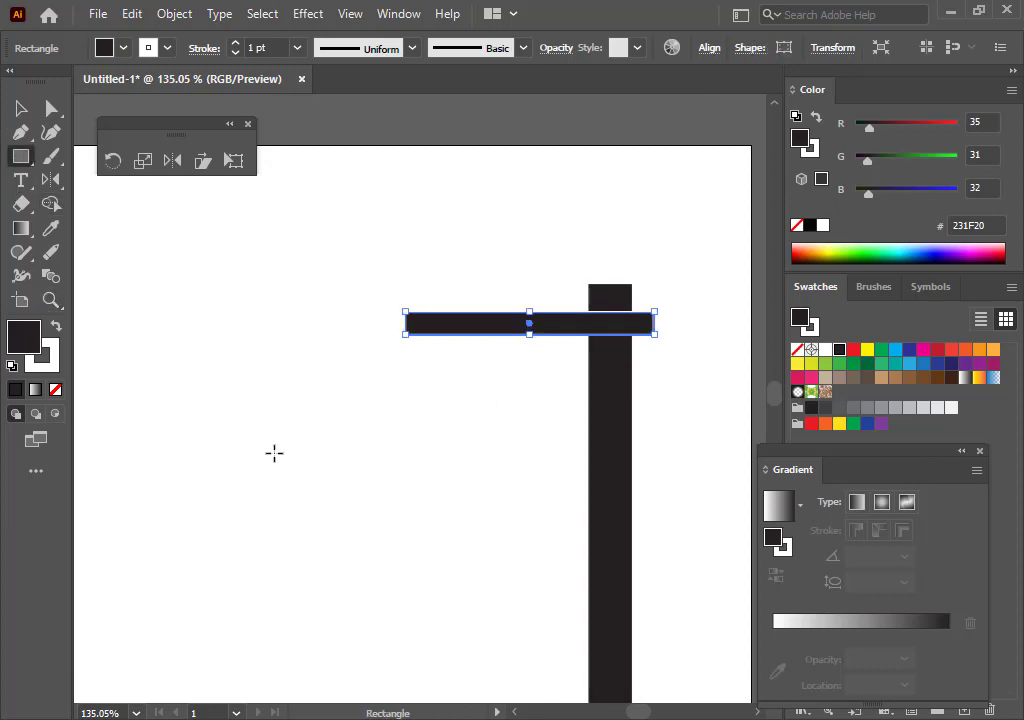
left_click_drag(263, 457, 316, 509)
key("ctrl+z")
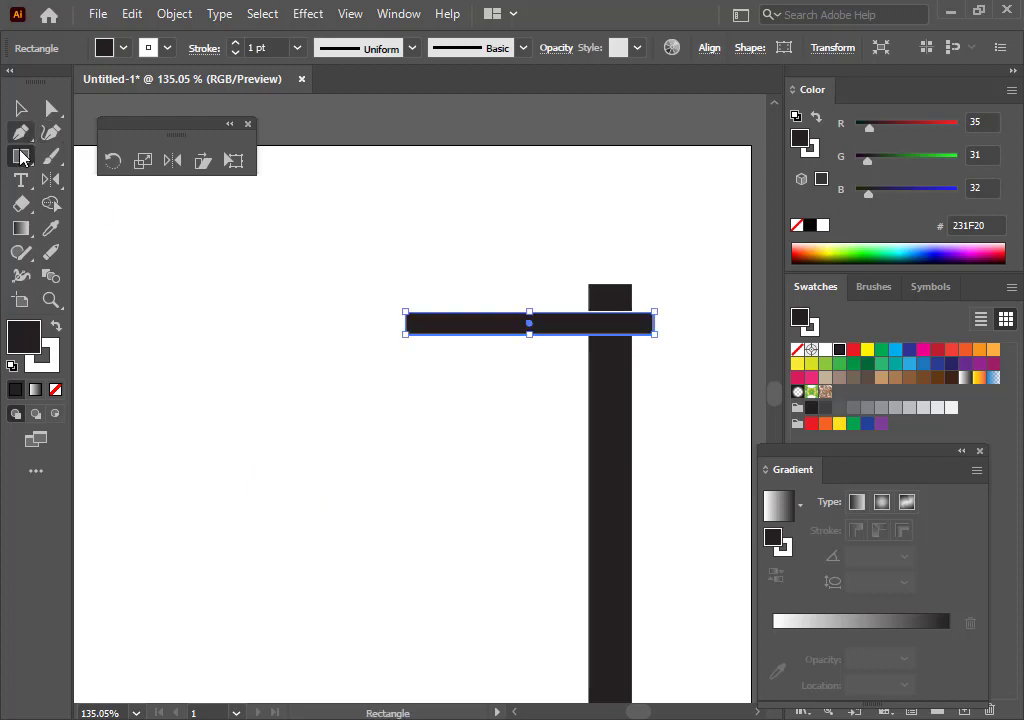
Draw a small black circle below and to the left of the horizontal bar with the Ellipse tool
left_click_drag(21, 157, 114, 181)
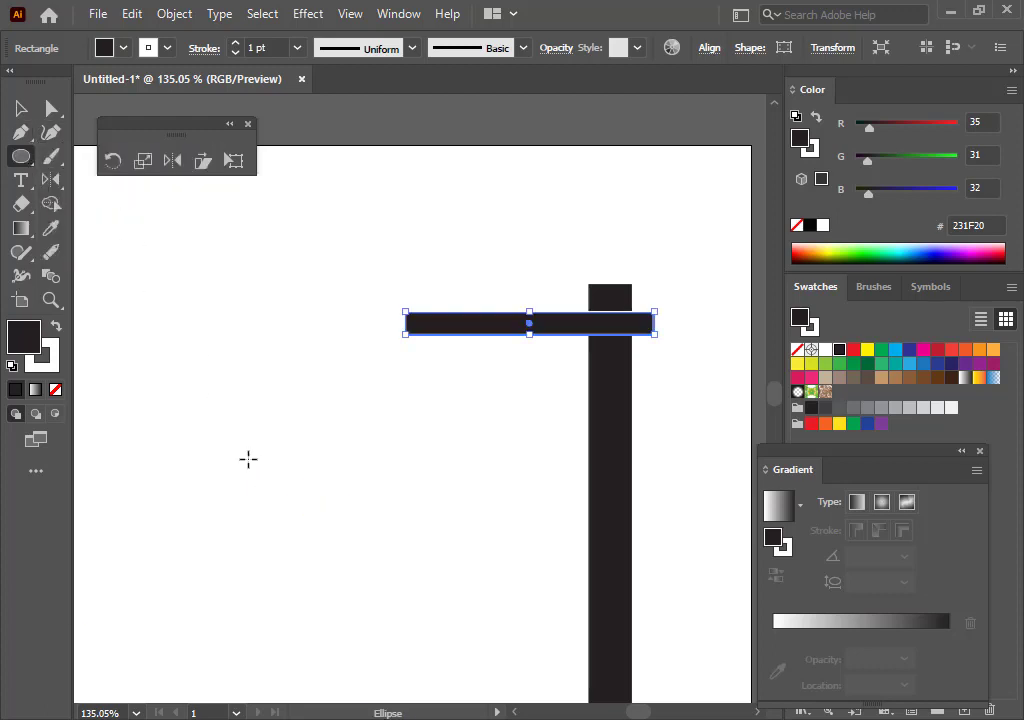
left_click_drag(235, 444, 300, 523)
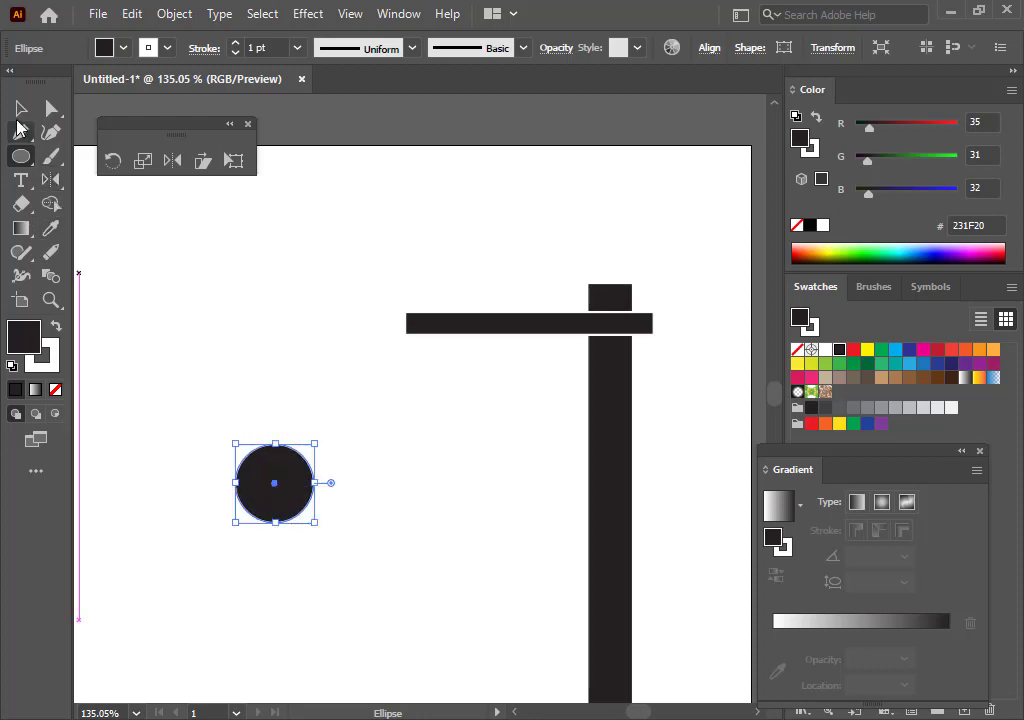
left_click(15, 113)
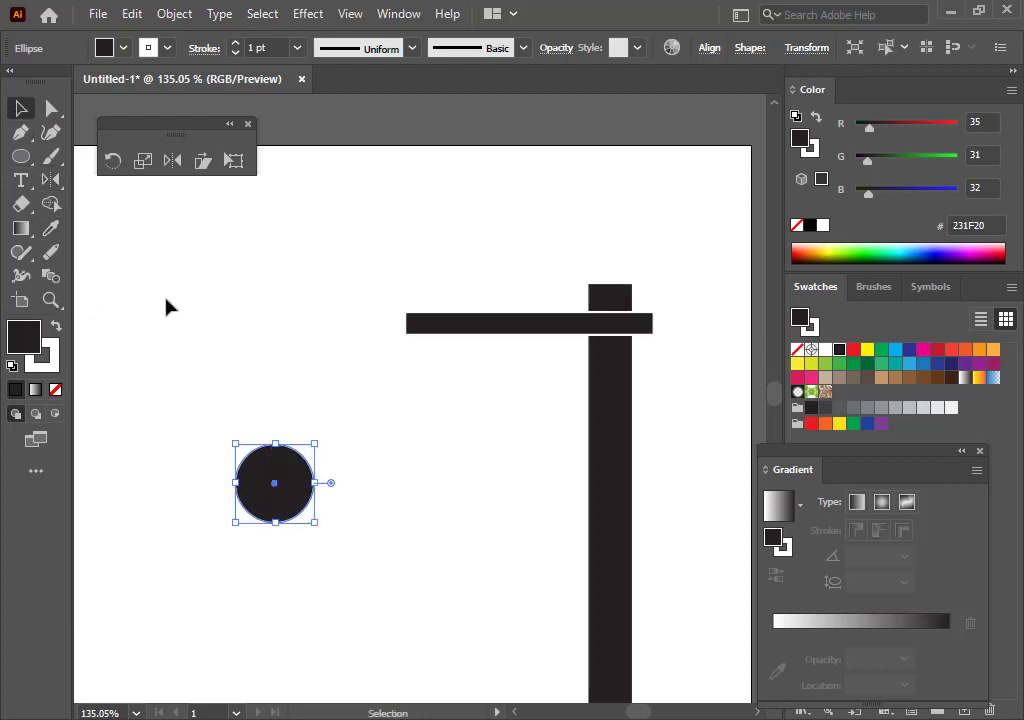
Draw a short, narrow vertical rectangle as a stem rising from the top centre of the black circle
left_click(21, 156)
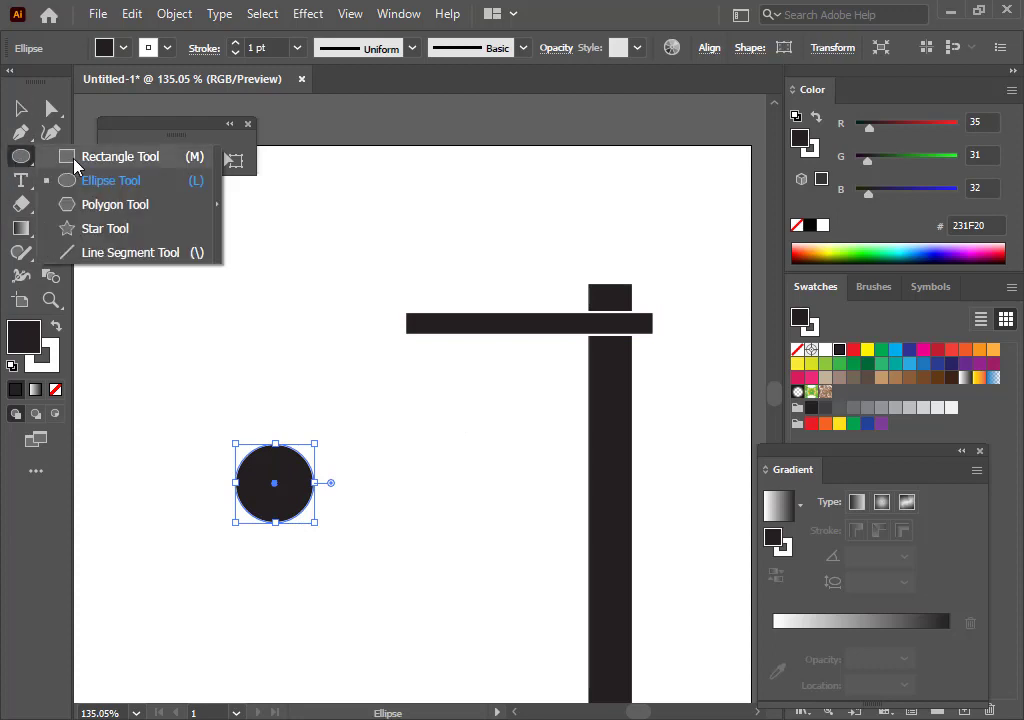
left_click(75, 160)
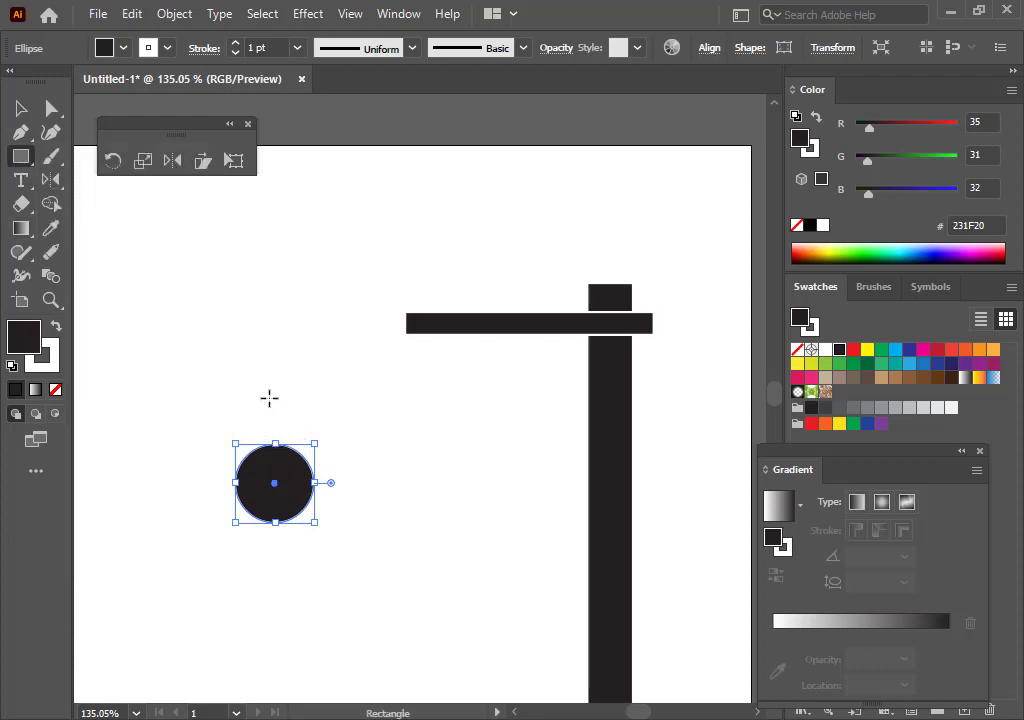
left_click_drag(269, 398, 282, 452)
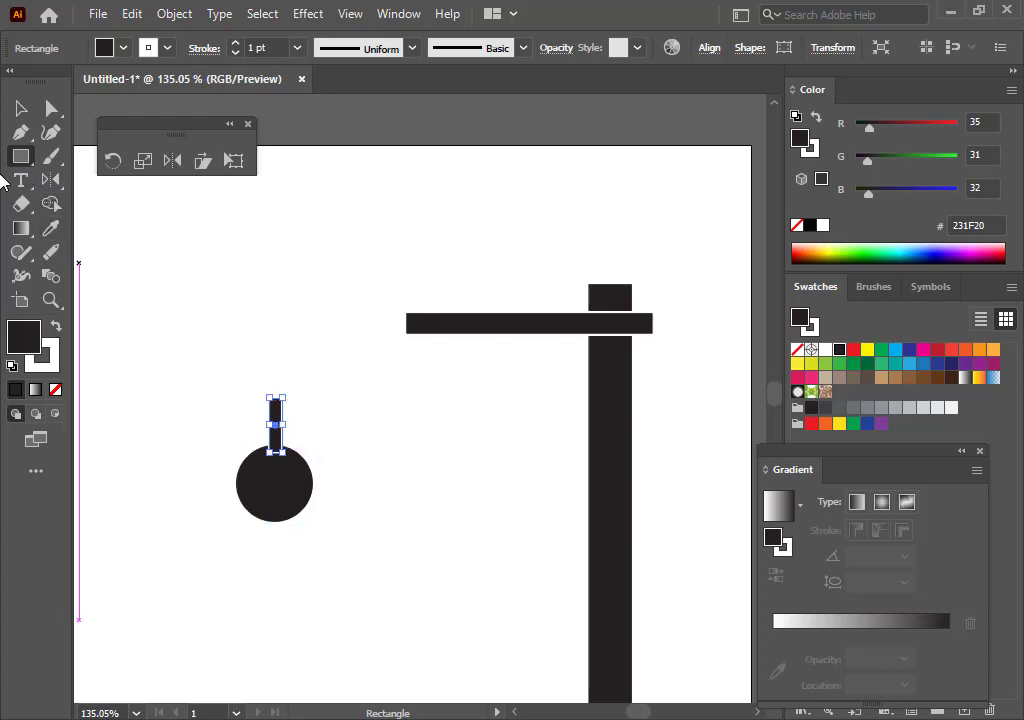
Select the stem and the circle together and remove their stroke
key("v")
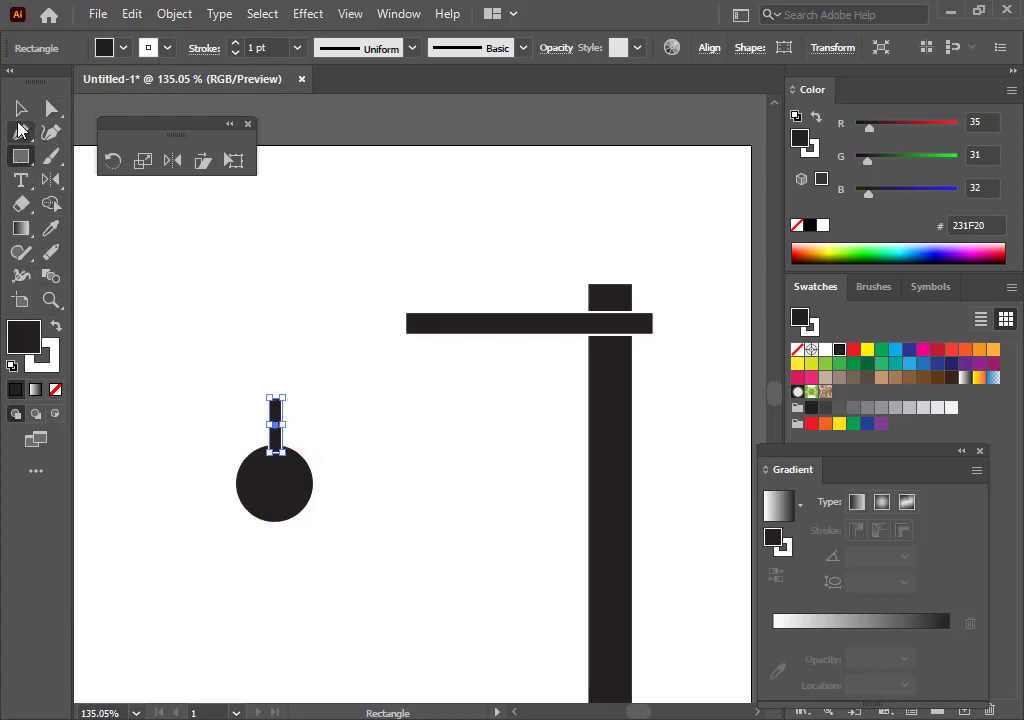
left_click_drag(342, 546, 342, 546)
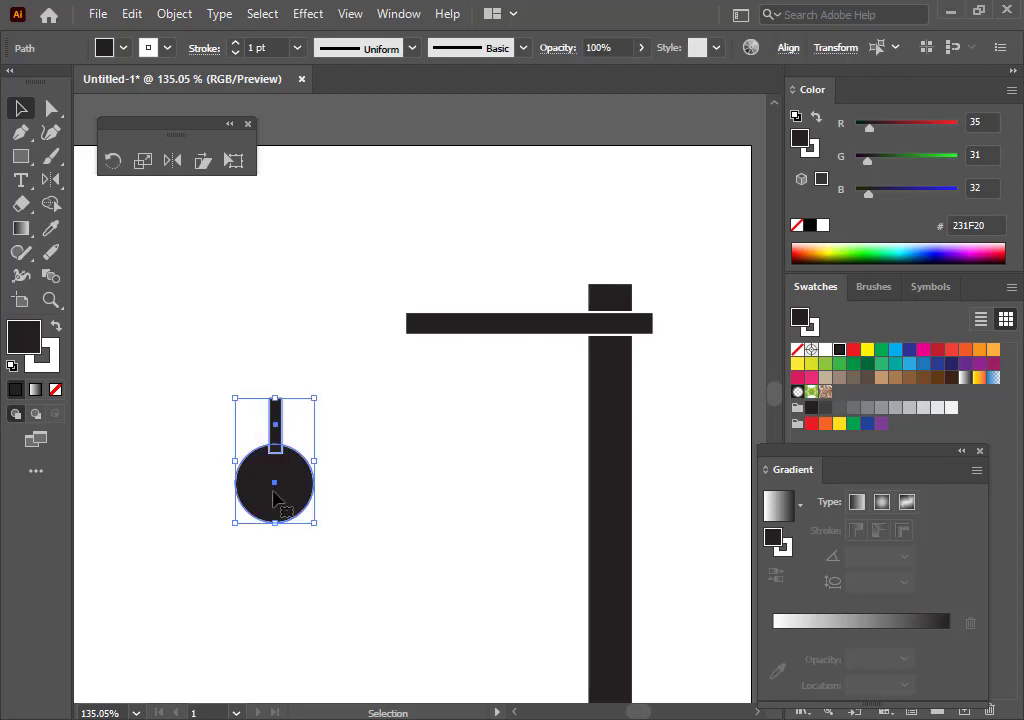
left_click(52, 368)
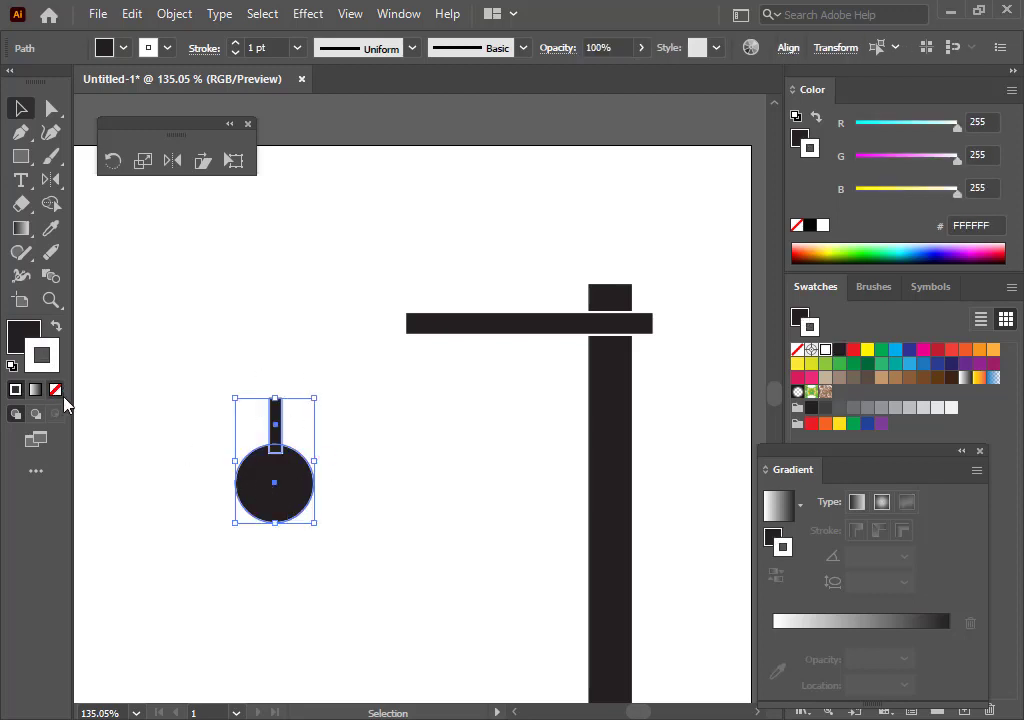
left_click(55, 389)
left_click(205, 487)
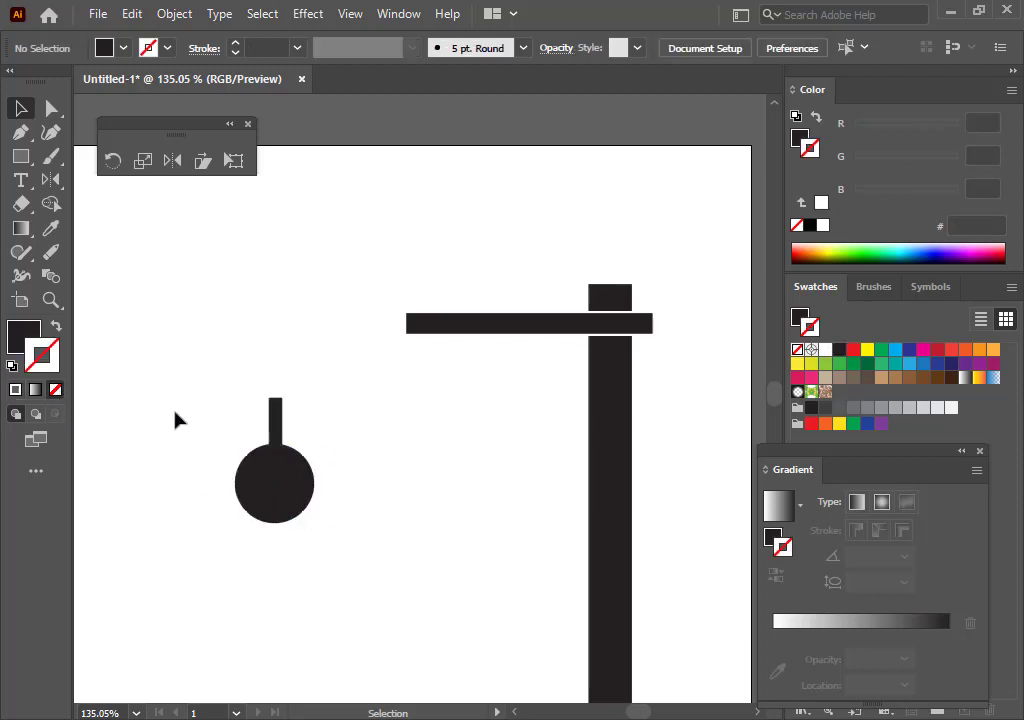
Group the stem and circle, and move the group so it hangs beneath the left end of the horizontal bar
left_click_drag(181, 354, 315, 528)
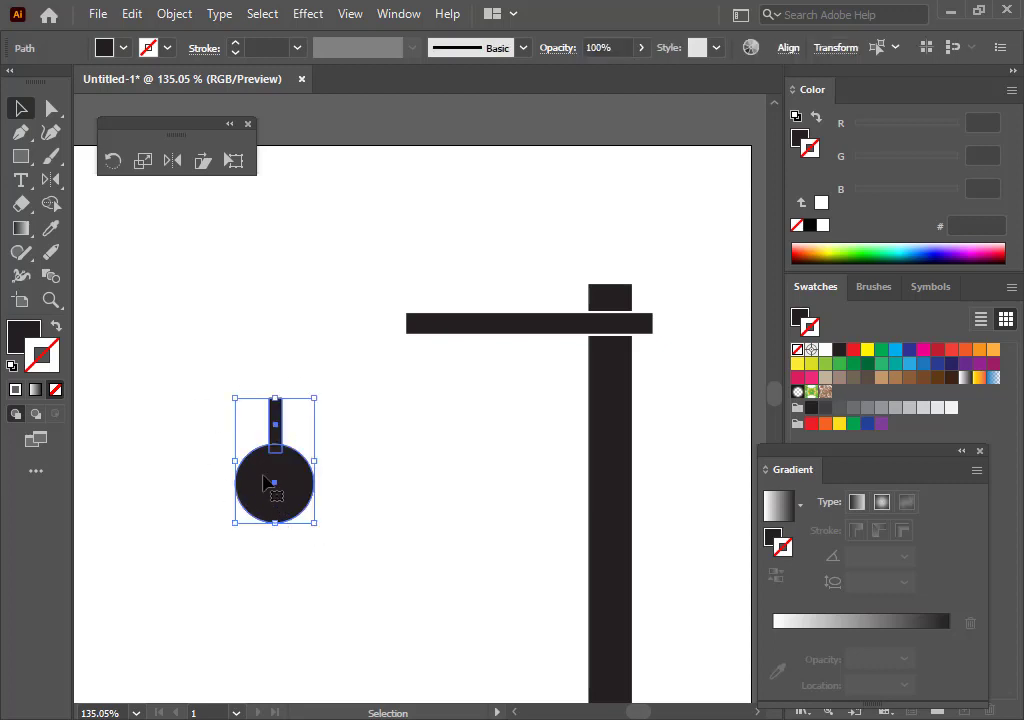
key("a")
key("ctrl+g")
key("v")
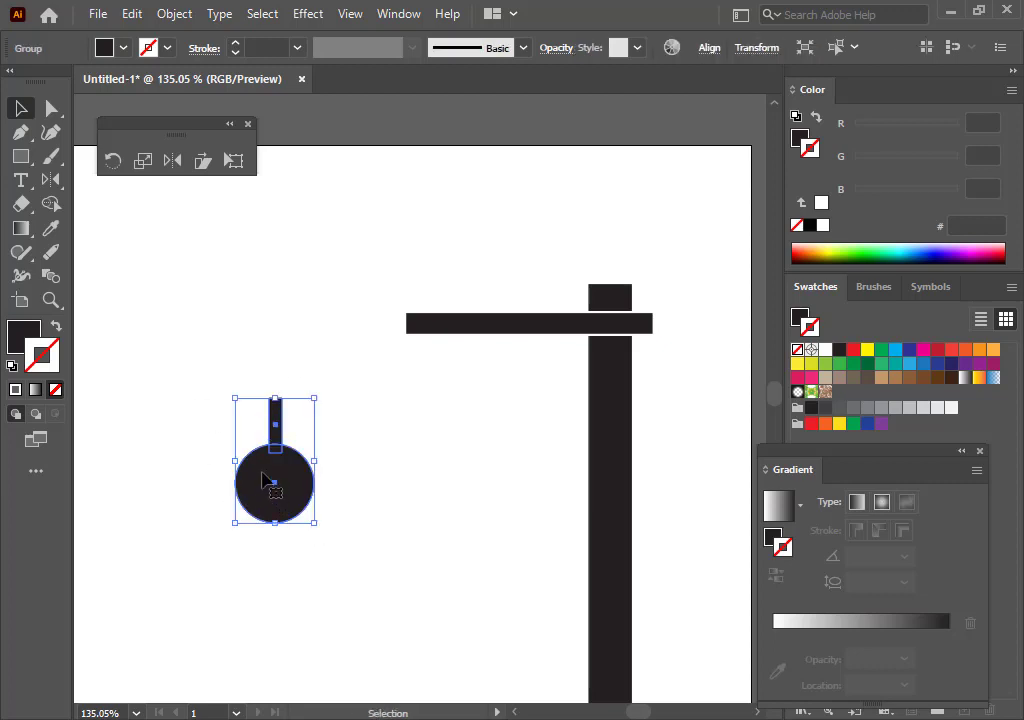
left_click_drag(273, 486, 463, 476)
left_click_drag(458, 432, 434, 414)
left_click(506, 536)
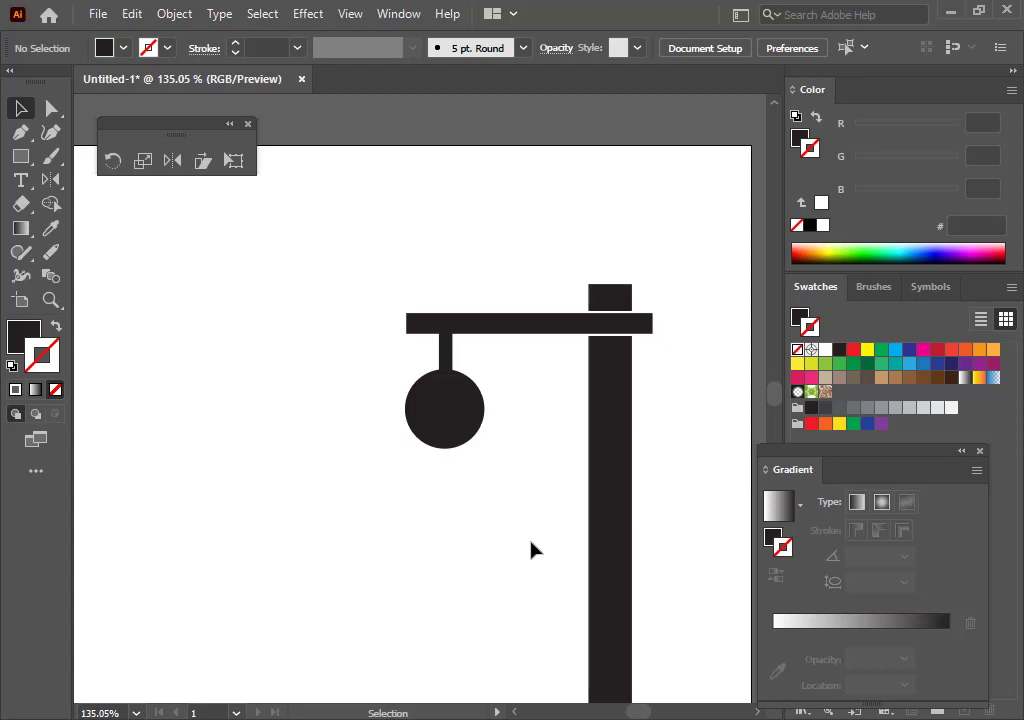
Group the pole, horizontal bar and hanging circle into one lamp post
left_click_drag(541, 540, 509, 477)
key("z")
key("space")
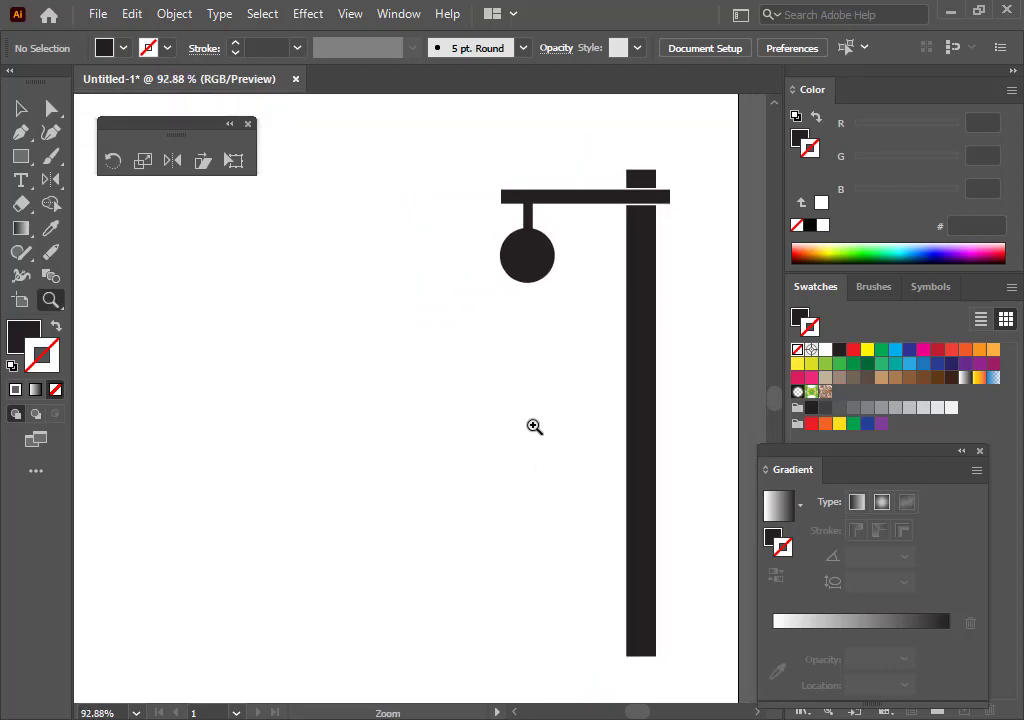
left_click_drag(534, 426, 455, 528)
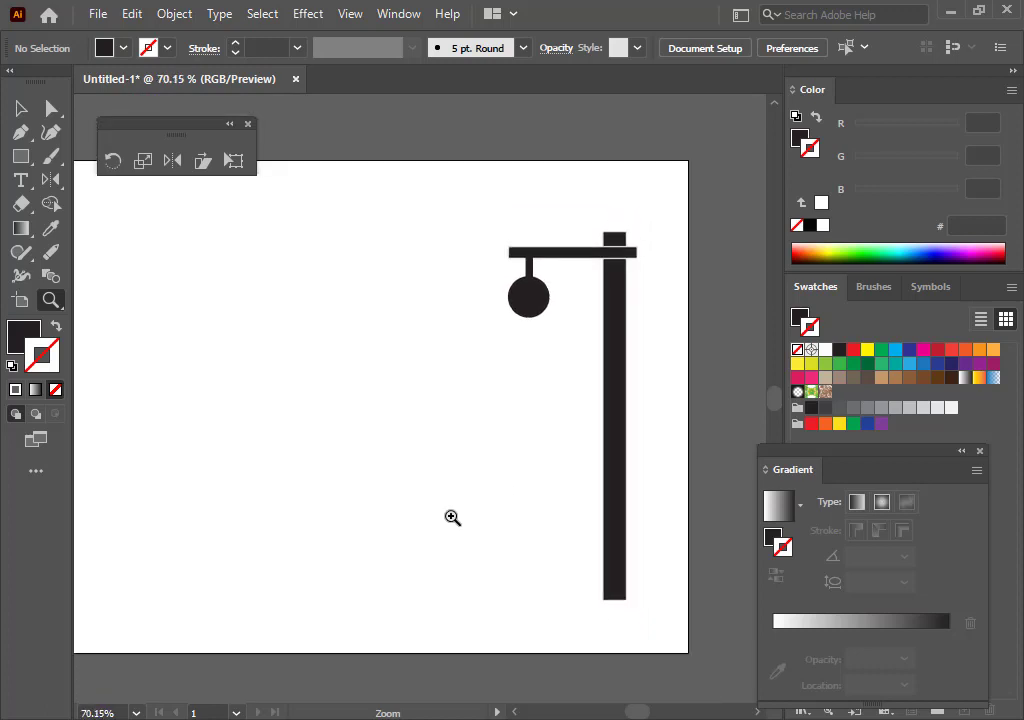
left_click(21, 108)
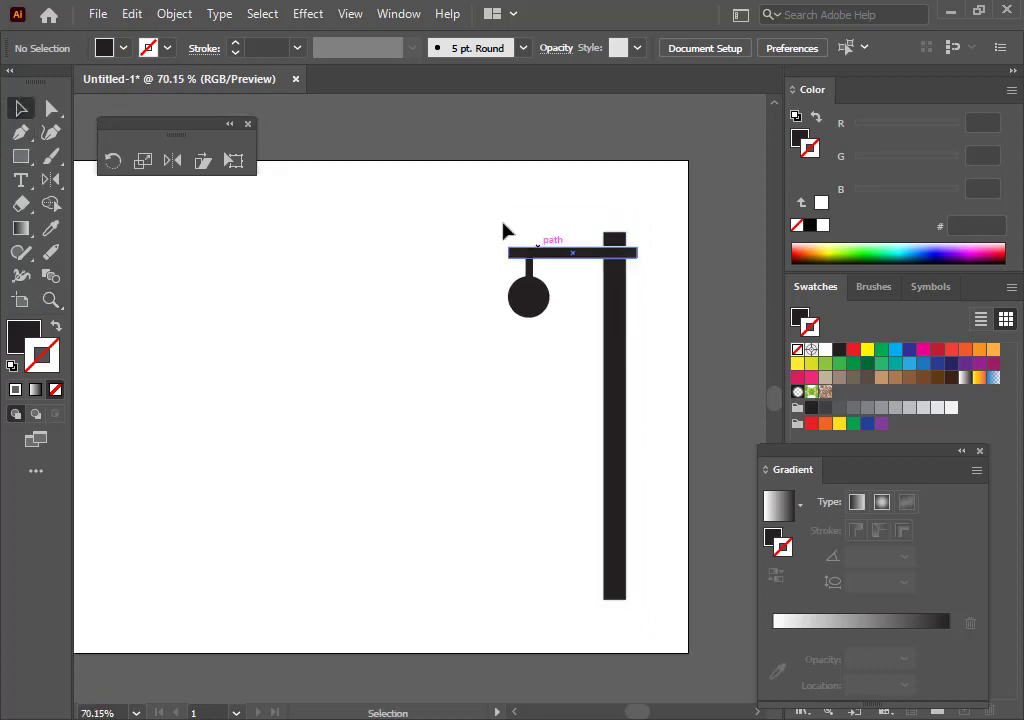
left_click_drag(467, 195, 636, 614)
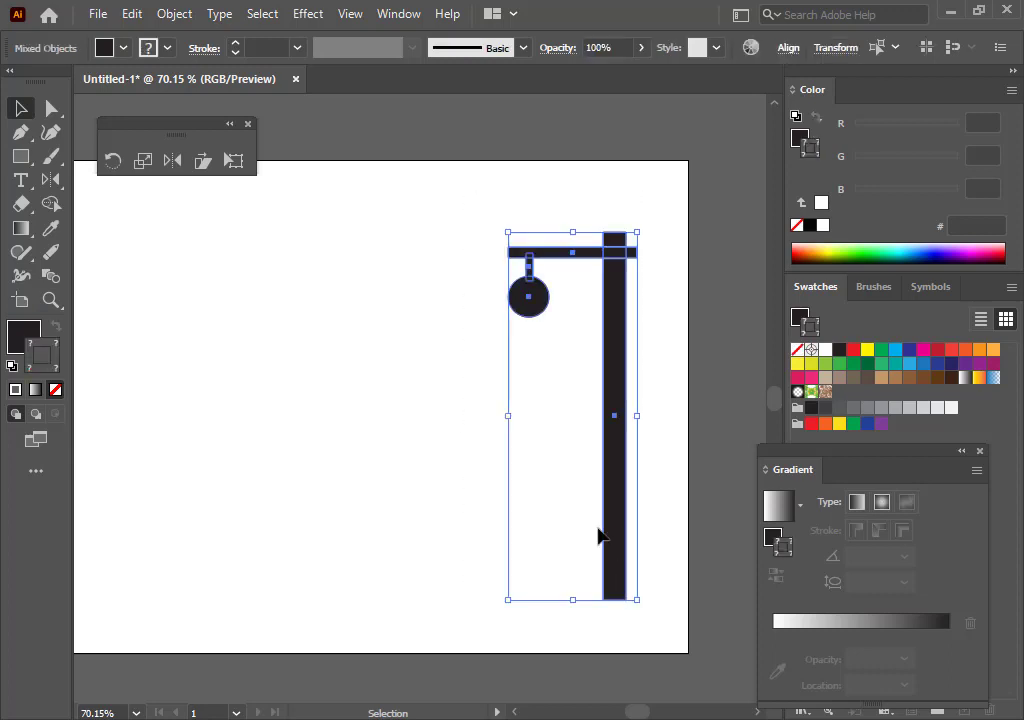
right_click(613, 530)
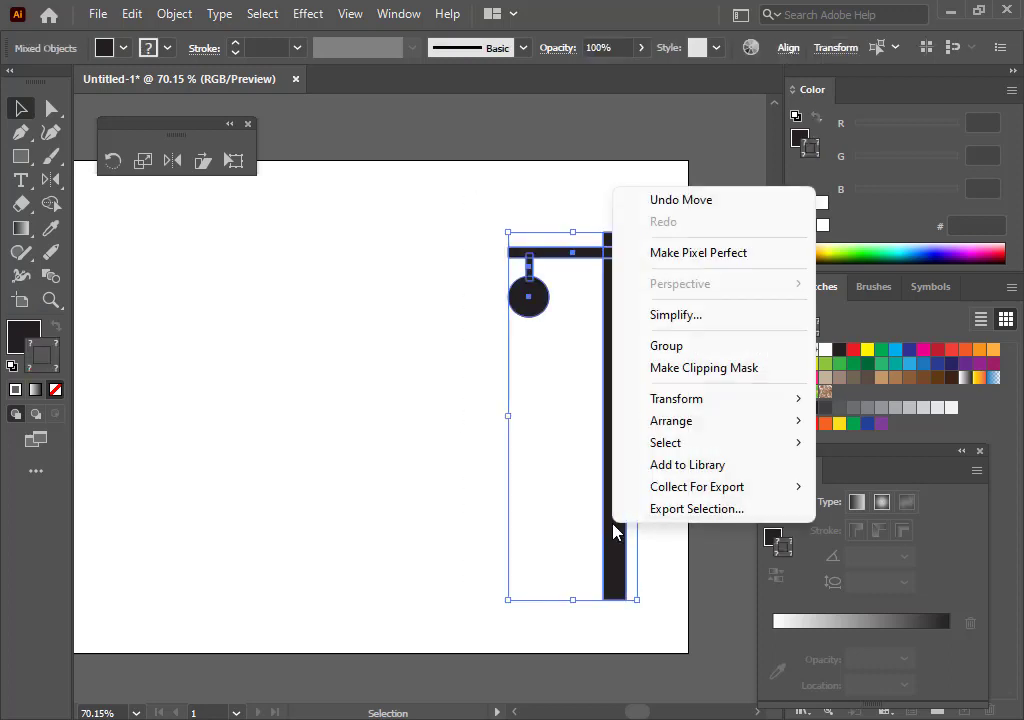
left_click(689, 356)
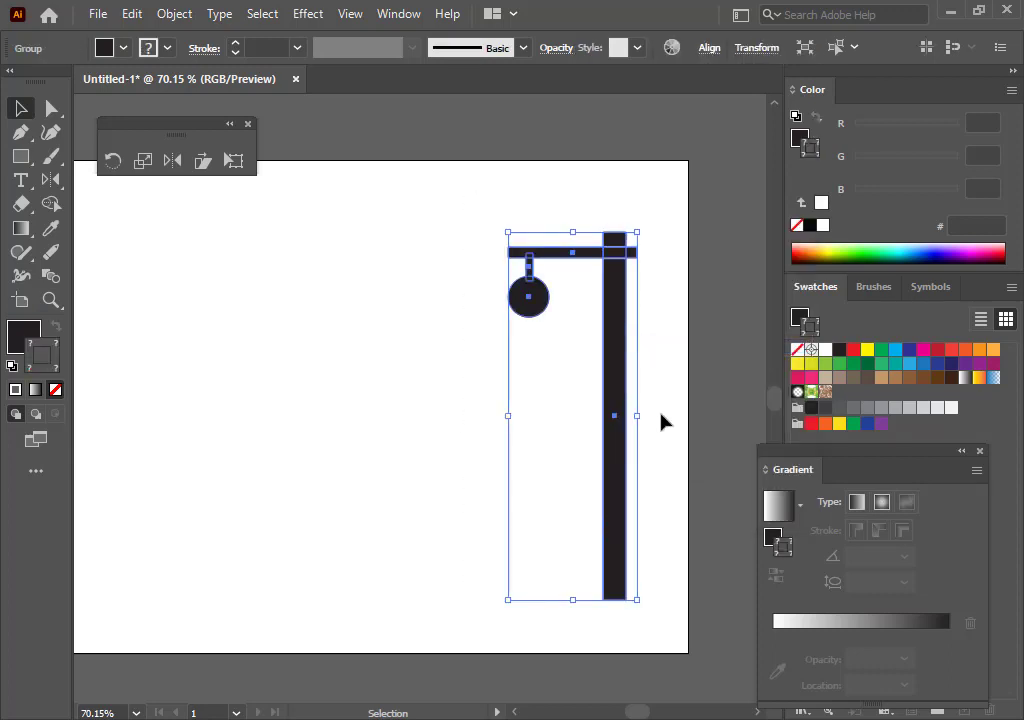
right_click(618, 484)
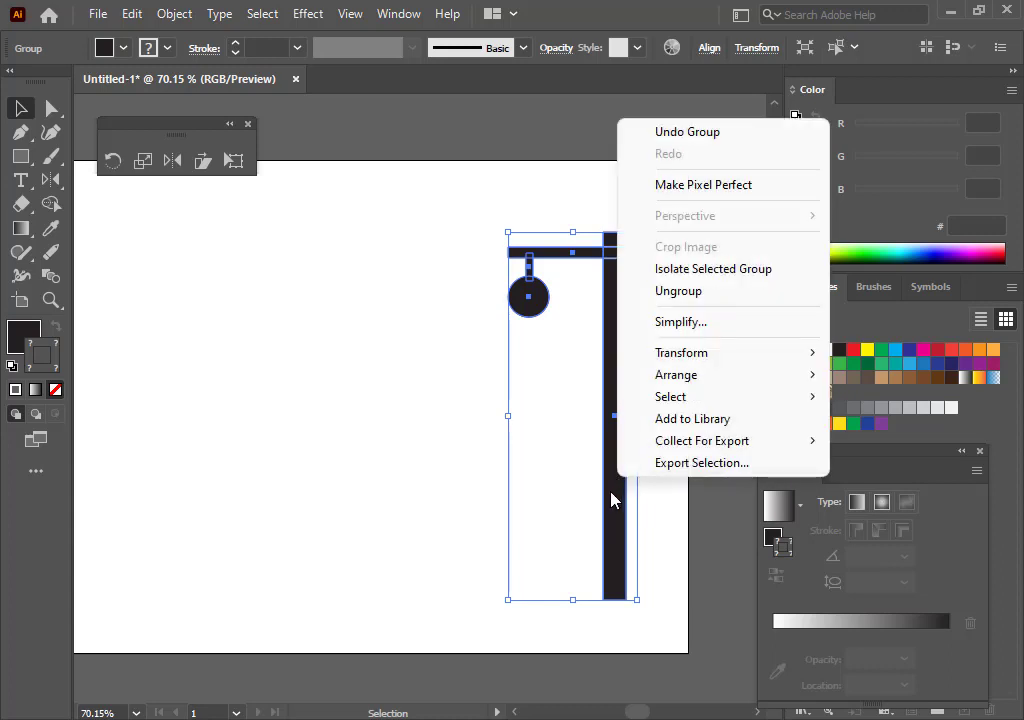
left_click(610, 498)
left_click(427, 400)
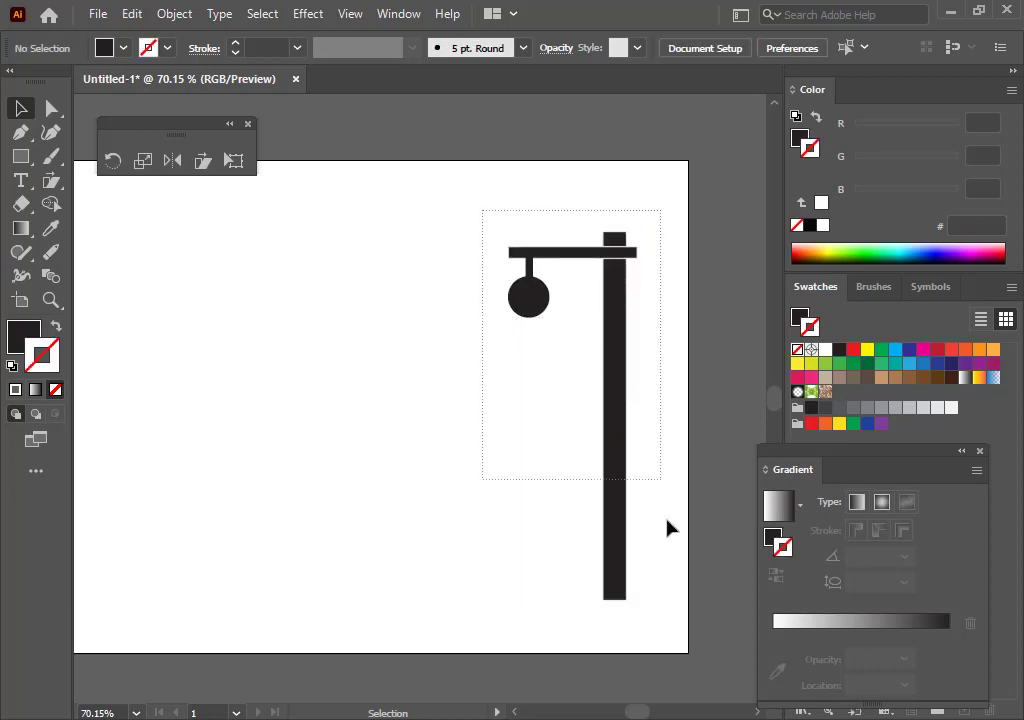
Create a mirrored copy of the lamp post group with Reflect at an axis angle of -90°
left_click(614, 537)
right_click(614, 497)
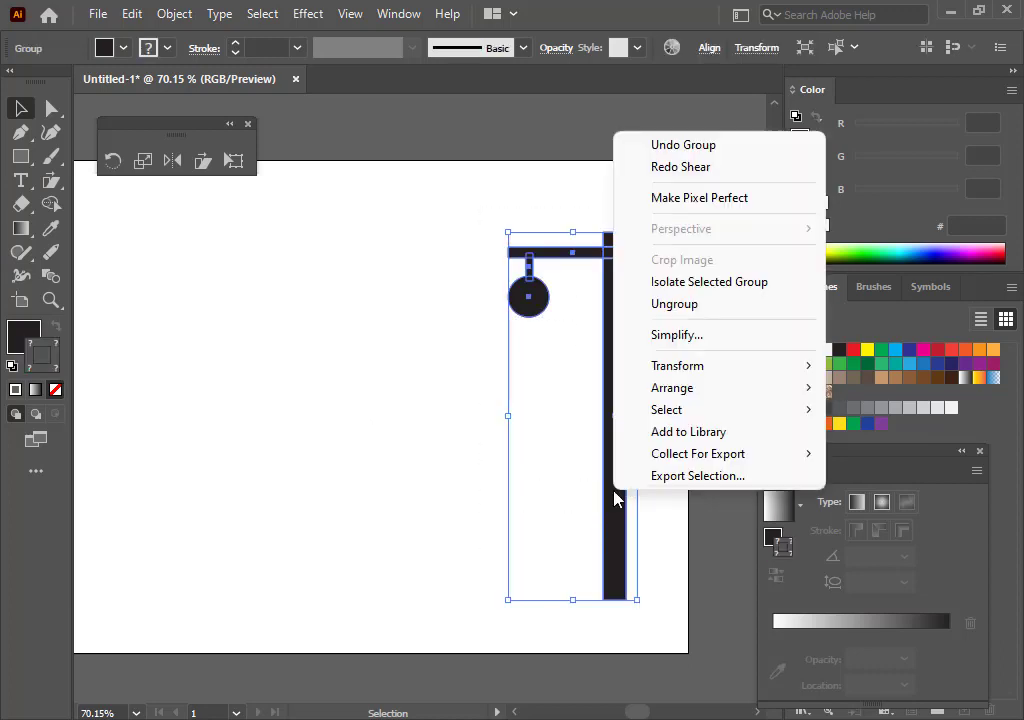
mouse_move(678, 388)
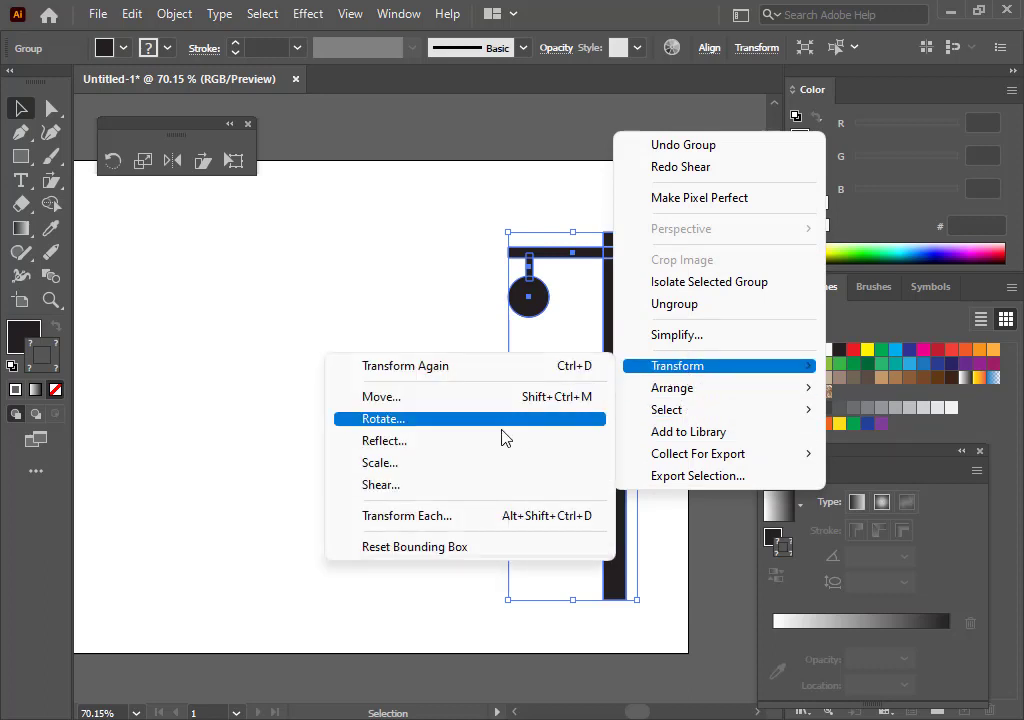
left_click(440, 441)
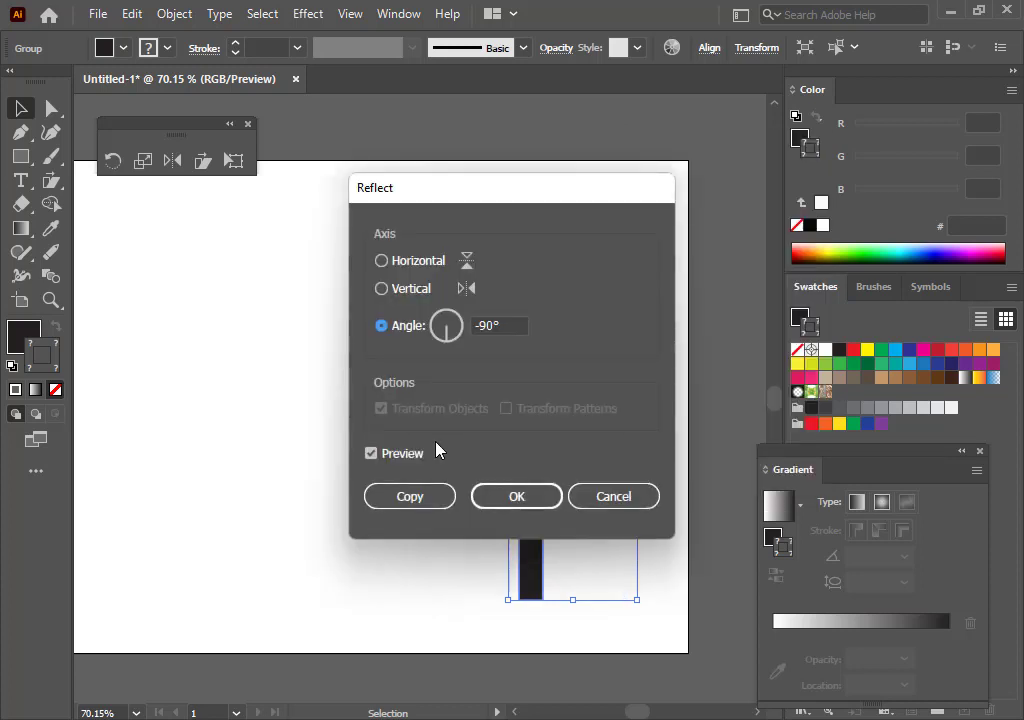
left_click(414, 506)
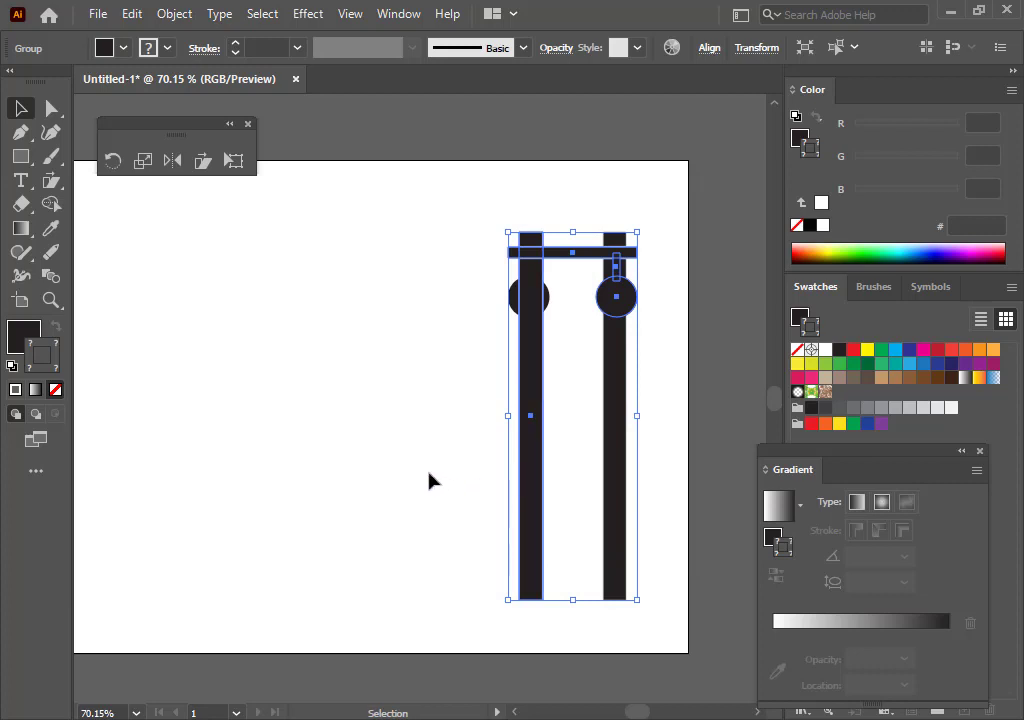
Move the mirrored lamp post horizontally to the left part of the artboard so the two lamps face each other
left_click(430, 480)
left_click(531, 480)
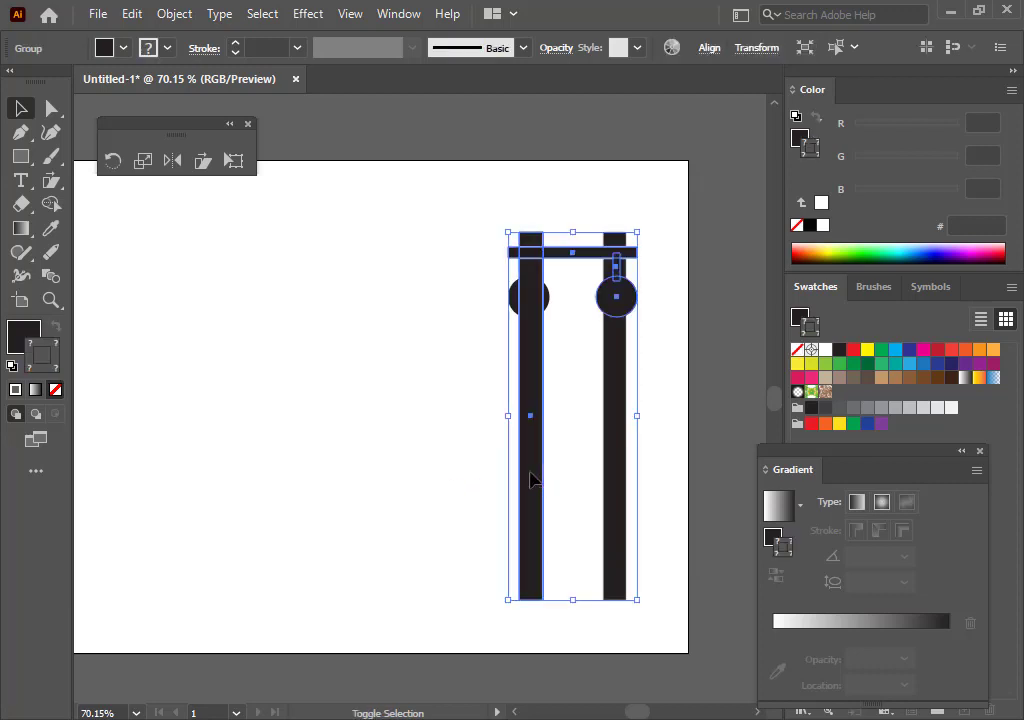
left_click(531, 480, "shift")
left_click(379, 478)
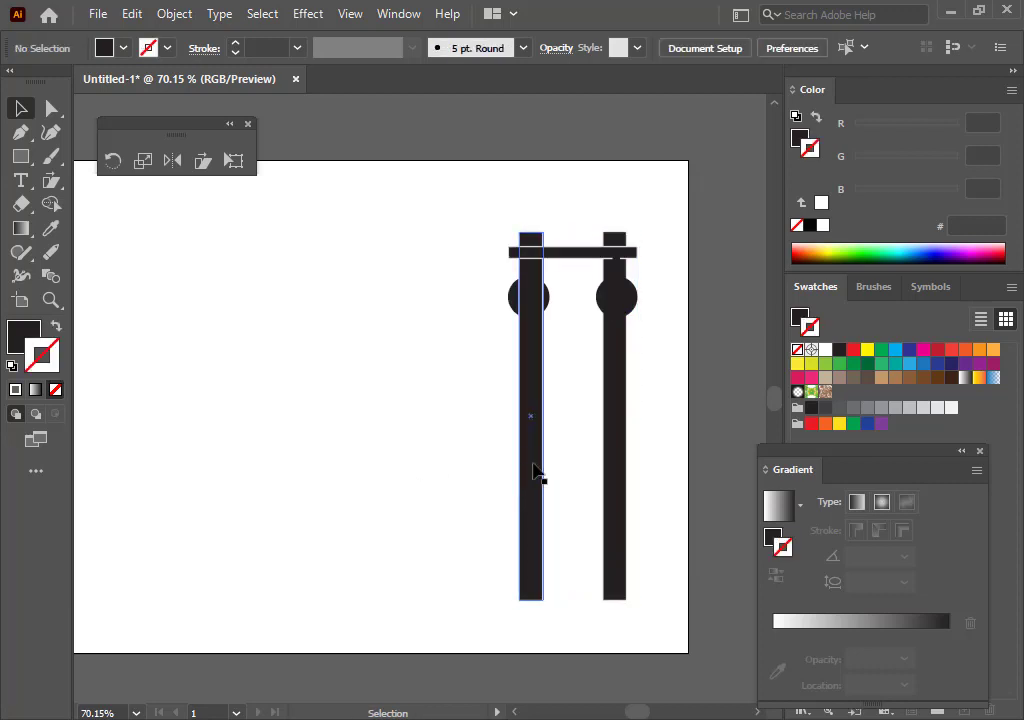
left_click_drag(533, 470, 196, 452)
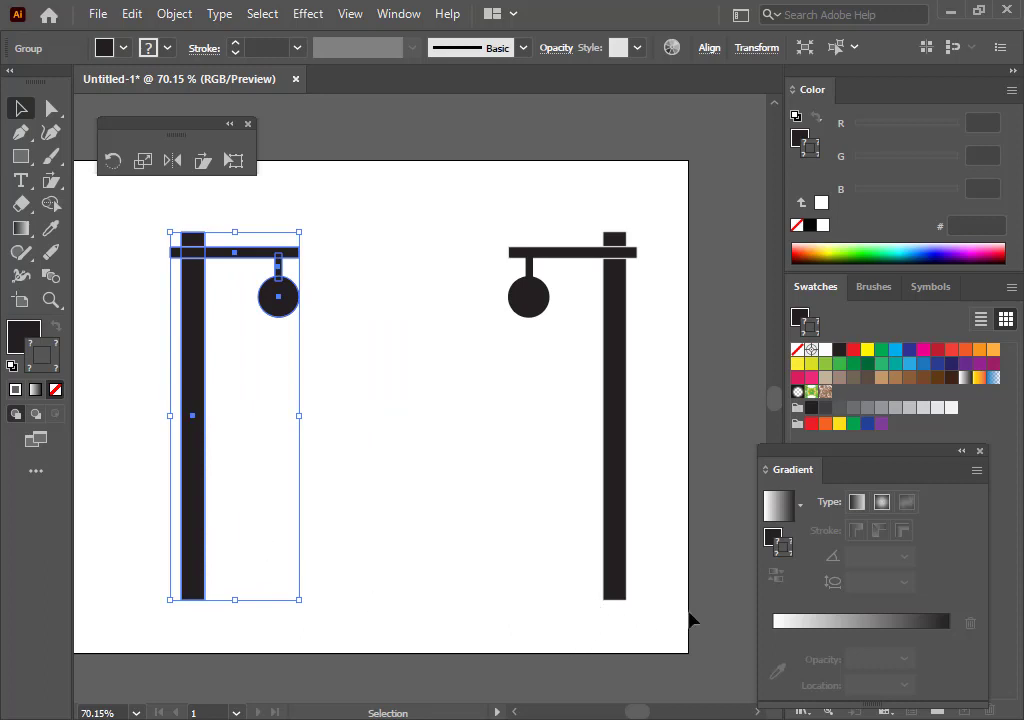
Draw a thin rectangle, wider than the pole, as a base directly under the right lamp post
left_click(20, 156)
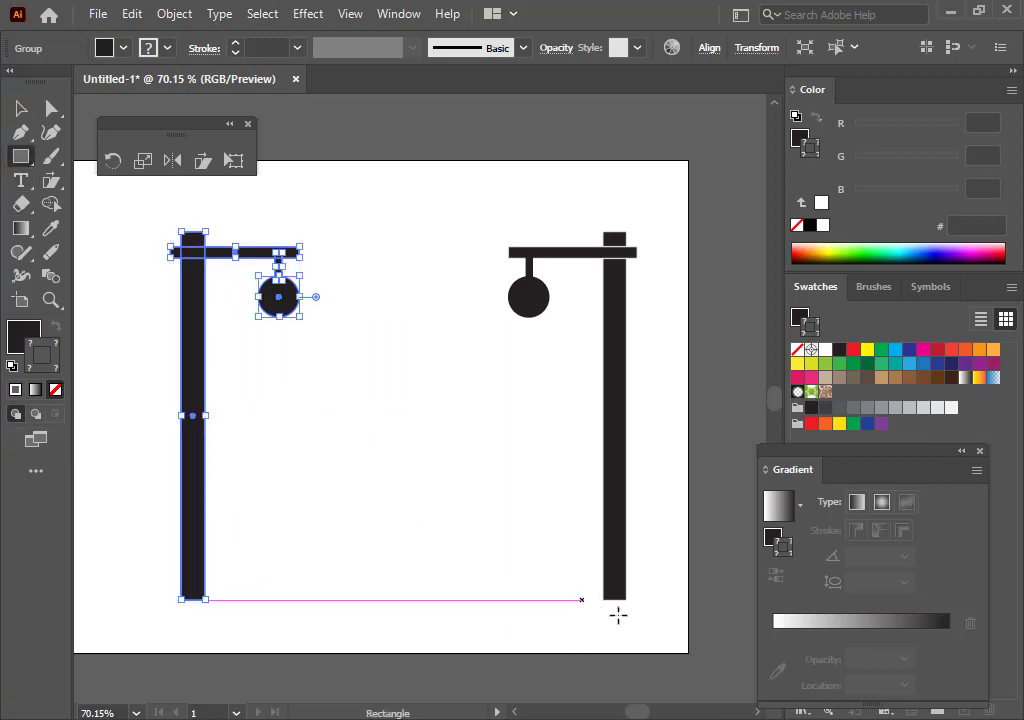
mouse_move(590, 598)
left_mouse_down()
mouse_move(633, 601)
mouse_move(640, 613)
left_mouse_up()
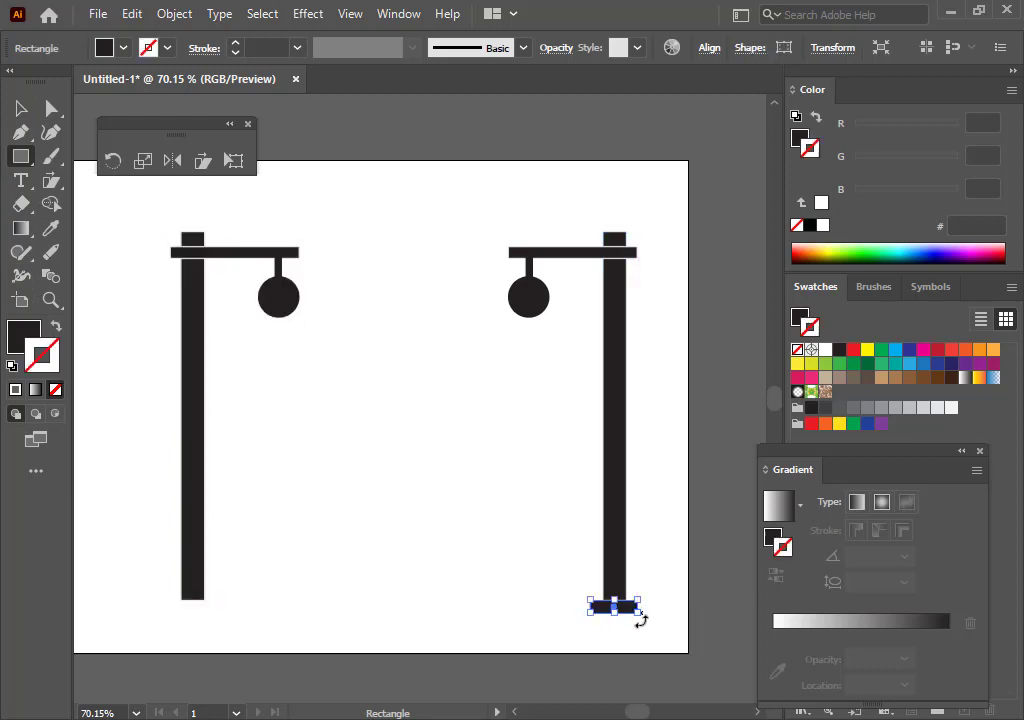
Duplicate the base rectangle directly below itself and widen the copy evenly on both sides from its centre
key("space")
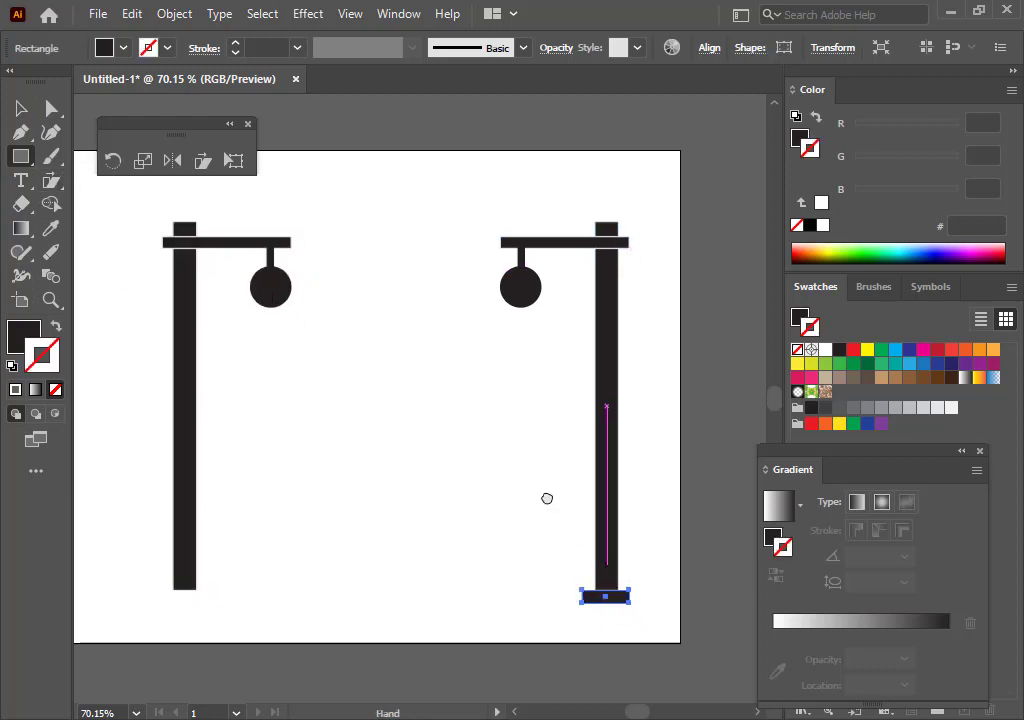
left_click_drag(546, 496, 371, 282)
key("ctrl+space")
left_click_drag(443, 418, 569, 503)
left_click_drag(434, 402, 576, 540)
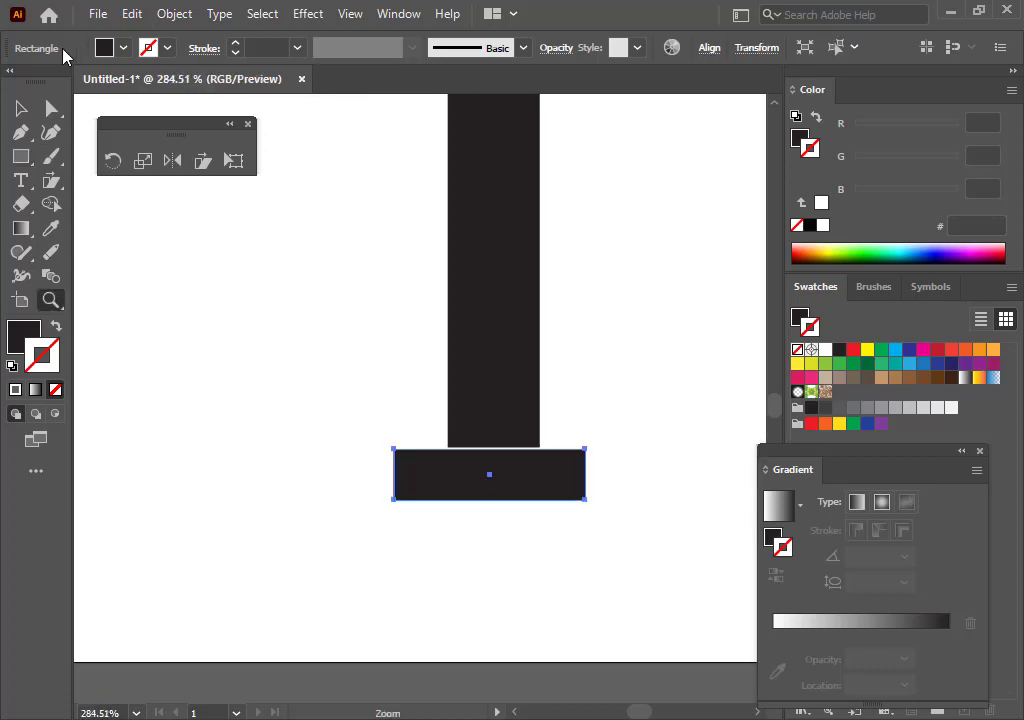
left_click(20, 108)
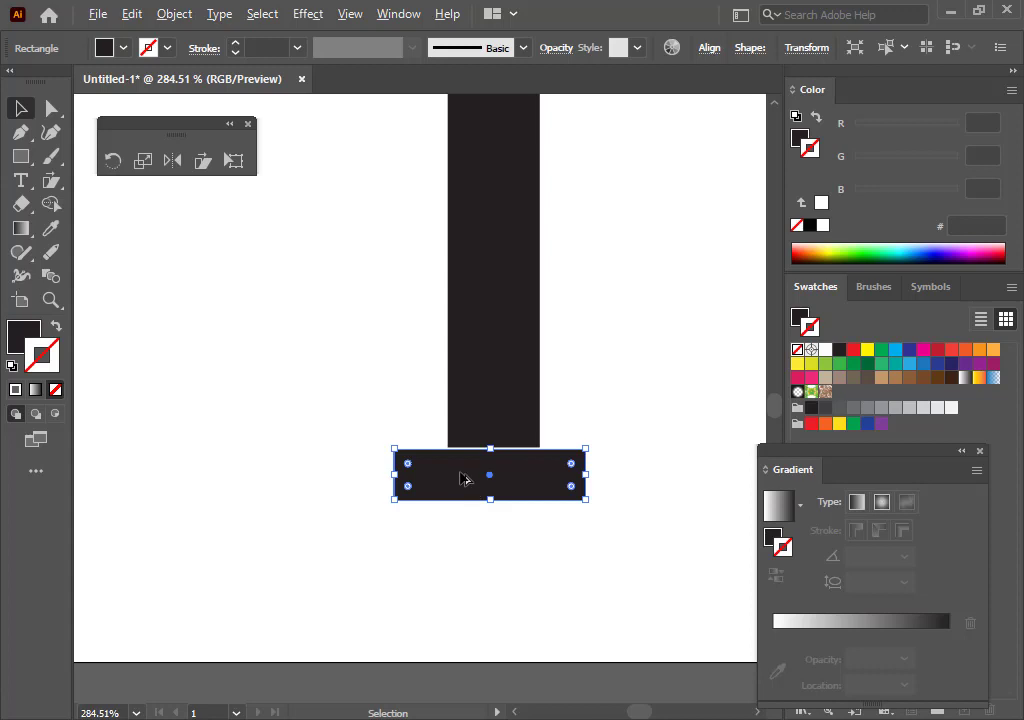
left_click_drag(461, 477, 459, 530)
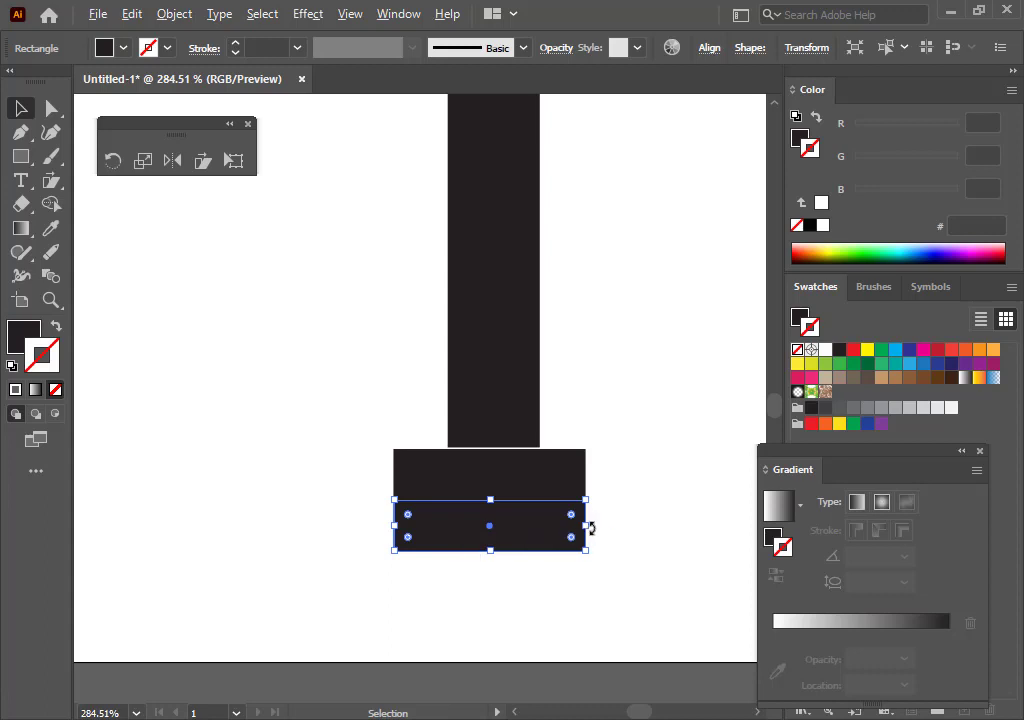
left_click_drag(587, 526, 606, 527)
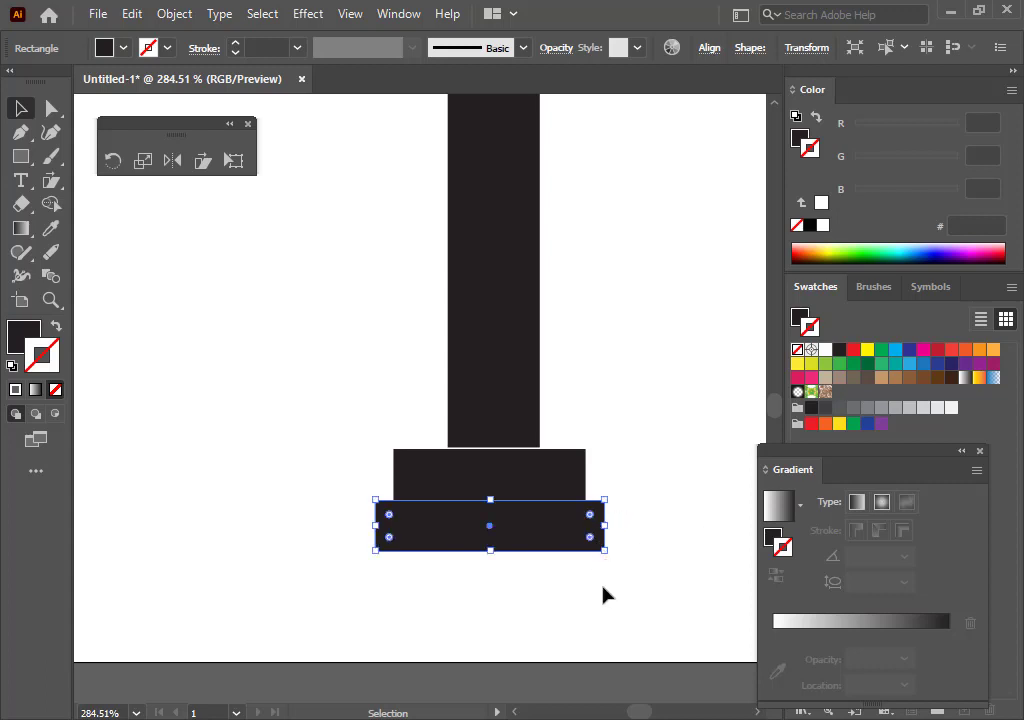
Undo the widening of the lower base rectangle under the right lamp post
left_click_drag(665, 573, 393, 467)
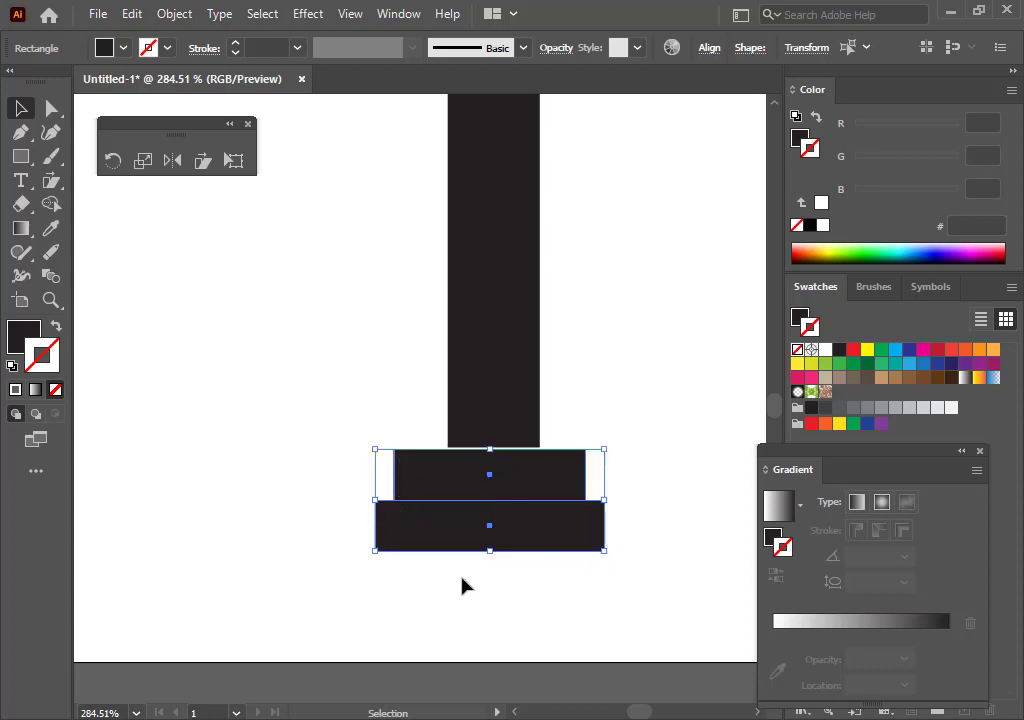
key("z")
left_click_drag(487, 500, 461, 485)
left_click_drag(539, 453, 473, 493)
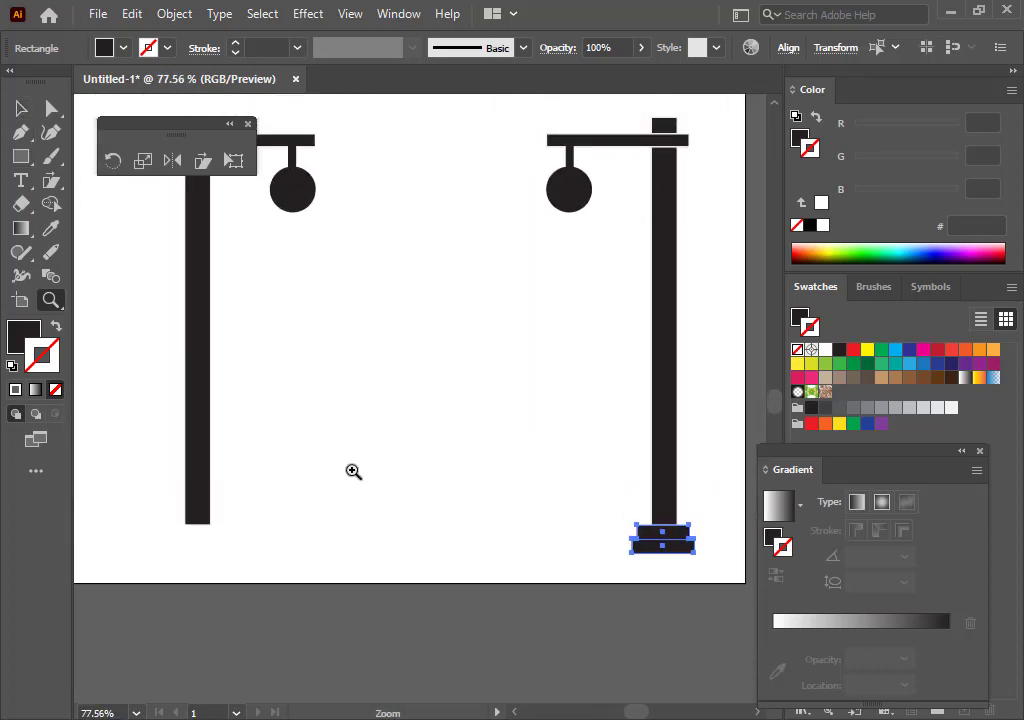
key("alt")
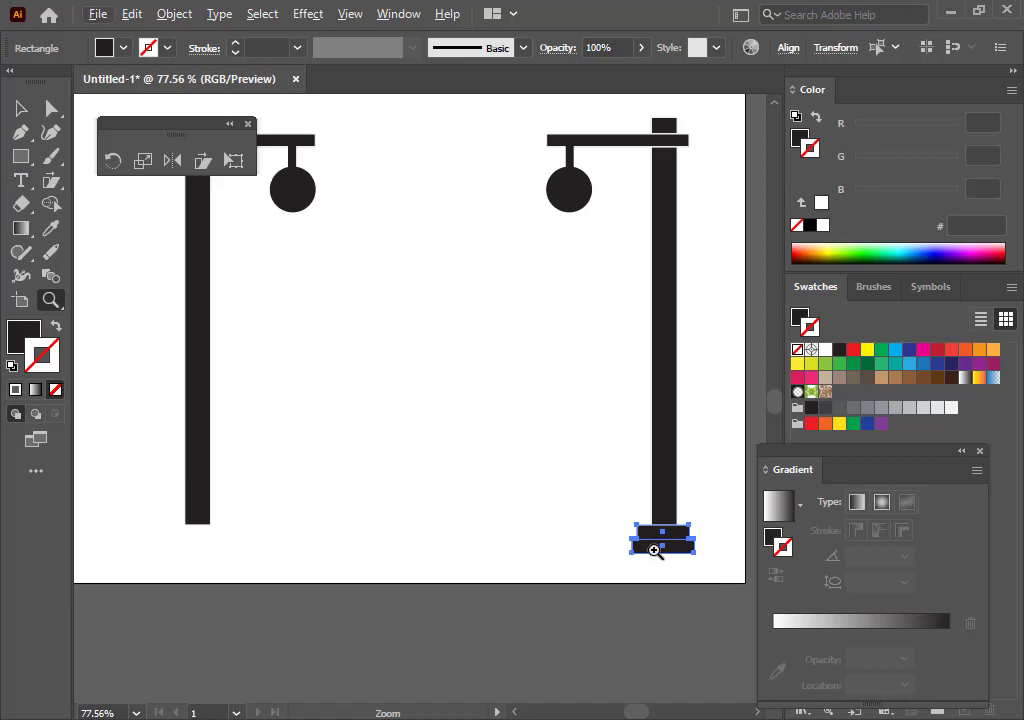
key("v")
key("ctrl+1")
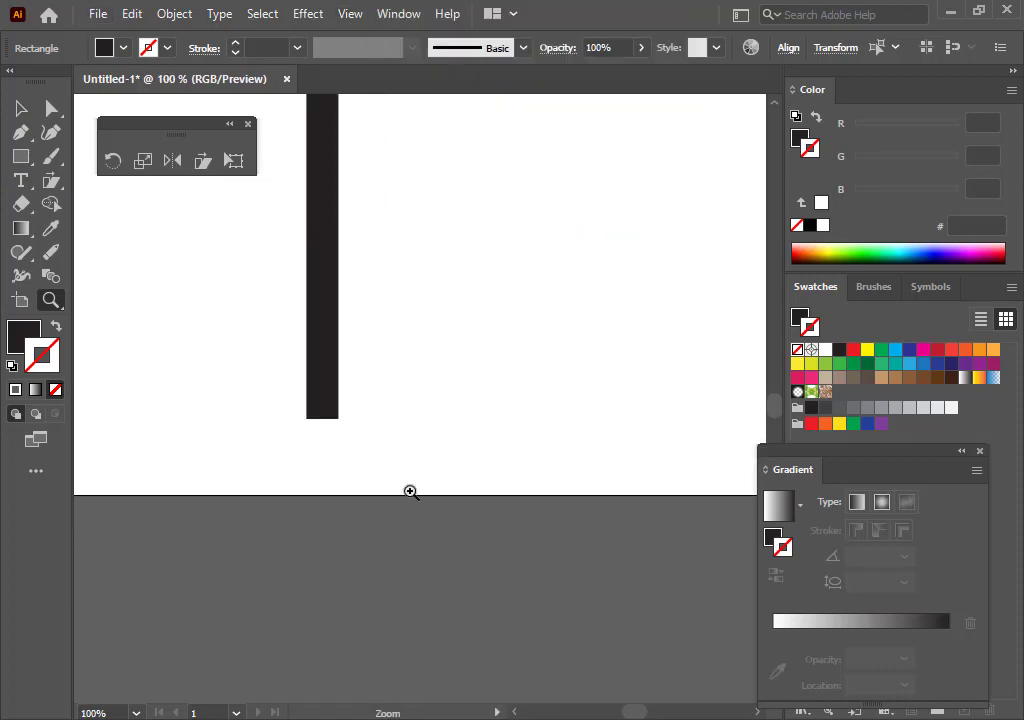
scroll(441, 457, "up", 4)
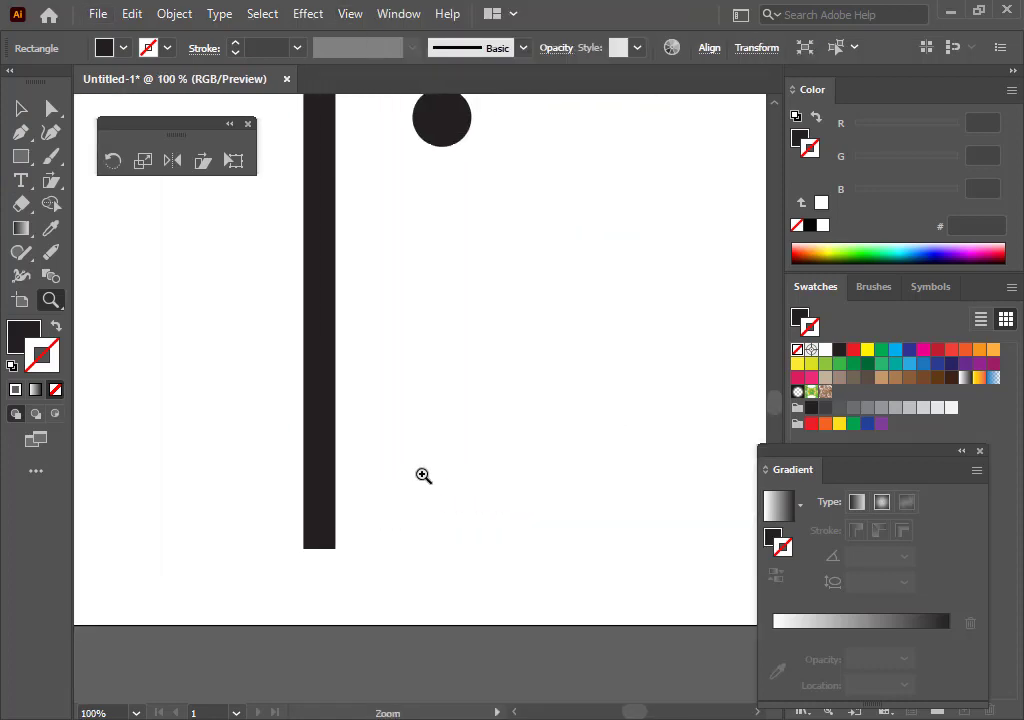
key("ctrl+0")
key("ctrl+plus")
key("ctrl+plus")
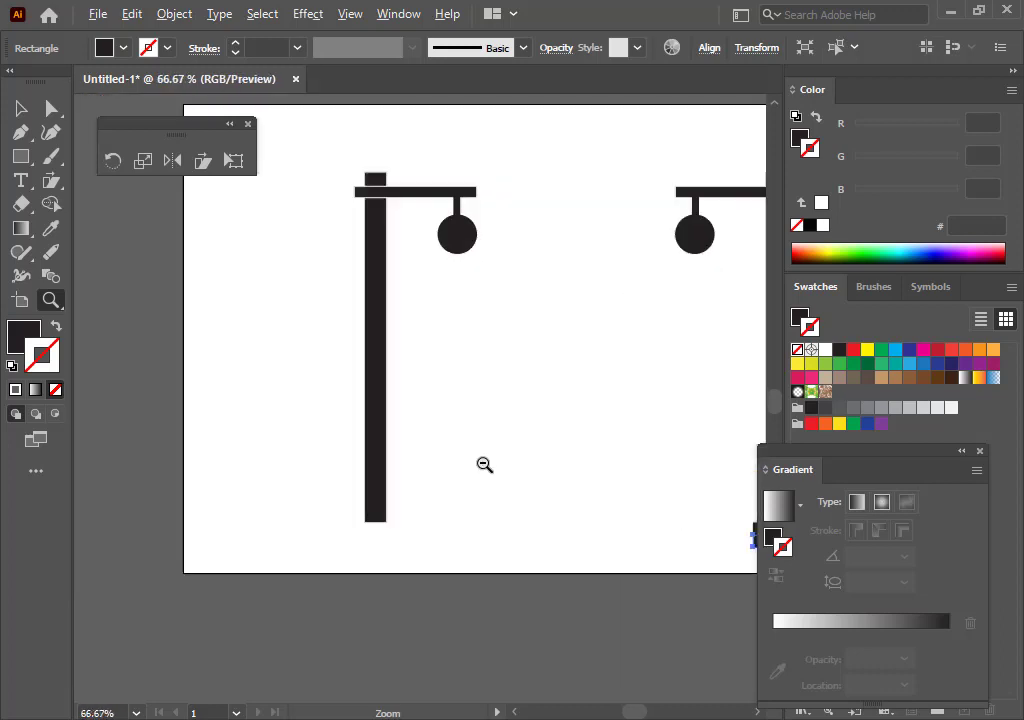
left_click(485, 464, "alt")
scroll(510, 474, "right", 4)
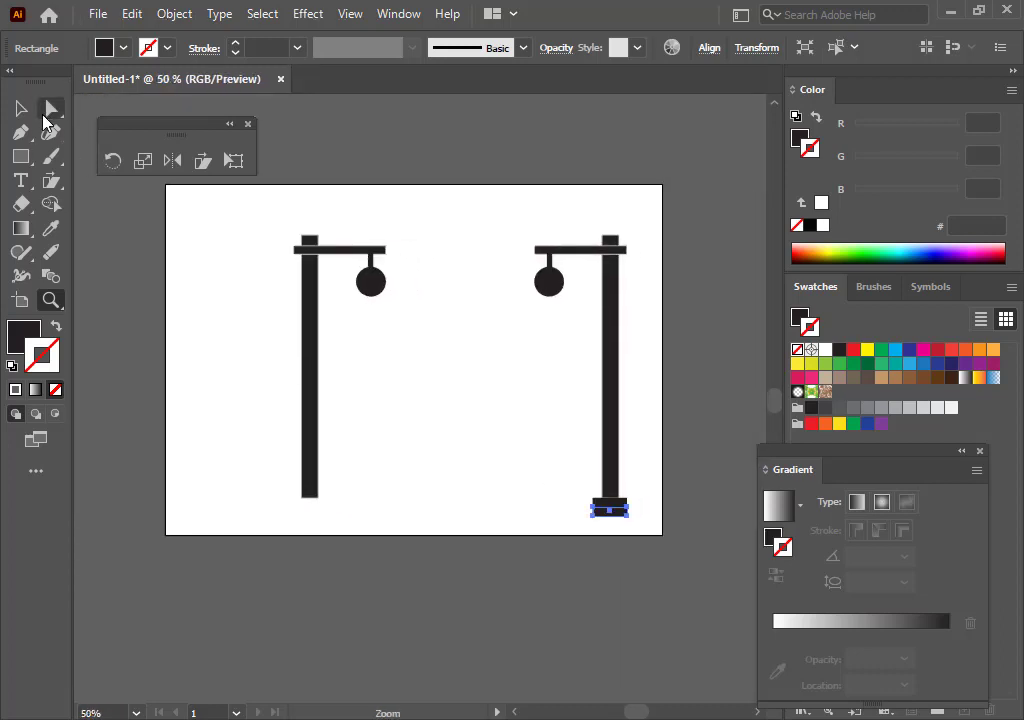
Widen only the lower base rectangle under the right lamp post evenly on both sides using the Scale tool
key("v")
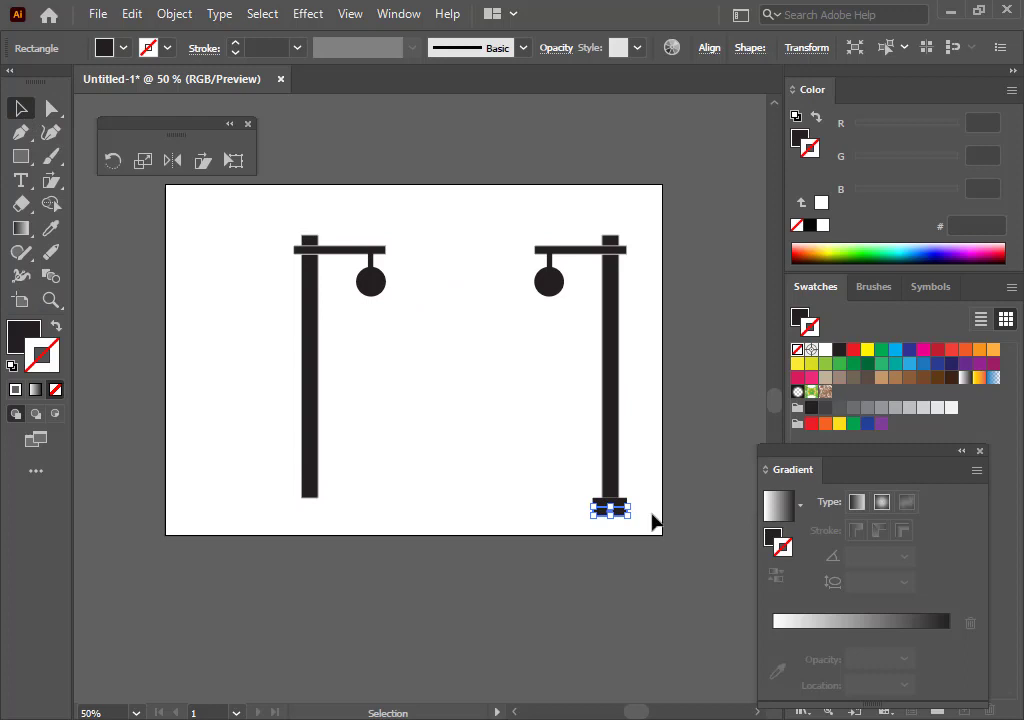
left_click_drag(651, 520, 590, 506)
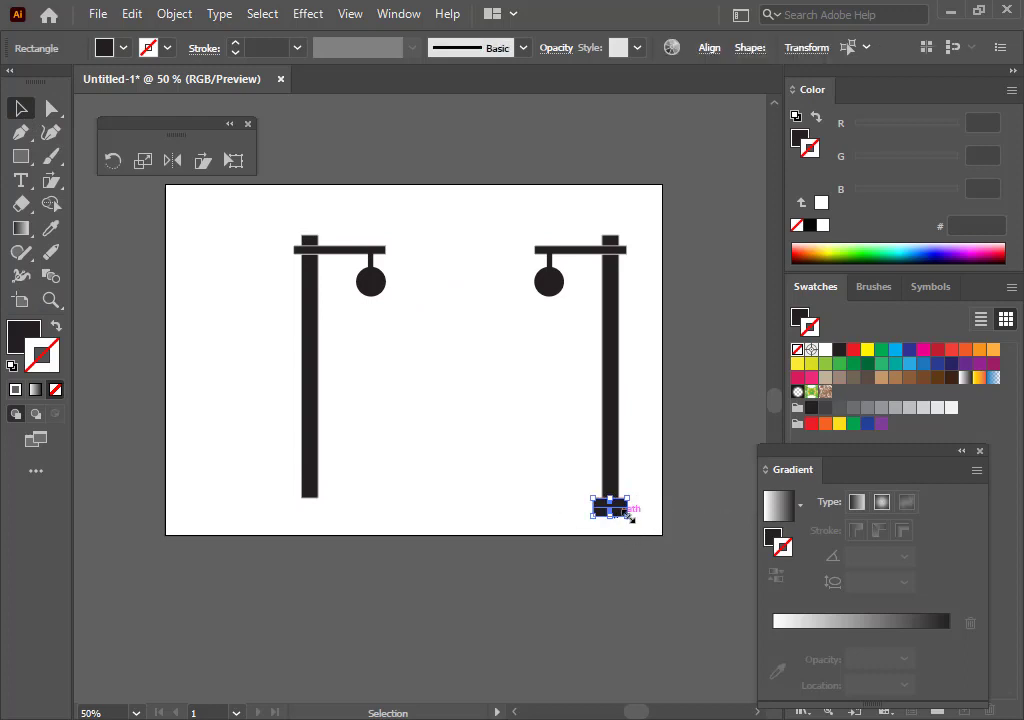
left_click_drag(626, 514, 667, 488)
key("z")
mouse_move(592, 459)
left_mouse_down()
mouse_move(603, 464)
mouse_move(560, 464)
mouse_move(587, 482)
left_mouse_up()
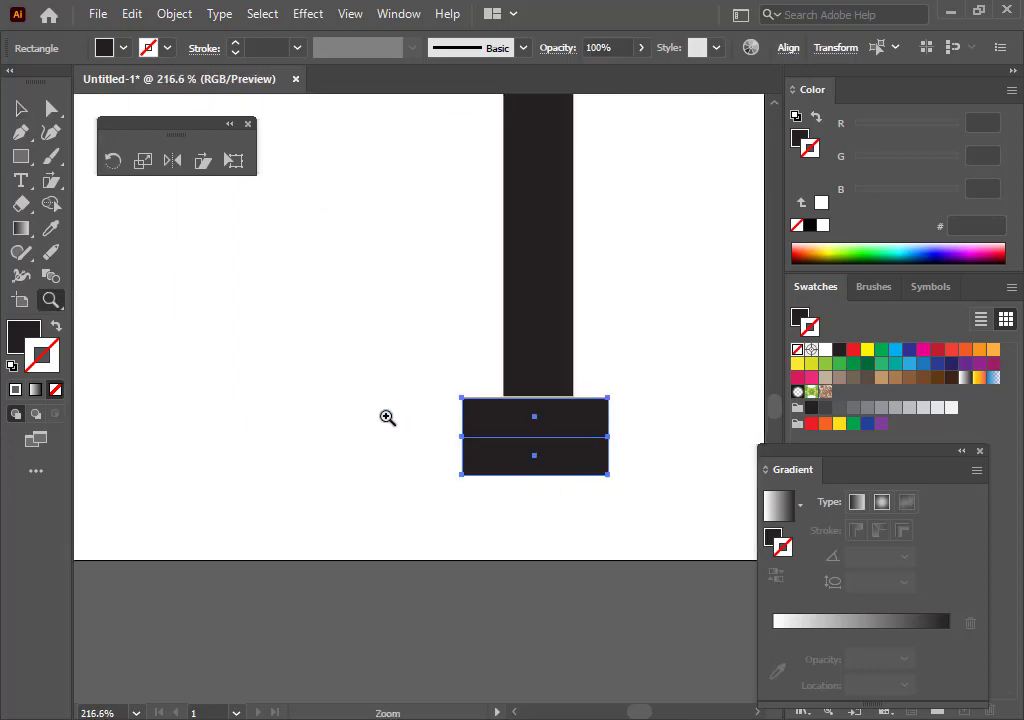
left_click(20, 112)
left_click(354, 425)
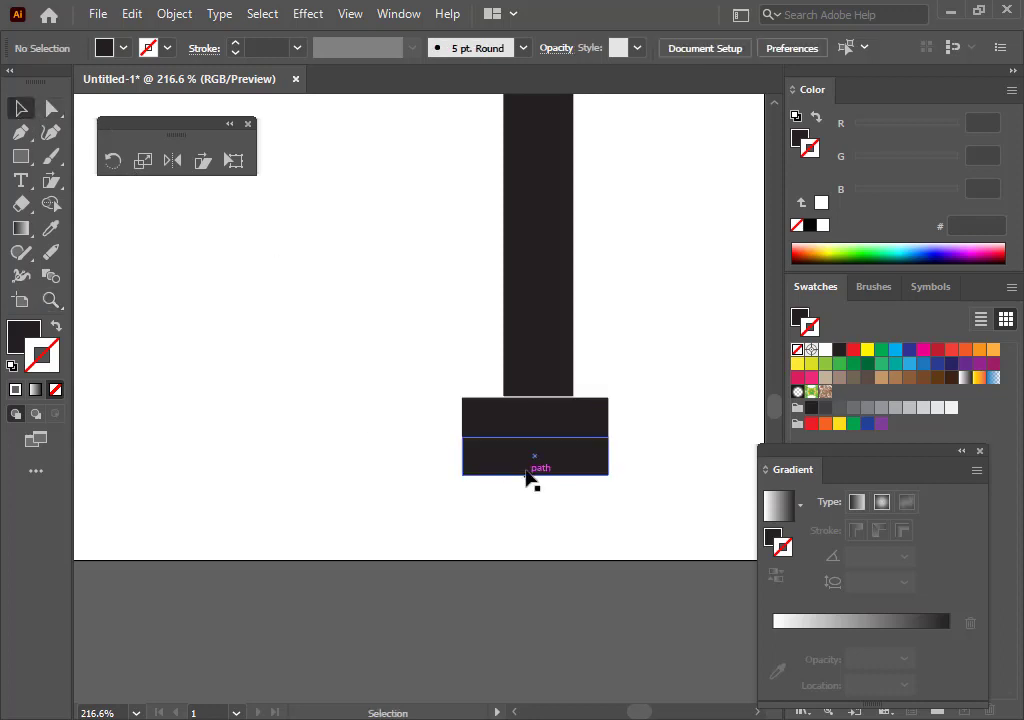
left_click(528, 472)
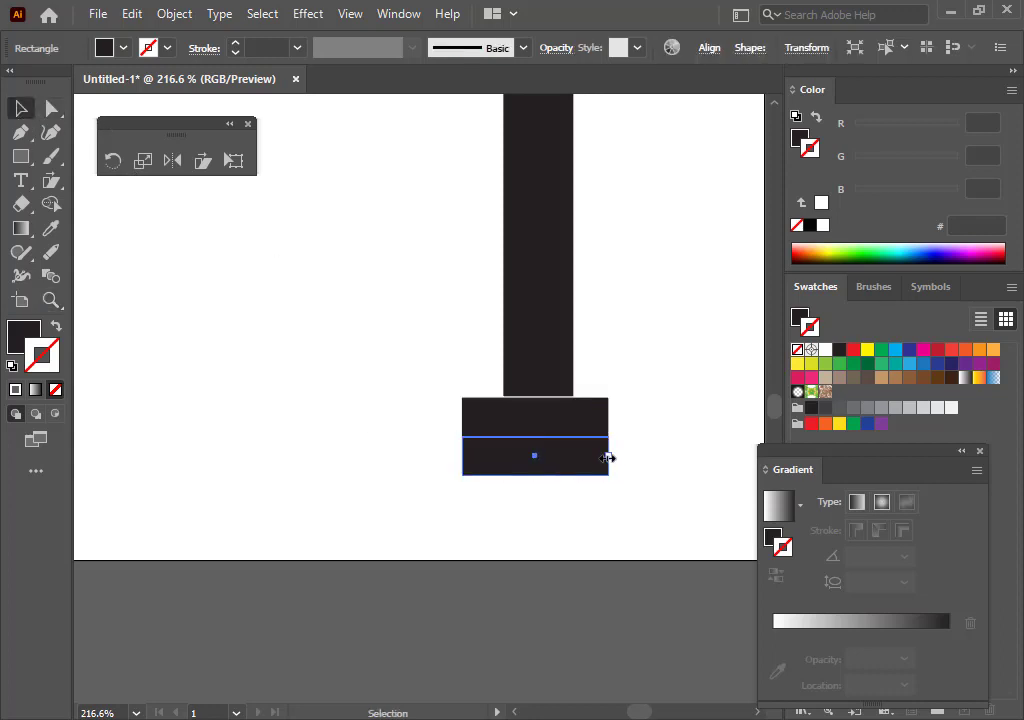
left_click(143, 161)
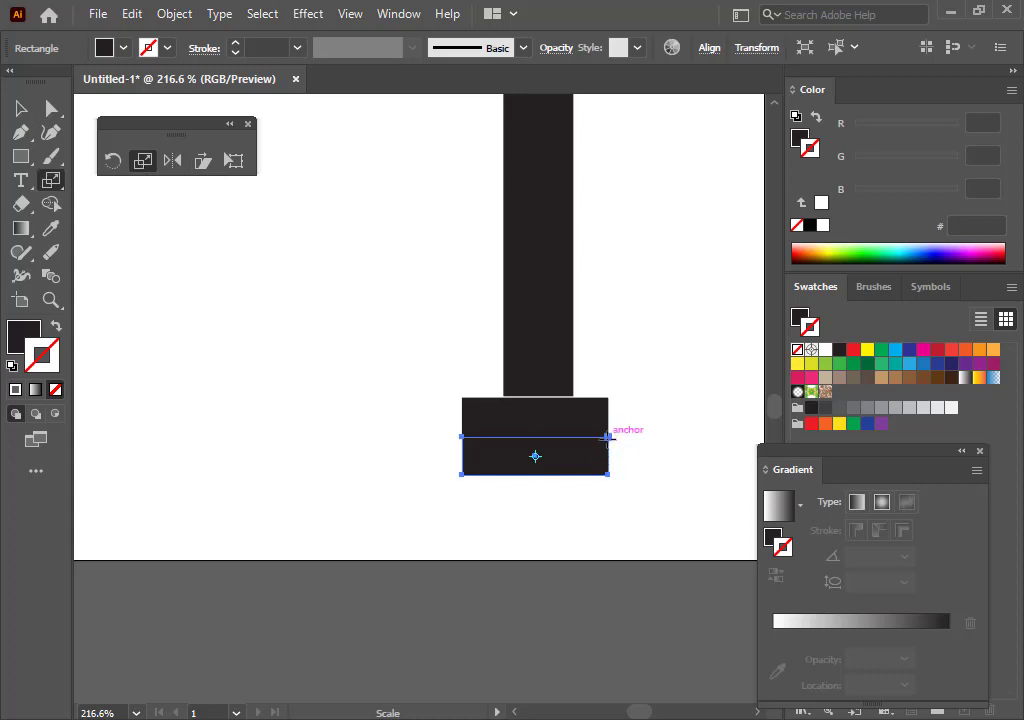
left_click_drag(607, 437, 627, 440)
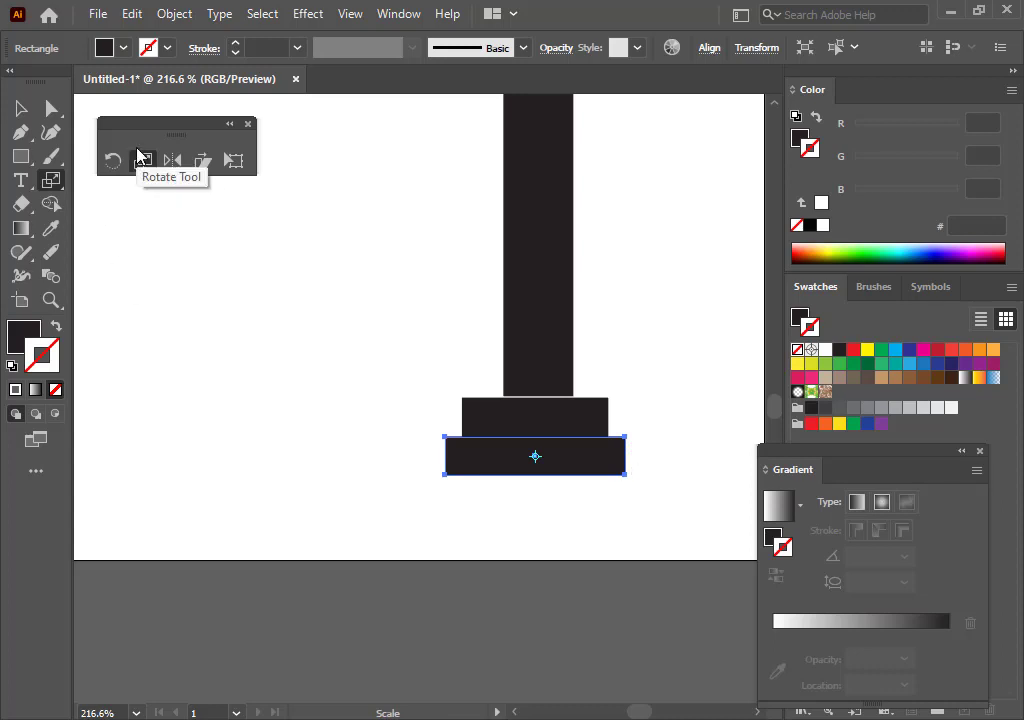
Group the two base rectangles under the right lamp post
left_click(21, 108)
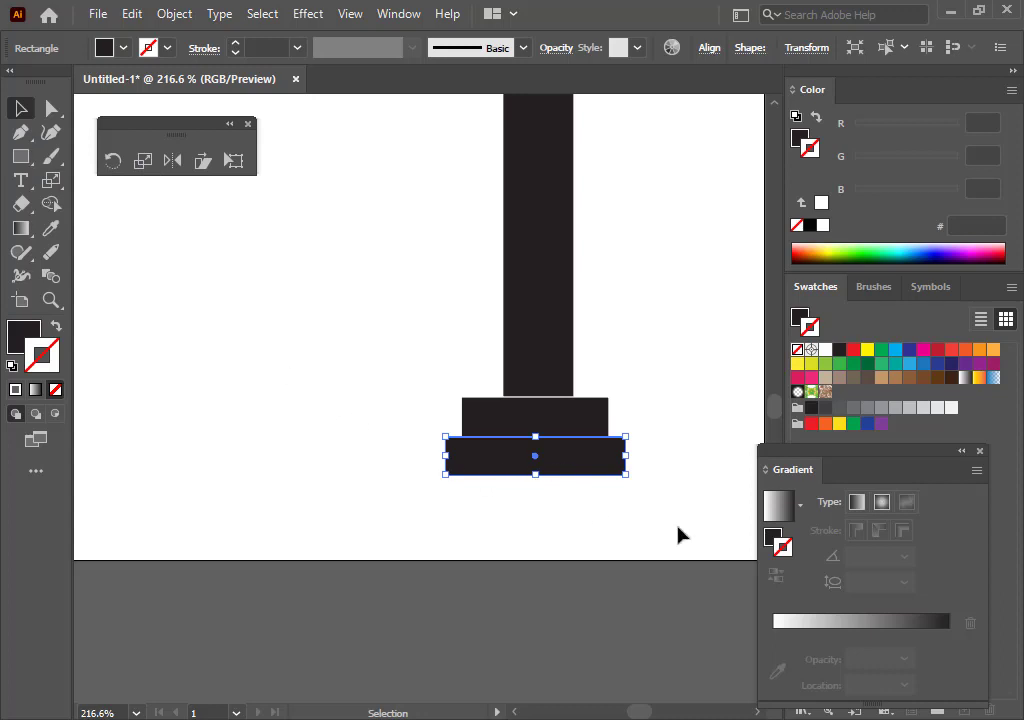
left_click_drag(535, 460, 425, 425)
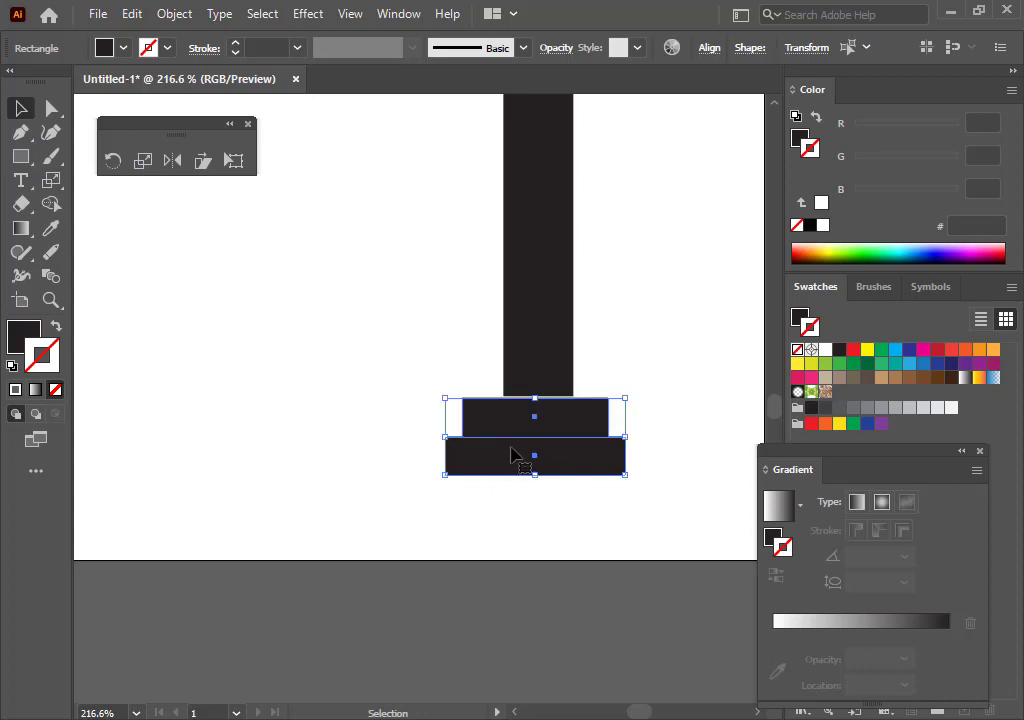
key("a")
key("ctrl+g")
Place a copy of the stepped base group directly under the left lamp post's pole
key("z")
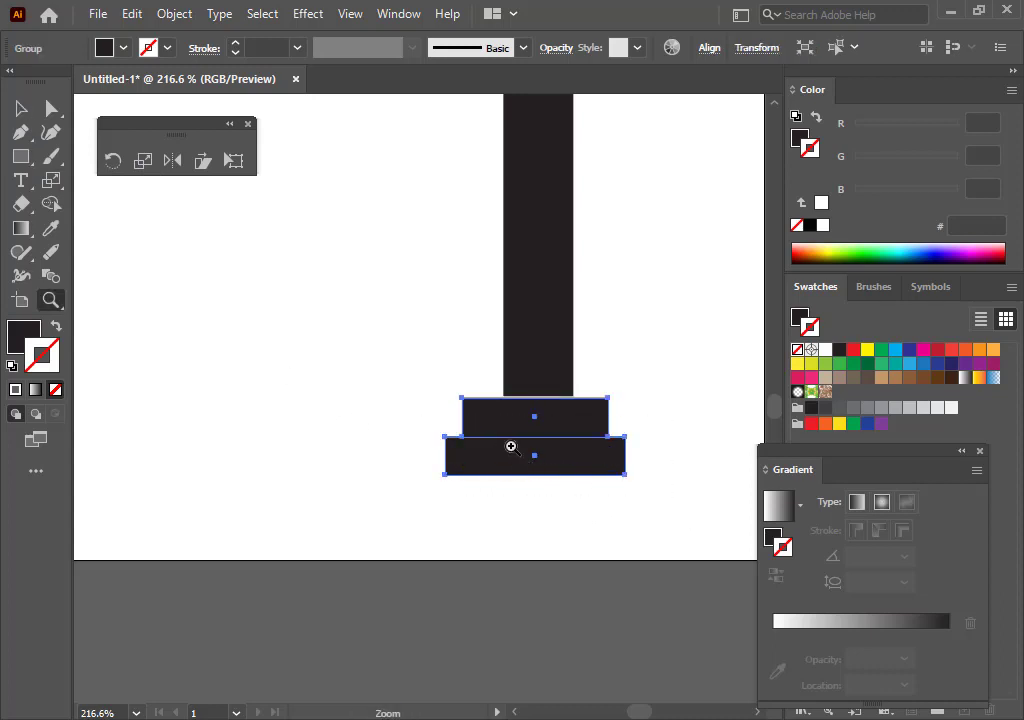
left_click_drag(500, 450, 446, 509)
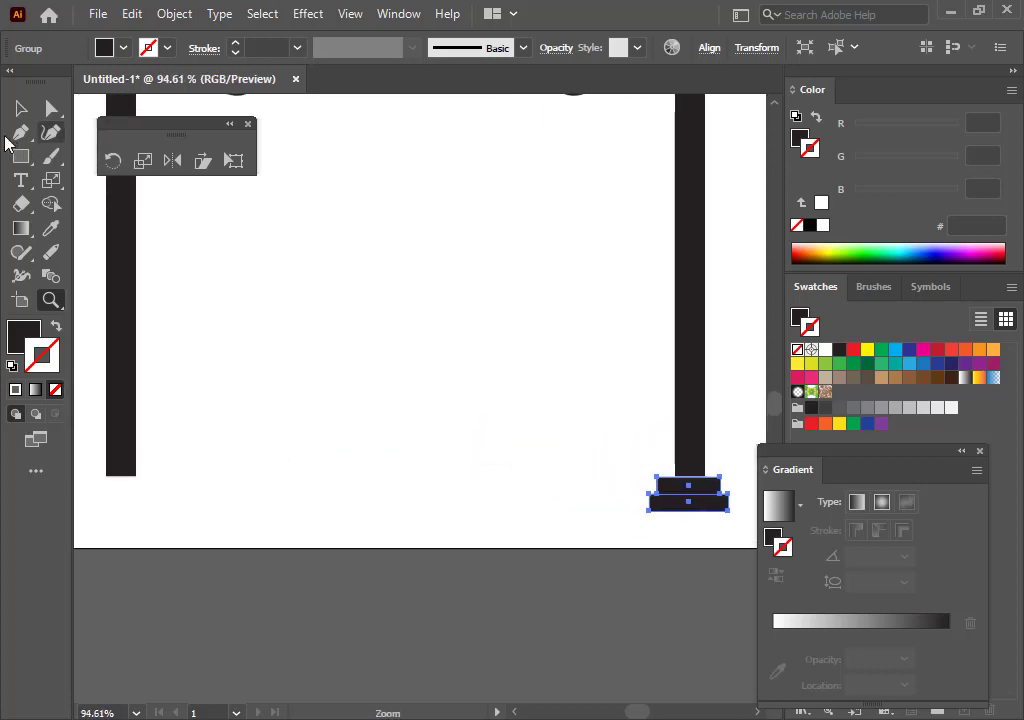
left_click(20, 107)
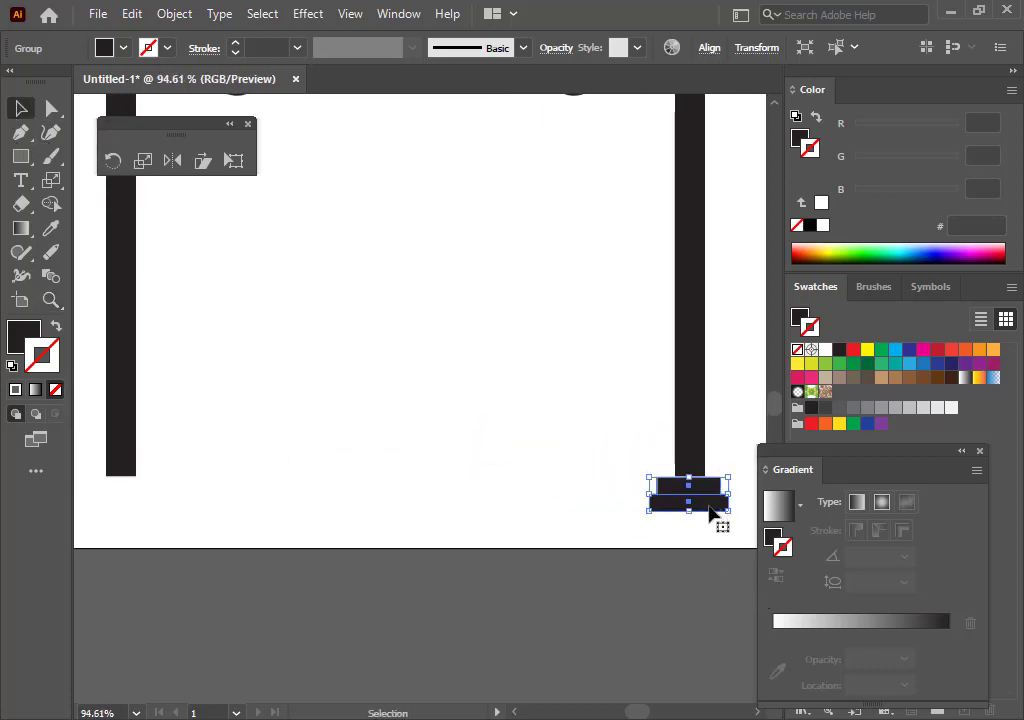
left_click_drag(712, 510, 147, 508)
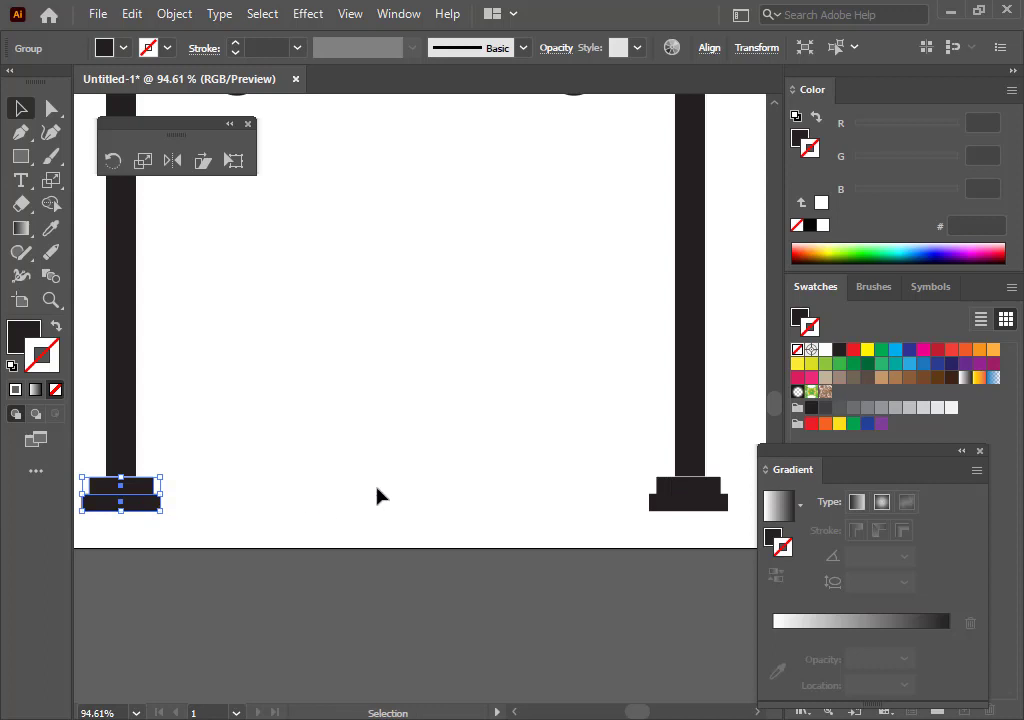
key("z")
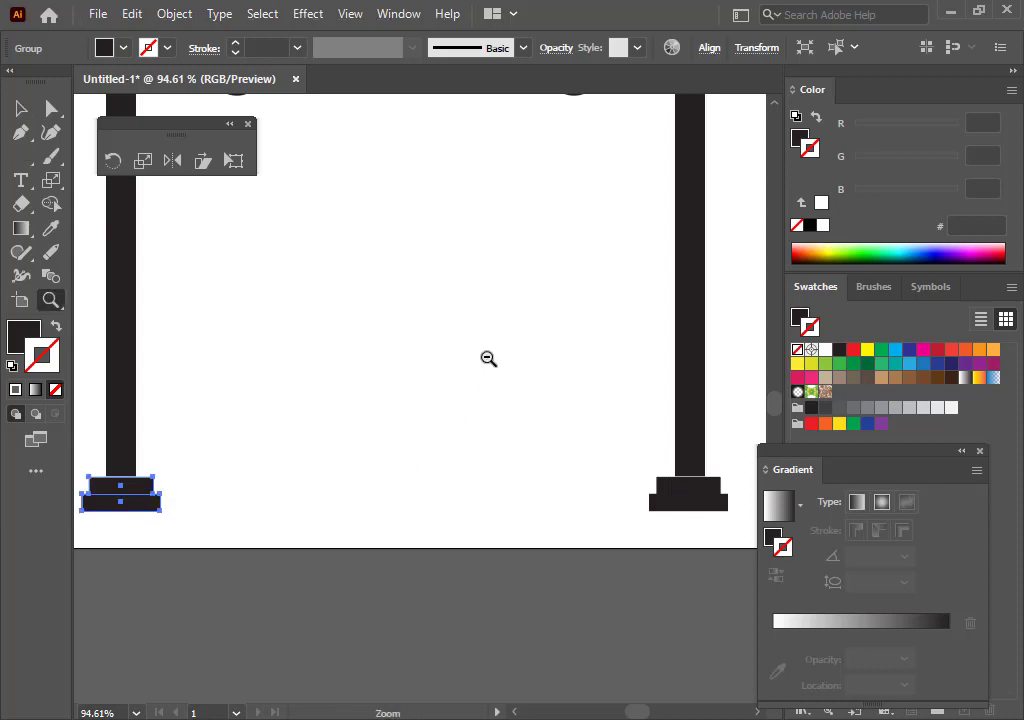
left_click(490, 354, "alt")
left_click_drag(406, 405, 464, 297)
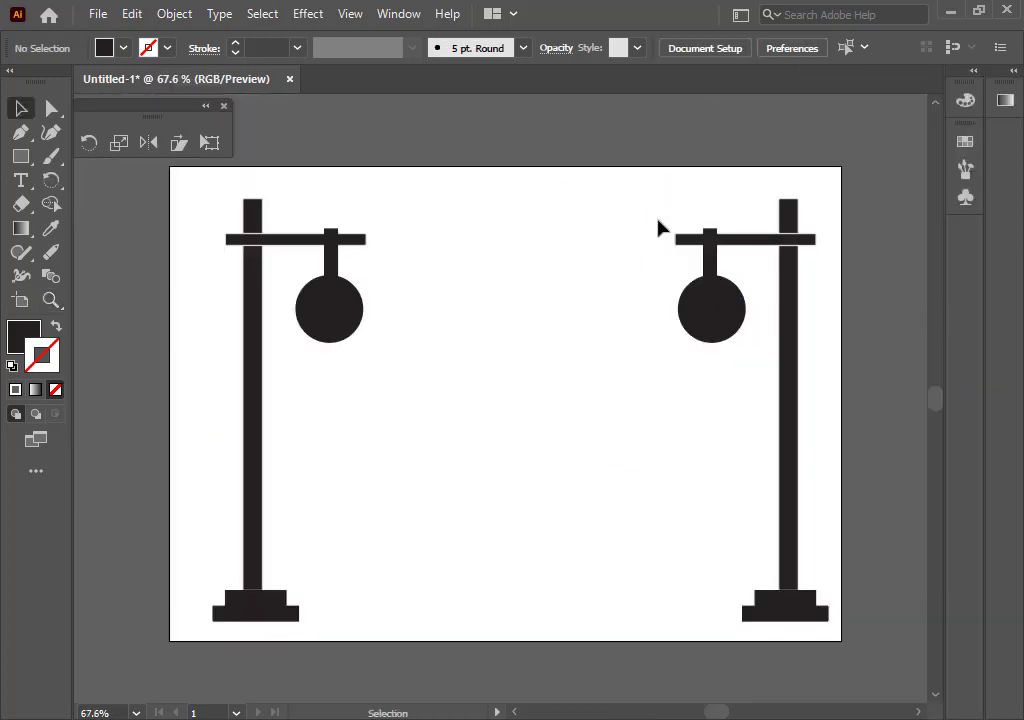
Move the left lamp post together with its base slightly left of its original place, keeping it inside the artboard
left_click_drag(207, 190, 337, 634)
key("shift+Left")
key("shift+Left")
key("shift+Left")
key("shift+Left")
key("shift+Left")
key("shift+Left")
key("shift+Left")
key("shift+Left")
key("shift+Left")
key("shift+Left")
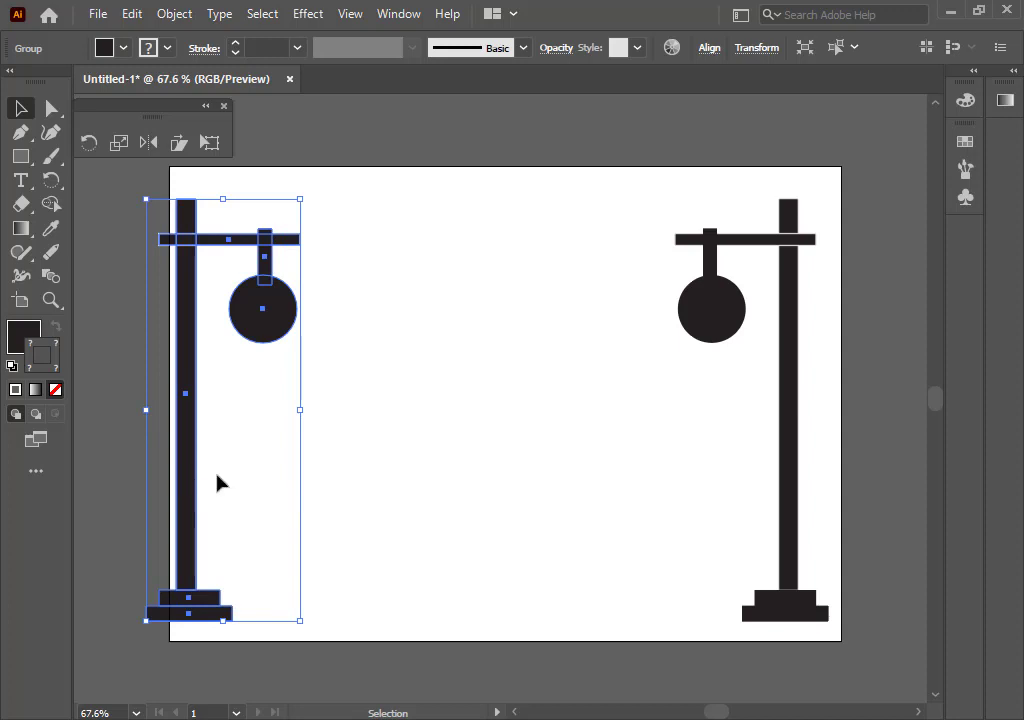
left_click_drag(192, 482, 257, 490)
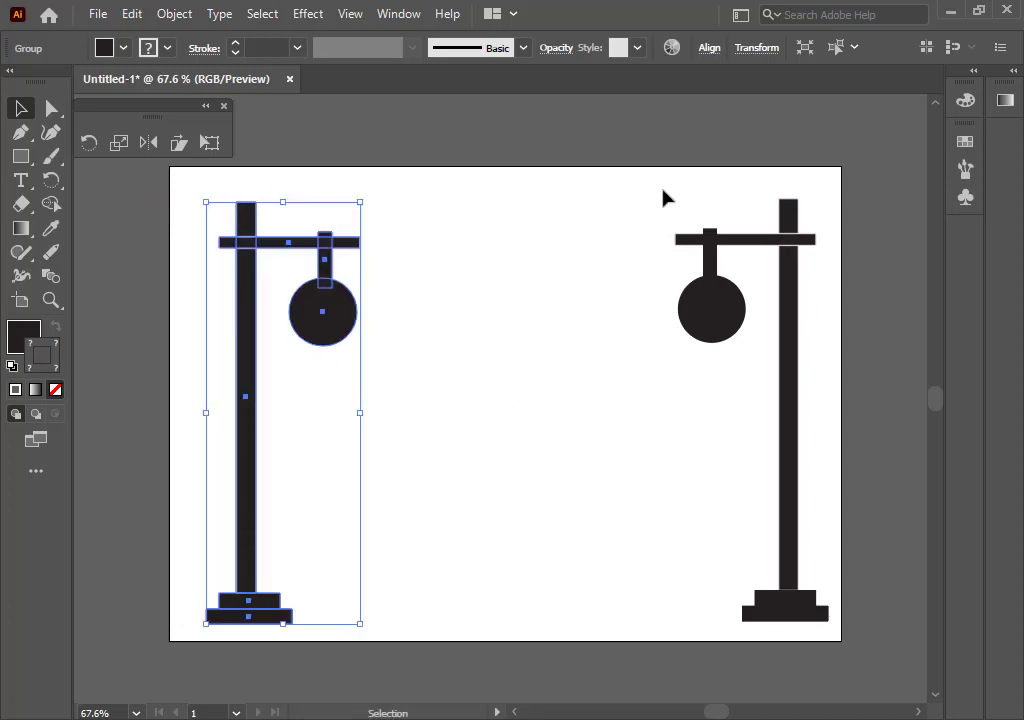
Group the right lamp post with its base, and group the left lamp post with its base
left_click_drag(664, 196, 830, 622)
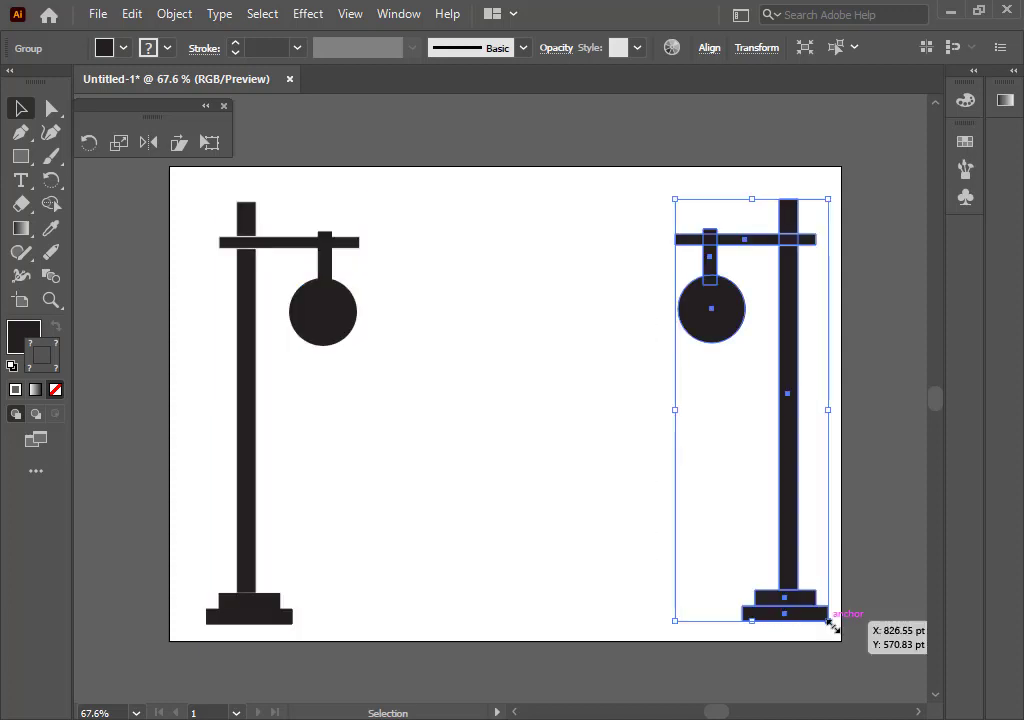
key("ctrl")
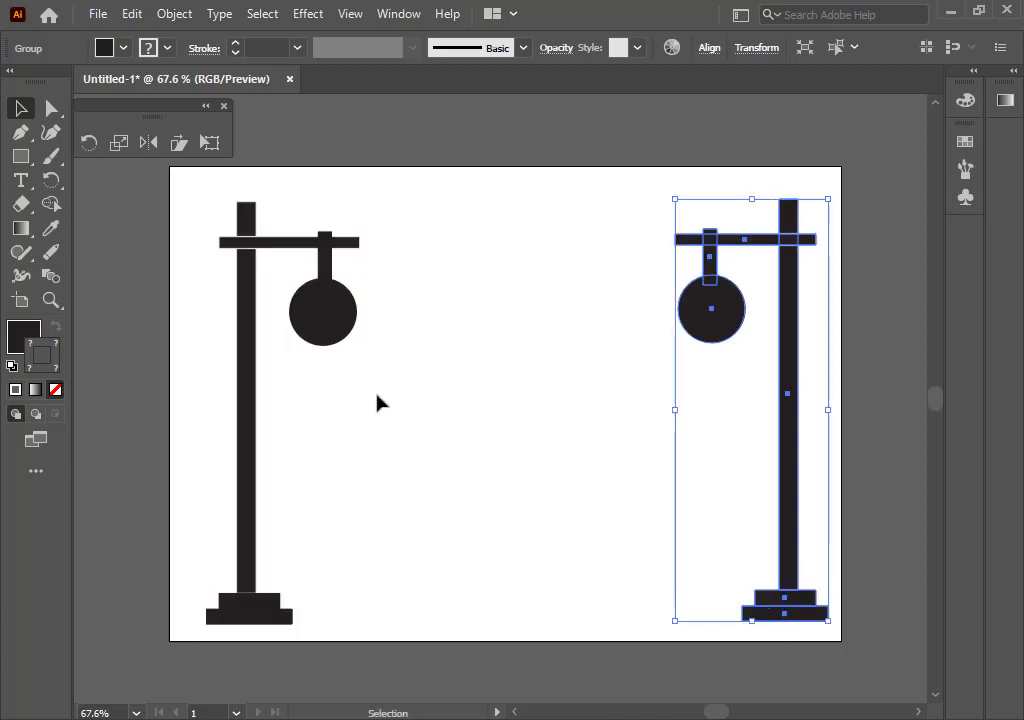
left_click_drag(209, 191, 362, 617)
key("ctrl")
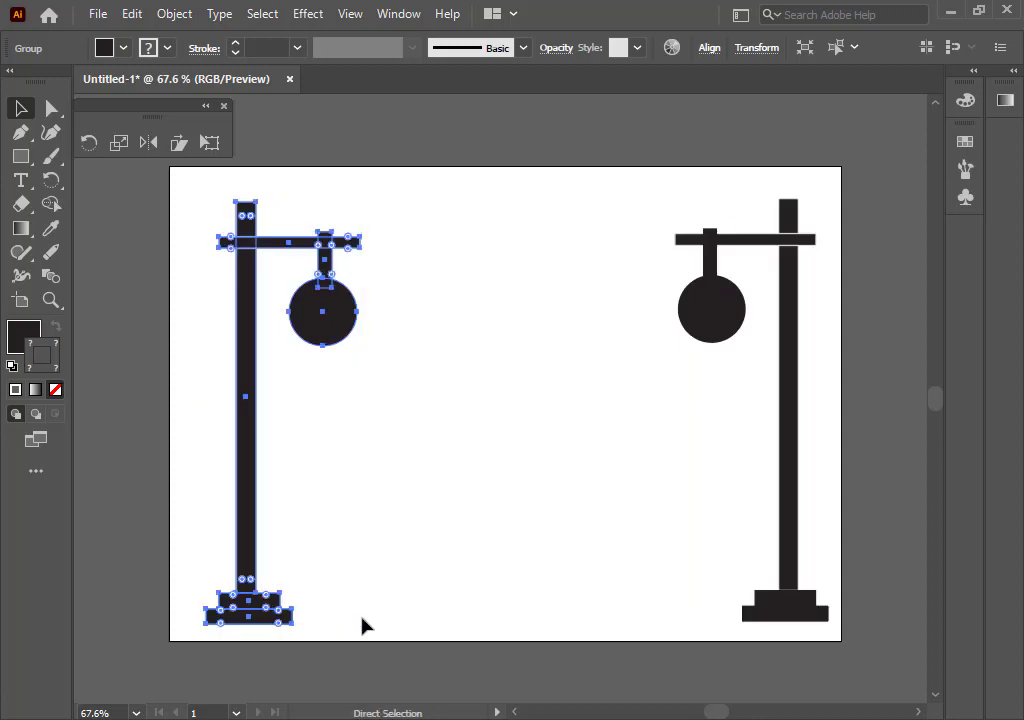
left_click(478, 469)
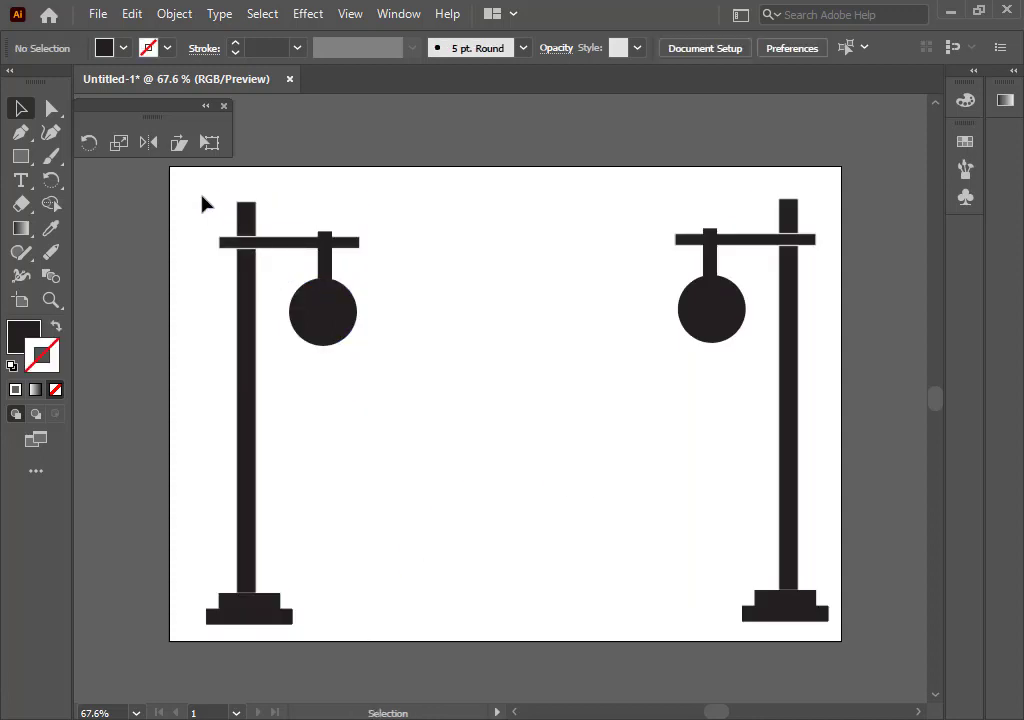
Create a proportionally smaller copy of both lamp posts, scaled toward their shared centre with the Scale tool
left_click_drag(191, 195, 831, 628)
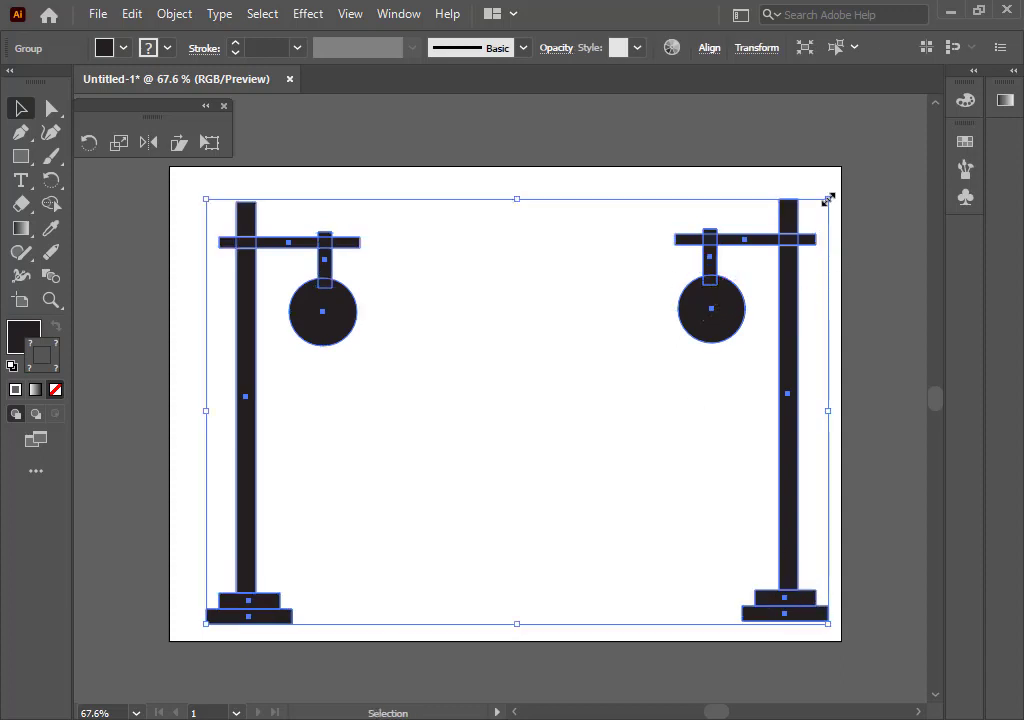
left_click_drag(828, 199, 789, 234)
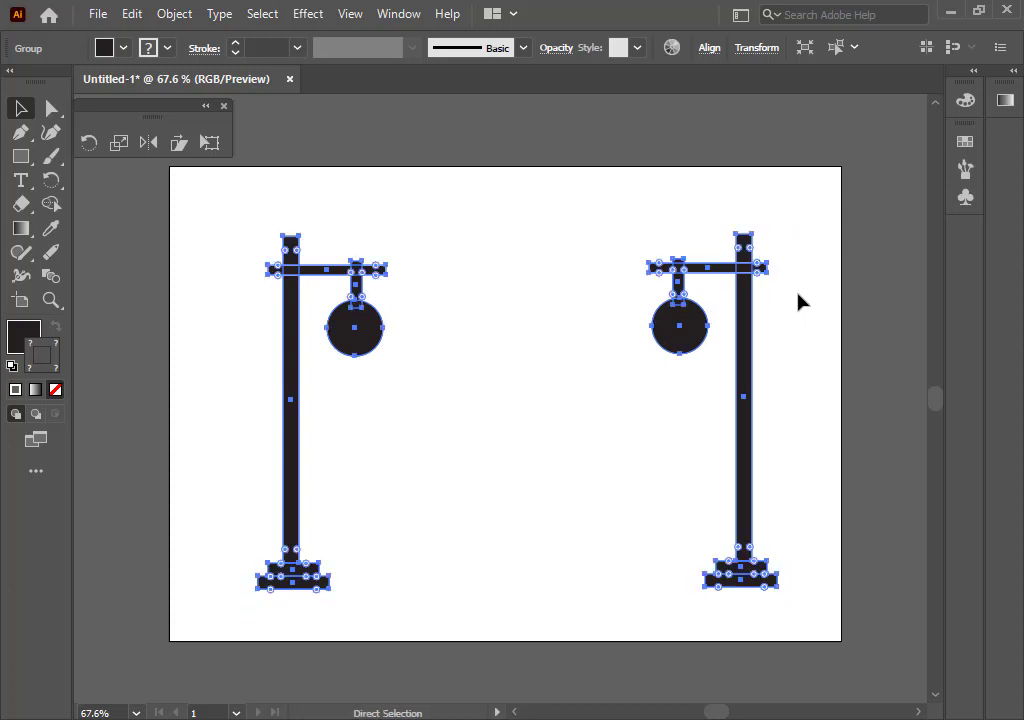
key("ctrl+z")
key("s")
left_click_drag(798, 201, 738, 284)
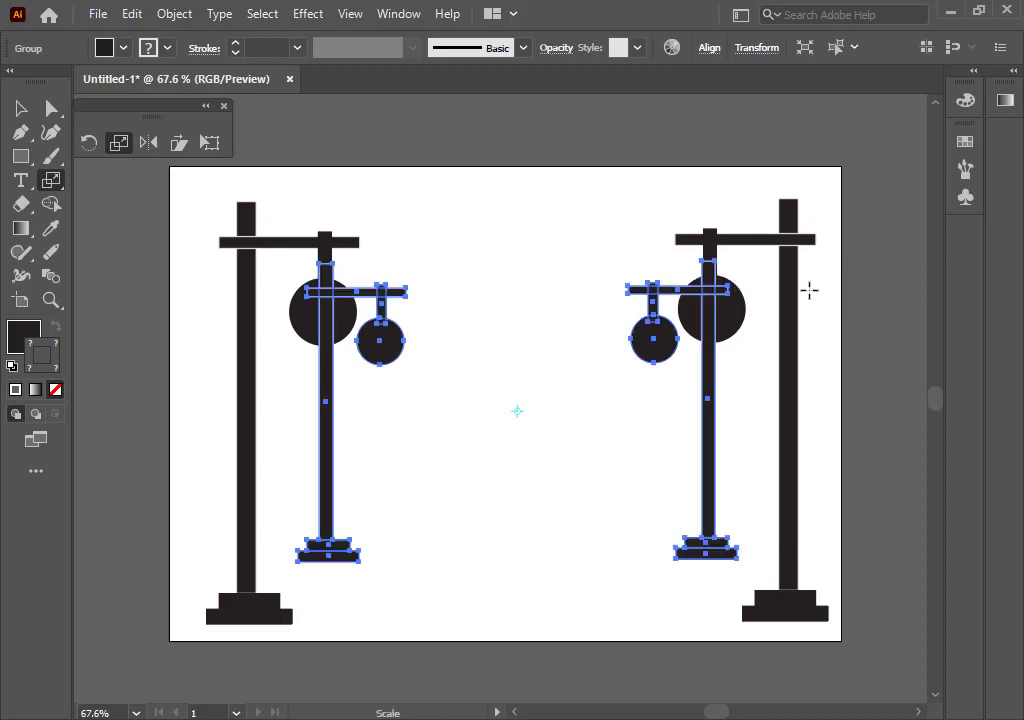
key("ctrl")
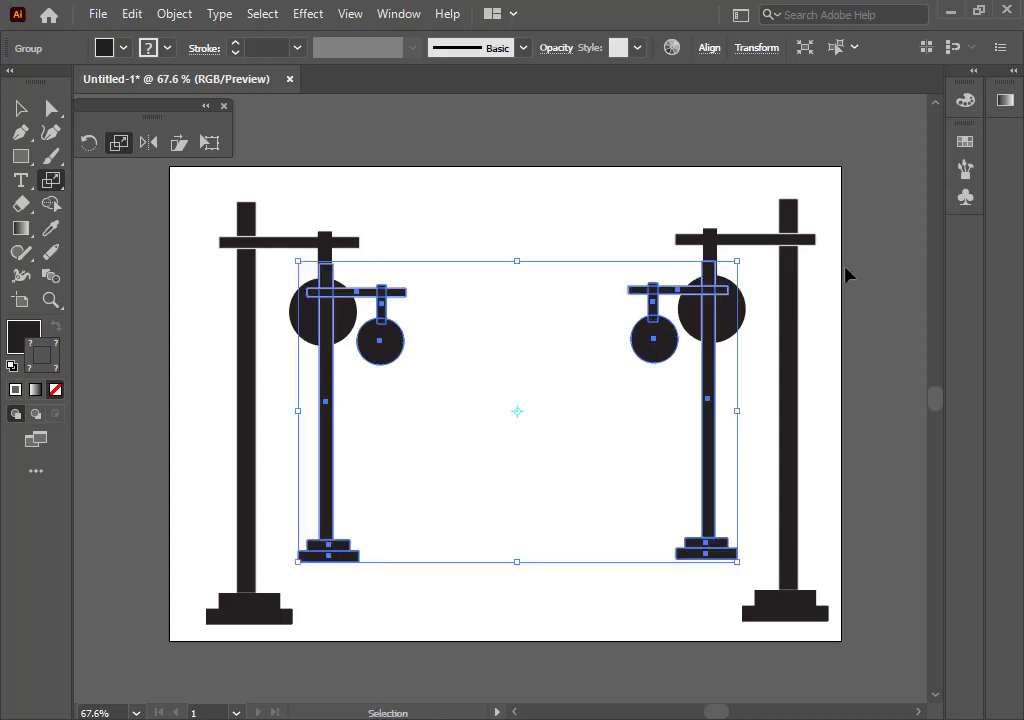
Repeat the scaled-copy transformation until both rows of lamp posts converge at the centre, and deselect everything
key("ctrl+d")
key("ctrl+d")
key("ctrl+d")
key("ctrl+d")
key("ctrl+d")
key("ctrl+d")
key("ctrl+d")
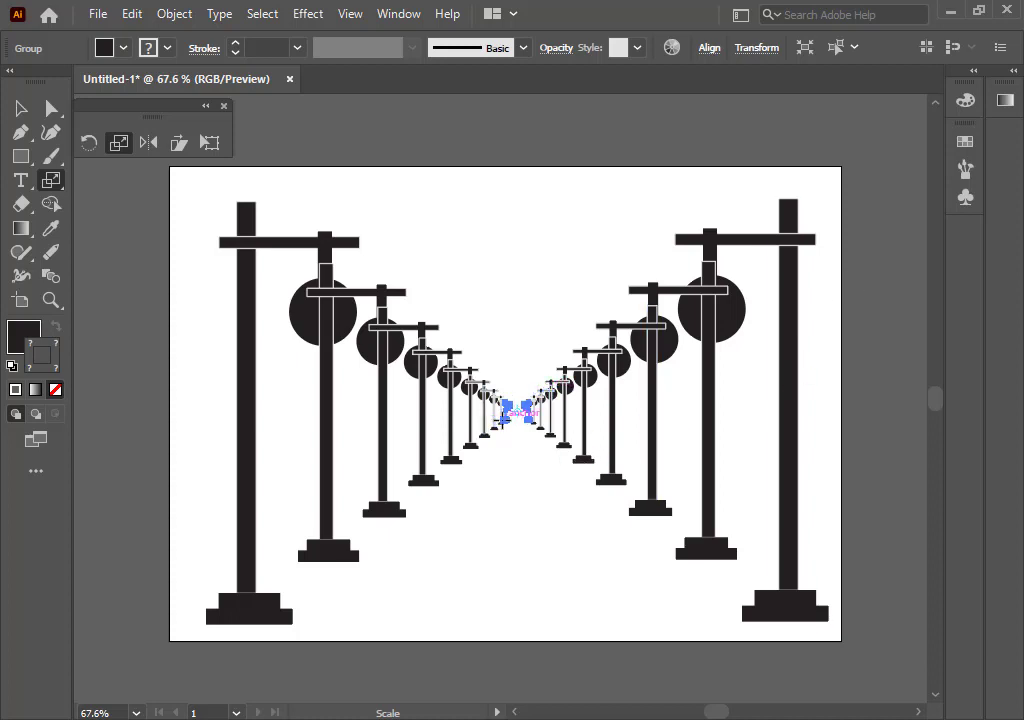
left_click(21, 107)
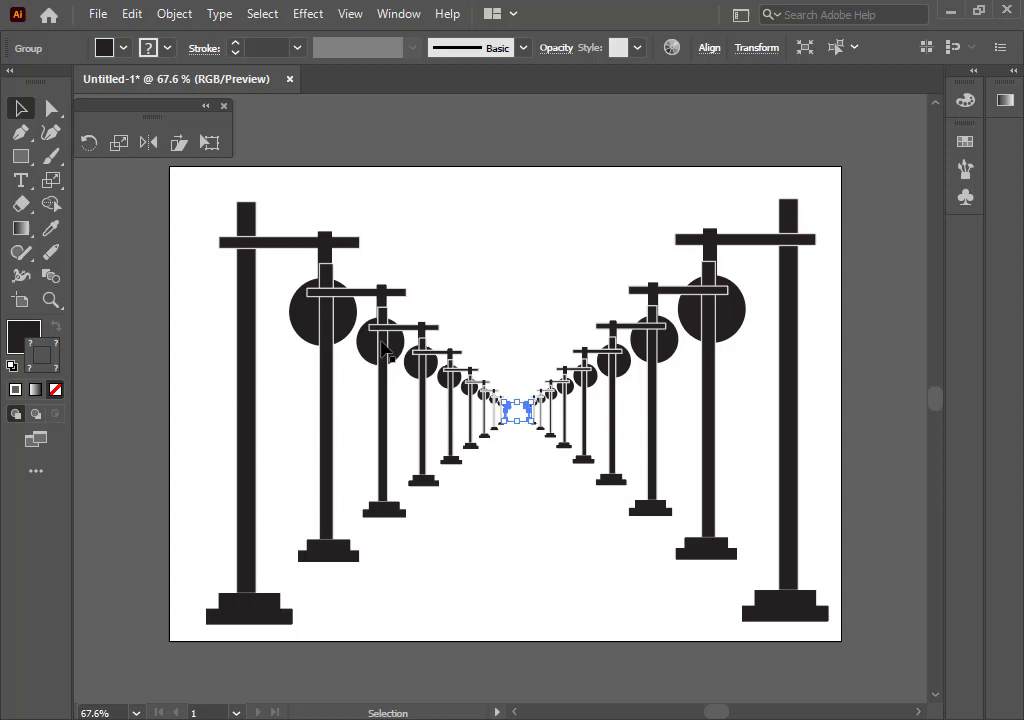
left_click(497, 333)
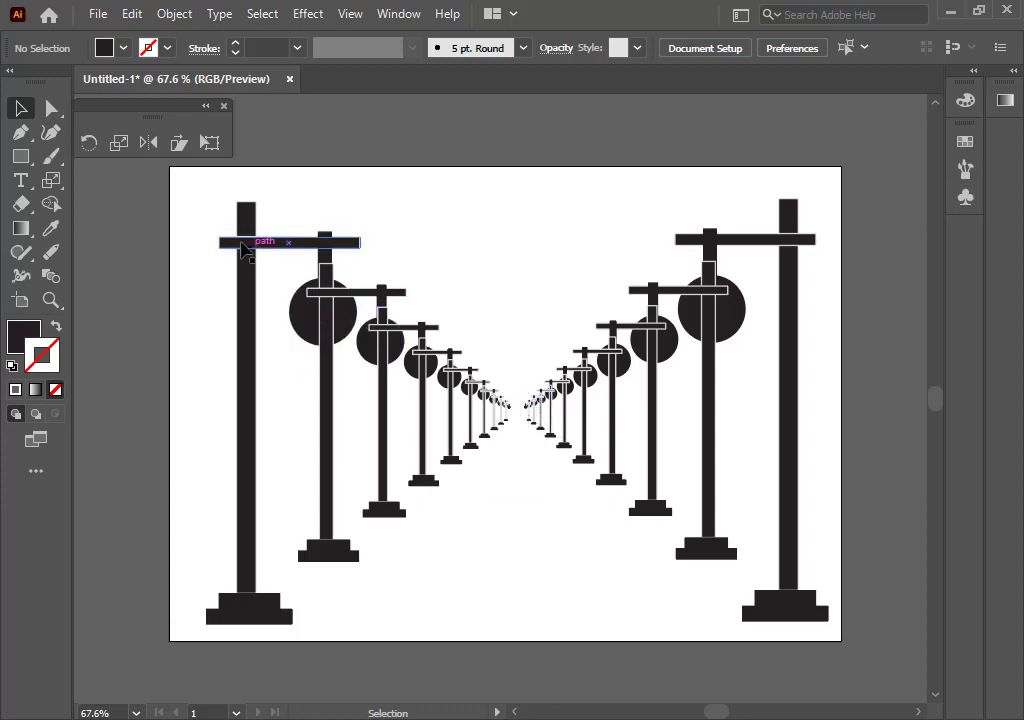
Remove the stroke from the largest, frontmost pair of lamp posts
left_click_drag(203, 204, 828, 628)
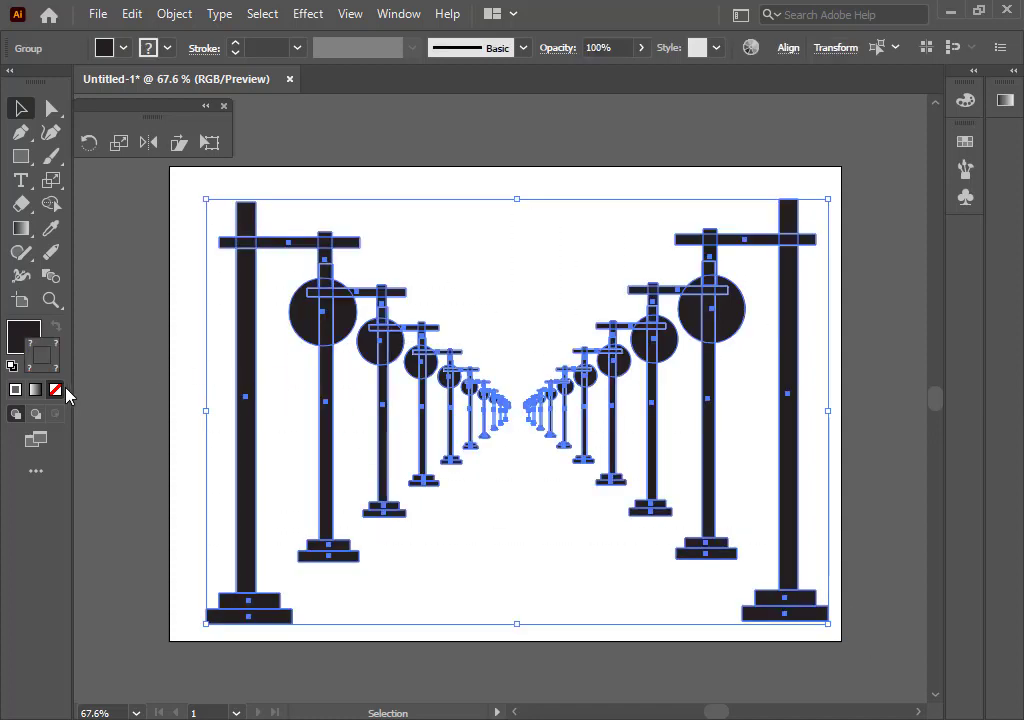
left_click(187, 366)
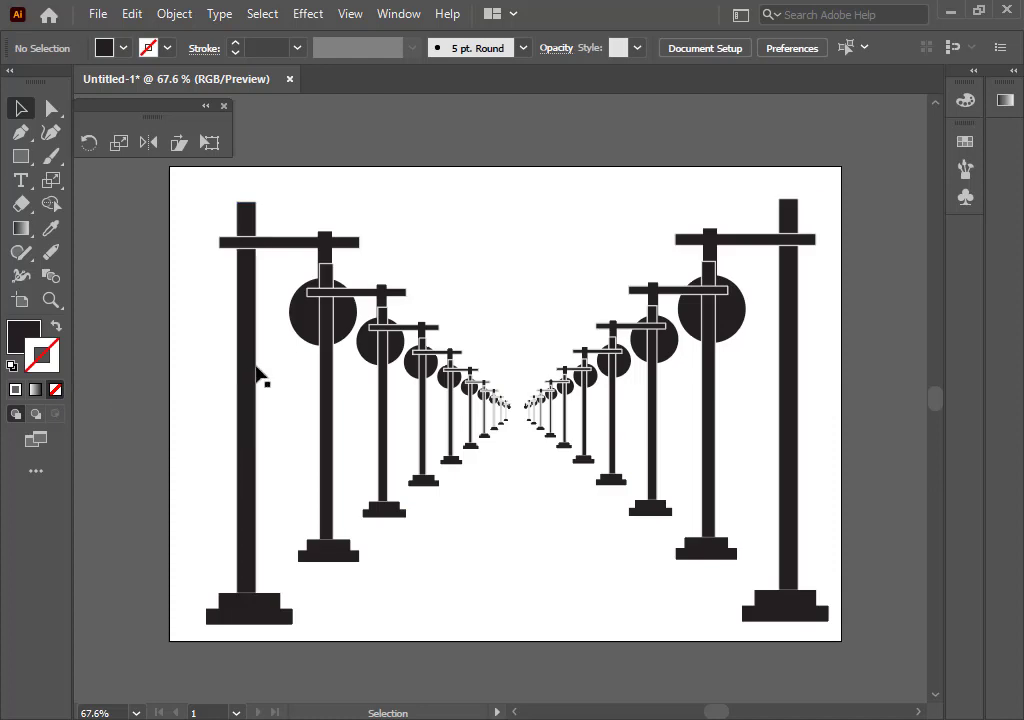
left_click(240, 228)
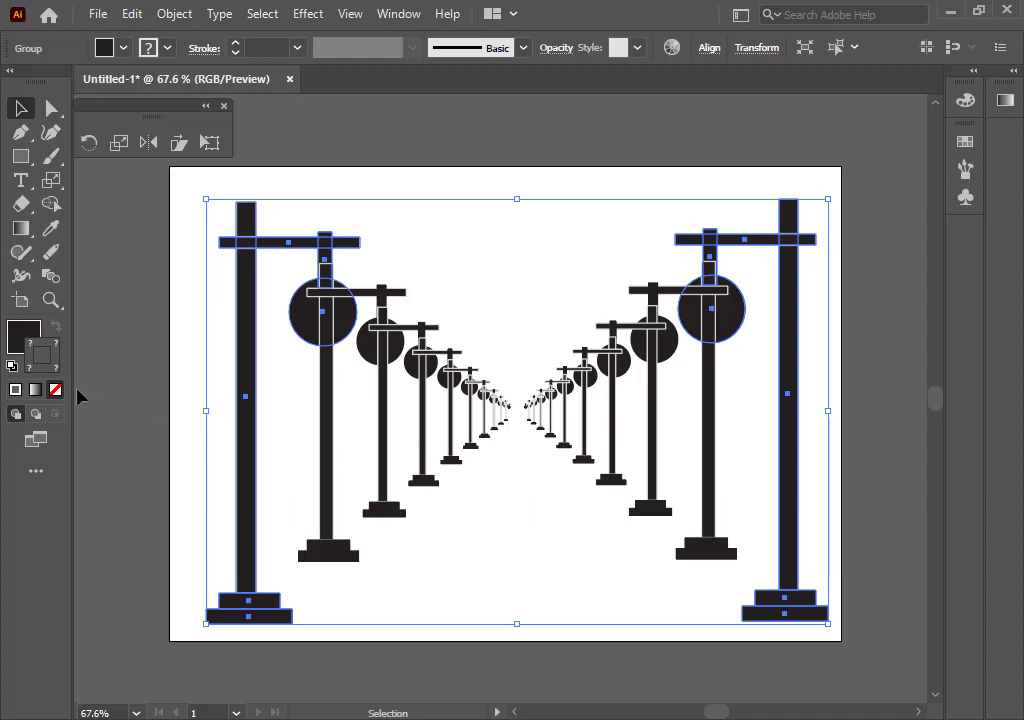
left_click(168, 50)
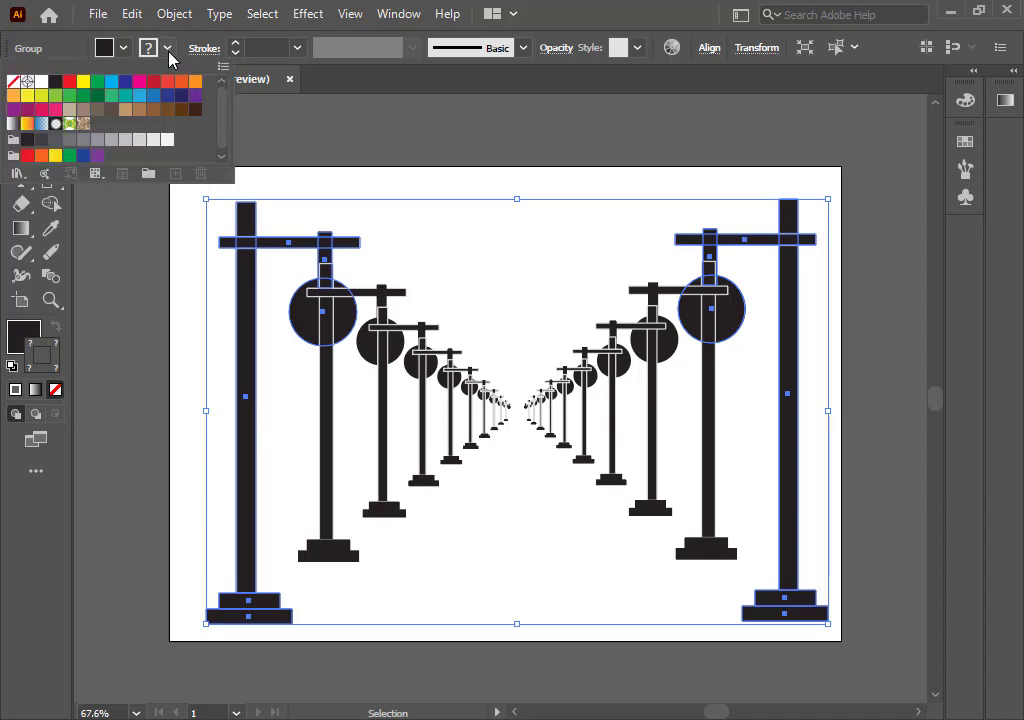
left_click(13, 85)
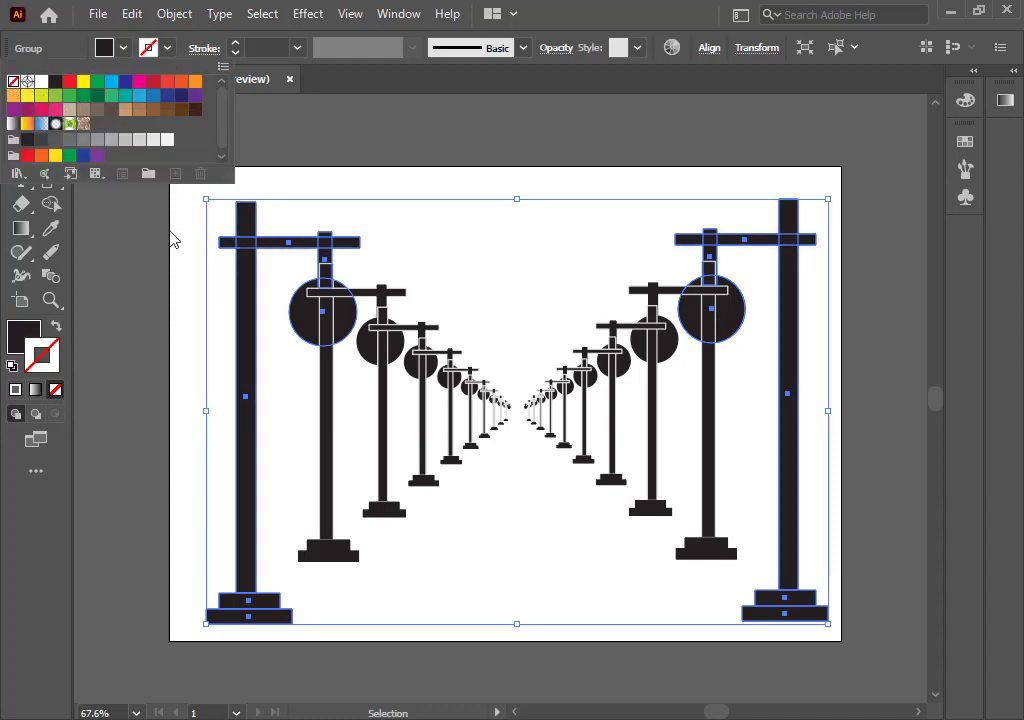
key("Escape")
left_click(195, 200)
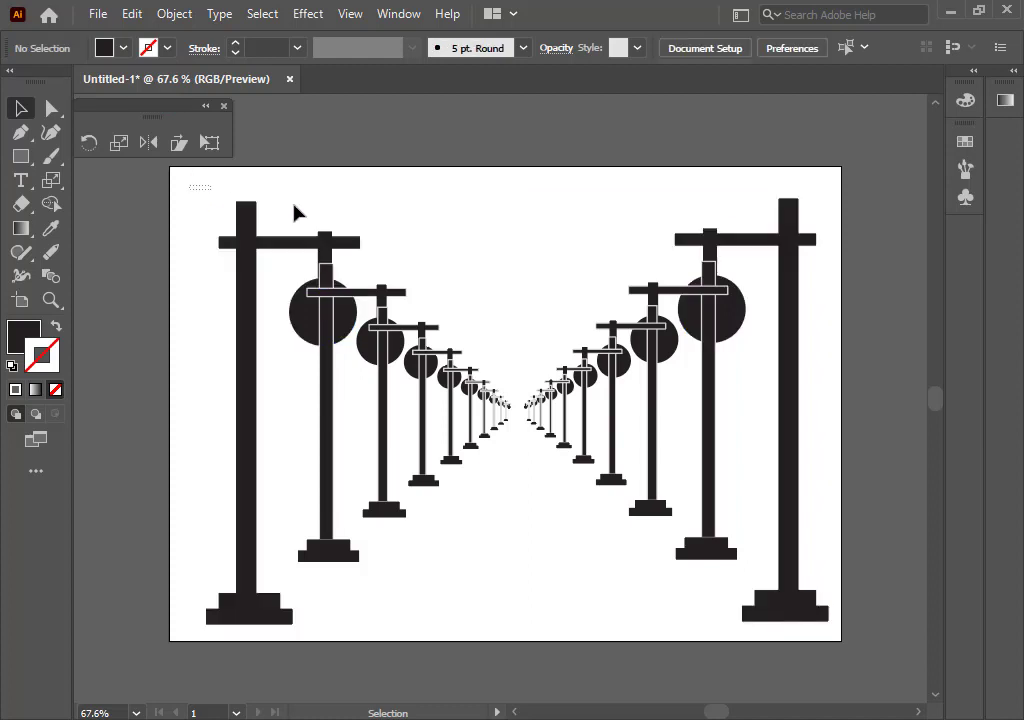
Remove the stroke from all lamp posts in both rows, then deselect them
left_click_drag(295, 212, 830, 622)
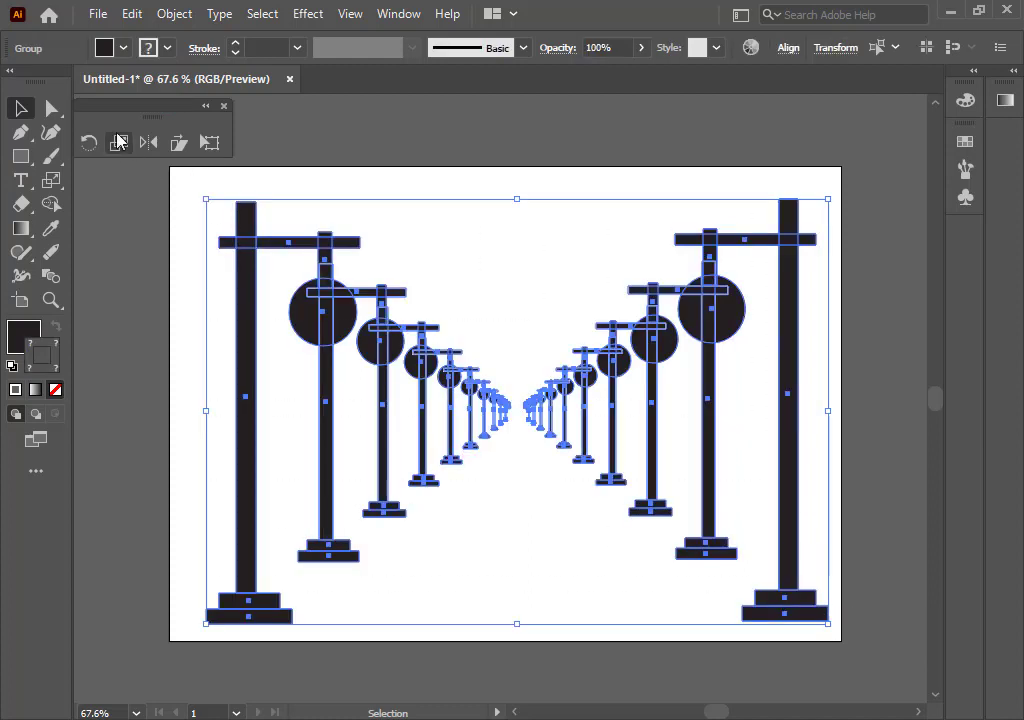
left_click(167, 48)
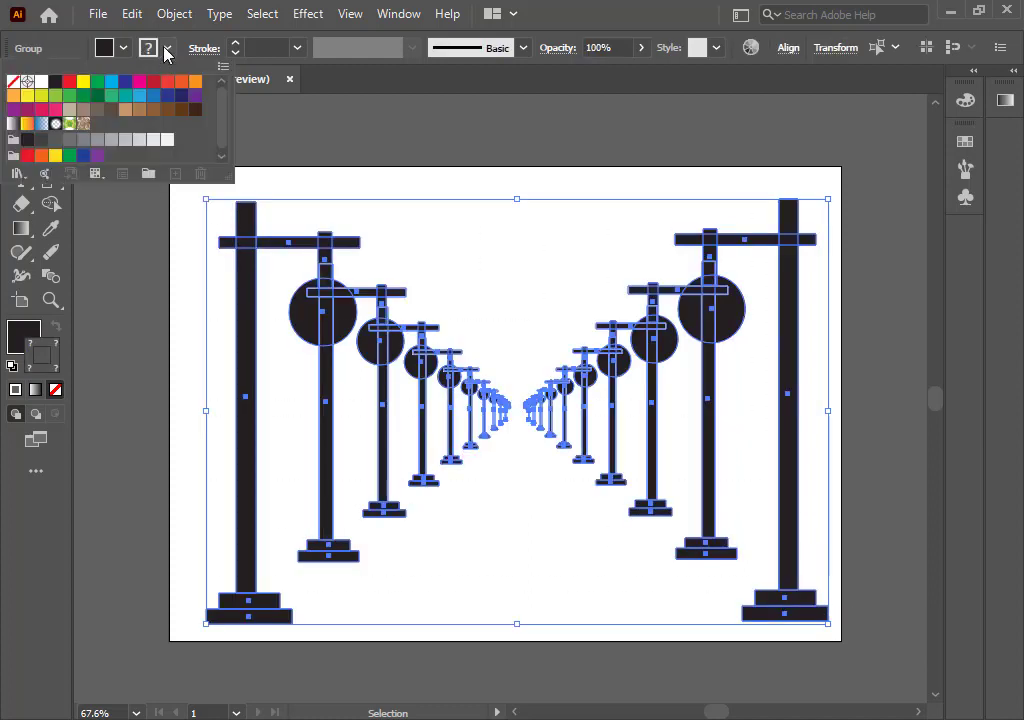
left_click(13, 81)
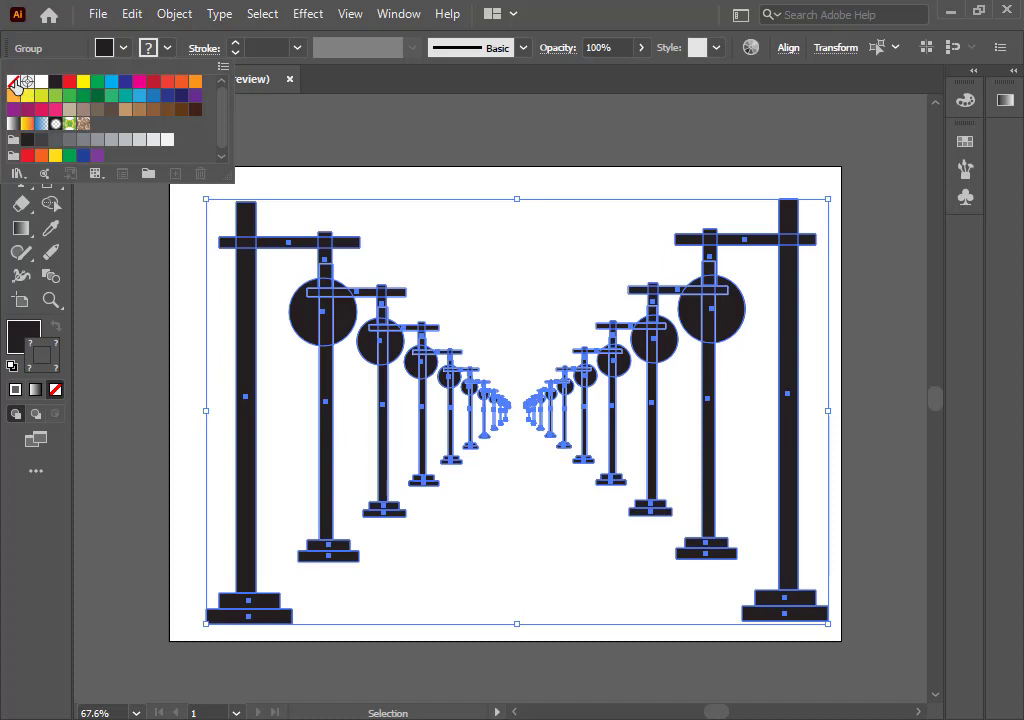
left_click(331, 185)
left_click(190, 222)
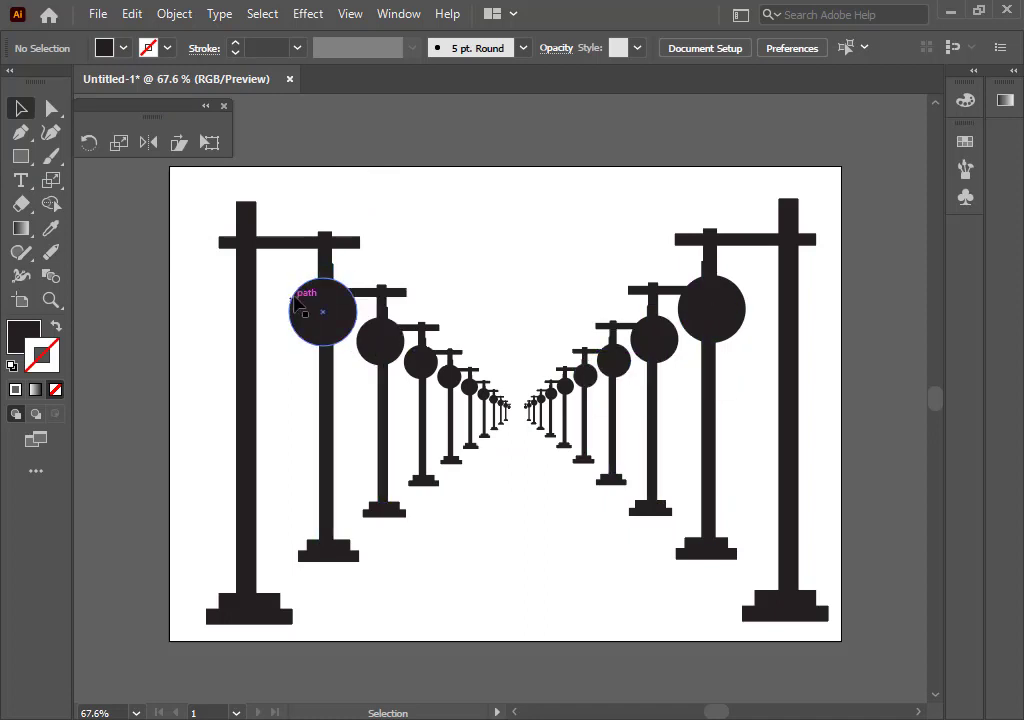
left_click(316, 321)
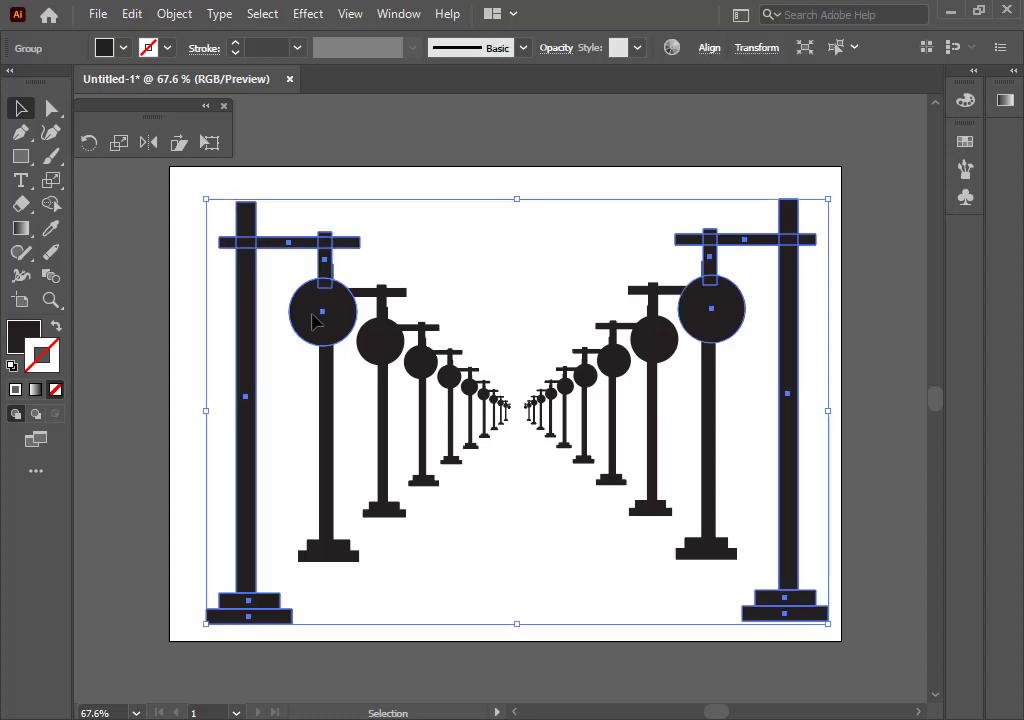
left_click(520, 297)
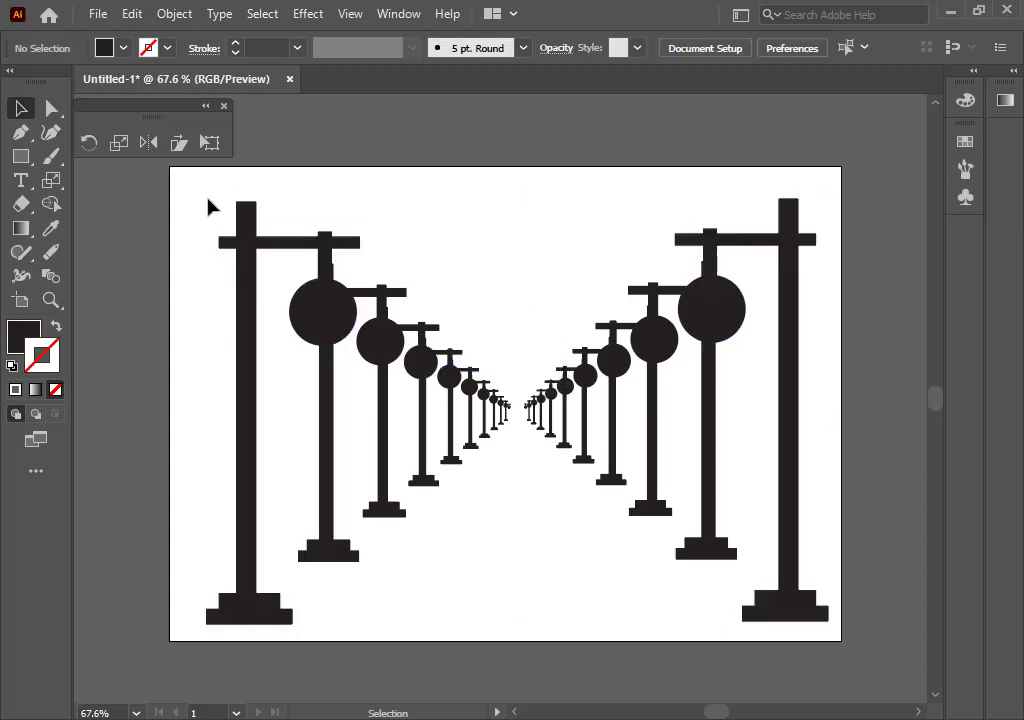
Recolour the fill of all lamp posts to a light orange and deselect them
left_click_drag(204, 195, 826, 633)
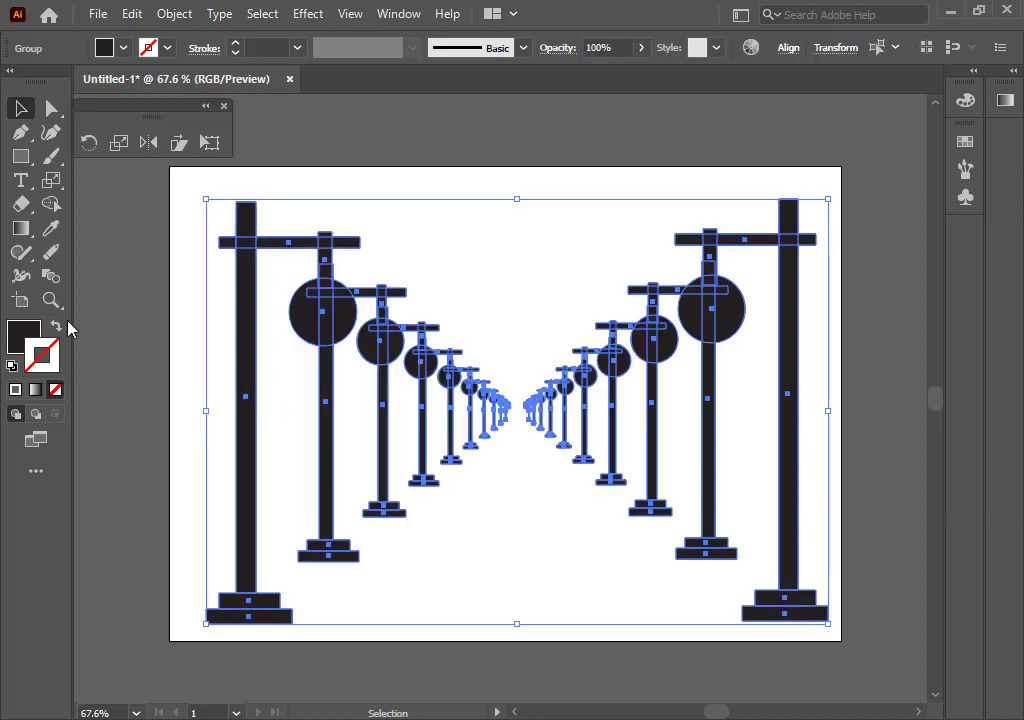
left_click(12, 342)
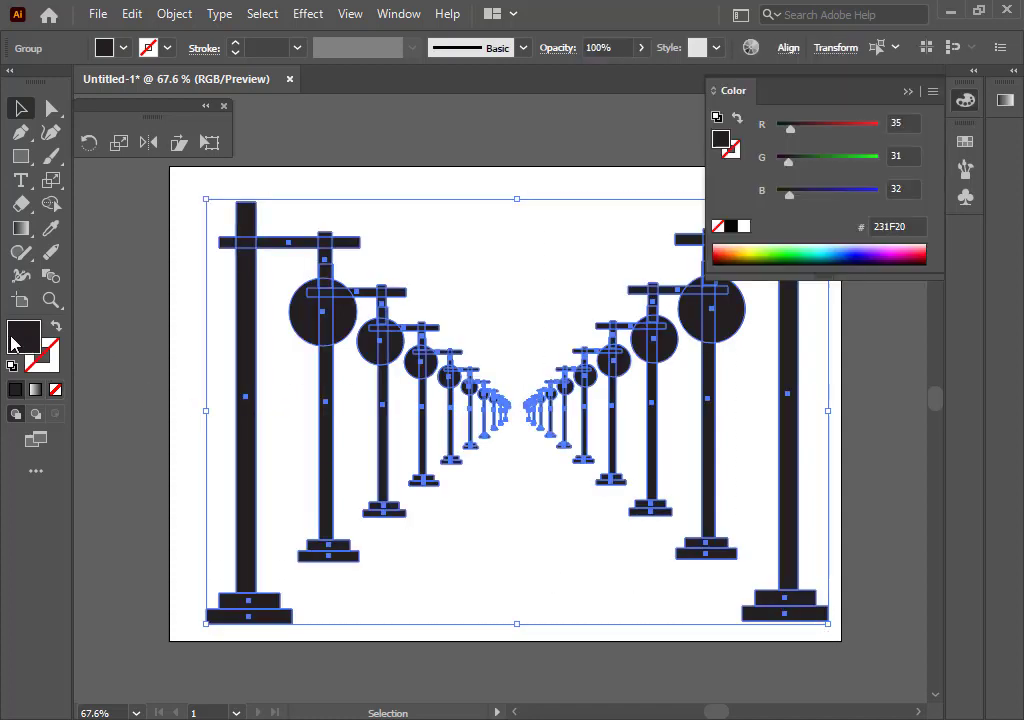
left_click(768, 250)
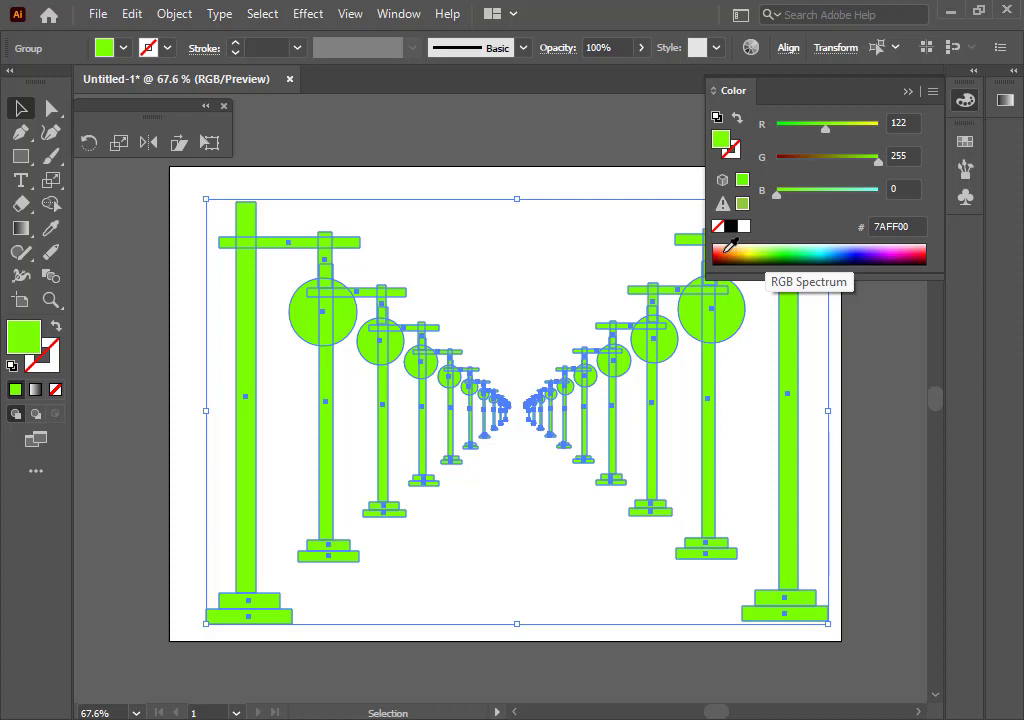
left_click(731, 246)
left_click(737, 244)
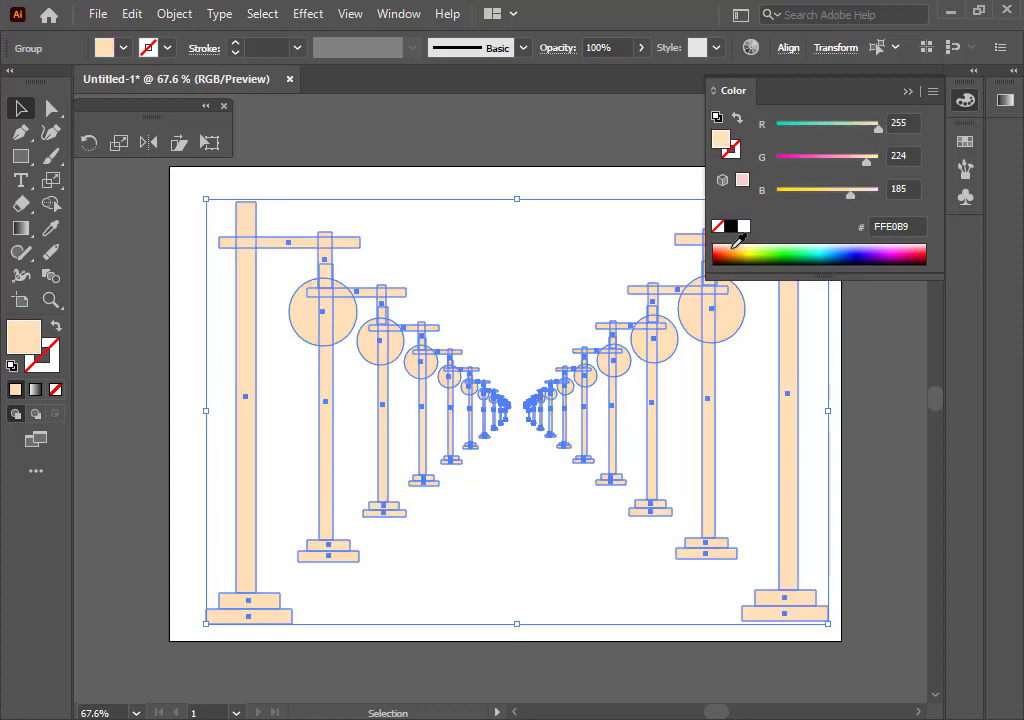
left_click(738, 242)
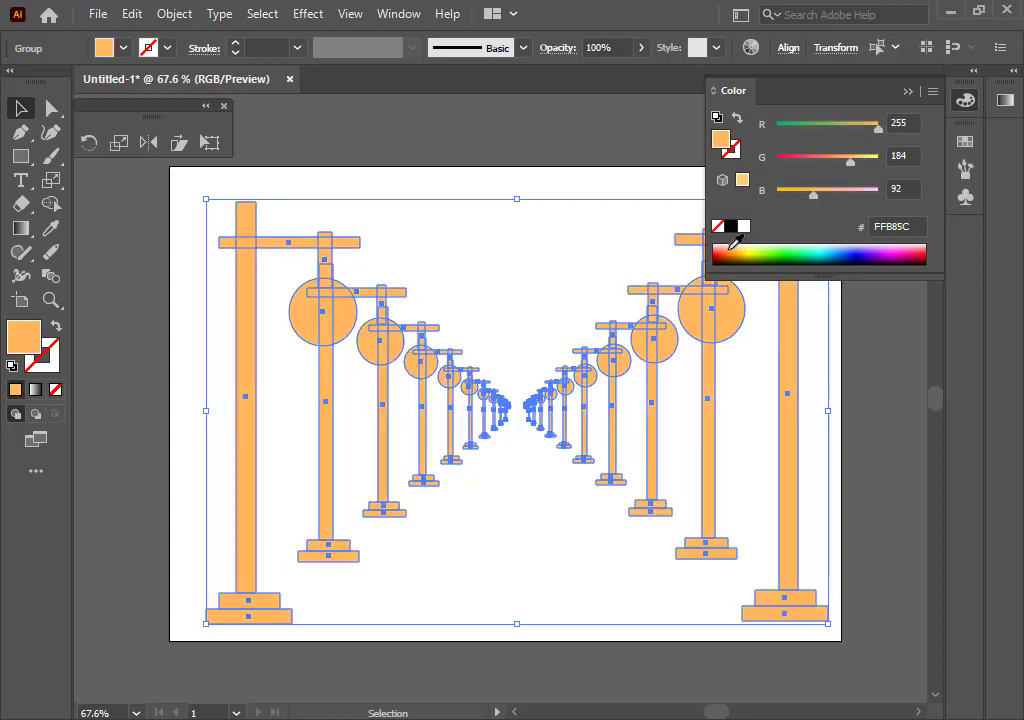
left_click(734, 245)
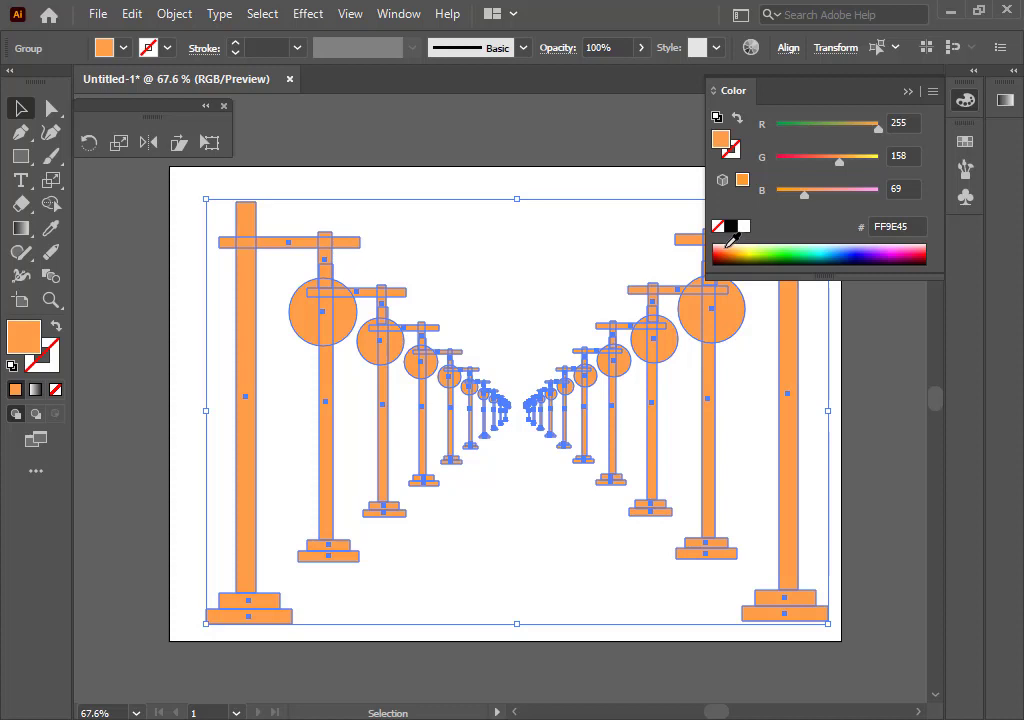
left_click(729, 245)
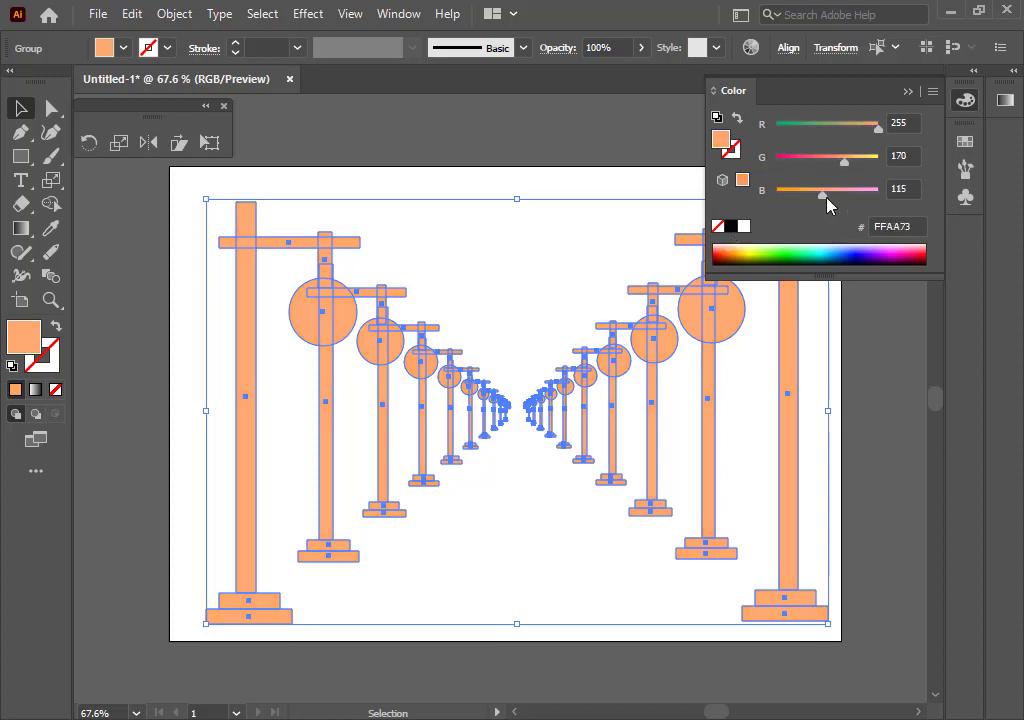
left_click(592, 463)
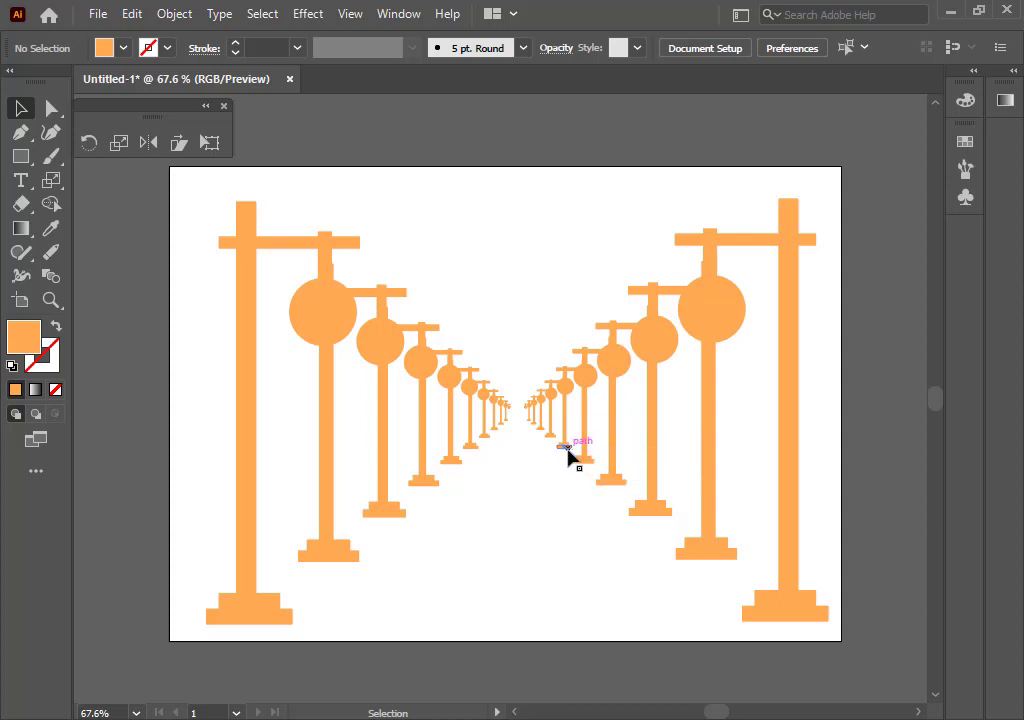
Draw a square with dark grey fill #636362 at the artboard's bottom edge, centred between the two lamp post rows
left_click(20, 156)
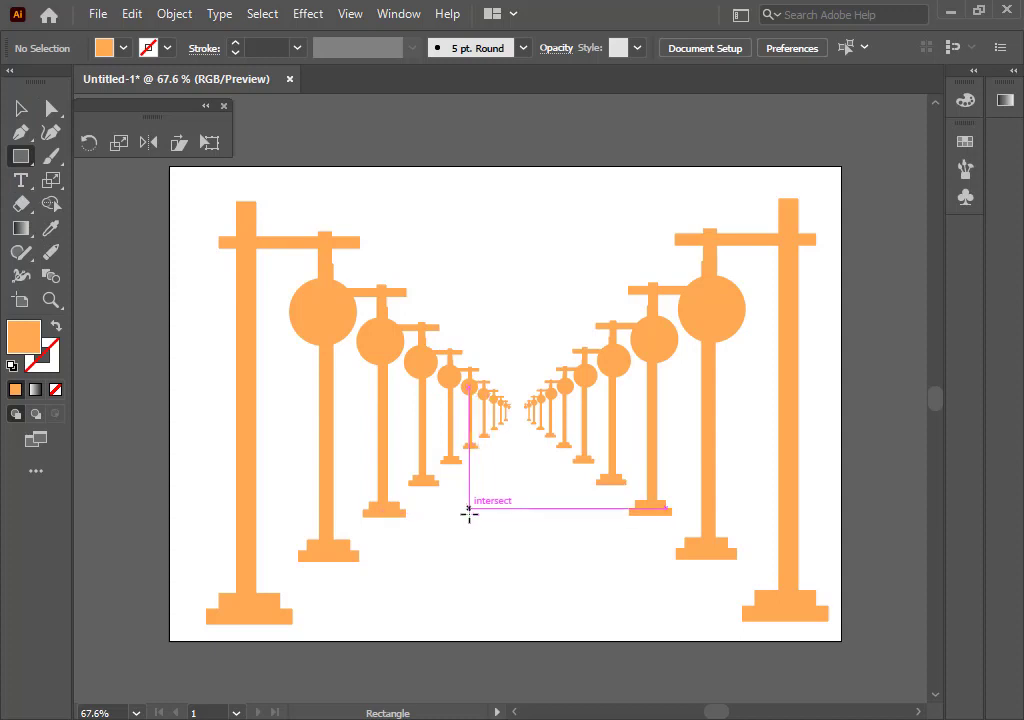
left_click_drag(469, 510, 600, 605)
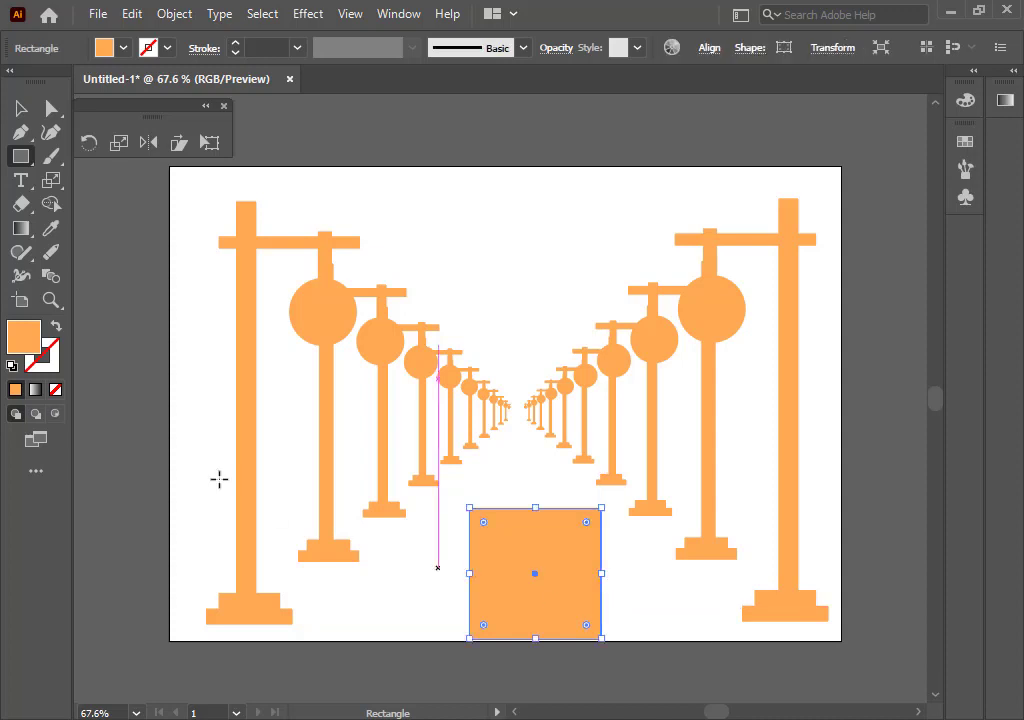
double_click(25, 343)
mouse_move(335, 452)
left_mouse_down()
mouse_move(322, 455)
mouse_move(313, 485)
left_mouse_up()
left_click(758, 341)
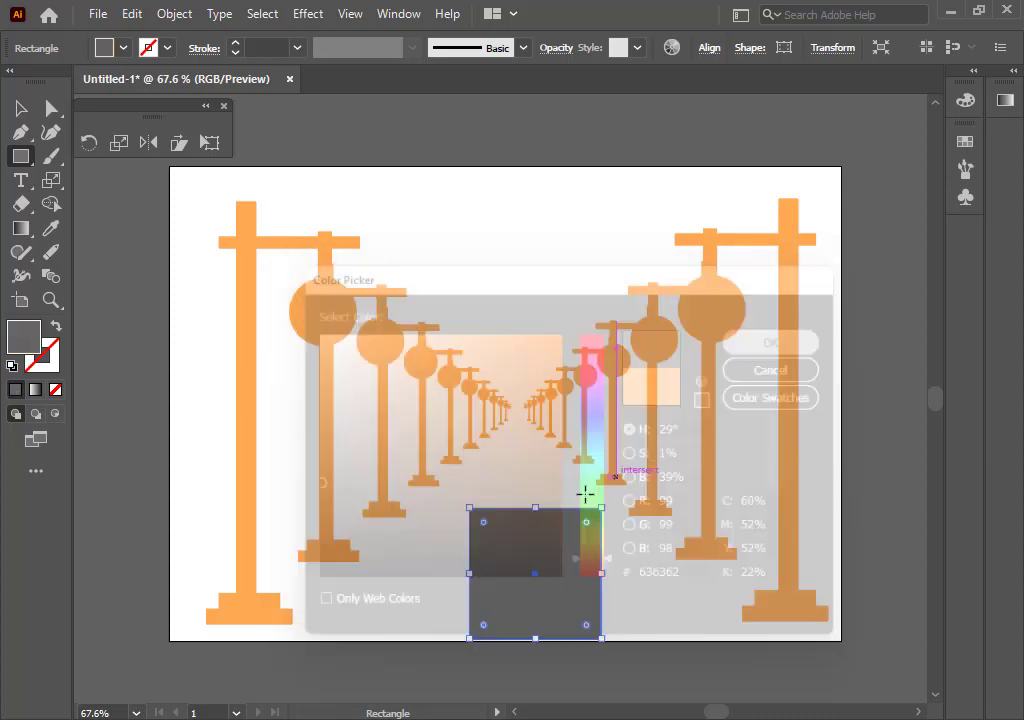
left_click(21, 108)
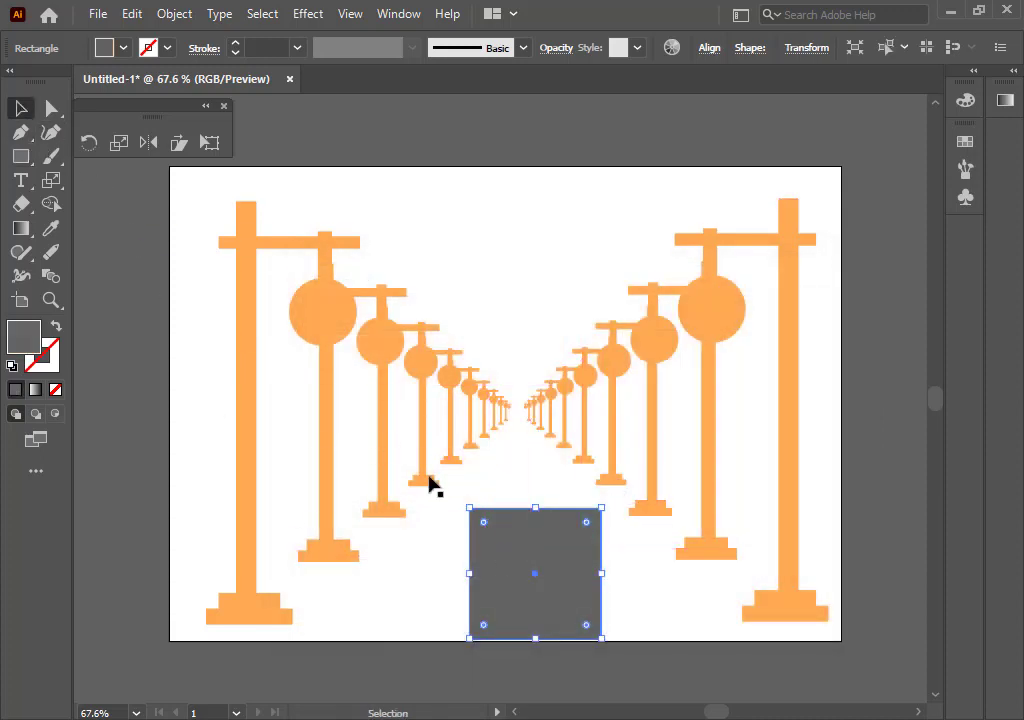
mouse_move(555, 553)
left_mouse_down()
mouse_move(549, 546)
mouse_move(539, 565)
left_mouse_up()
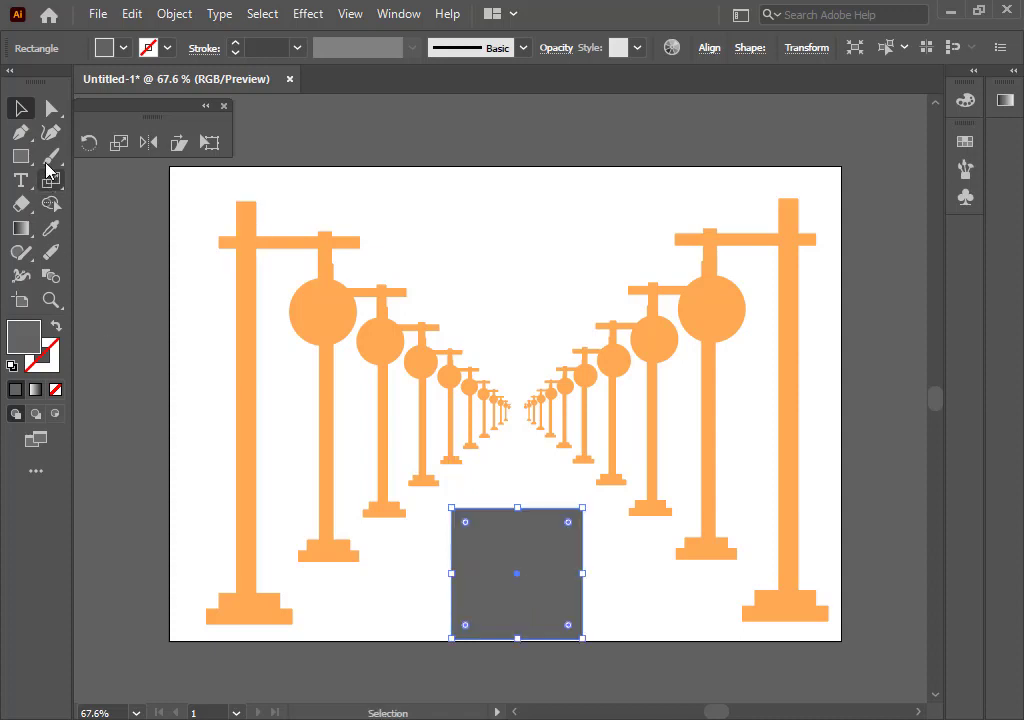
left_click(118, 144)
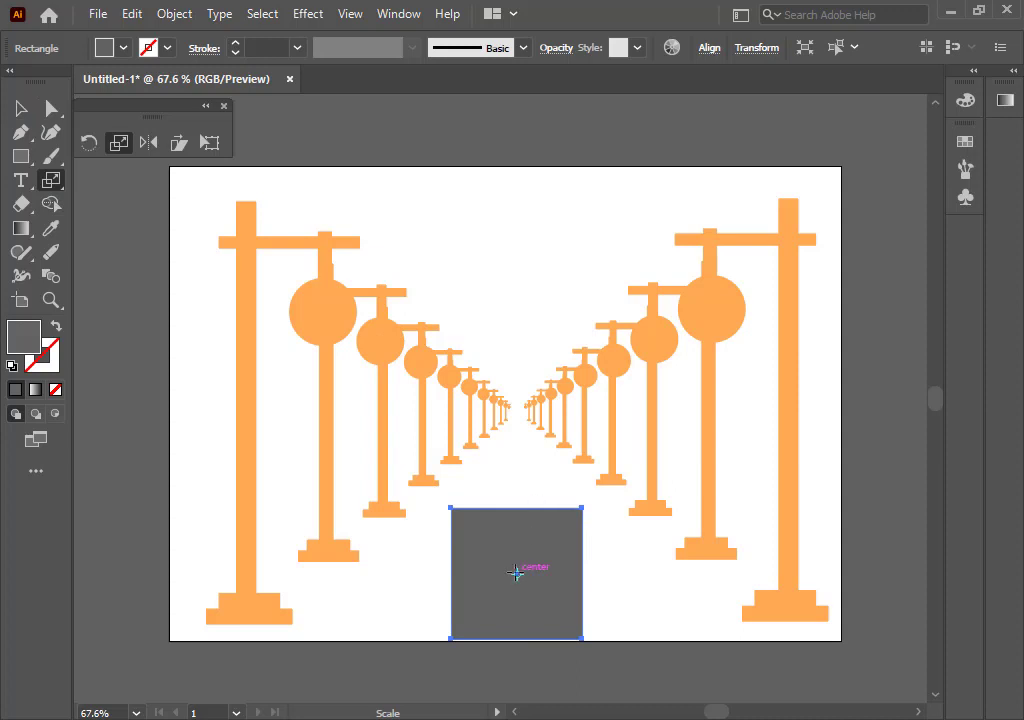
left_click(179, 144)
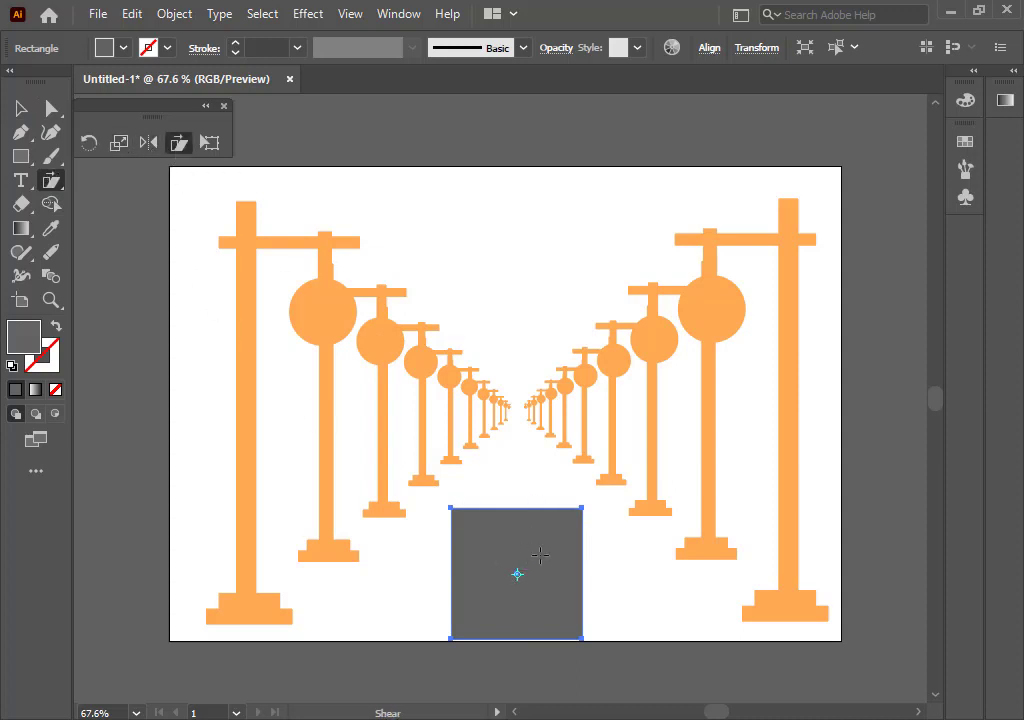
left_click(524, 522)
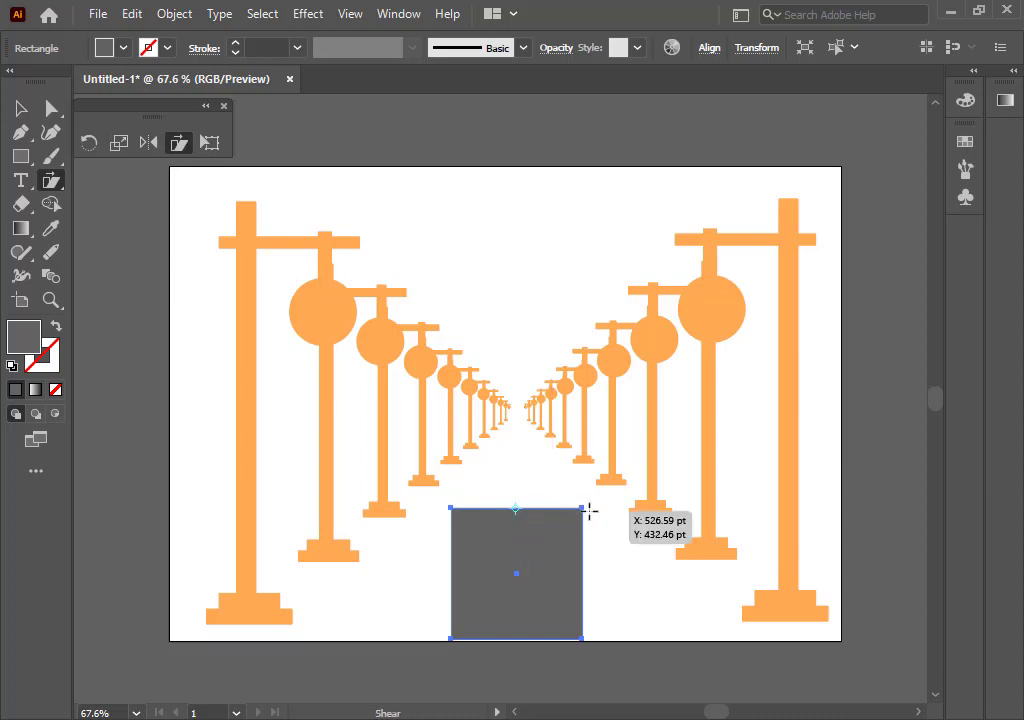
Taper the grey square's upper edge with Free Transform's Perspective Distort, and enlarge the trapezoid proportionally up toward the farthest lamp posts
key("e")
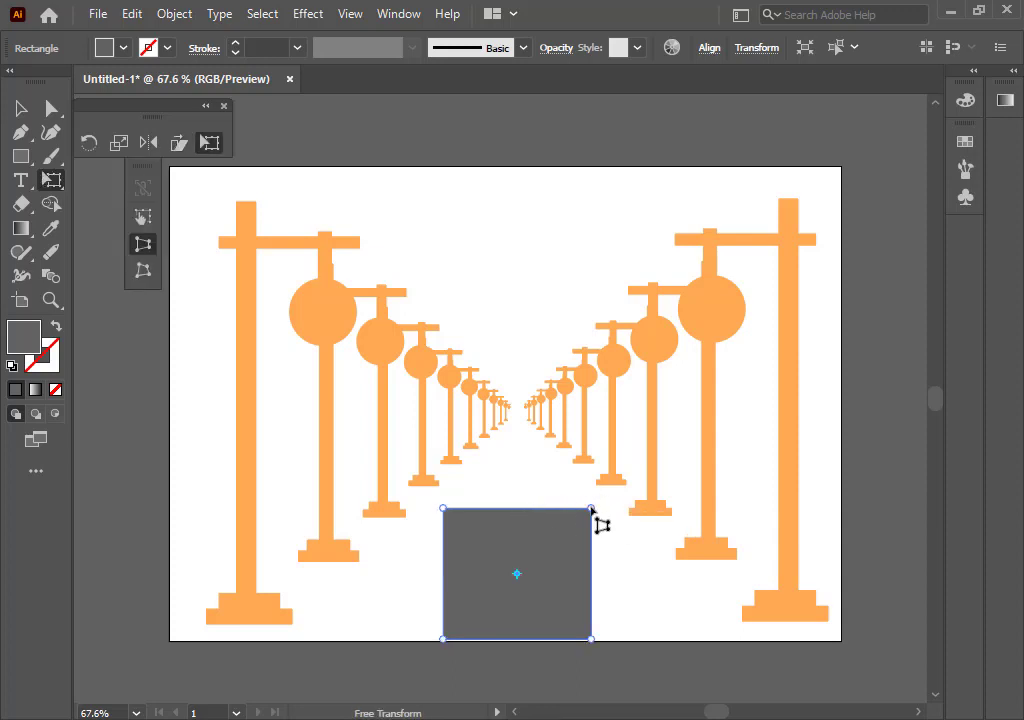
left_click_drag(591, 508, 533, 510)
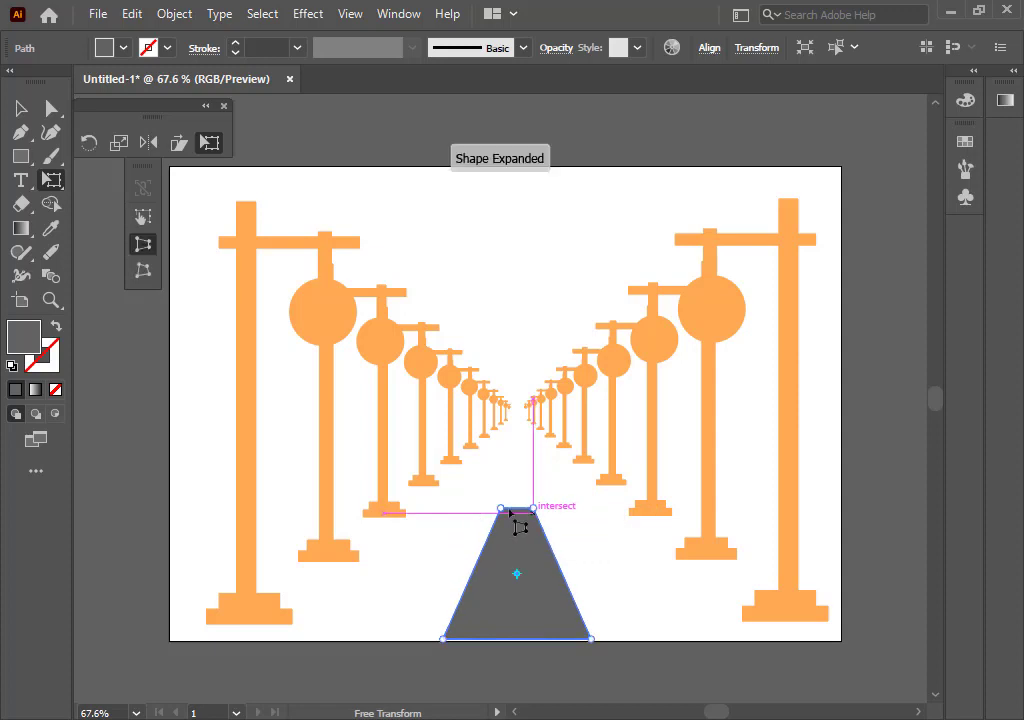
left_click(21, 107)
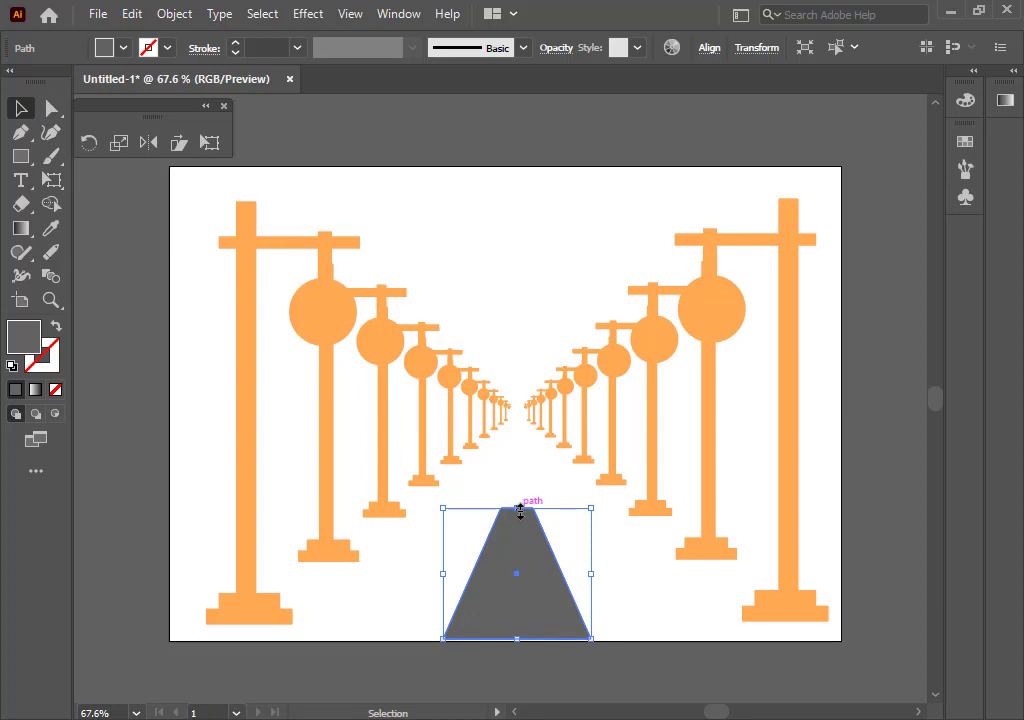
left_click_drag(519, 510, 533, 437)
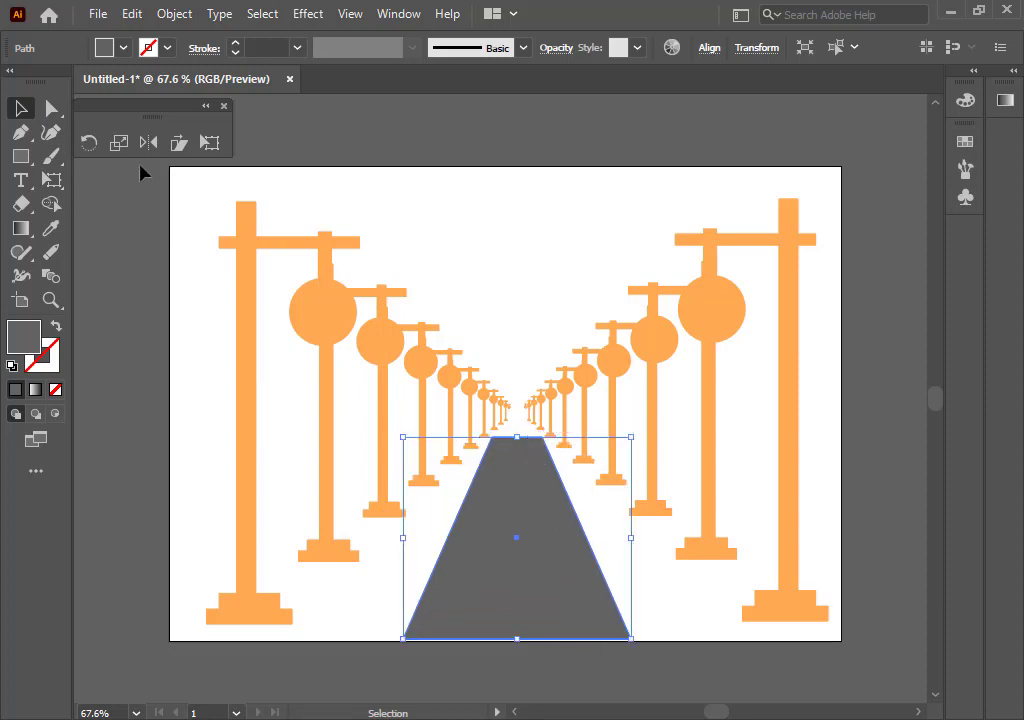
Perspective-distort the grey road to a nearly pointed far end and a wide near edge reaching the front post bases, and deselect it
left_click(209, 143)
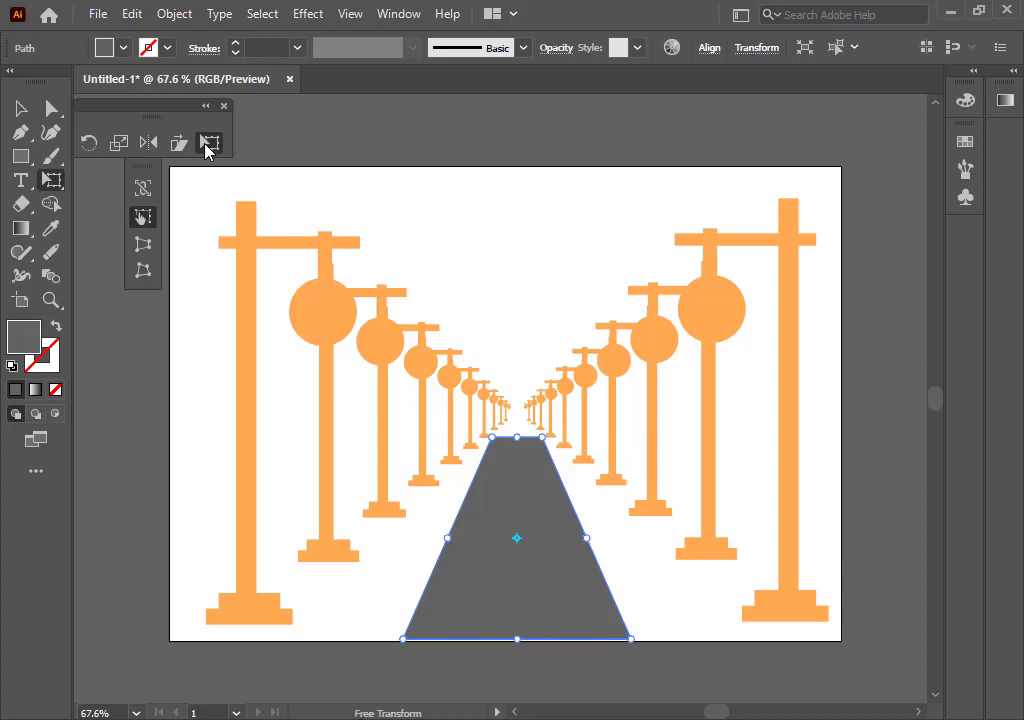
left_click(146, 243)
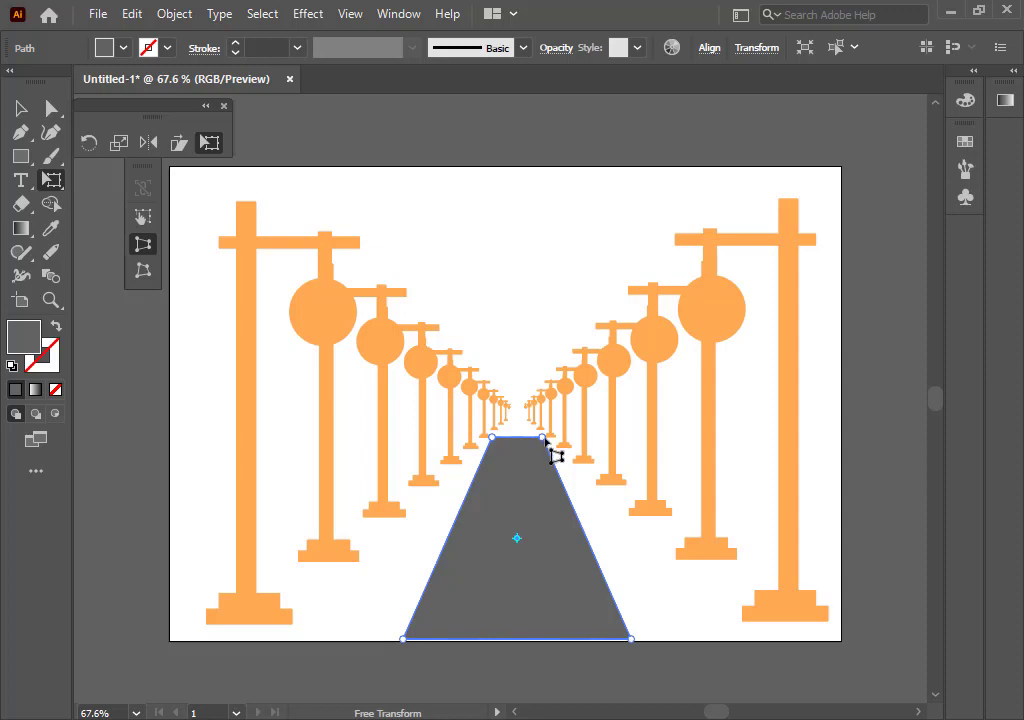
left_click_drag(541, 438, 518, 441)
left_click_drag(528, 446, 524, 440)
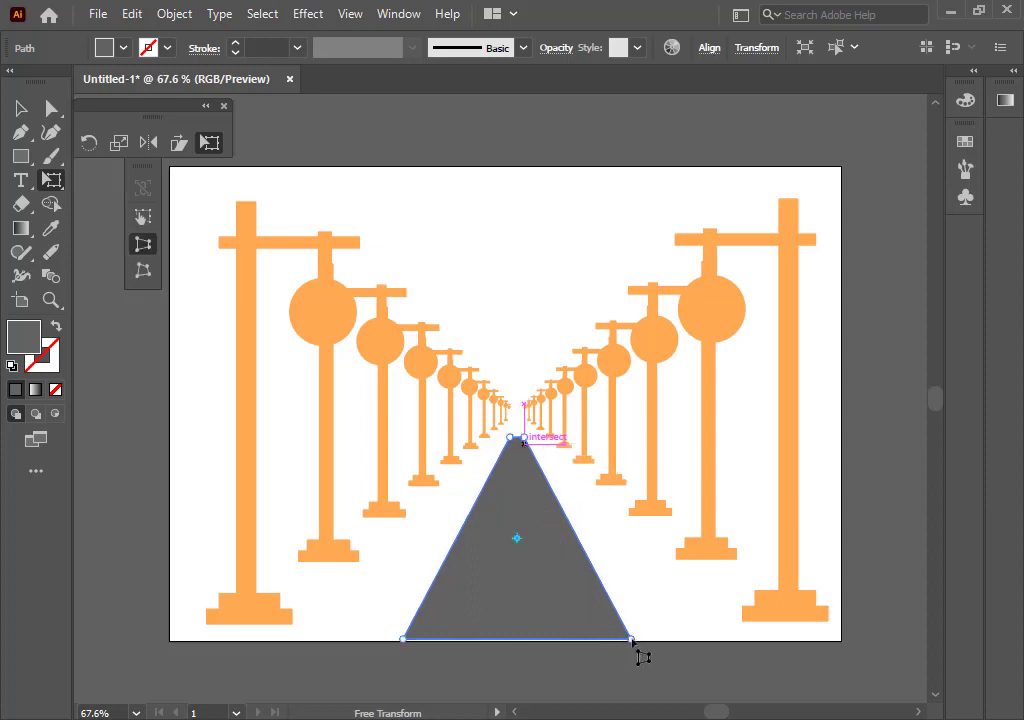
left_click_drag(634, 640, 753, 640)
mouse_move(592, 594)
left_mouse_down()
mouse_move(601, 580)
mouse_move(598, 592)
mouse_move(590, 578)
left_mouse_up()
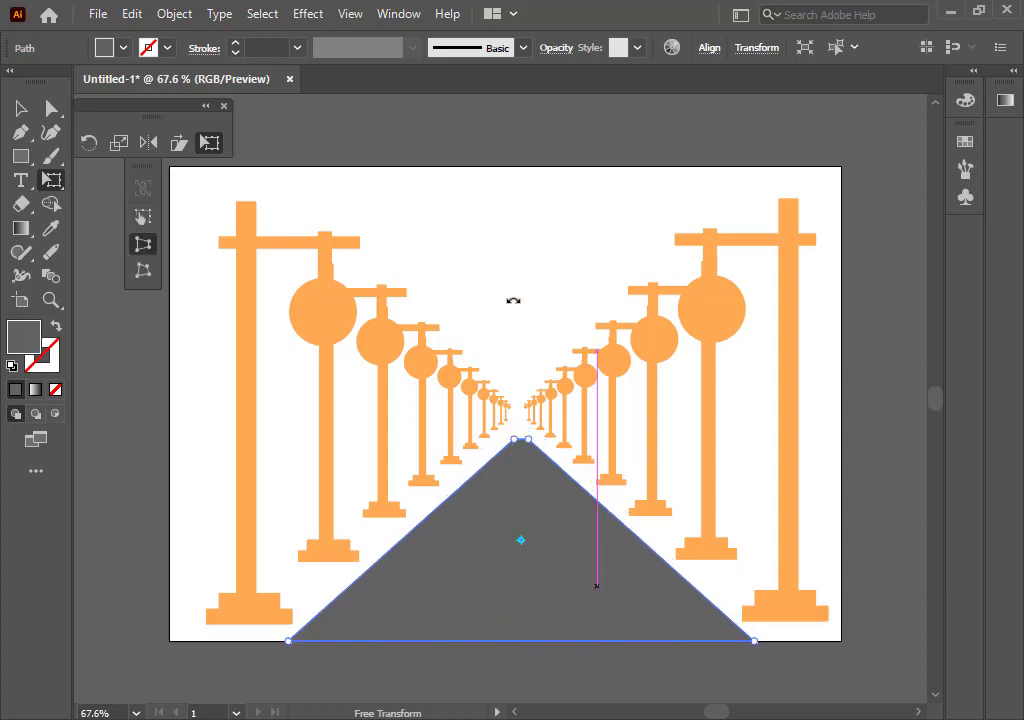
left_click(20, 110)
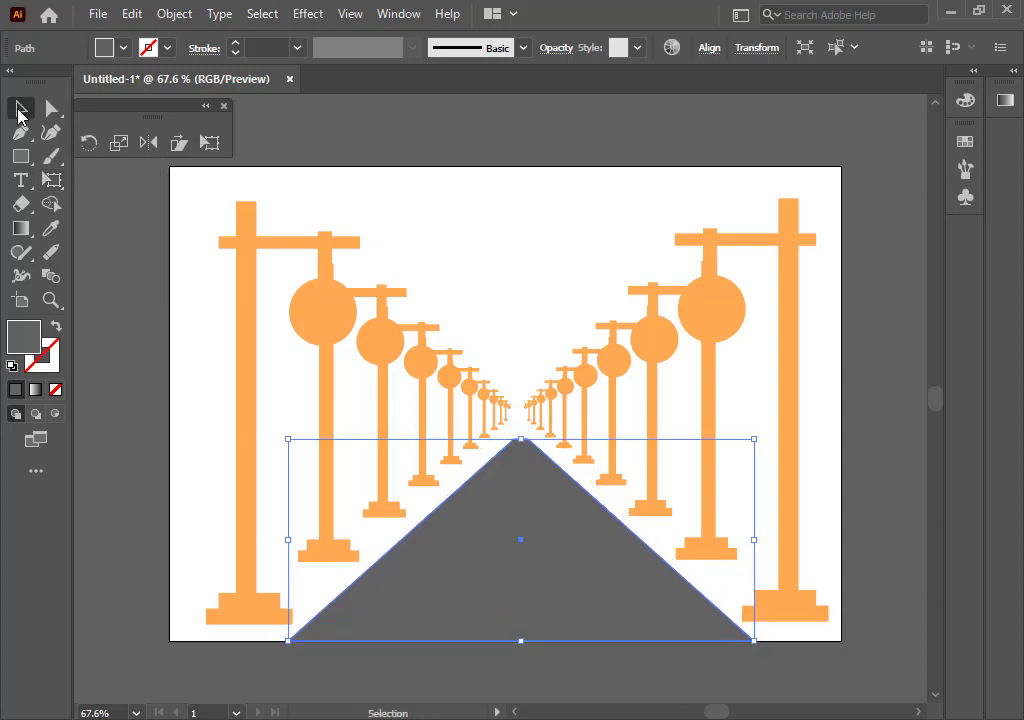
left_click(503, 258)
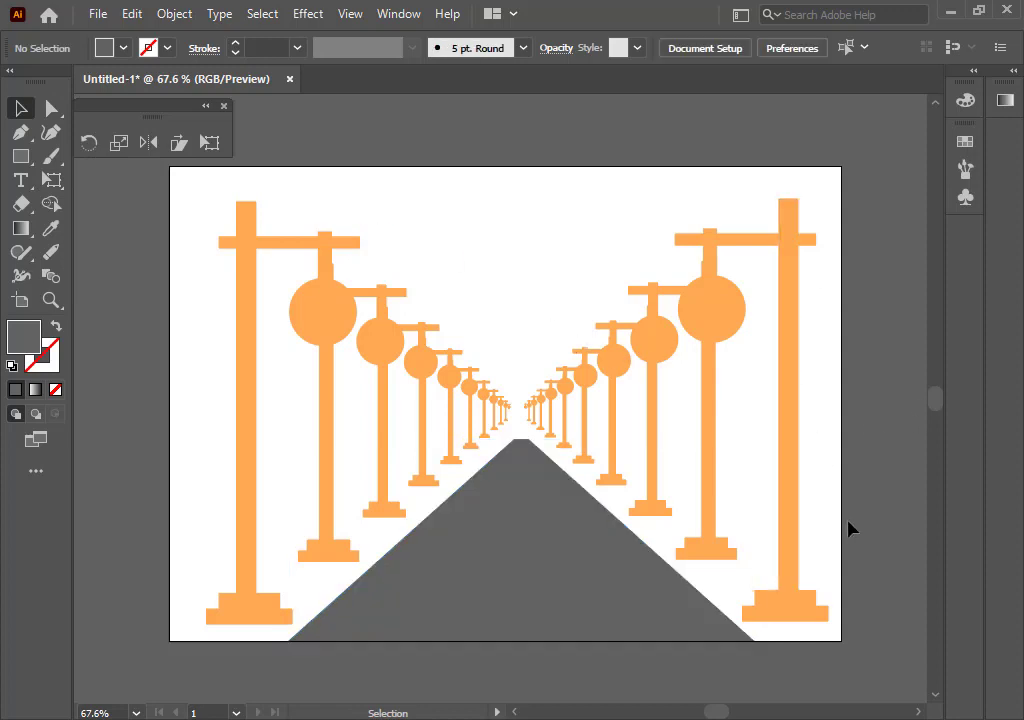